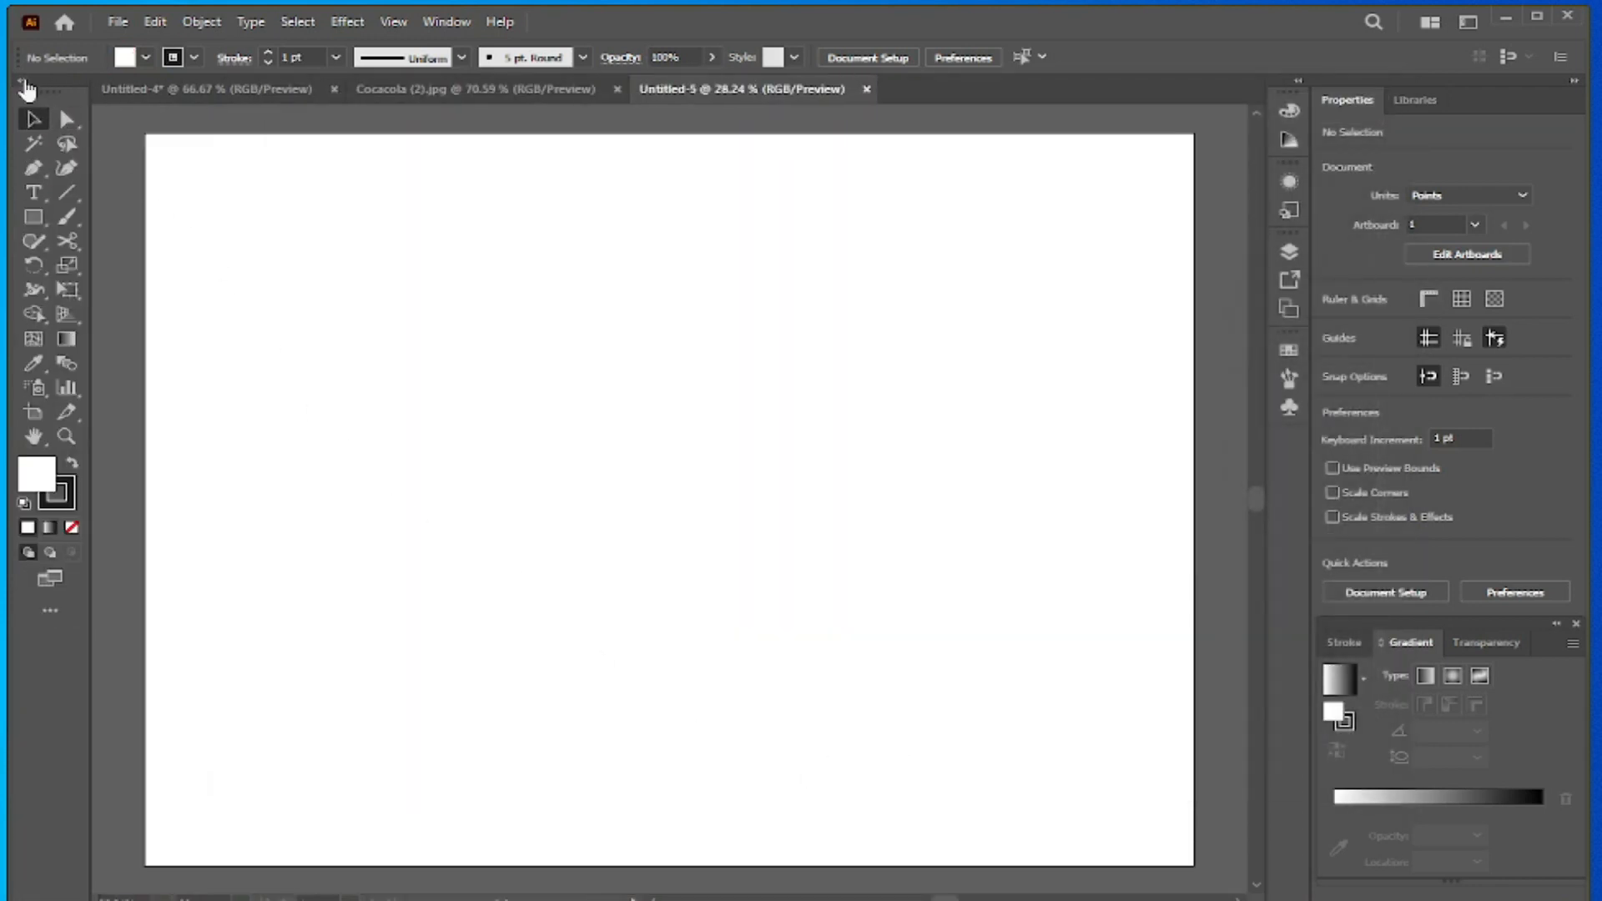
- Collapse the toolbar to one column and close the Cocacola (2).jpg and Untitled-4 documents without saving
click(23, 84)
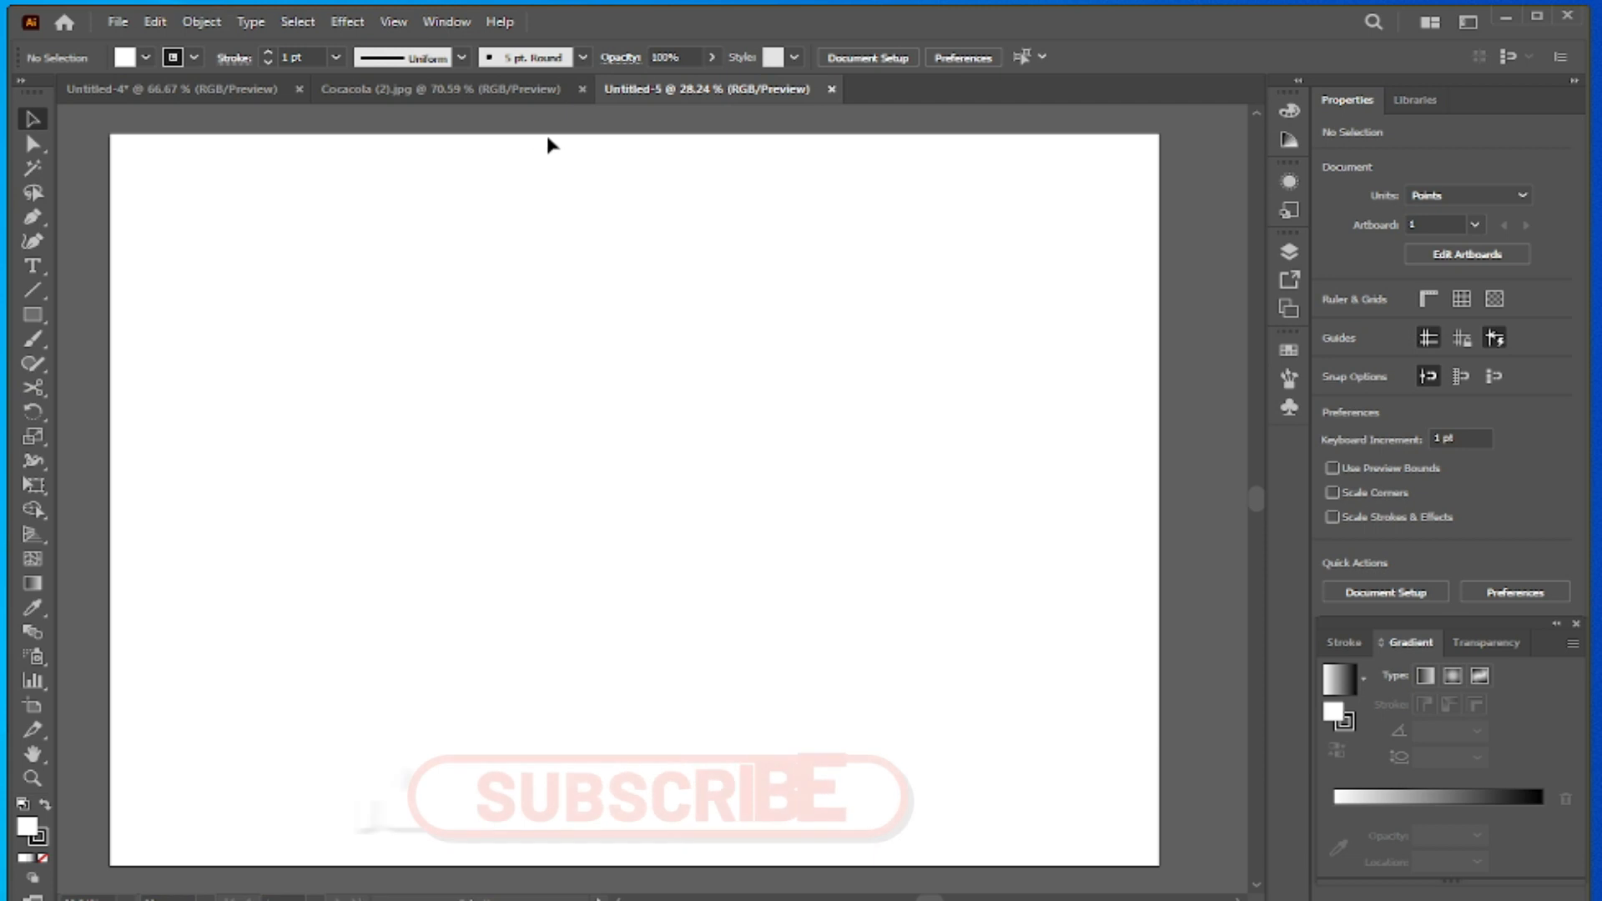
click(583, 90)
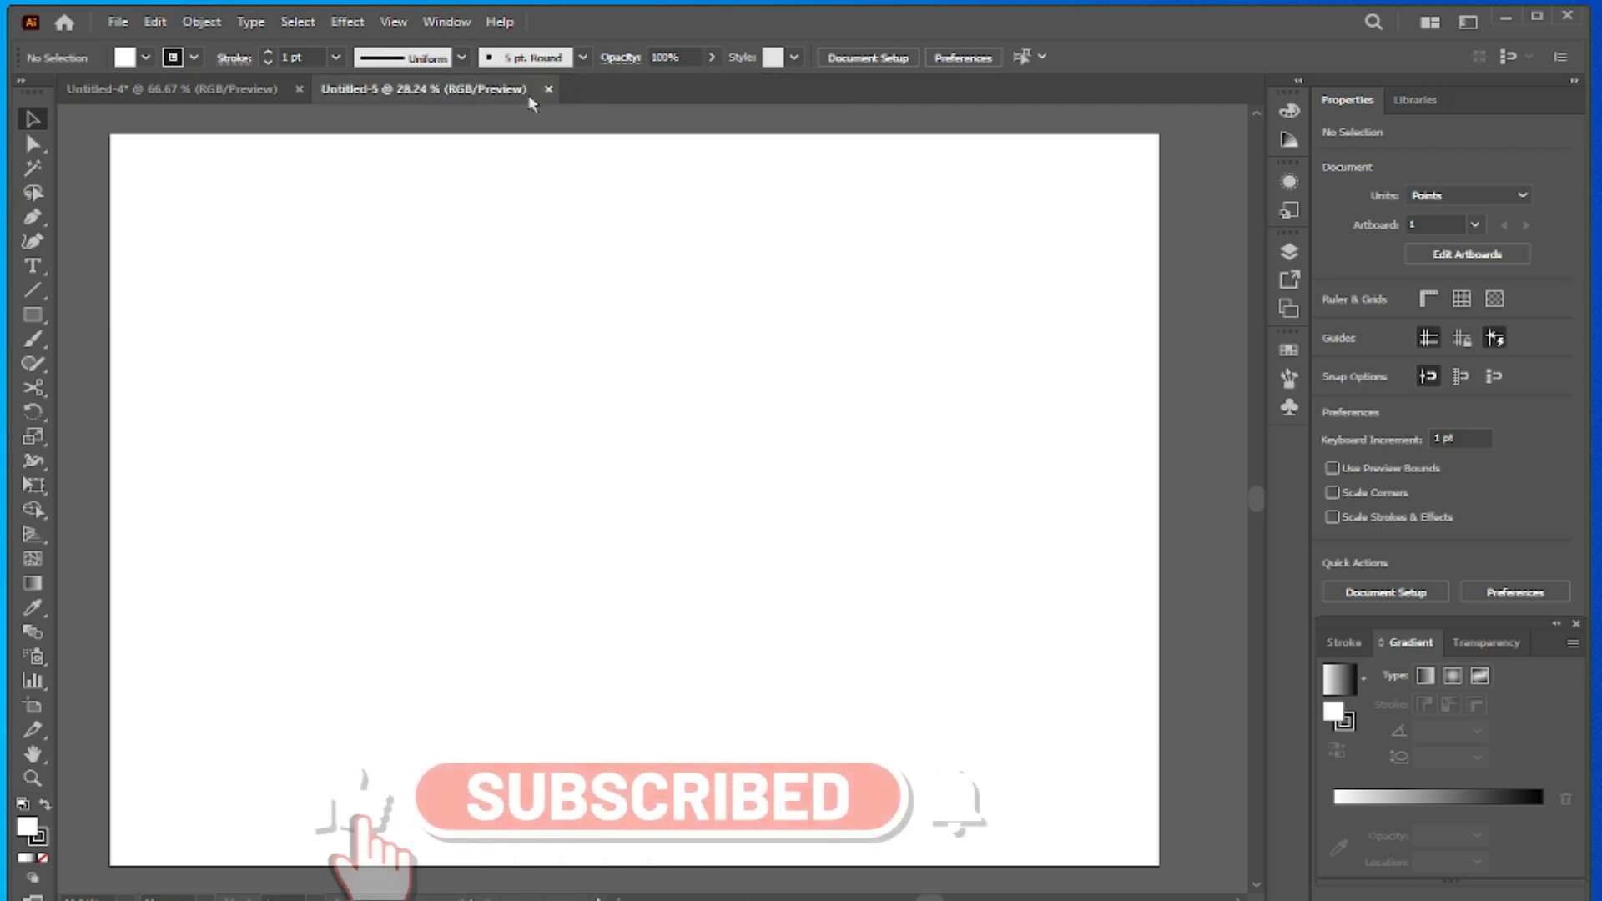
click(298, 90)
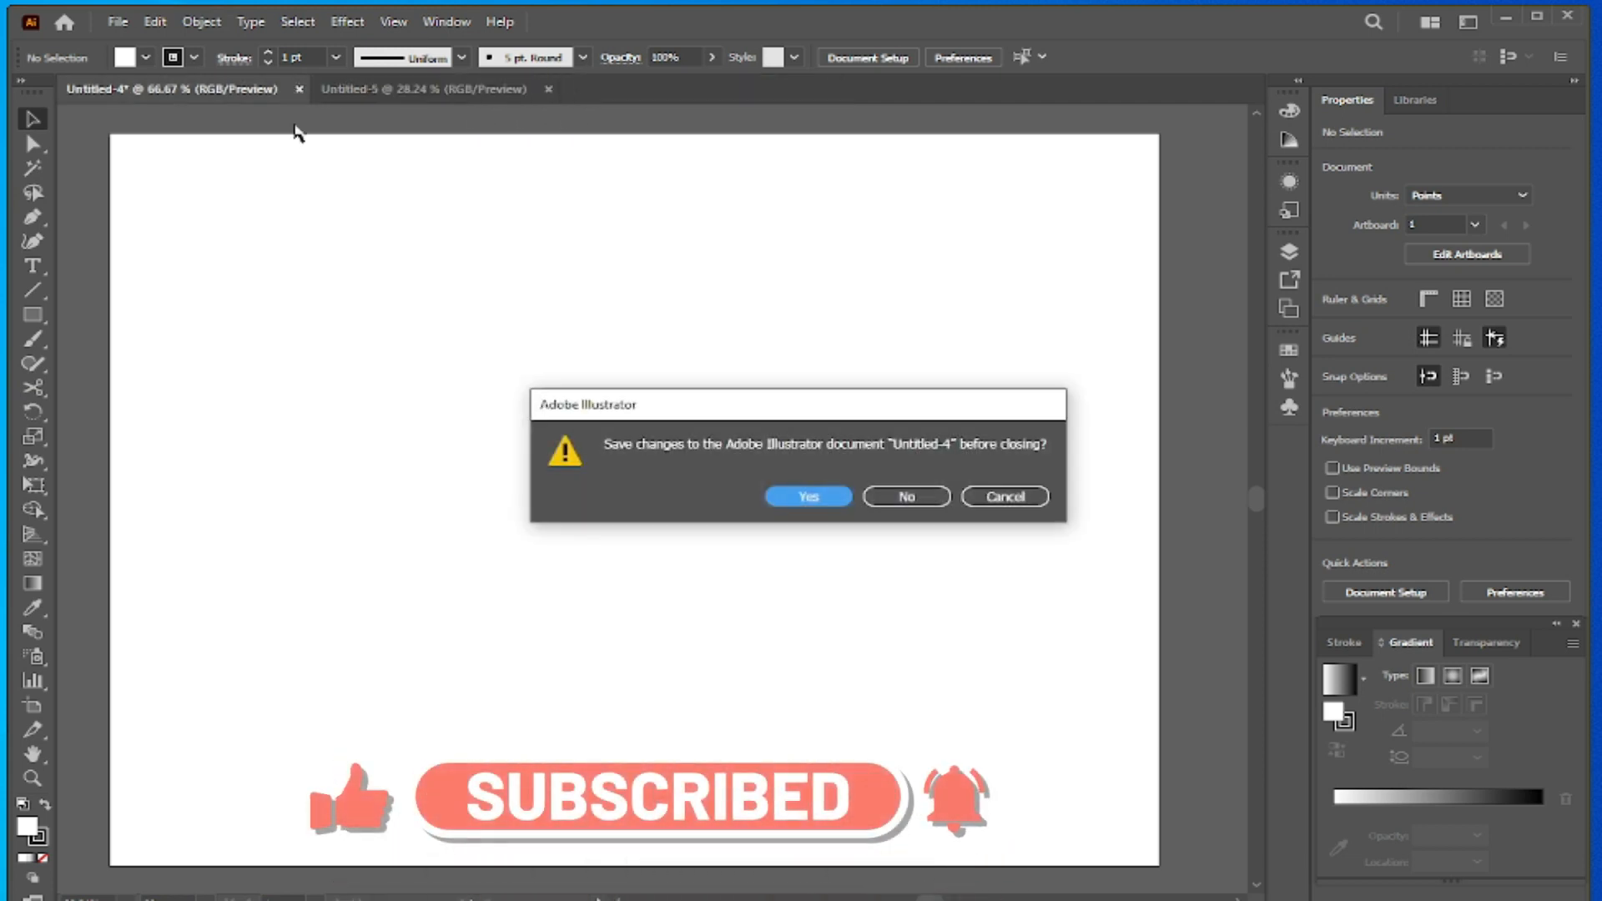
click(886, 499)
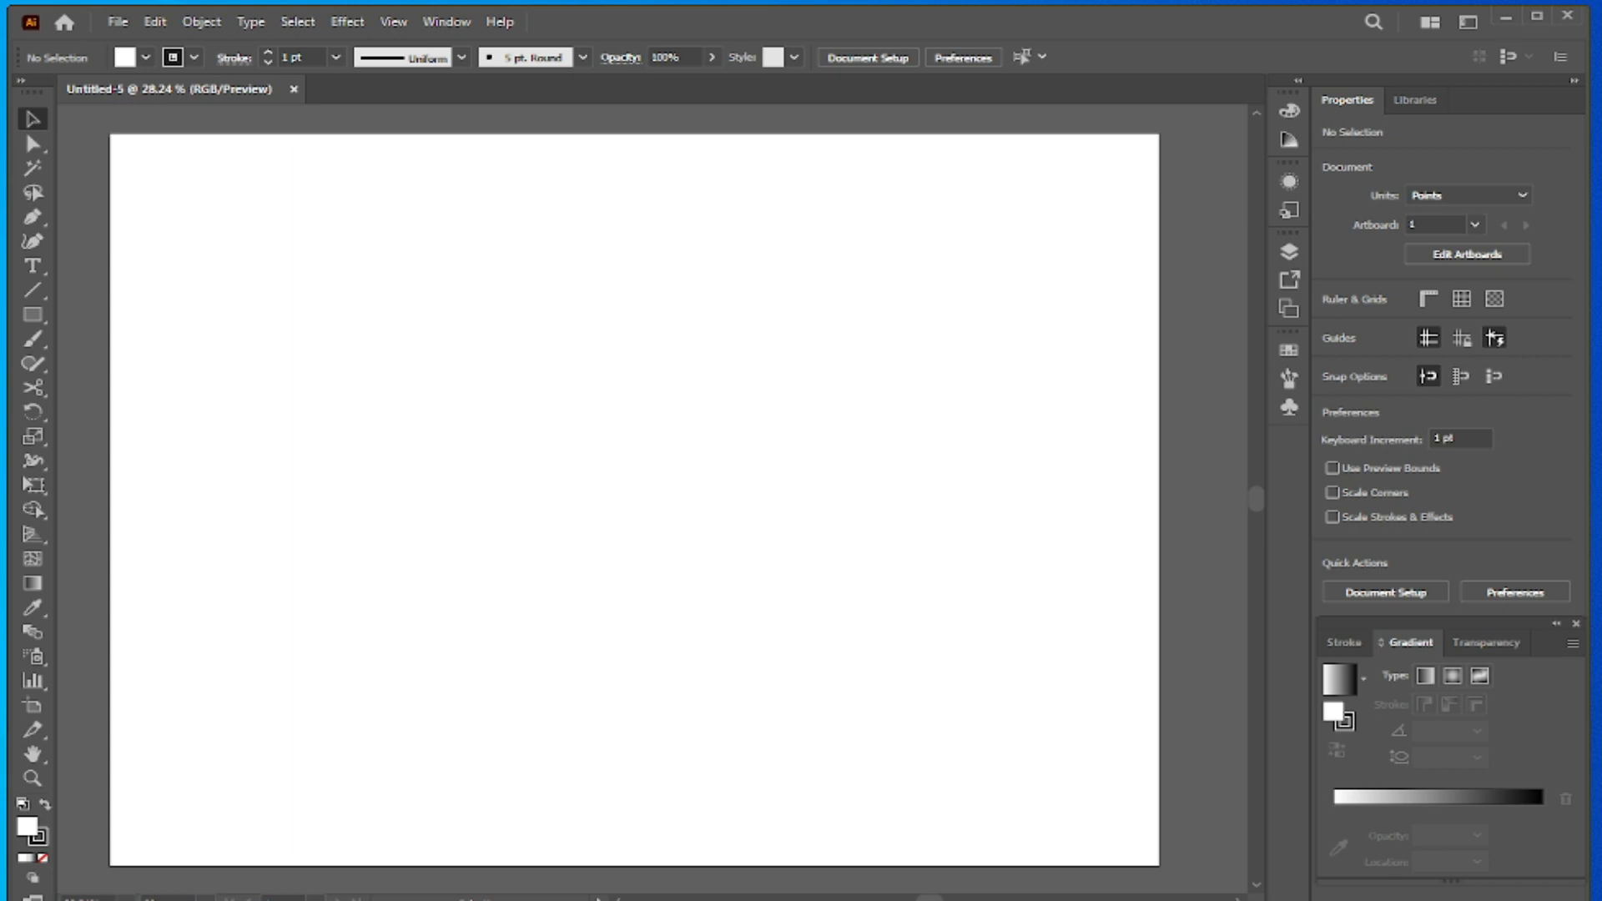
- Copy Cocacola (2).jpg from the Download folder on drive D and paste it into the Untitled-5 document
key(alt+Tab)
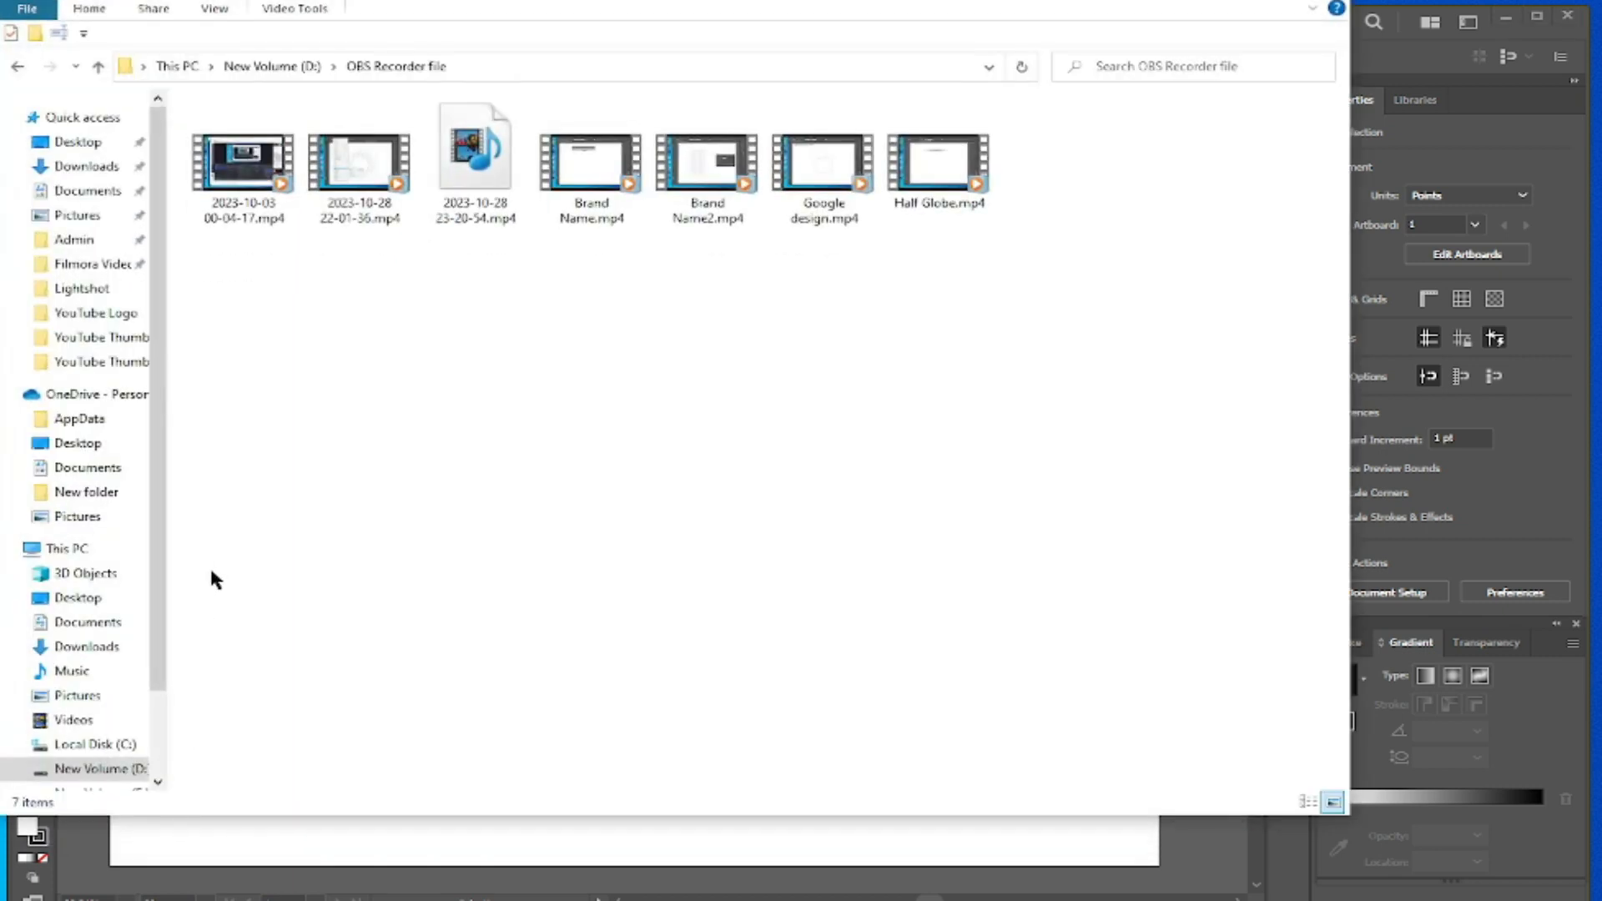
click(100, 770)
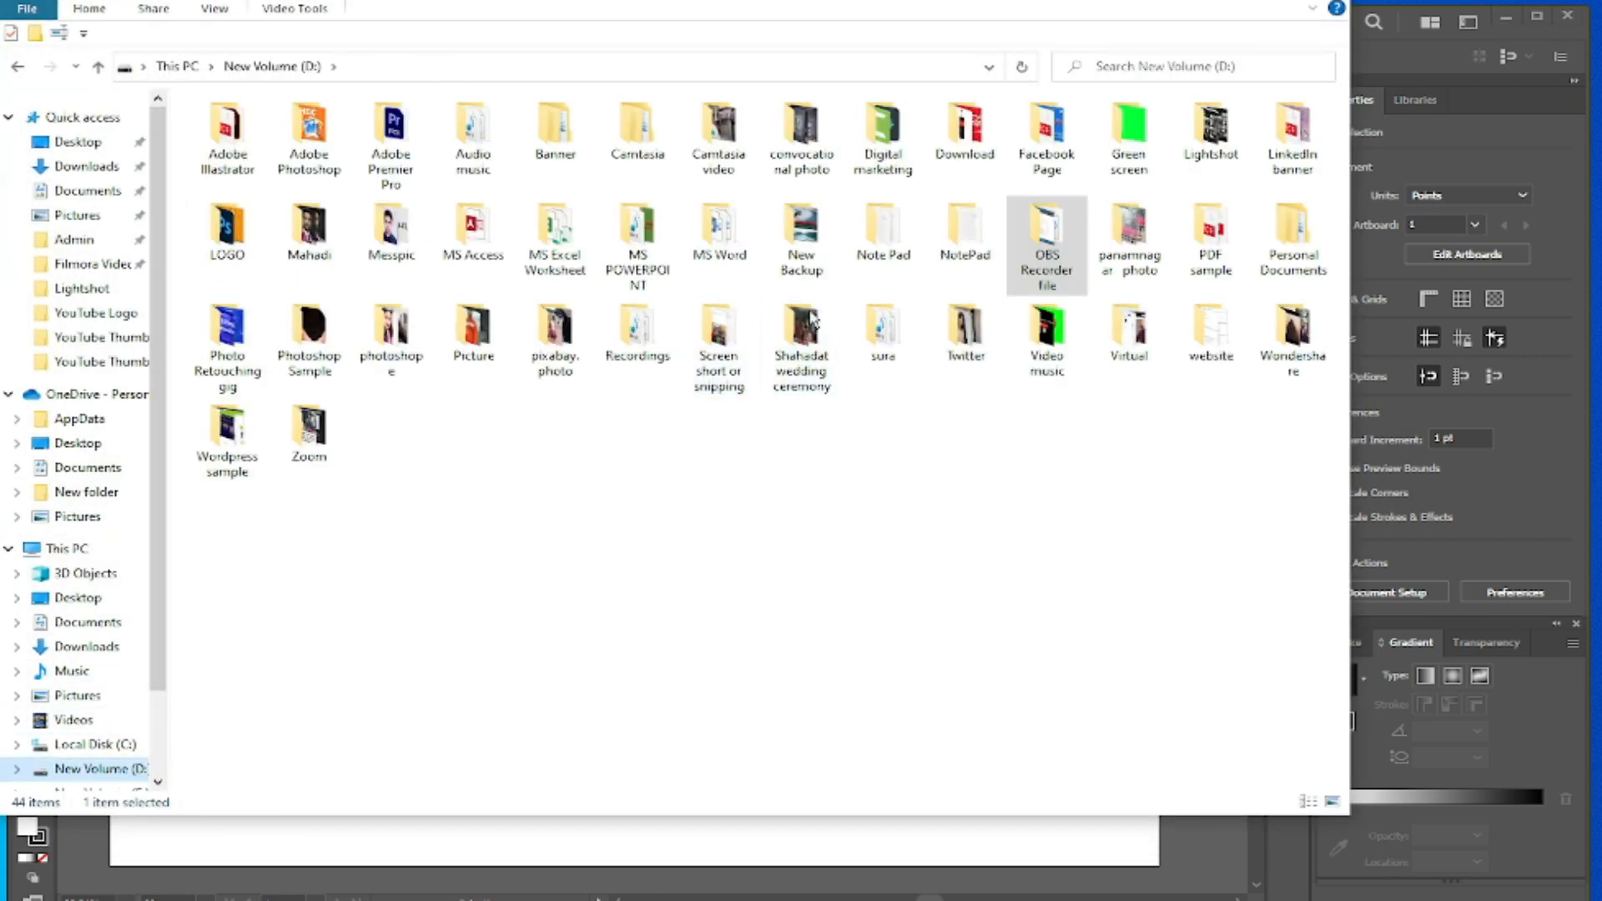
double_click(973, 165)
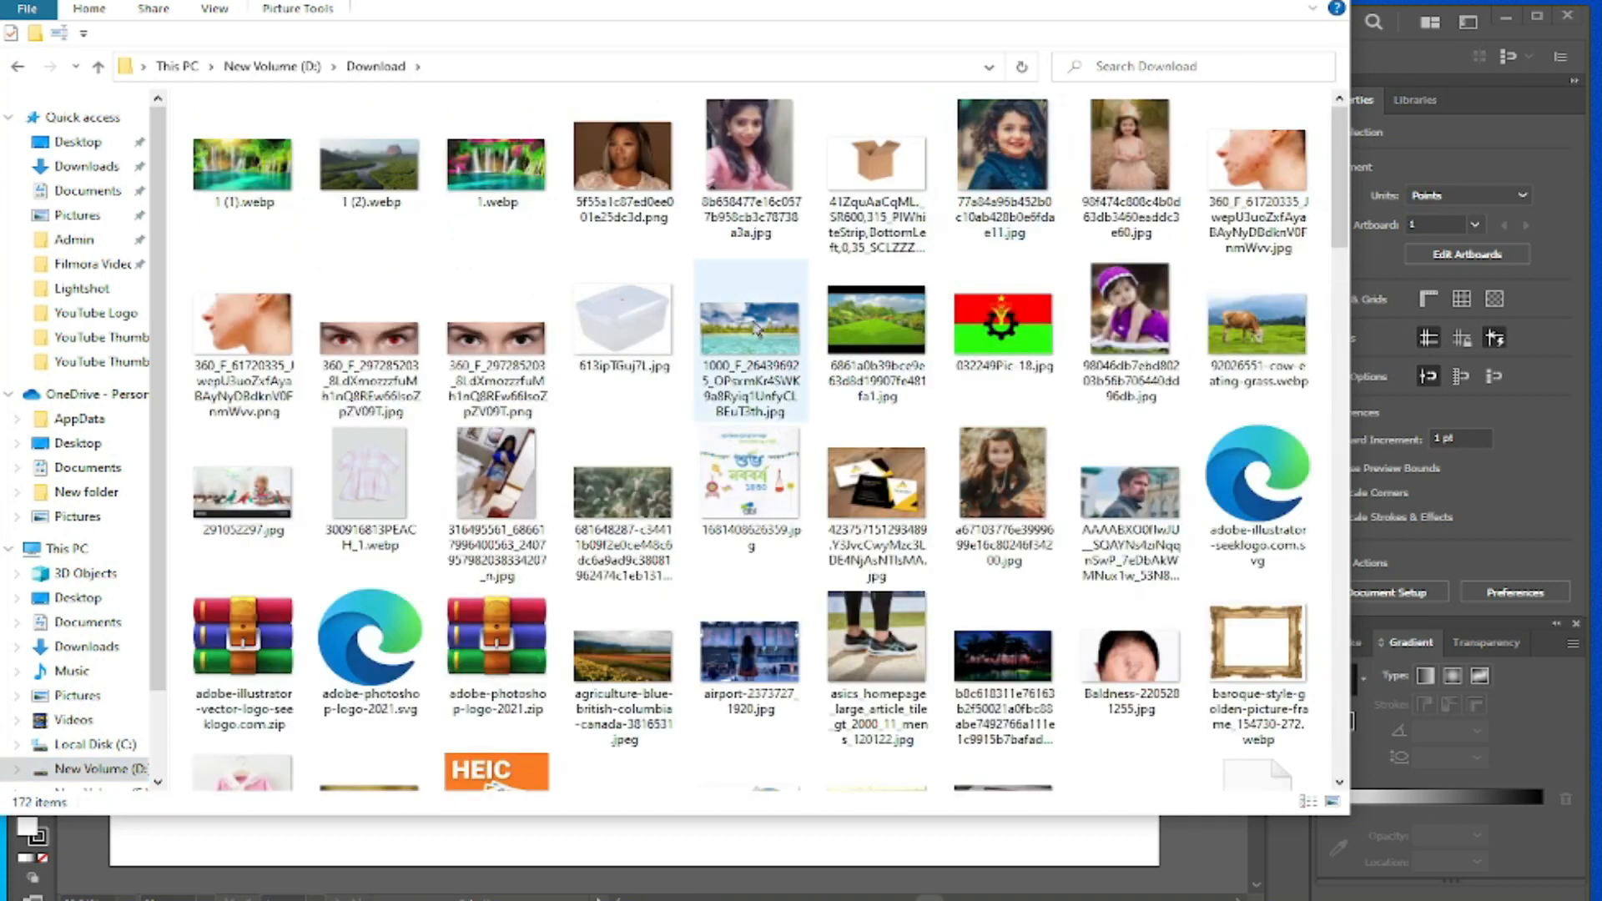
scroll(602, 492, down, 5)
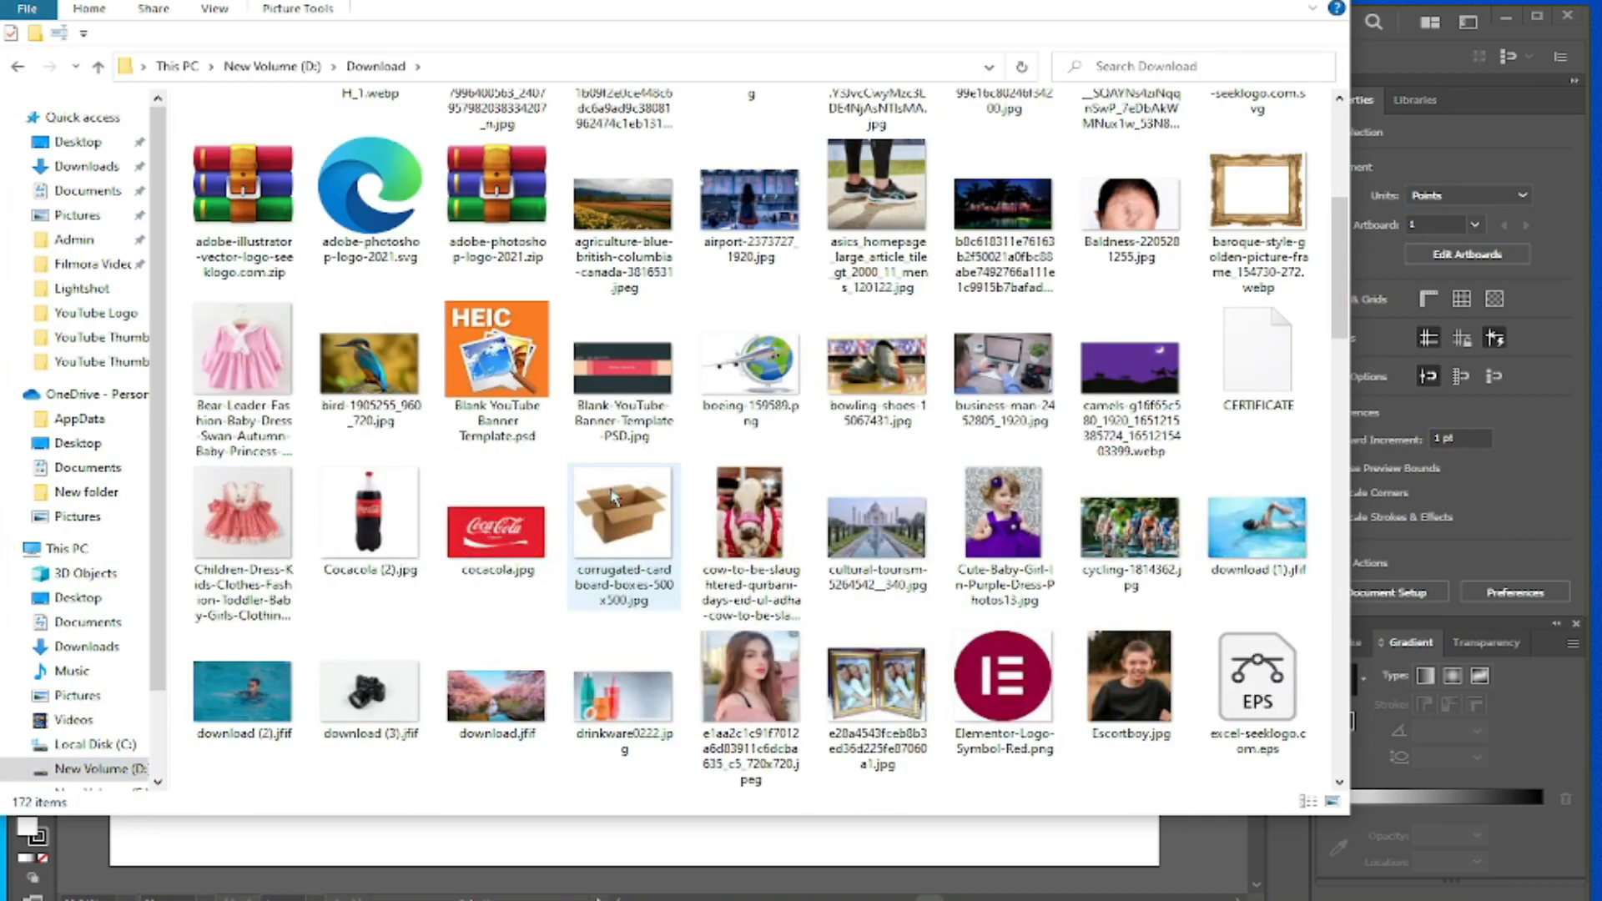
click(377, 542)
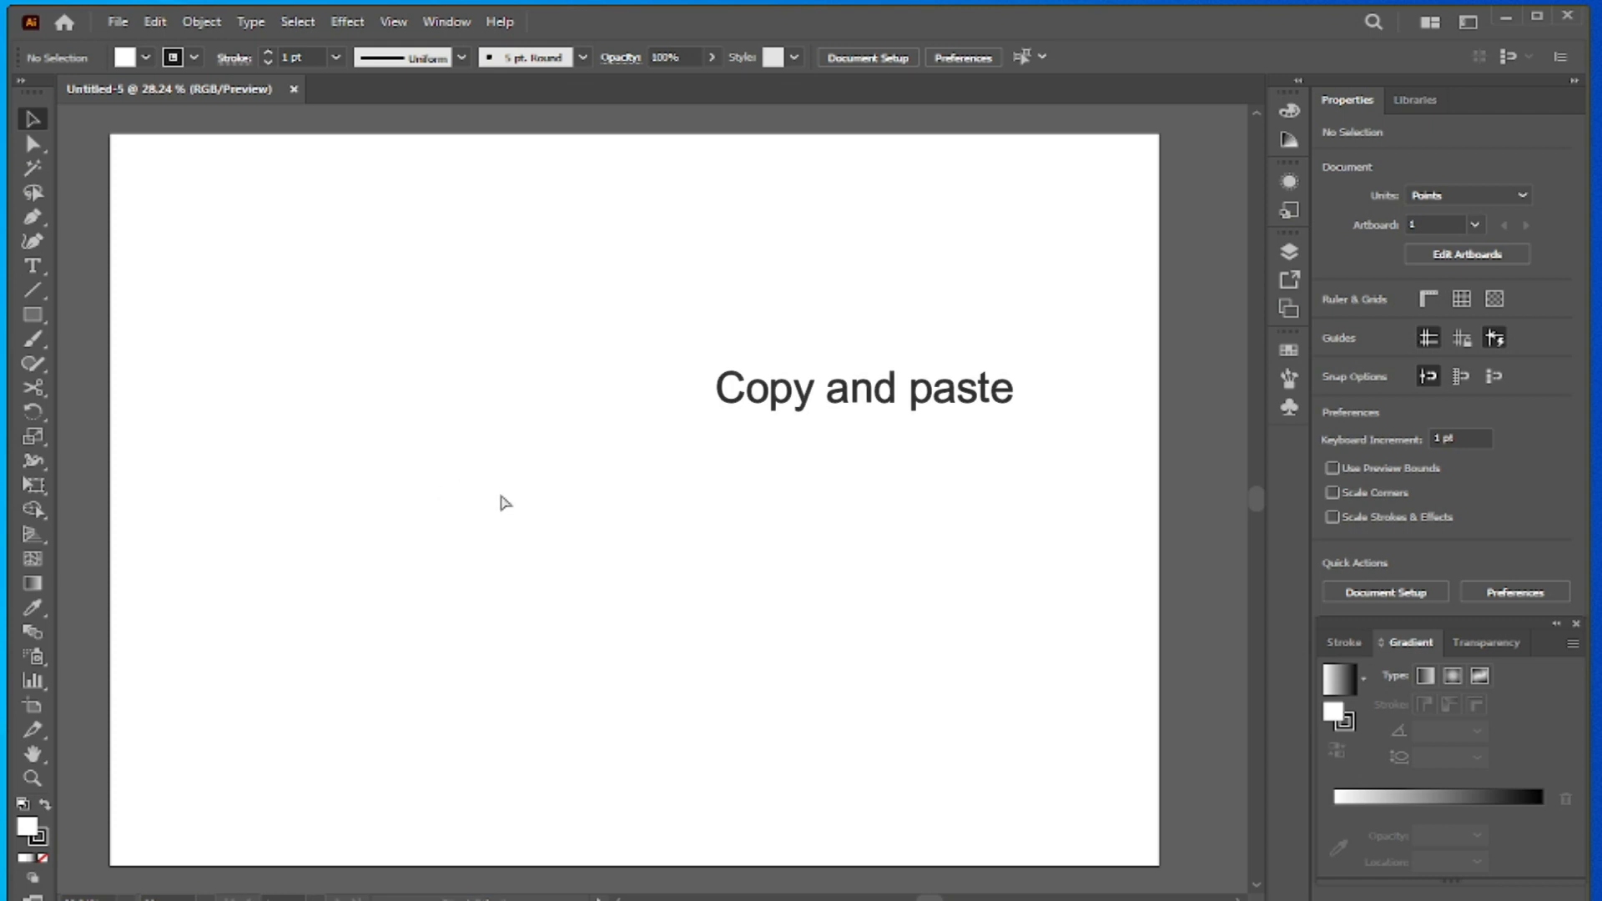
key(ctrl+v)
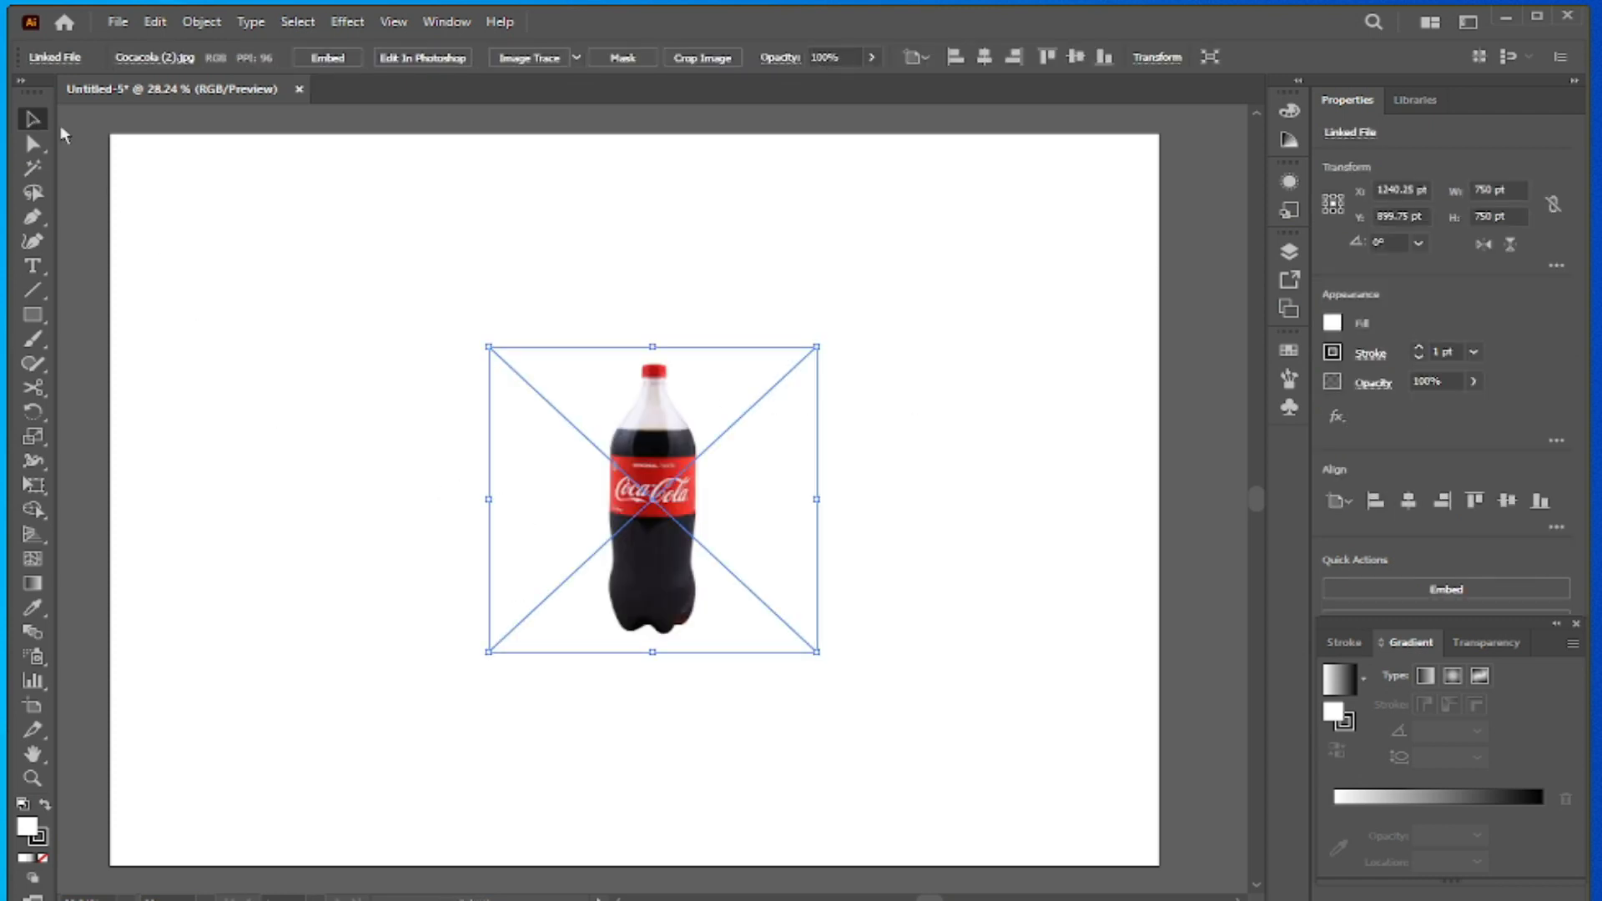
- Centre the bottle image horizontally and vertically on the artboard and deselect it
click(983, 58)
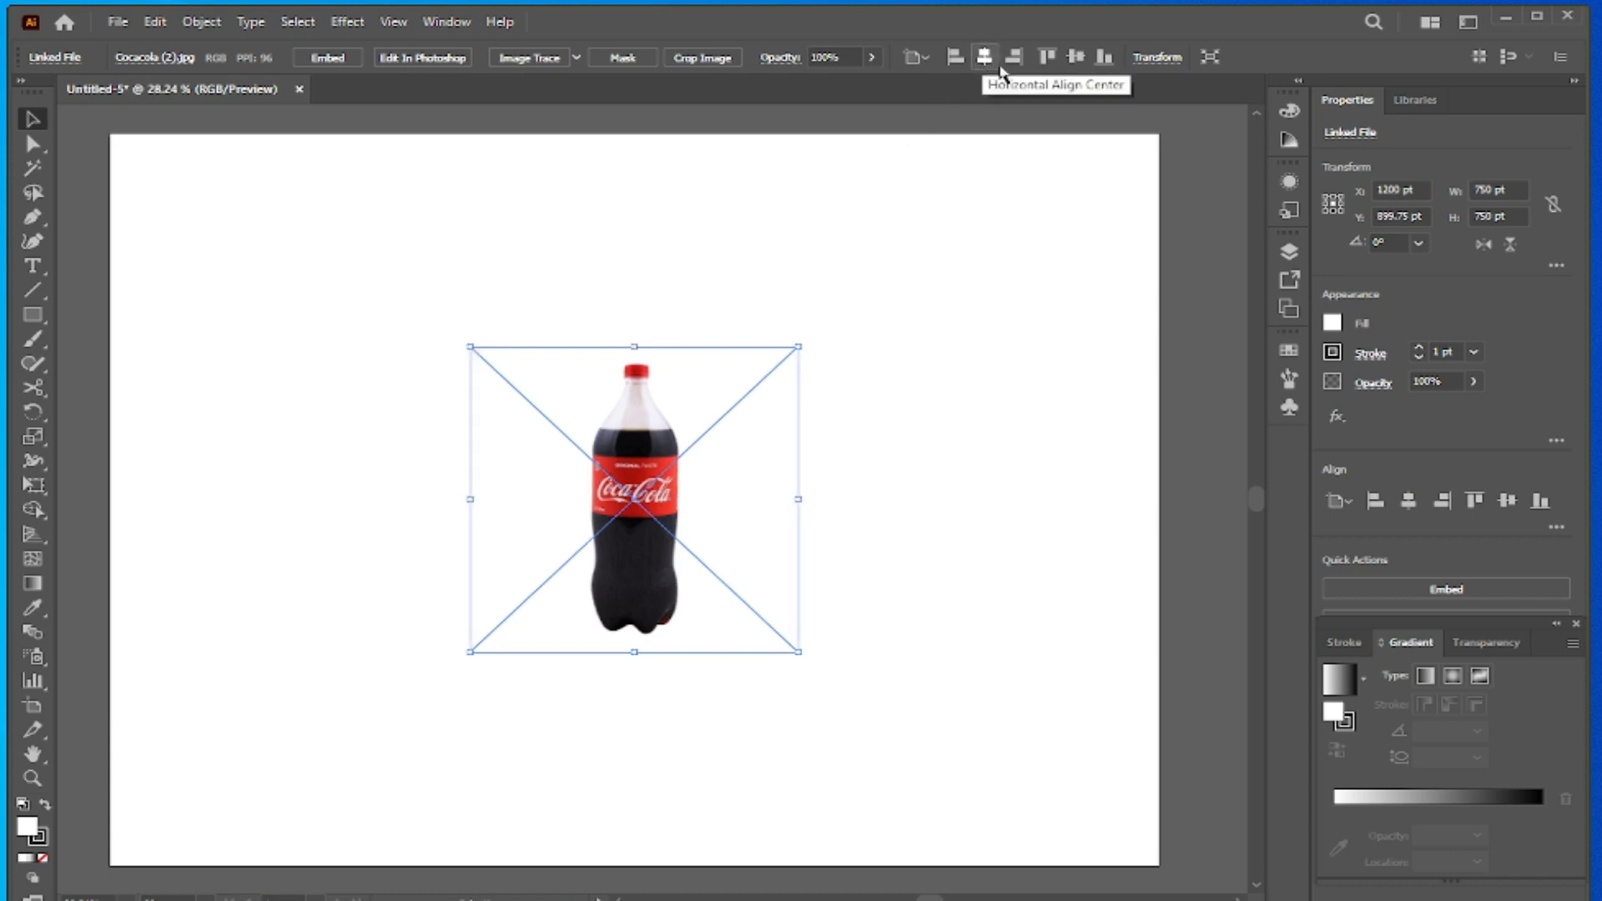
click(1075, 57)
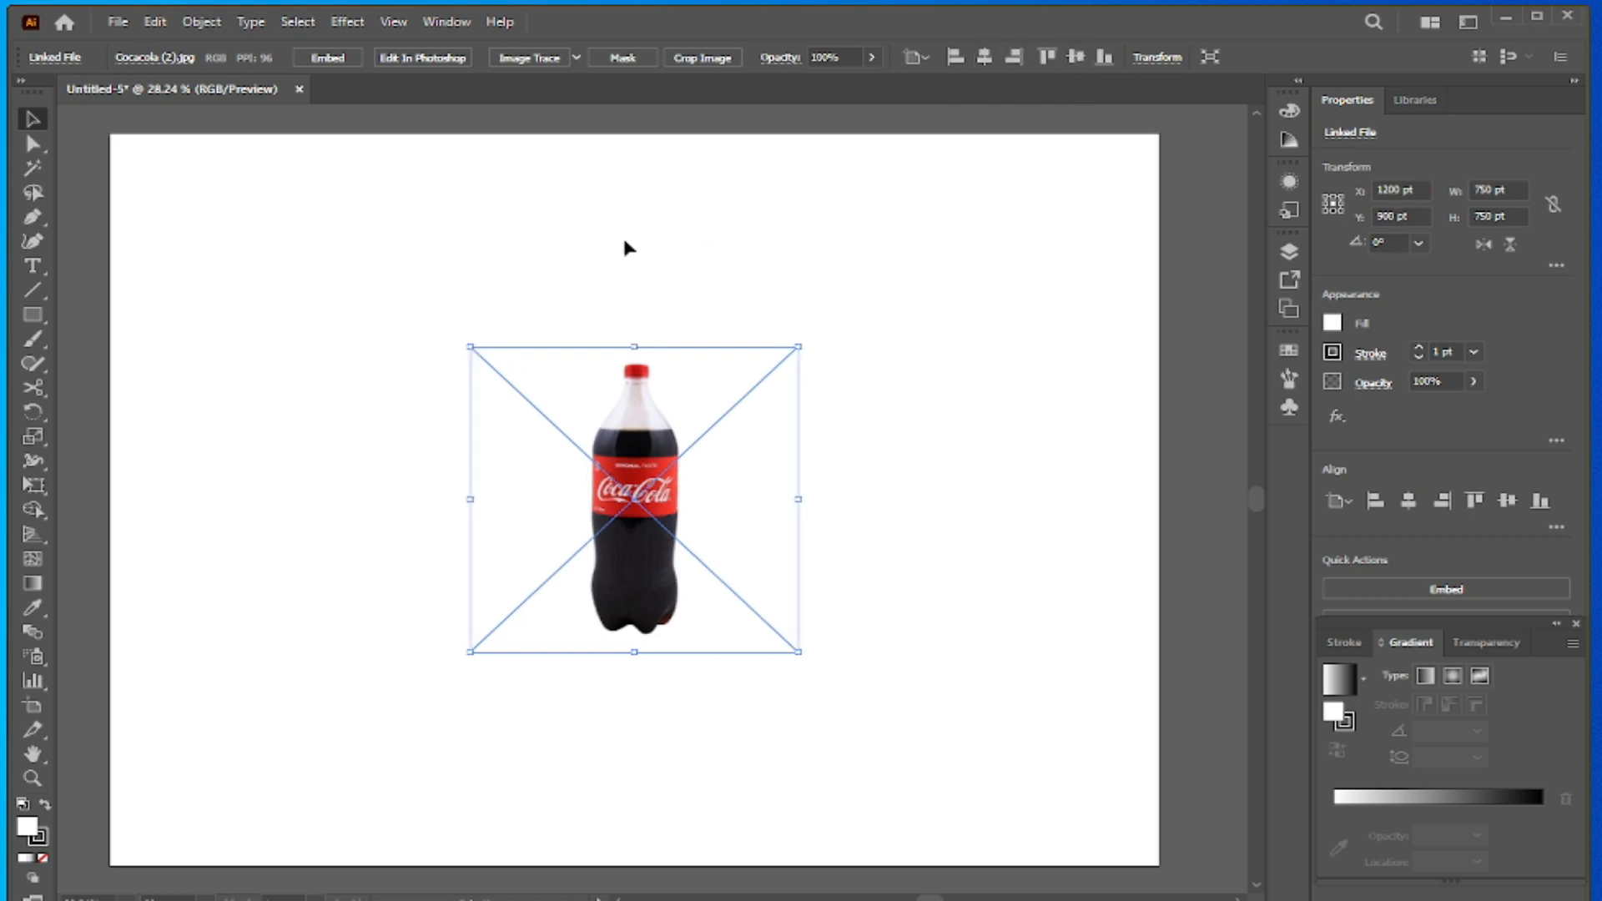
click(302, 310)
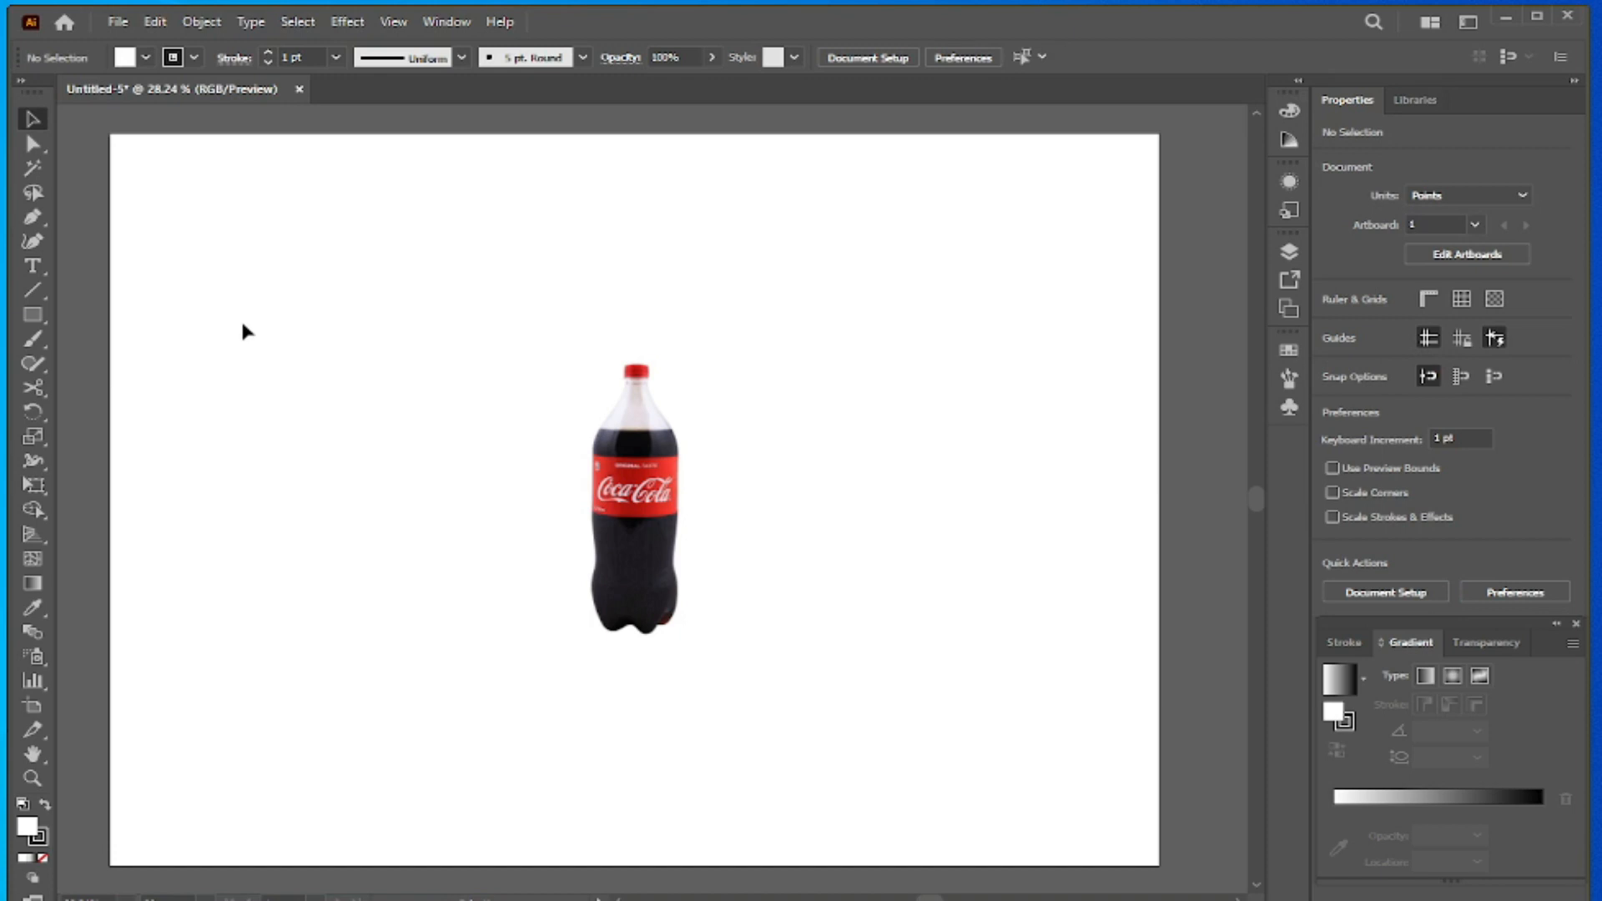
- Show the rulers, add a vertical guide centred horizontally on the artboard, and lock it
key(ctrl+r)
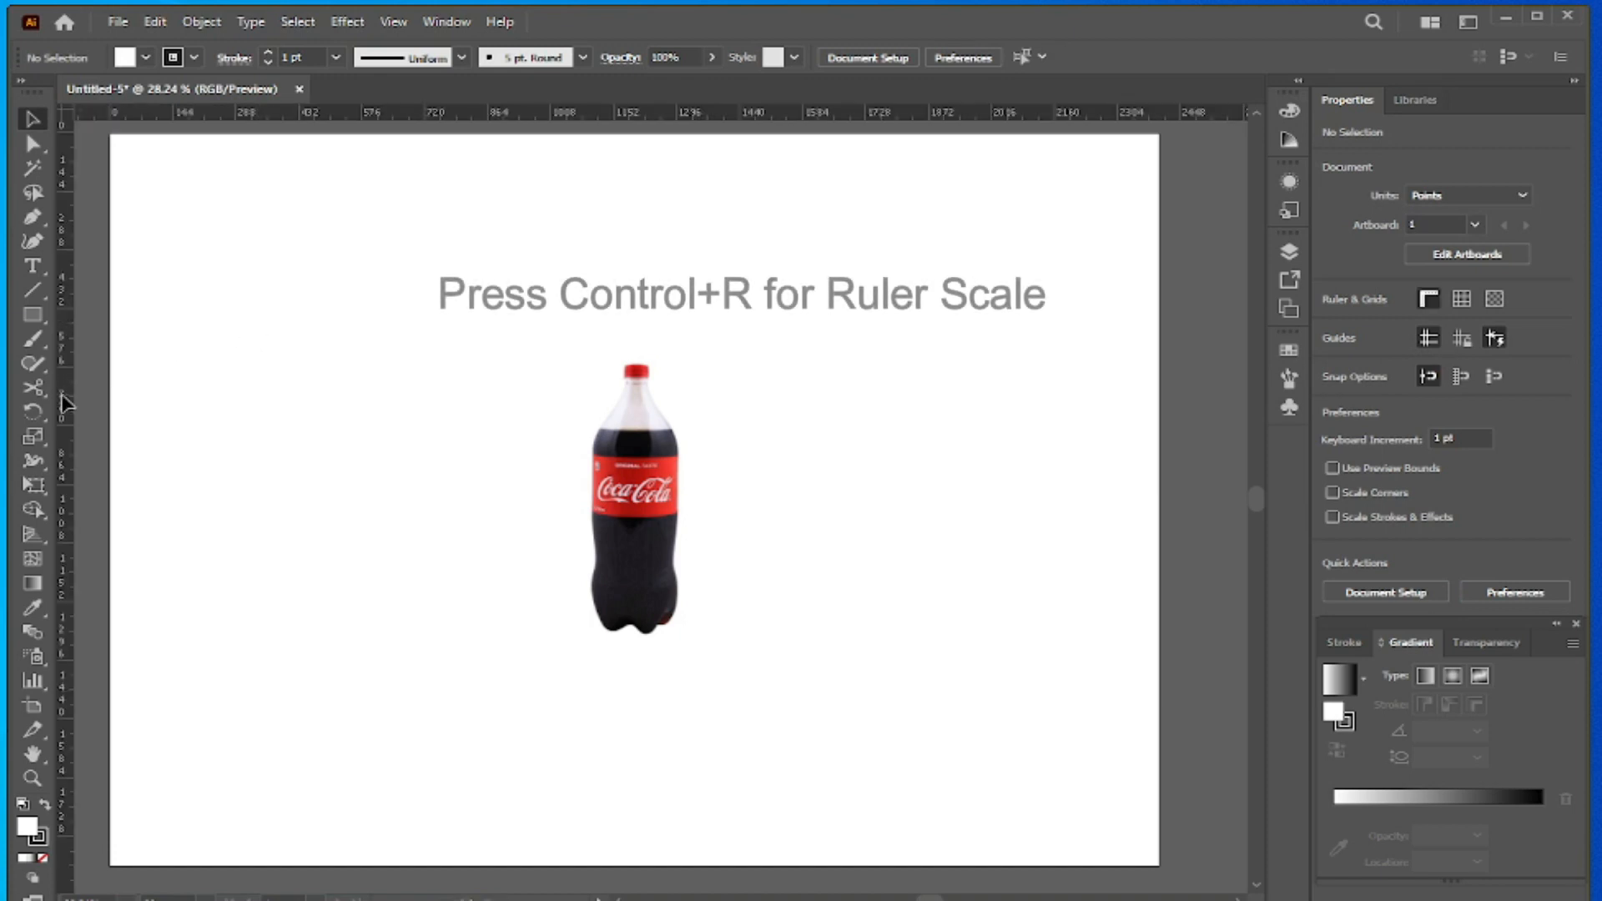
drag(65, 401, 501, 422)
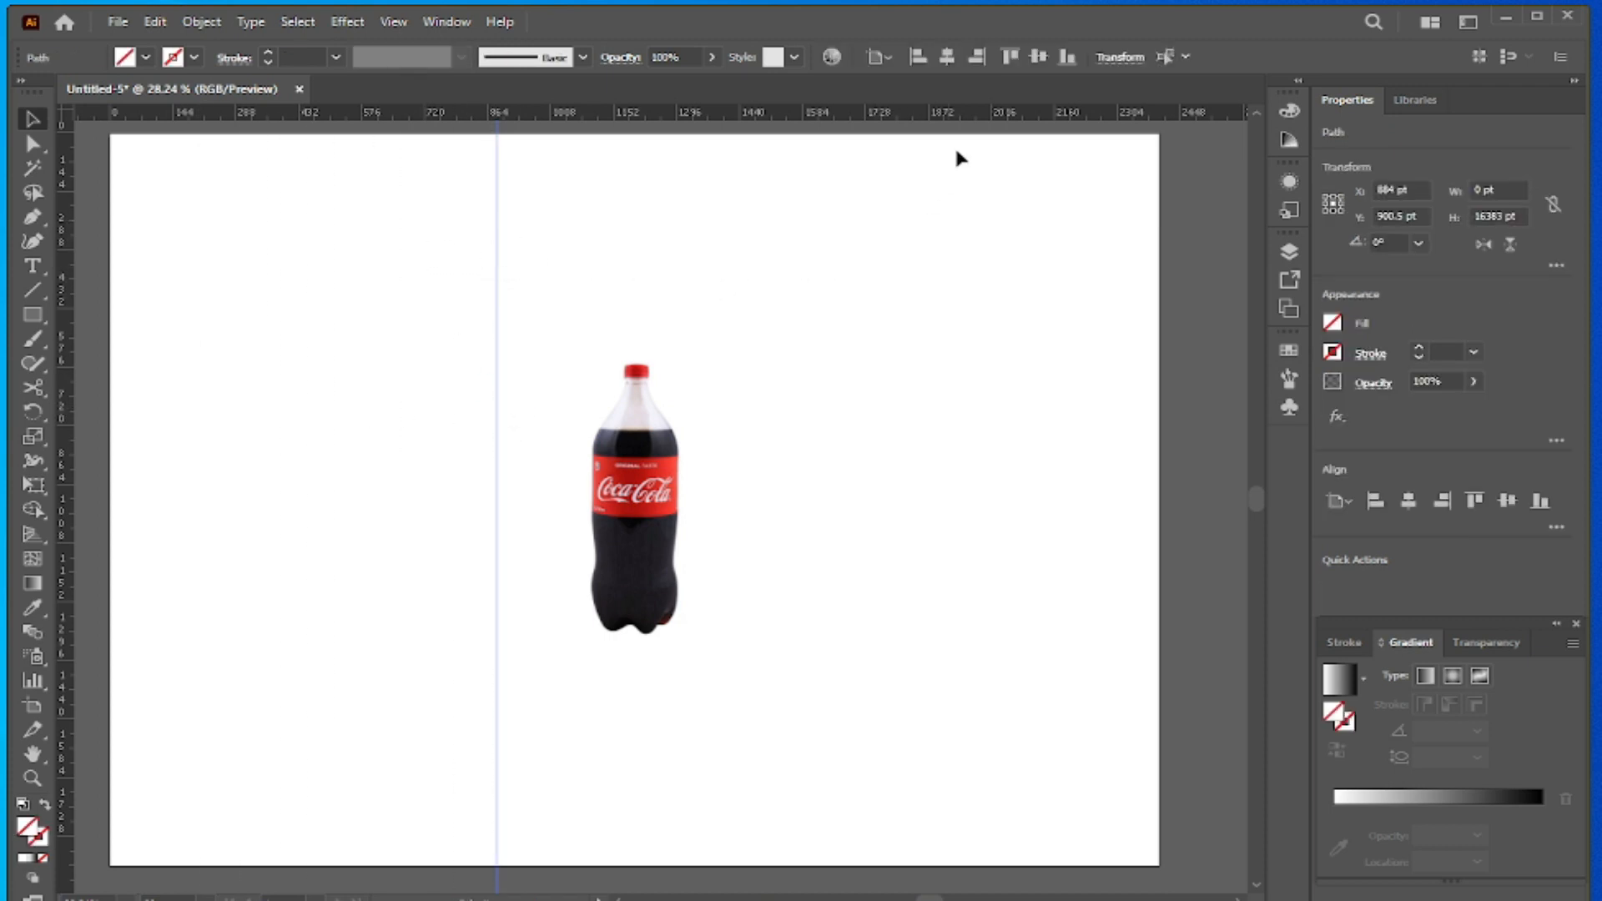
click(947, 57)
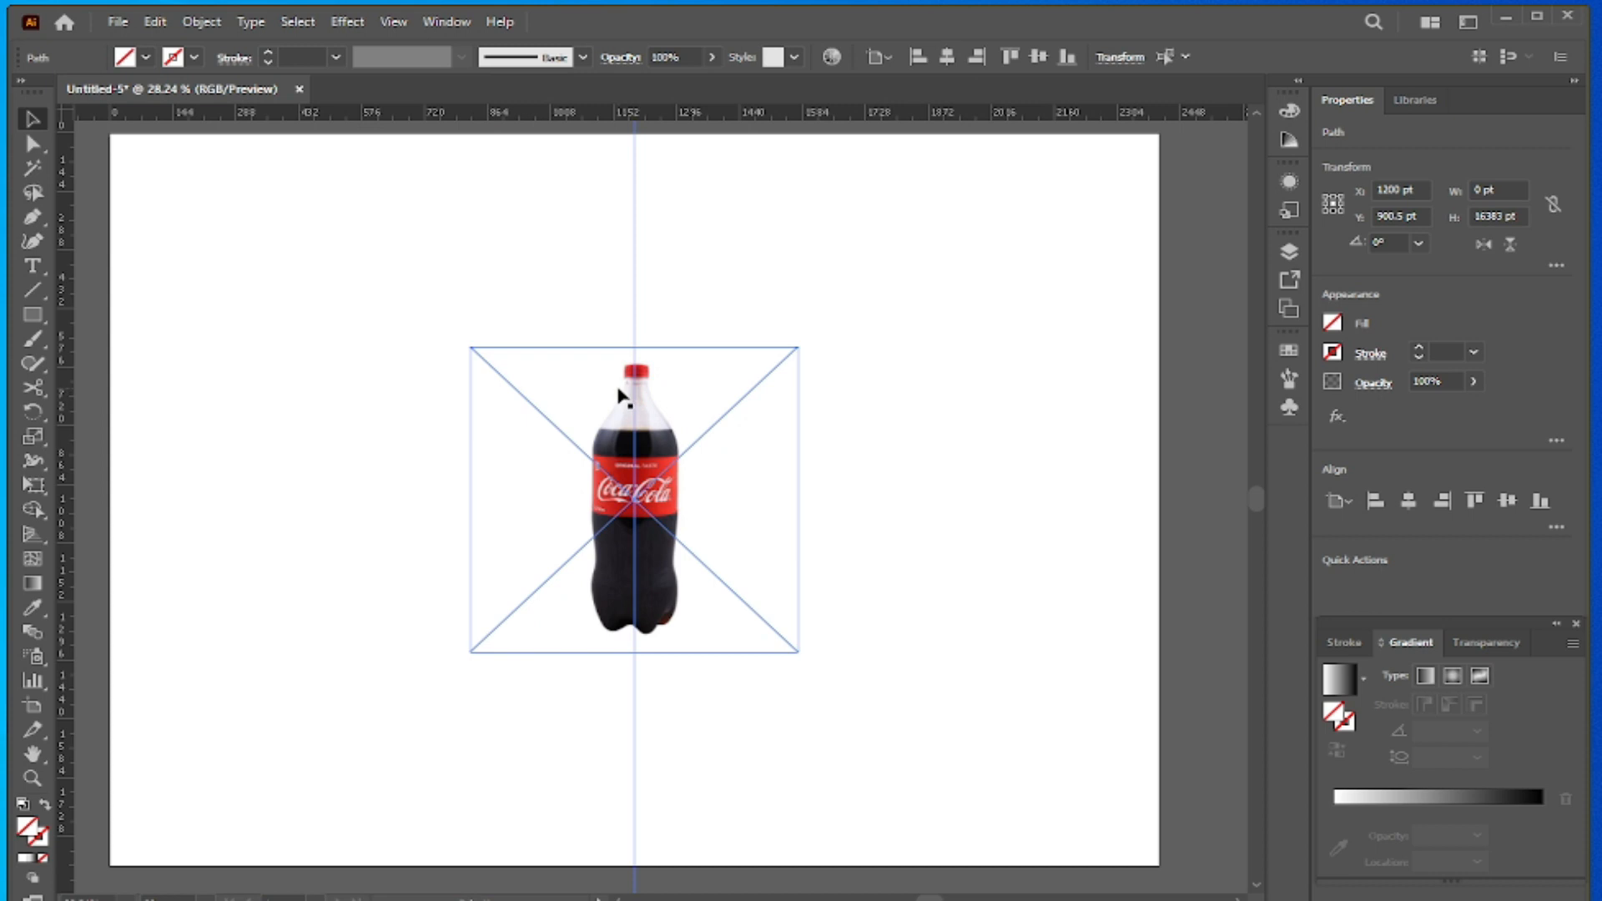
drag(526, 195, 766, 273)
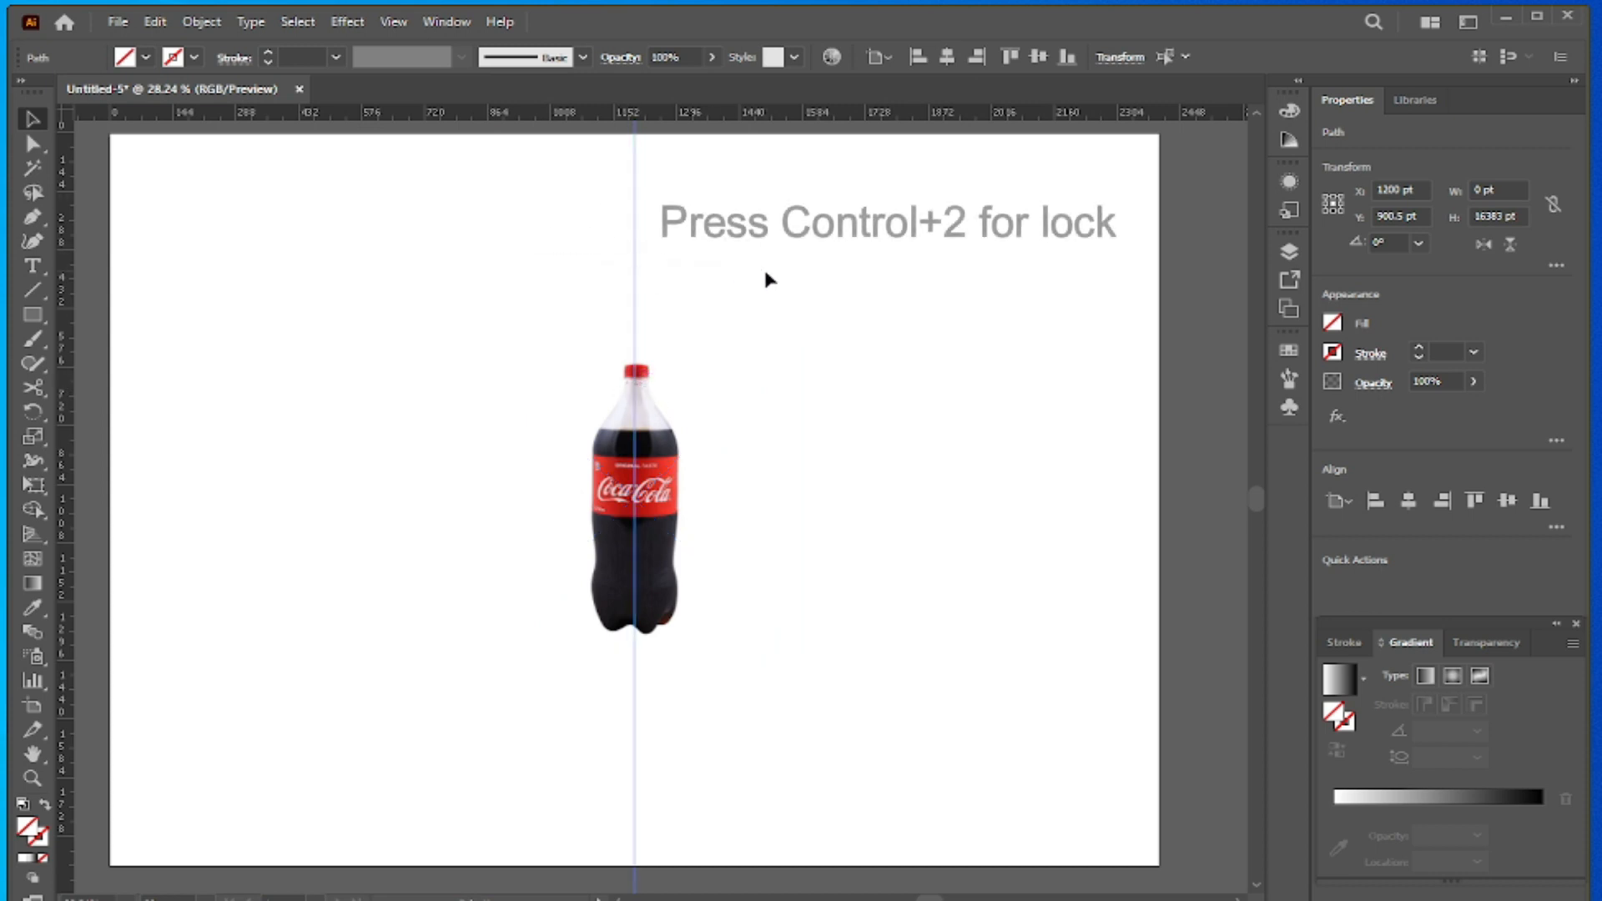
key(ctrl+2)
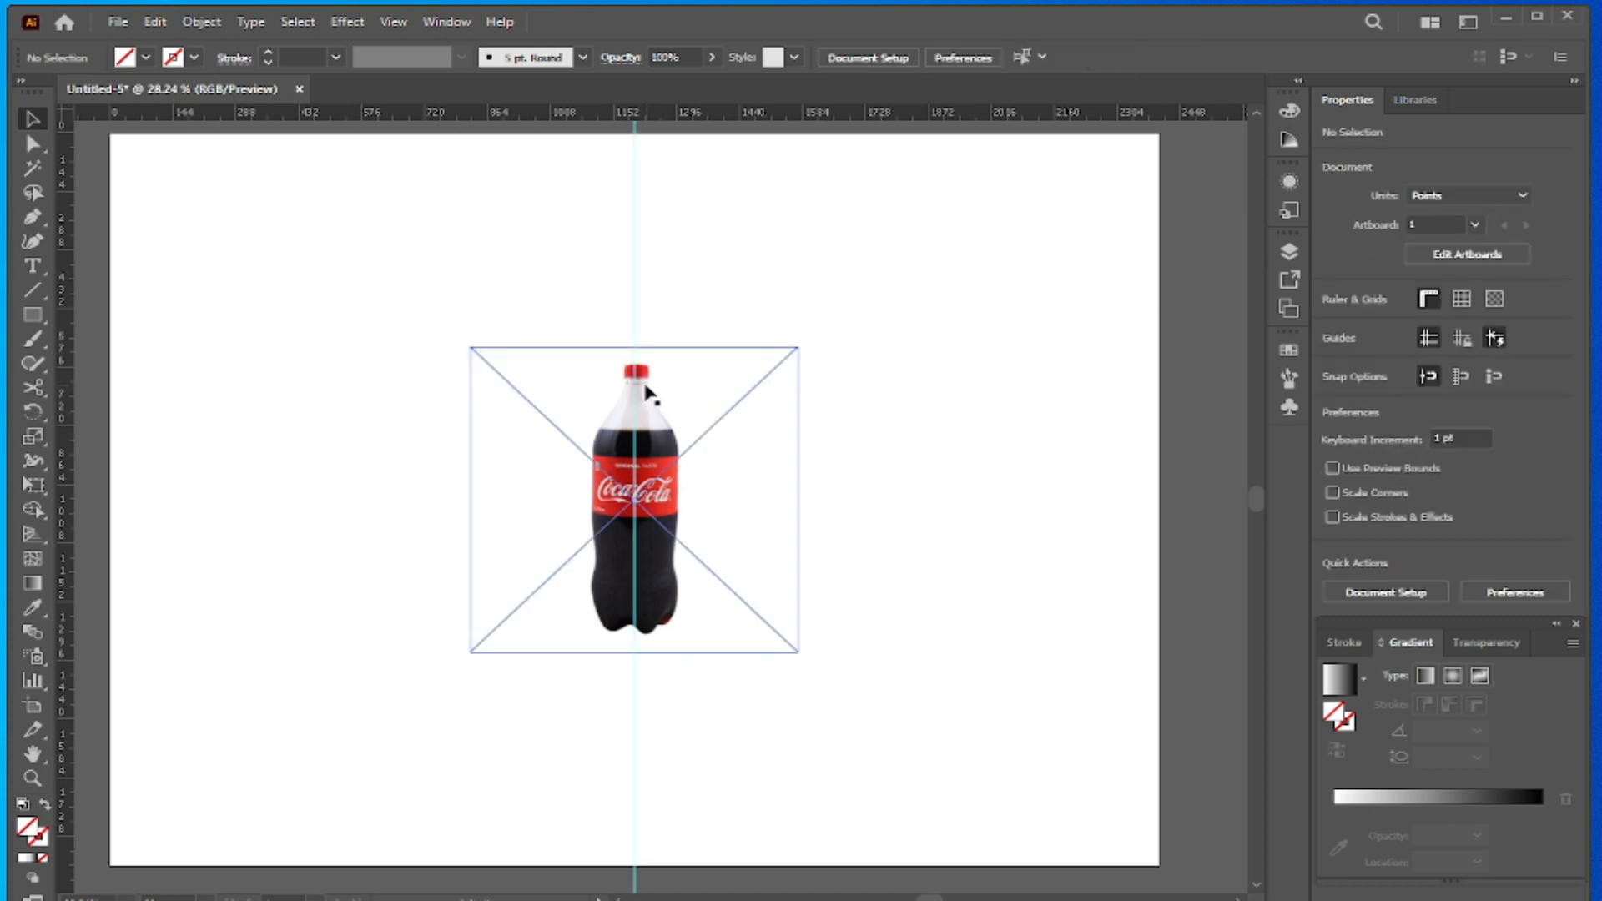
- Start a Pen tool path where the guide meets the cap's top and trace the cap's right half down to its lower edge
scroll(643, 393, up, 5)
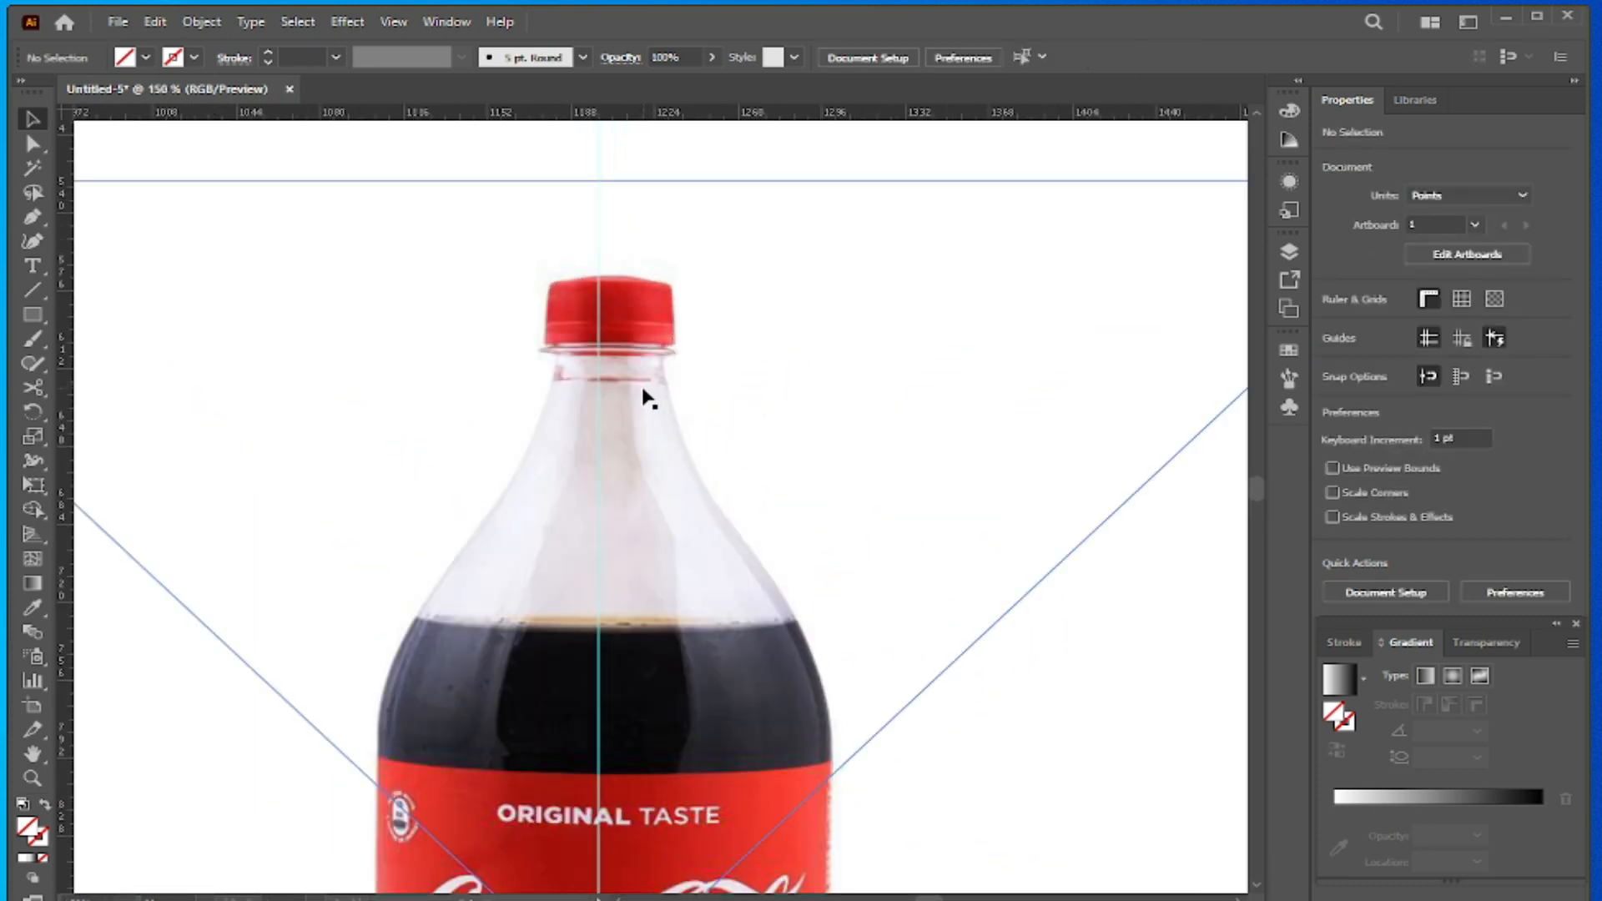
scroll(646, 407, down, 3)
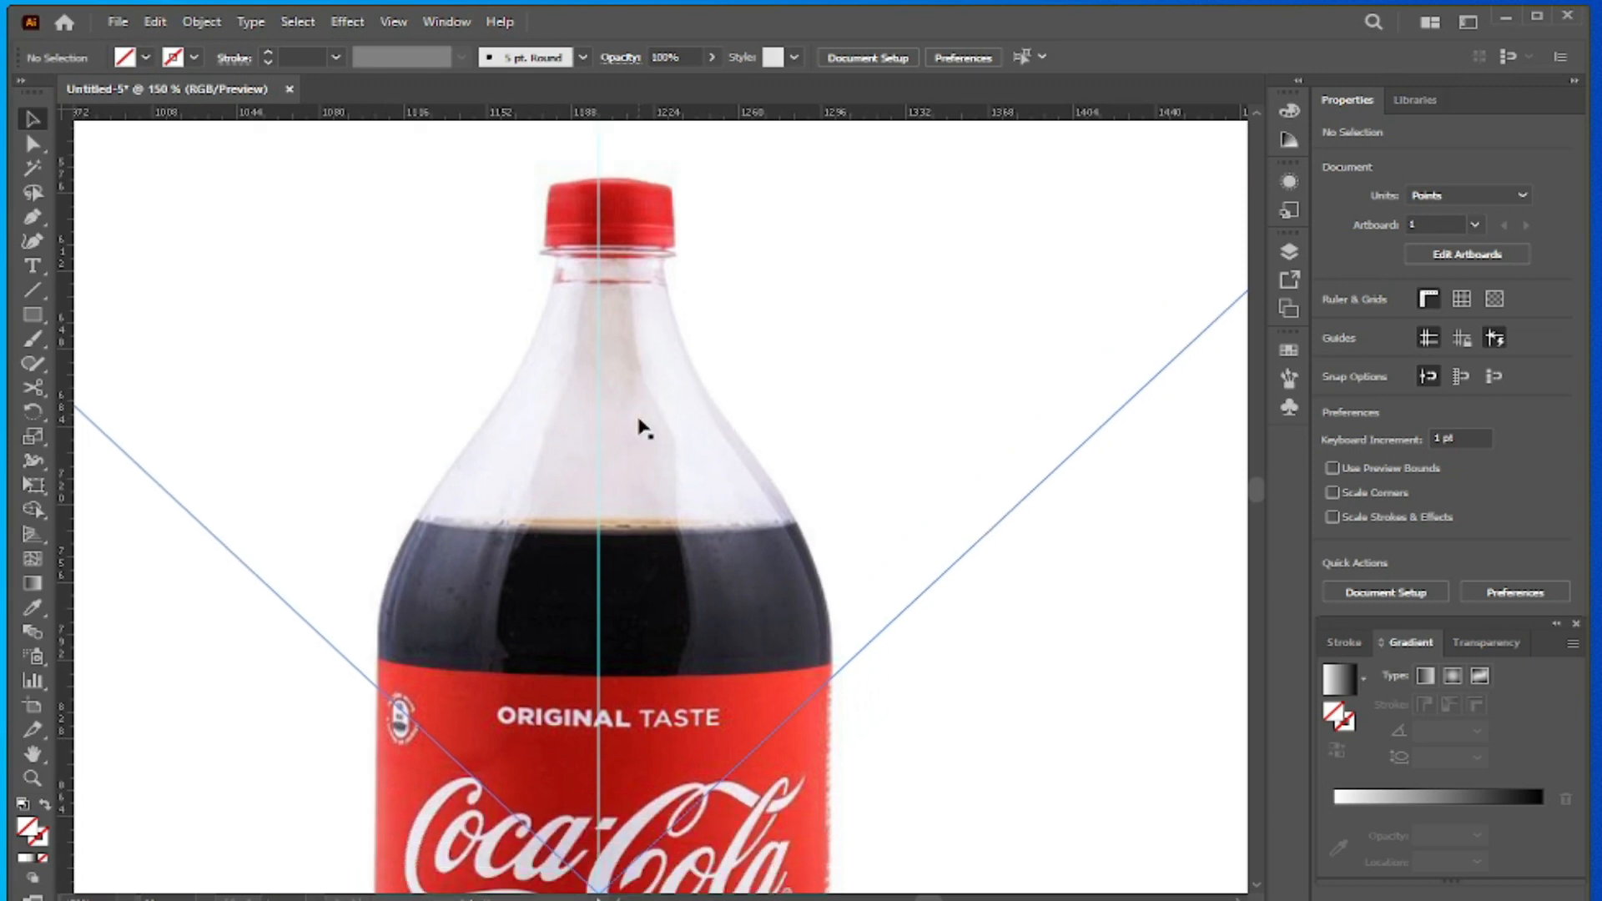
click(33, 218)
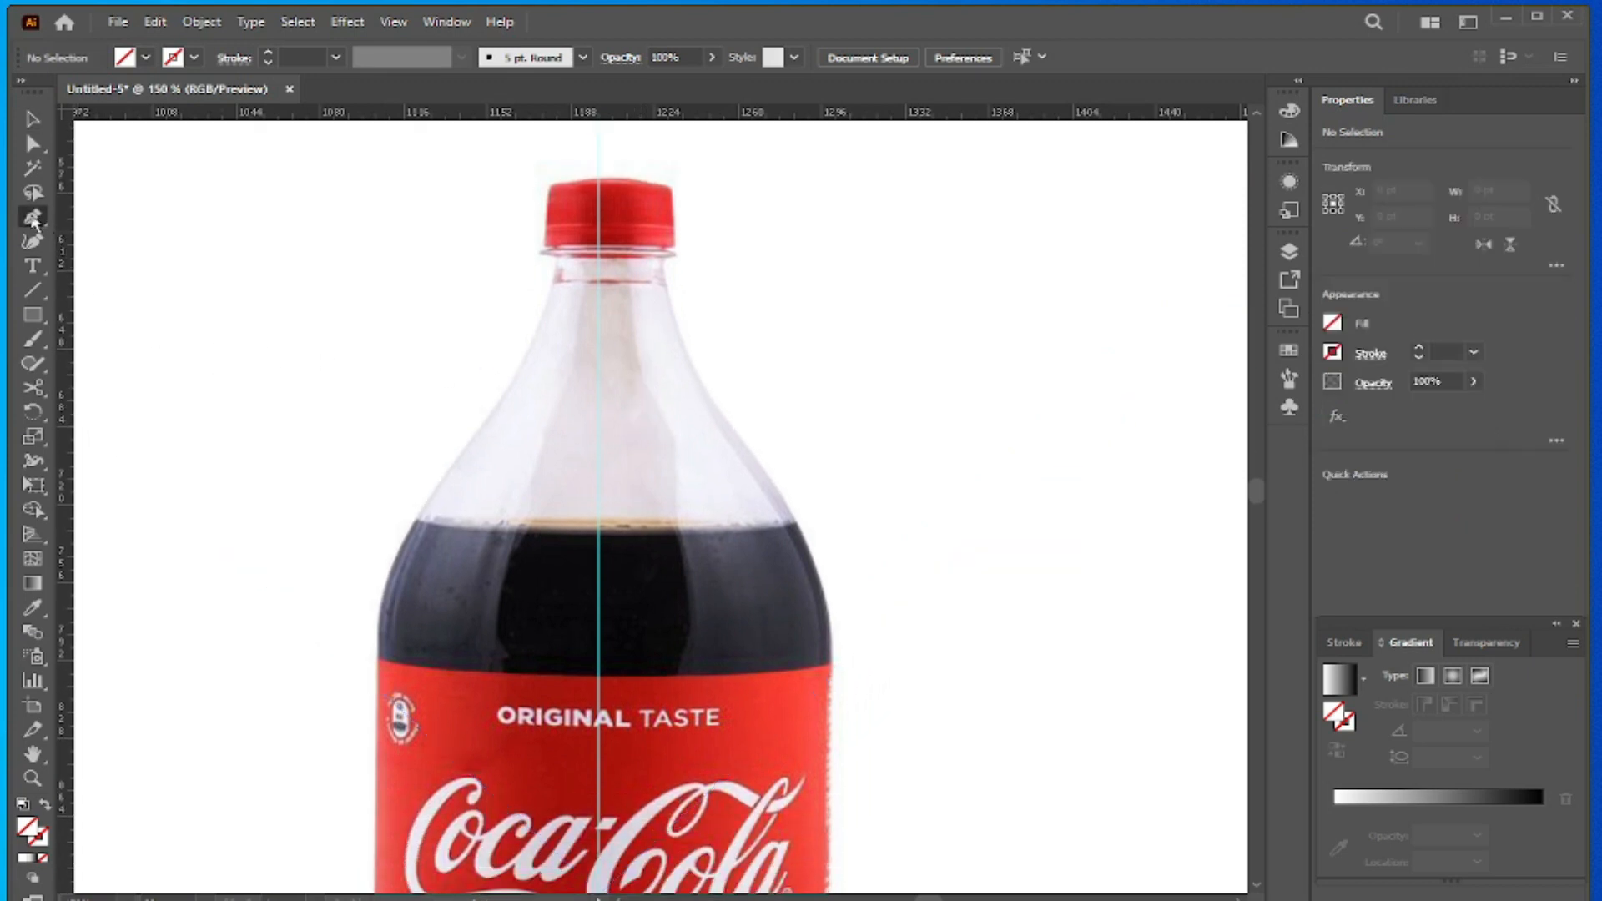
click(596, 177)
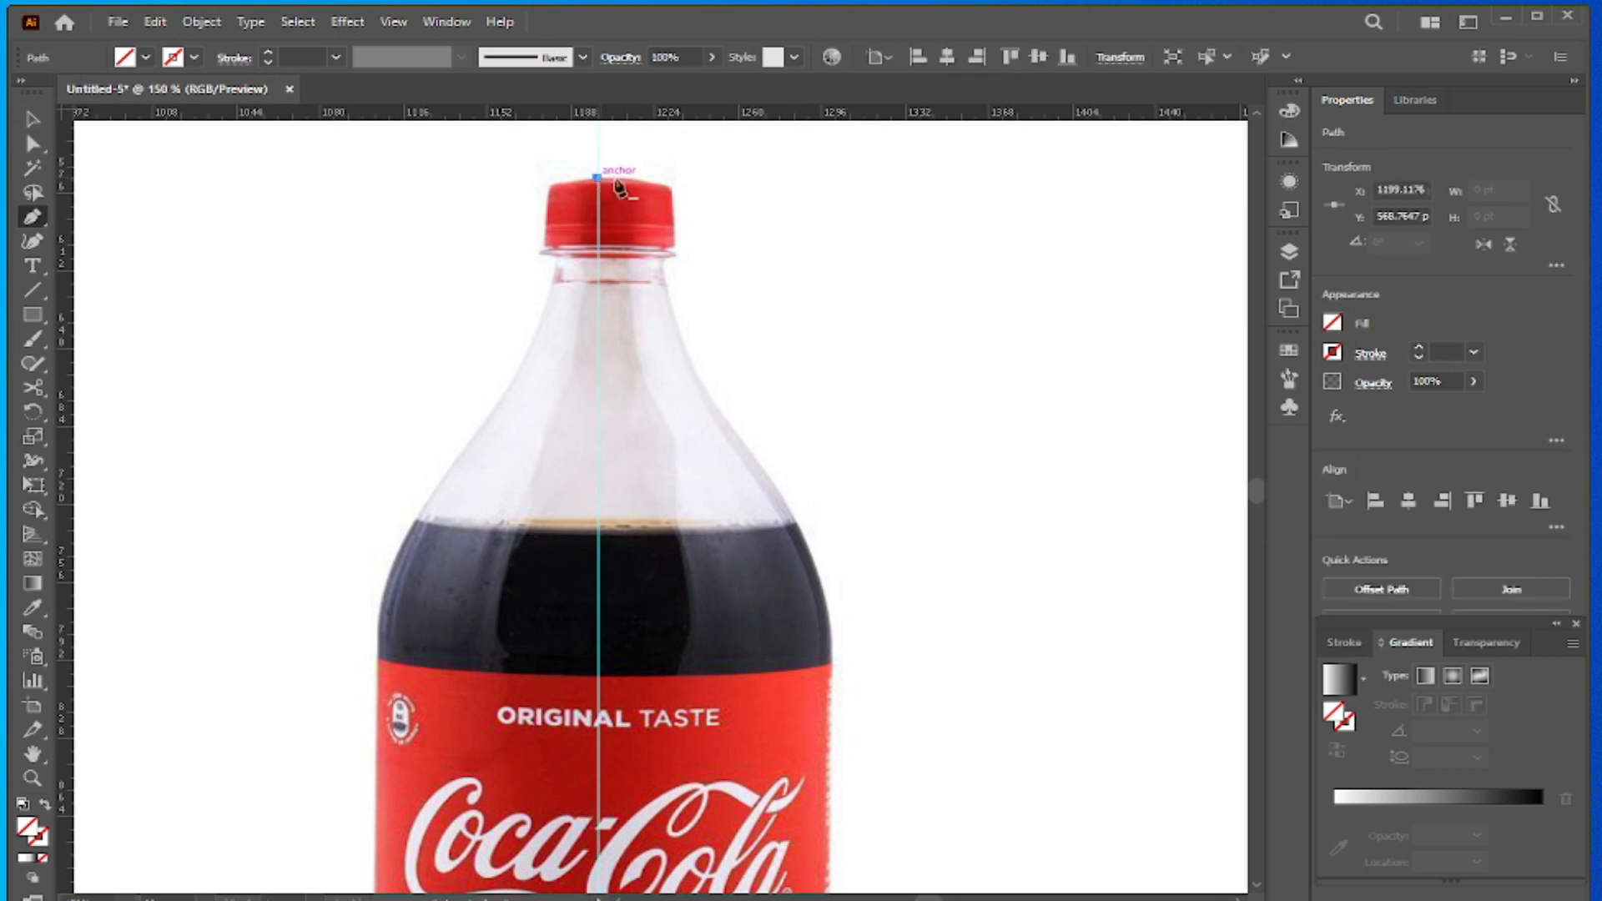
click(674, 182)
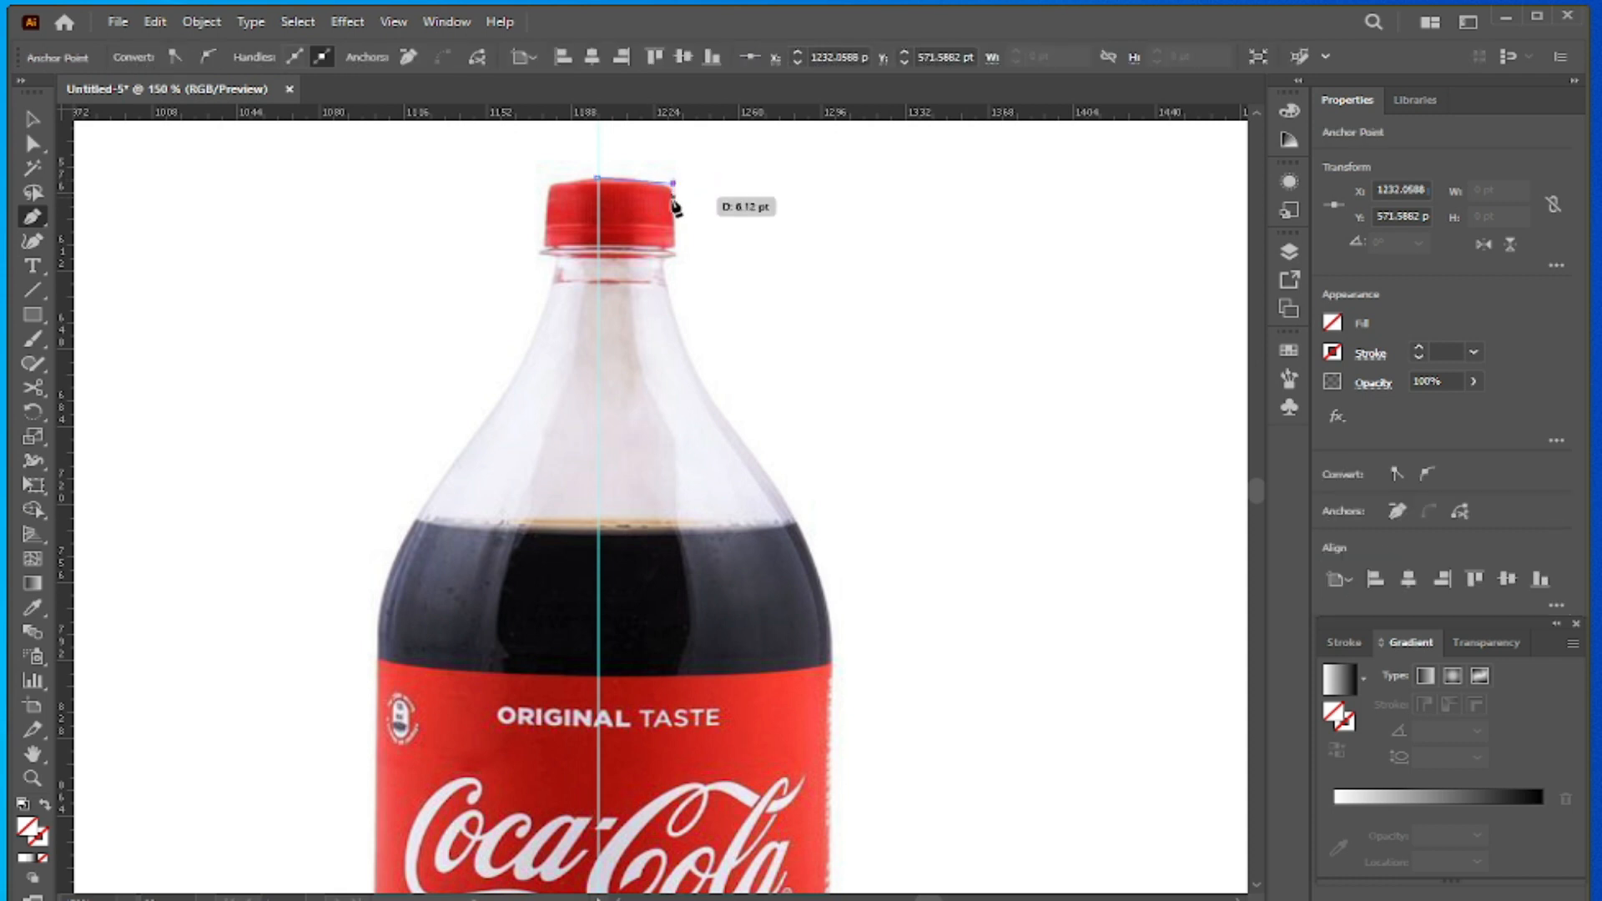
click(673, 245)
- Continue the path around the stepped right edge of the ring below the cap, ending where the neck begins
scroll(680, 255, up, 2)
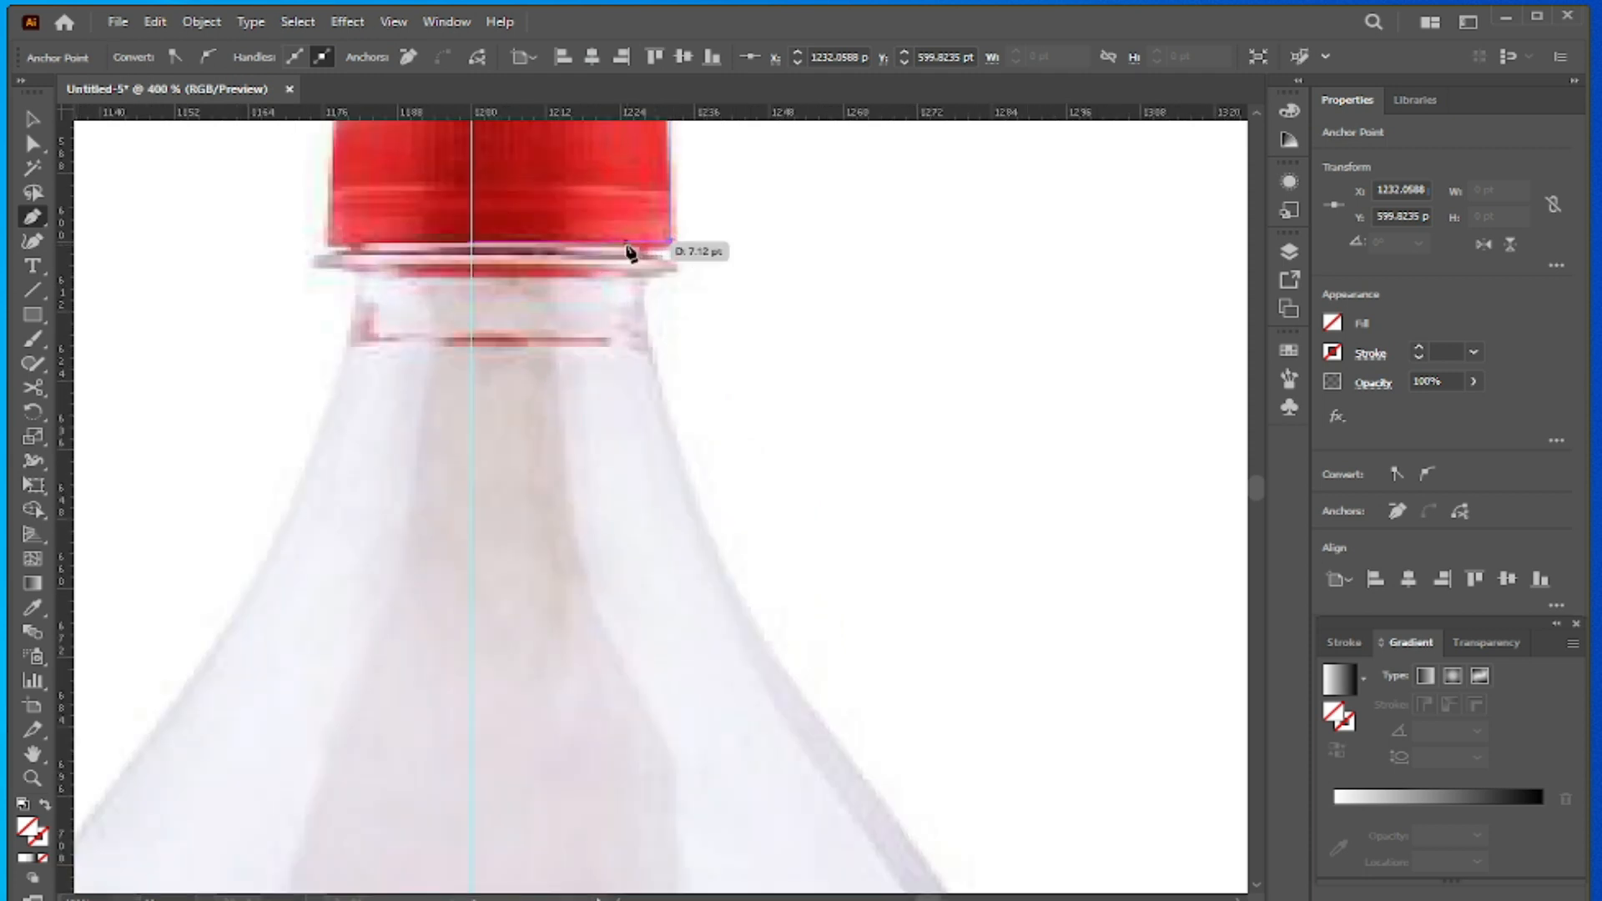
click(643, 247)
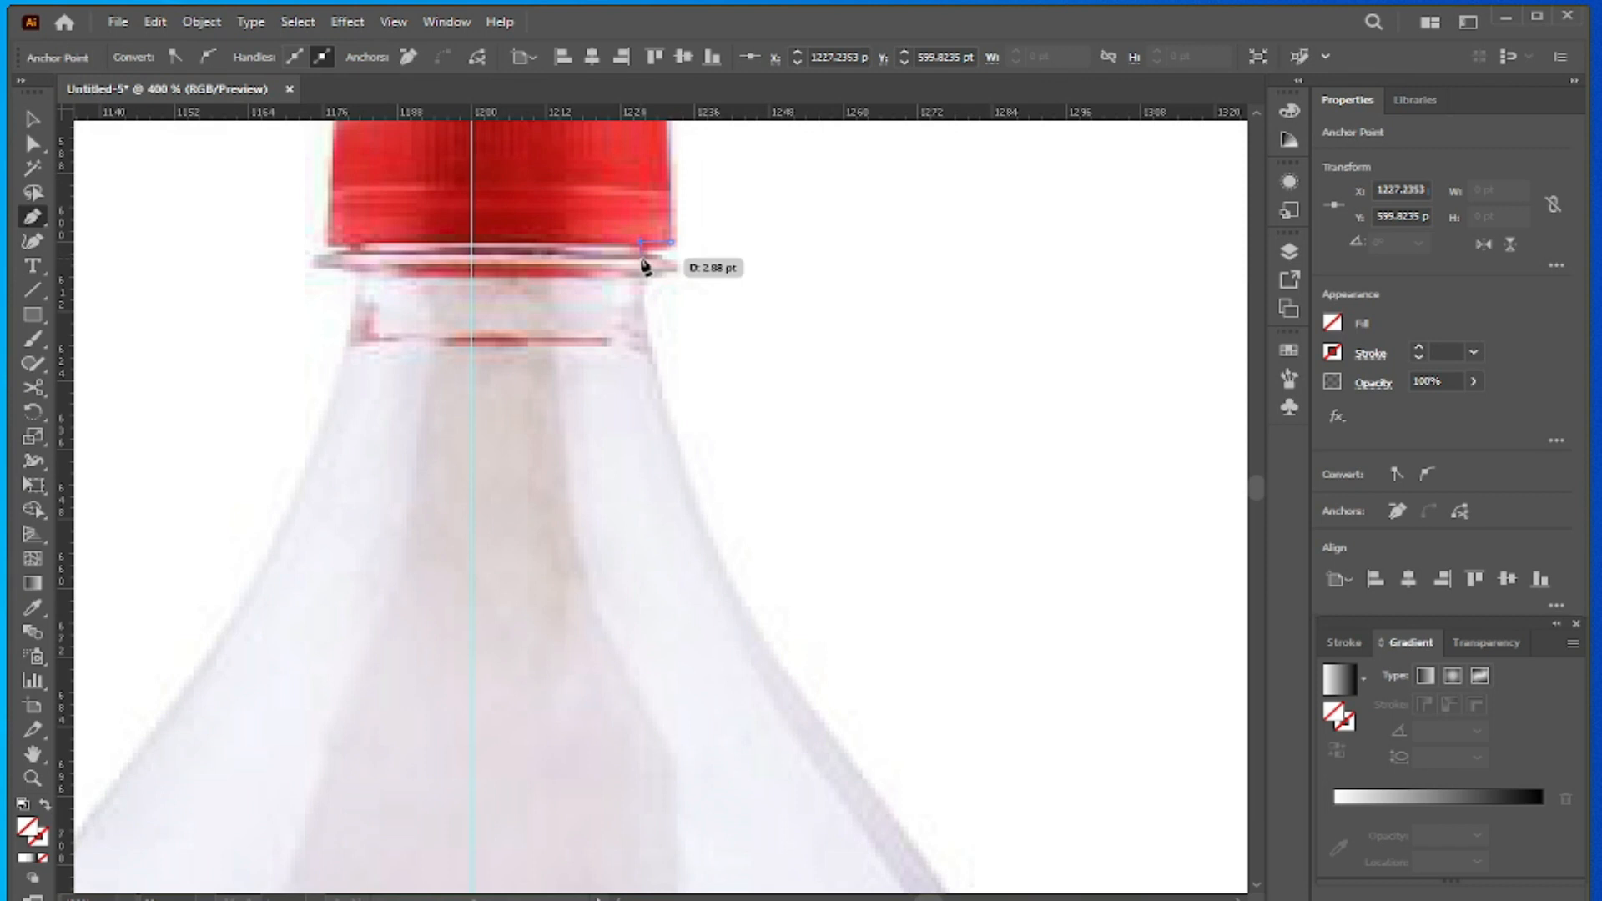
click(644, 264)
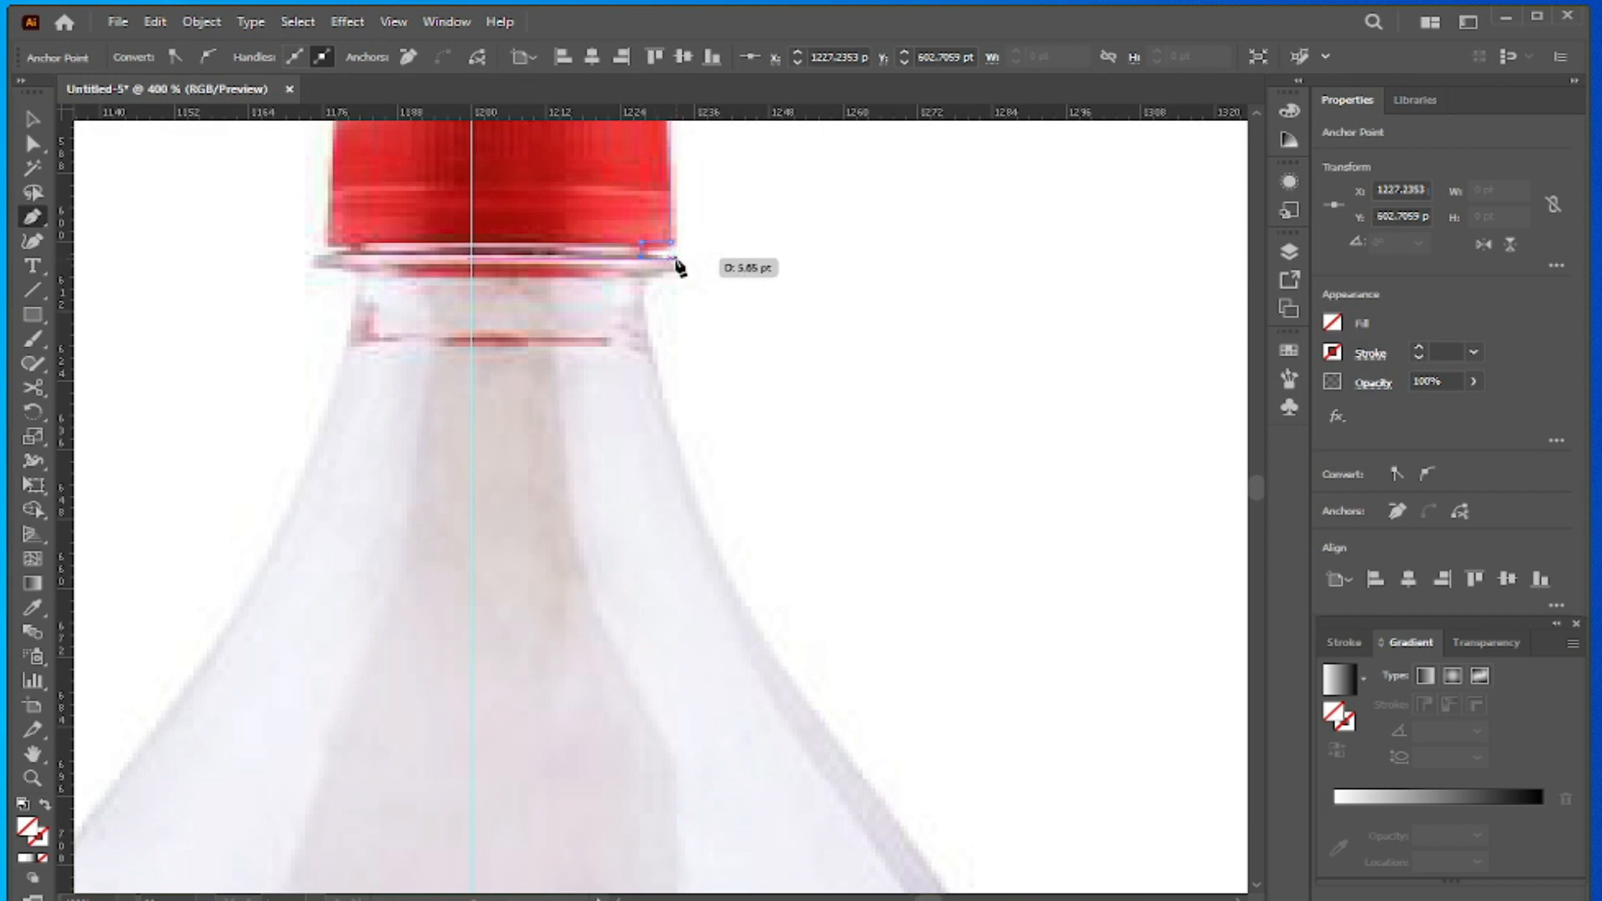
click(680, 258)
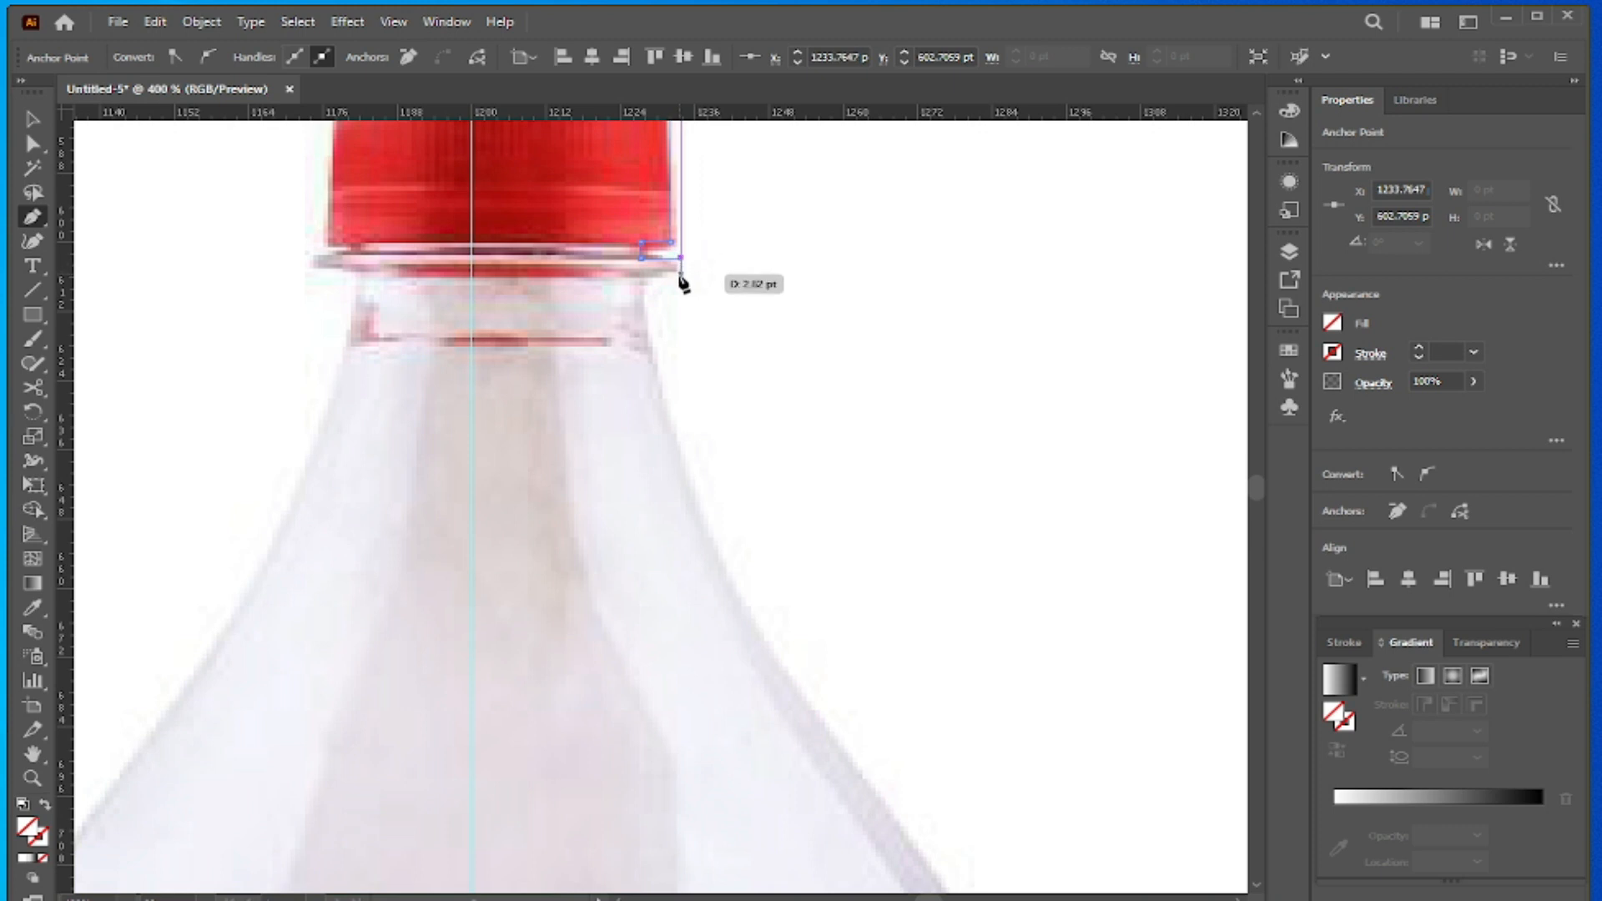
click(680, 278)
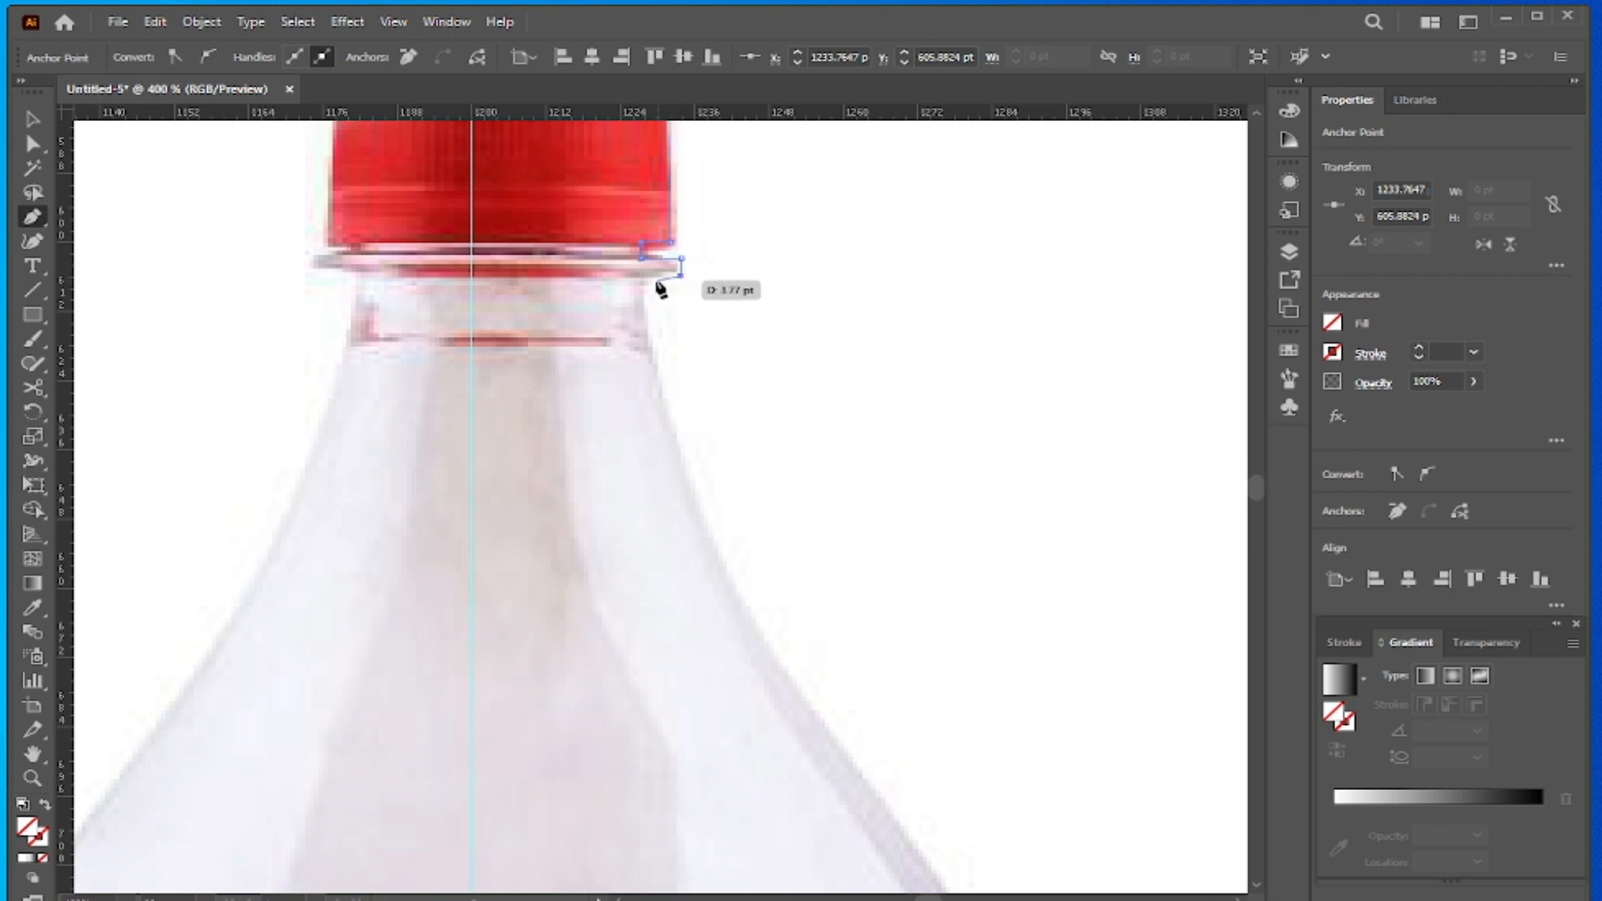
click(637, 275)
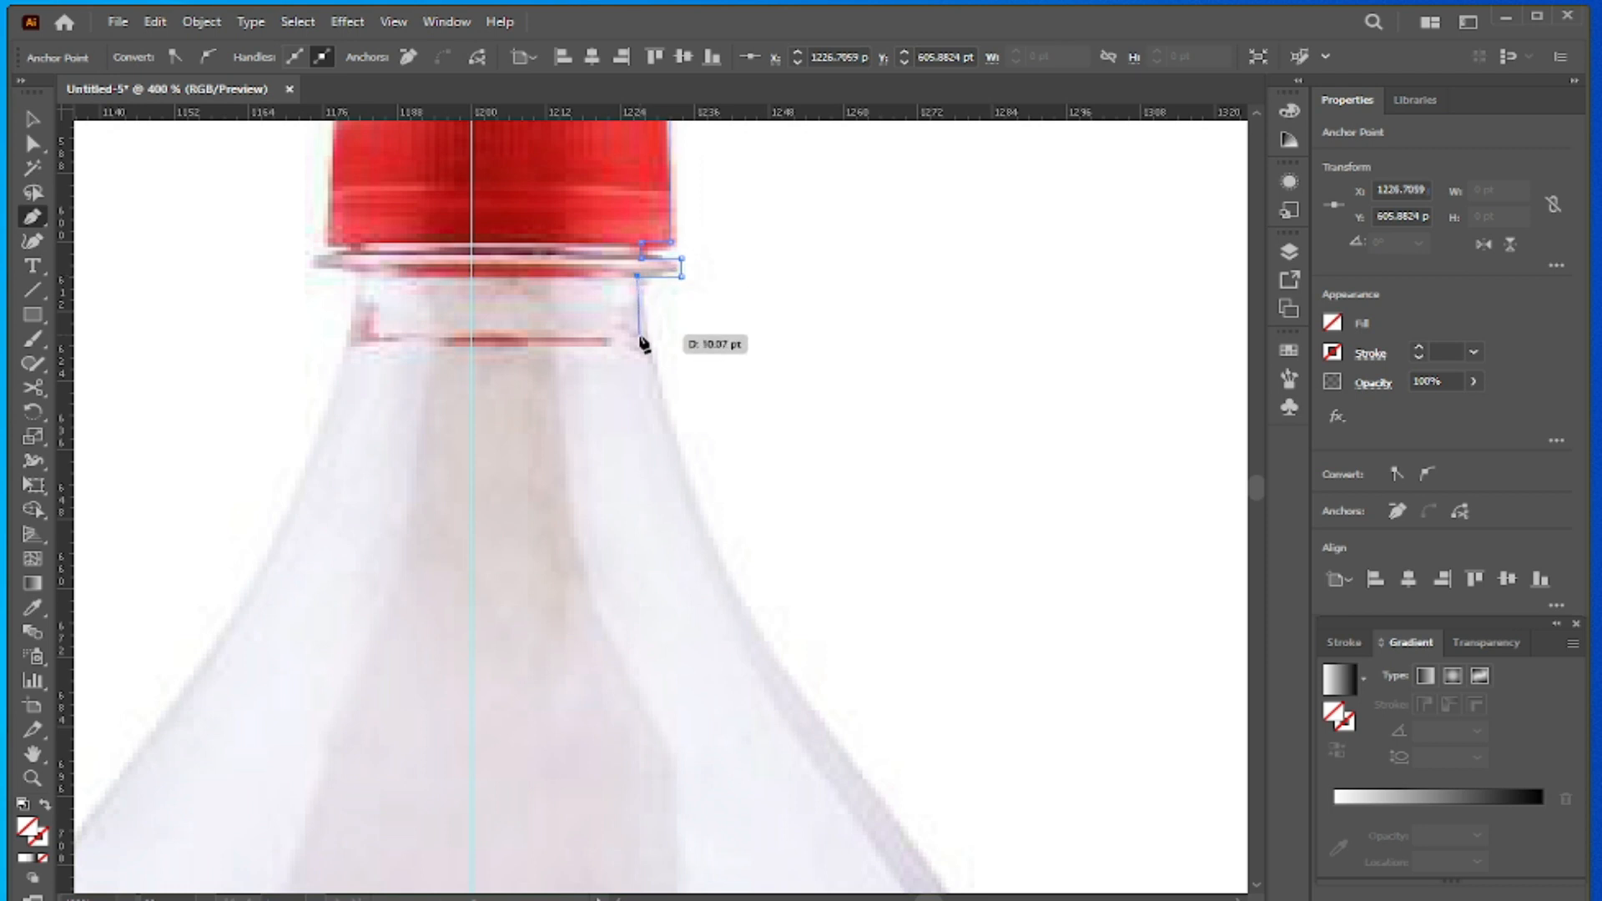
- Shift the last anchor outward onto the neck's edge and extend the path down to the base of the neck
key(ctrl)
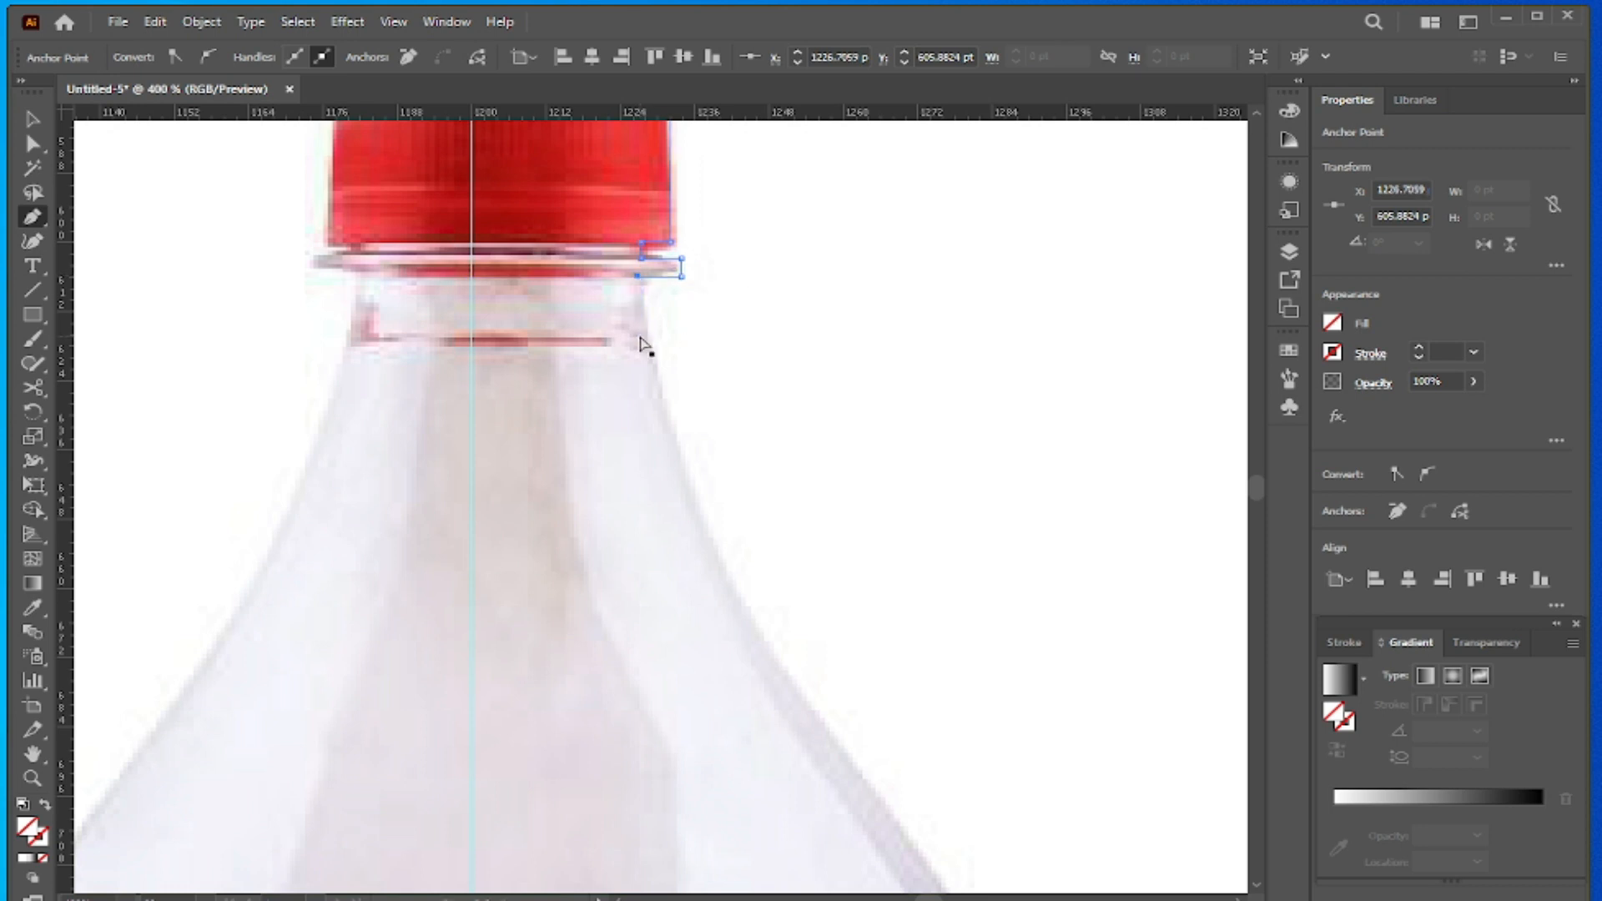
click(645, 276)
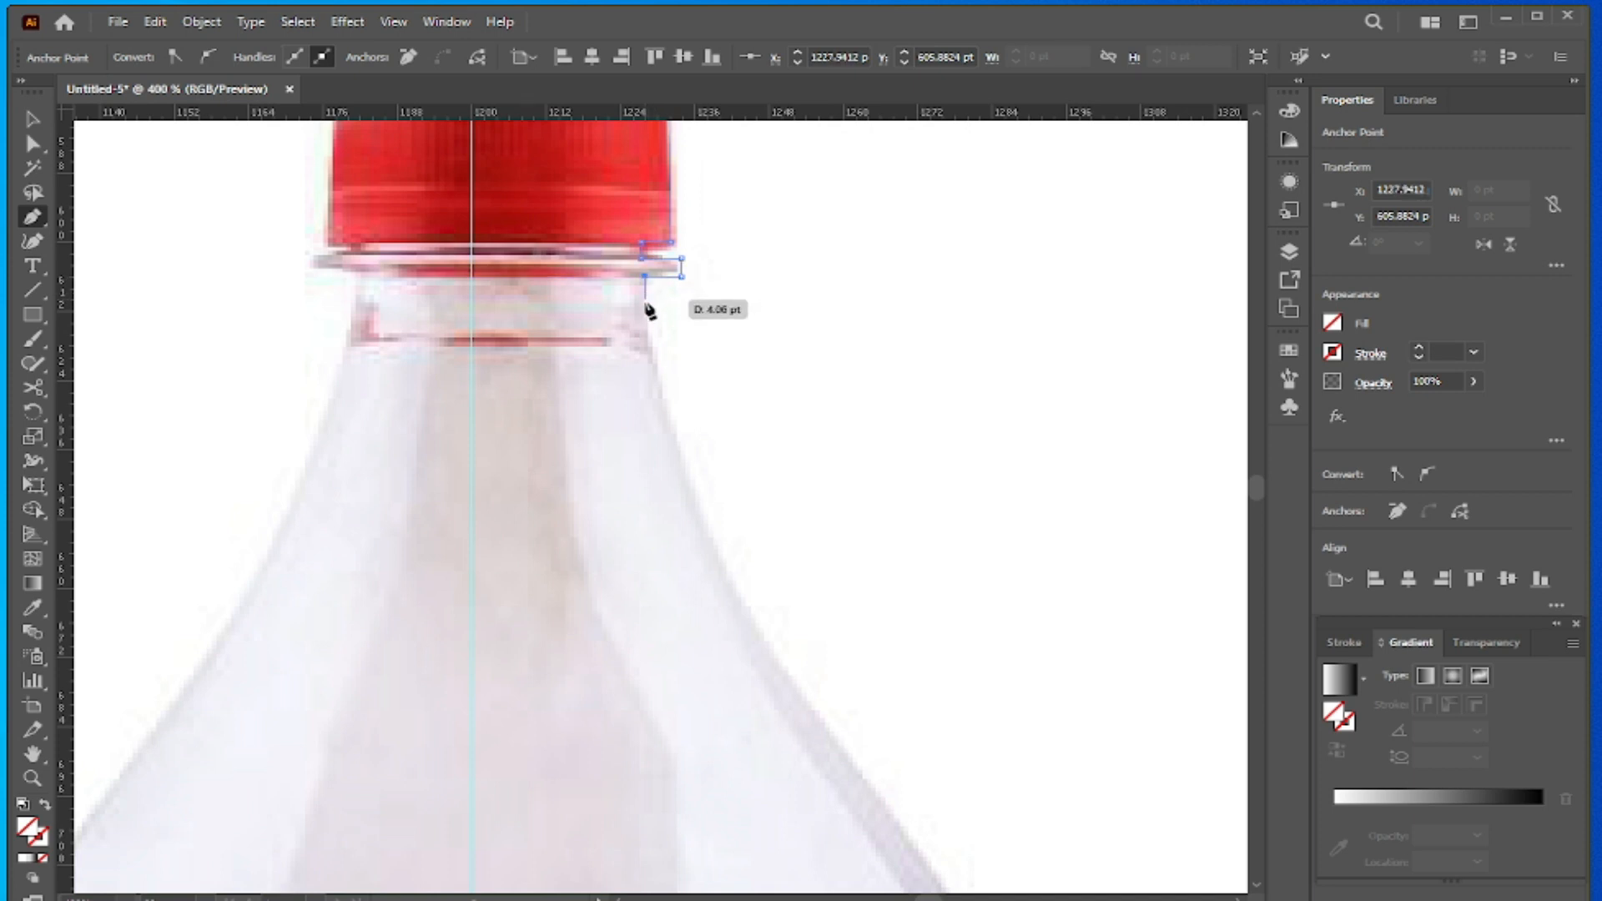
click(648, 343)
- Trace the bottle's right shoulder with curved segments from the neck down to just above the liquid line
scroll(650, 347, down, 2)
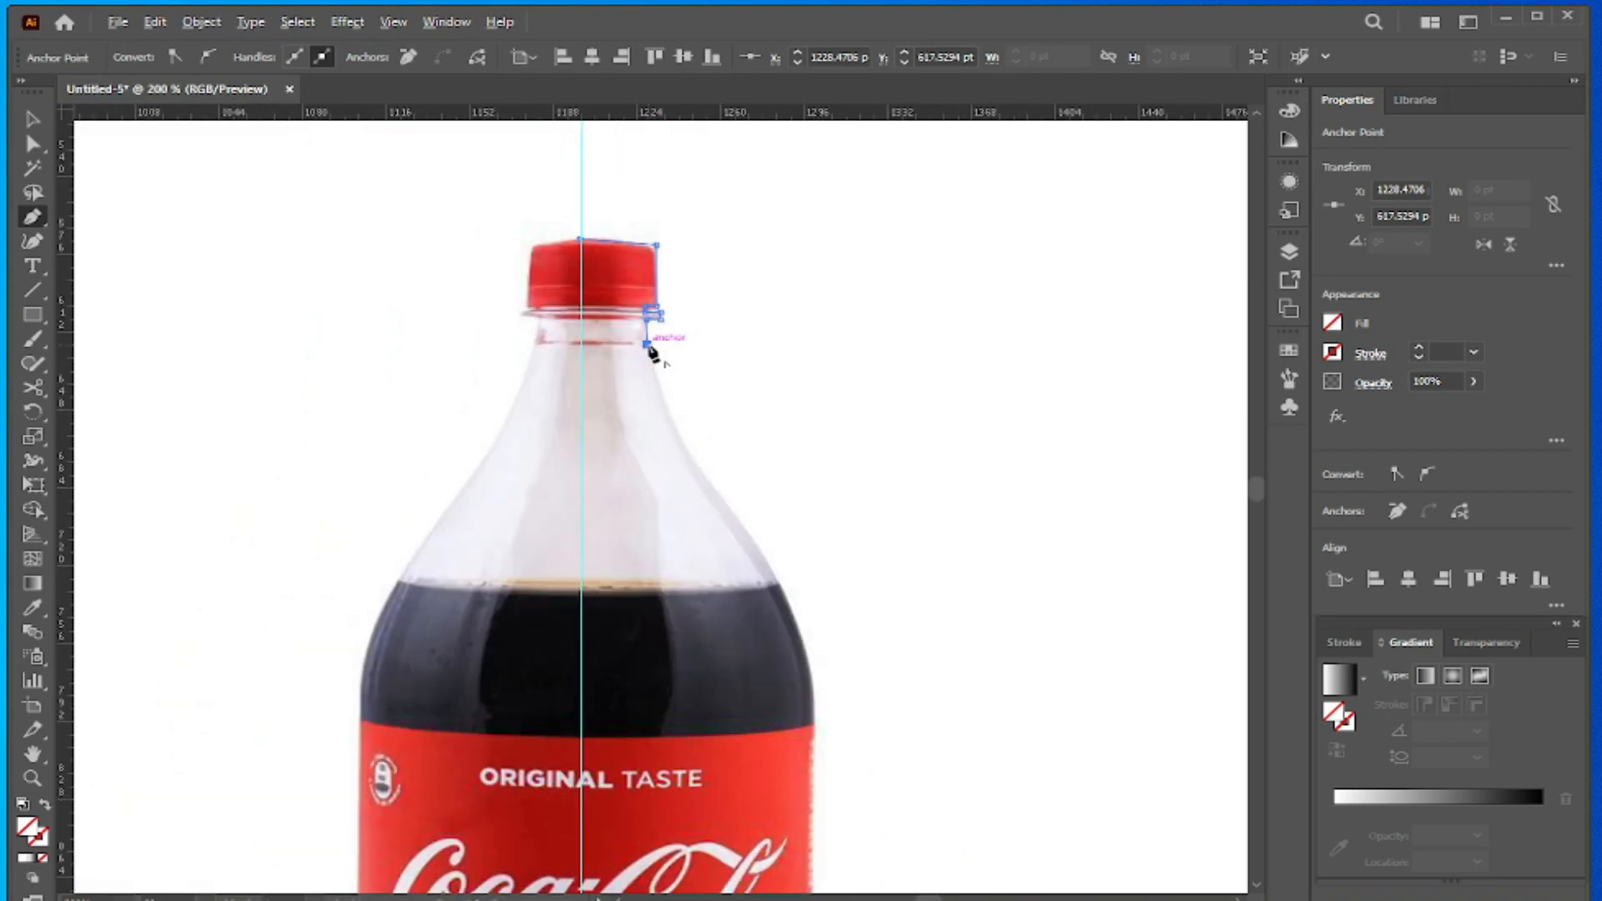
click(683, 443)
drag(682, 443, 702, 460)
drag(698, 464, 699, 464)
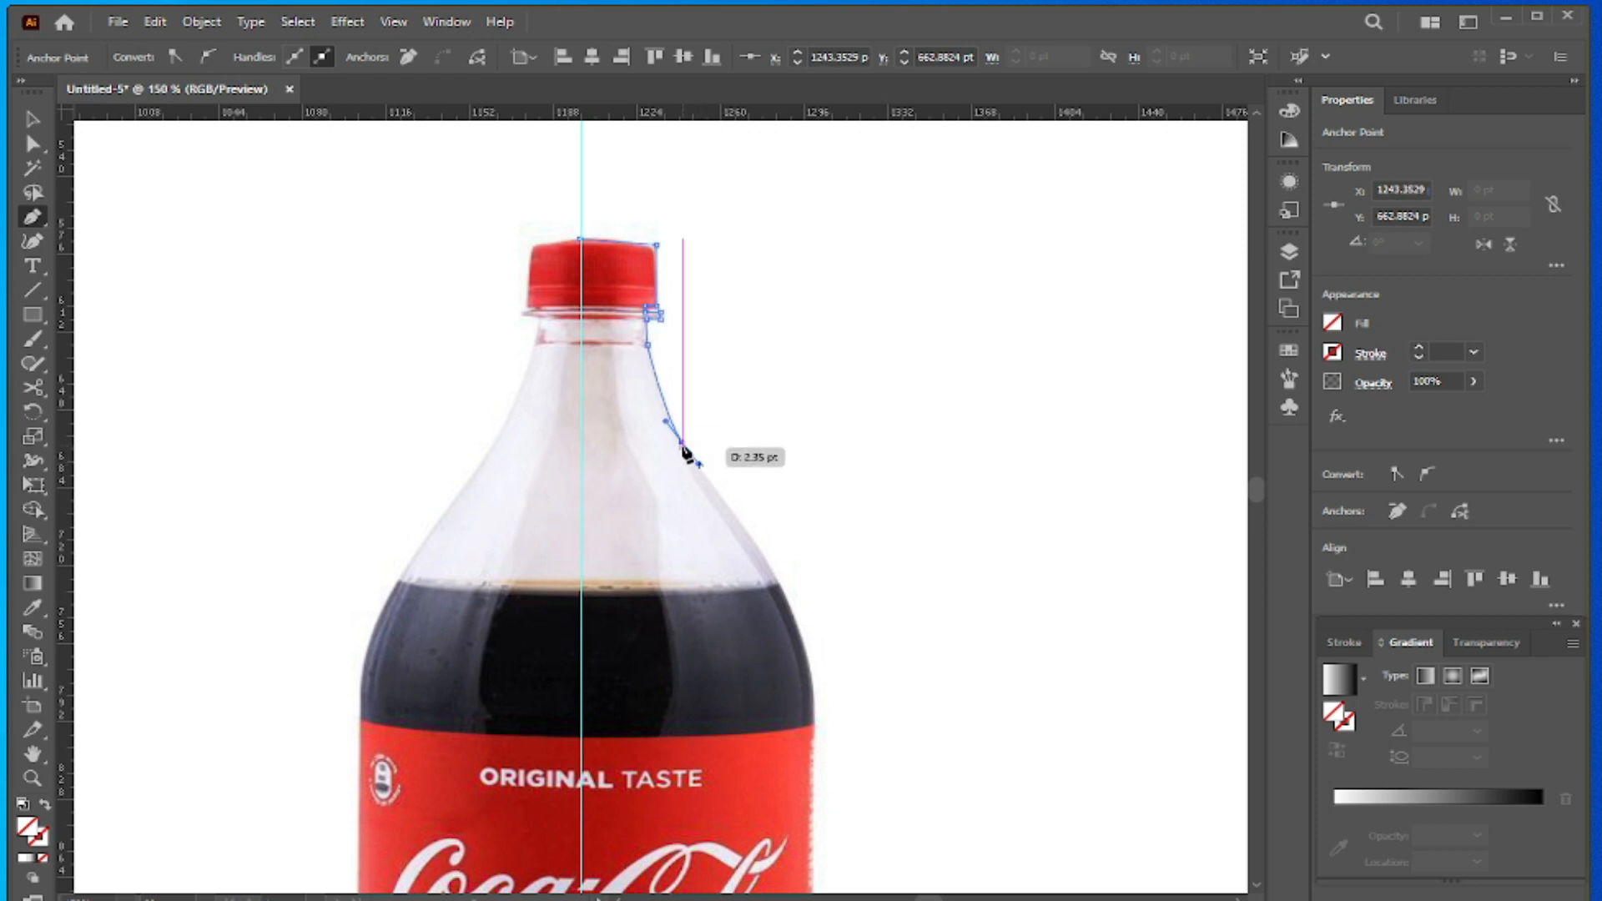
scroll(683, 442, up, 2)
drag(861, 698, 883, 744)
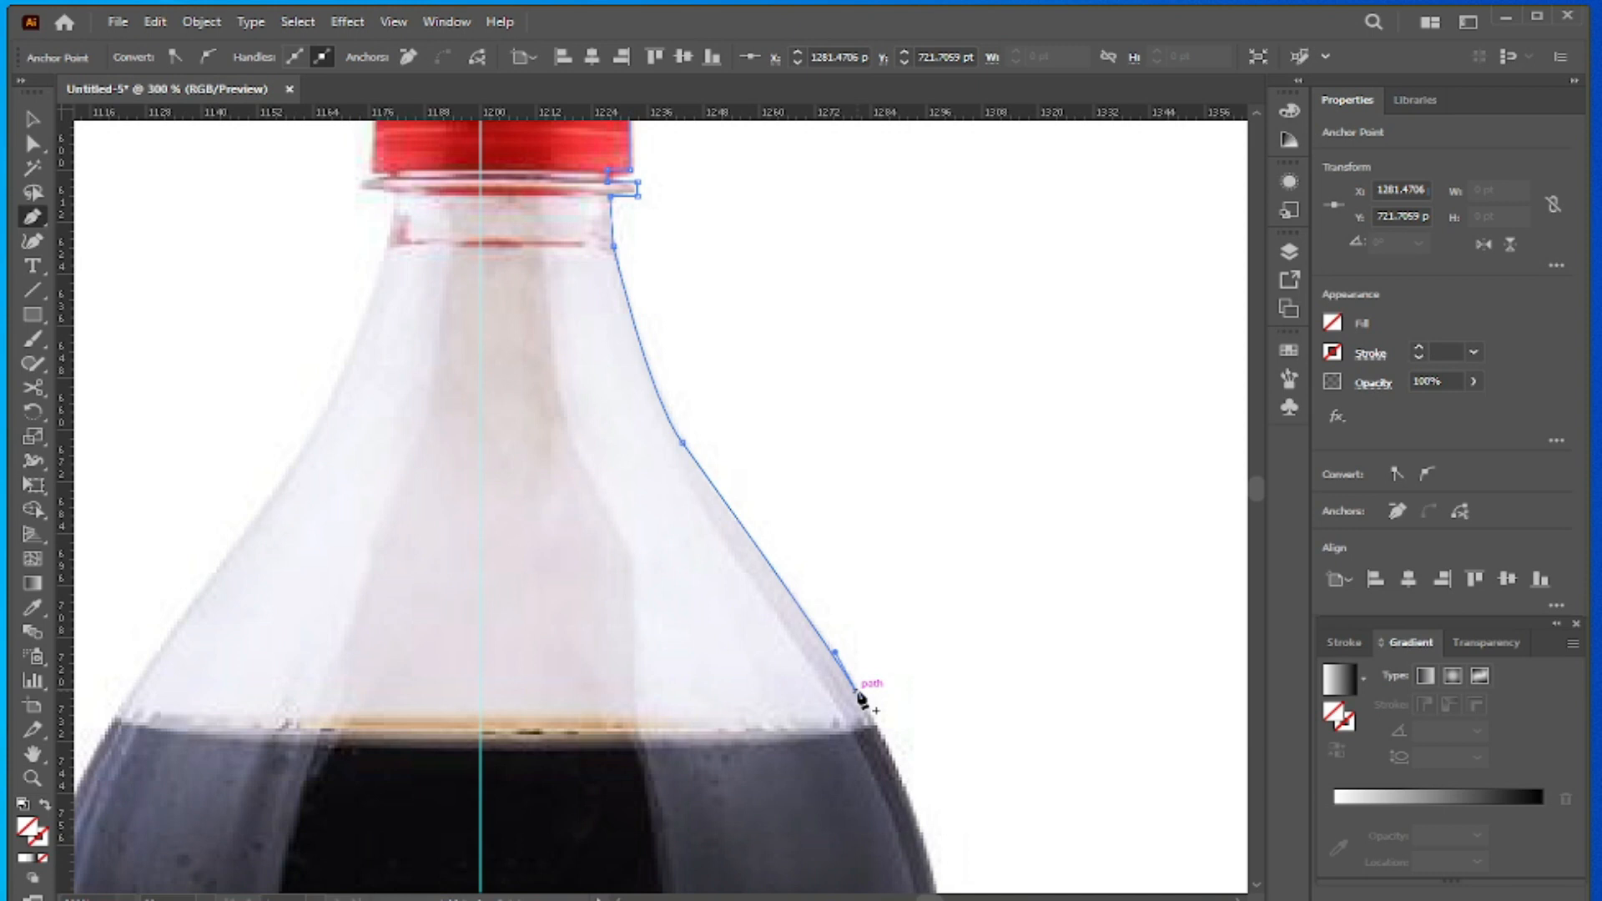
- Continue the path in a curve to the label's upper right edge and straight down the label's side to its lower edge
scroll(862, 699, down, 5)
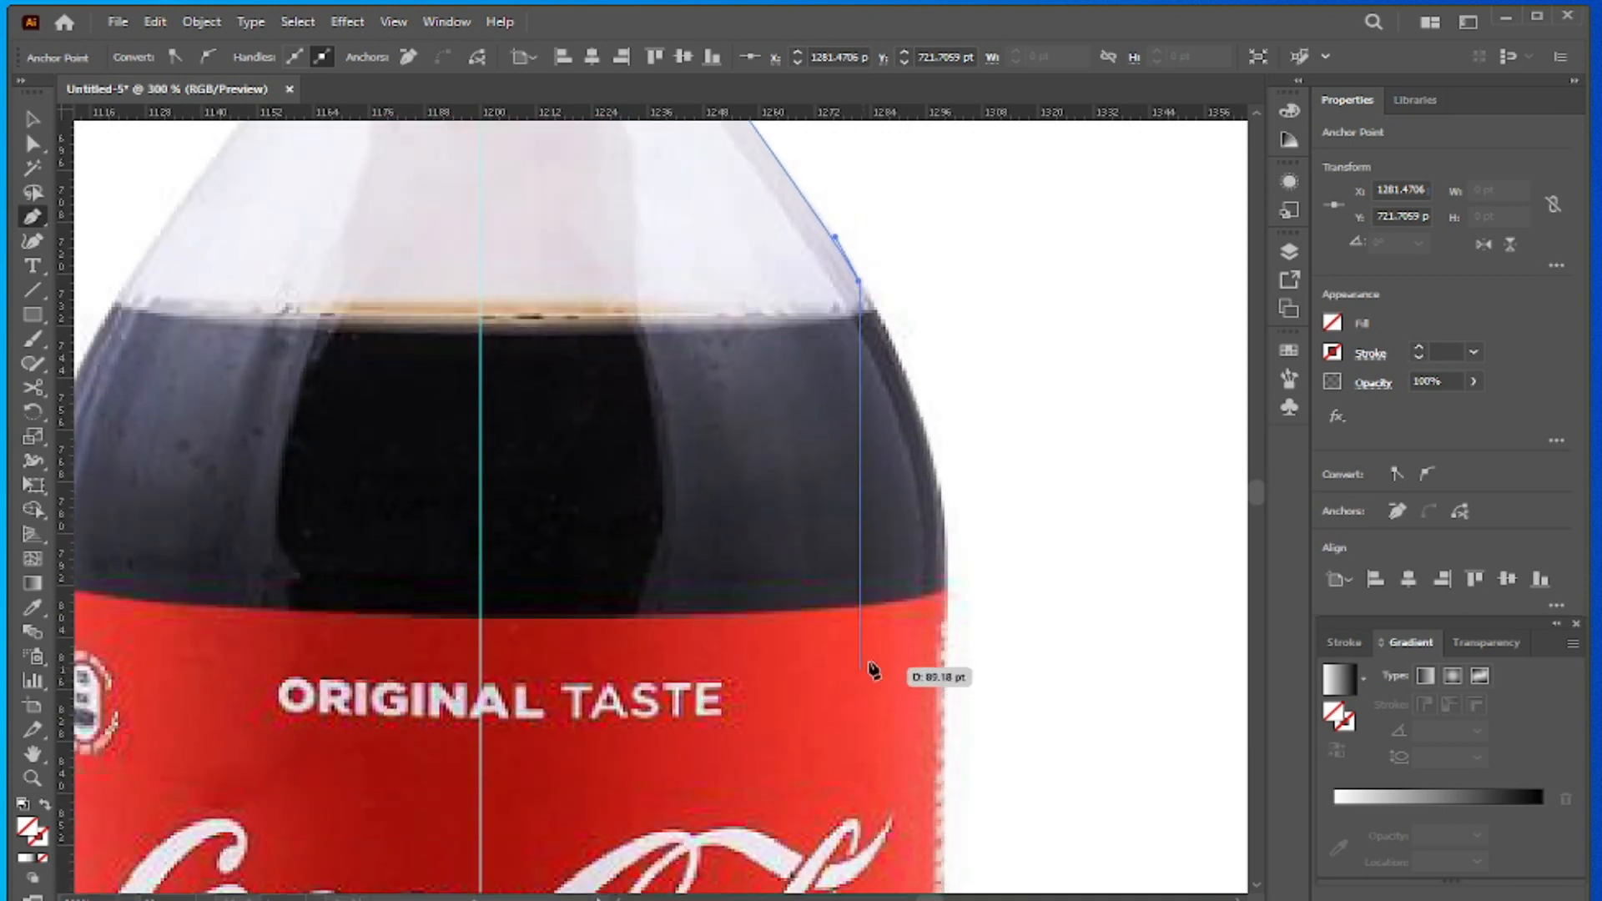
drag(948, 593, 958, 814)
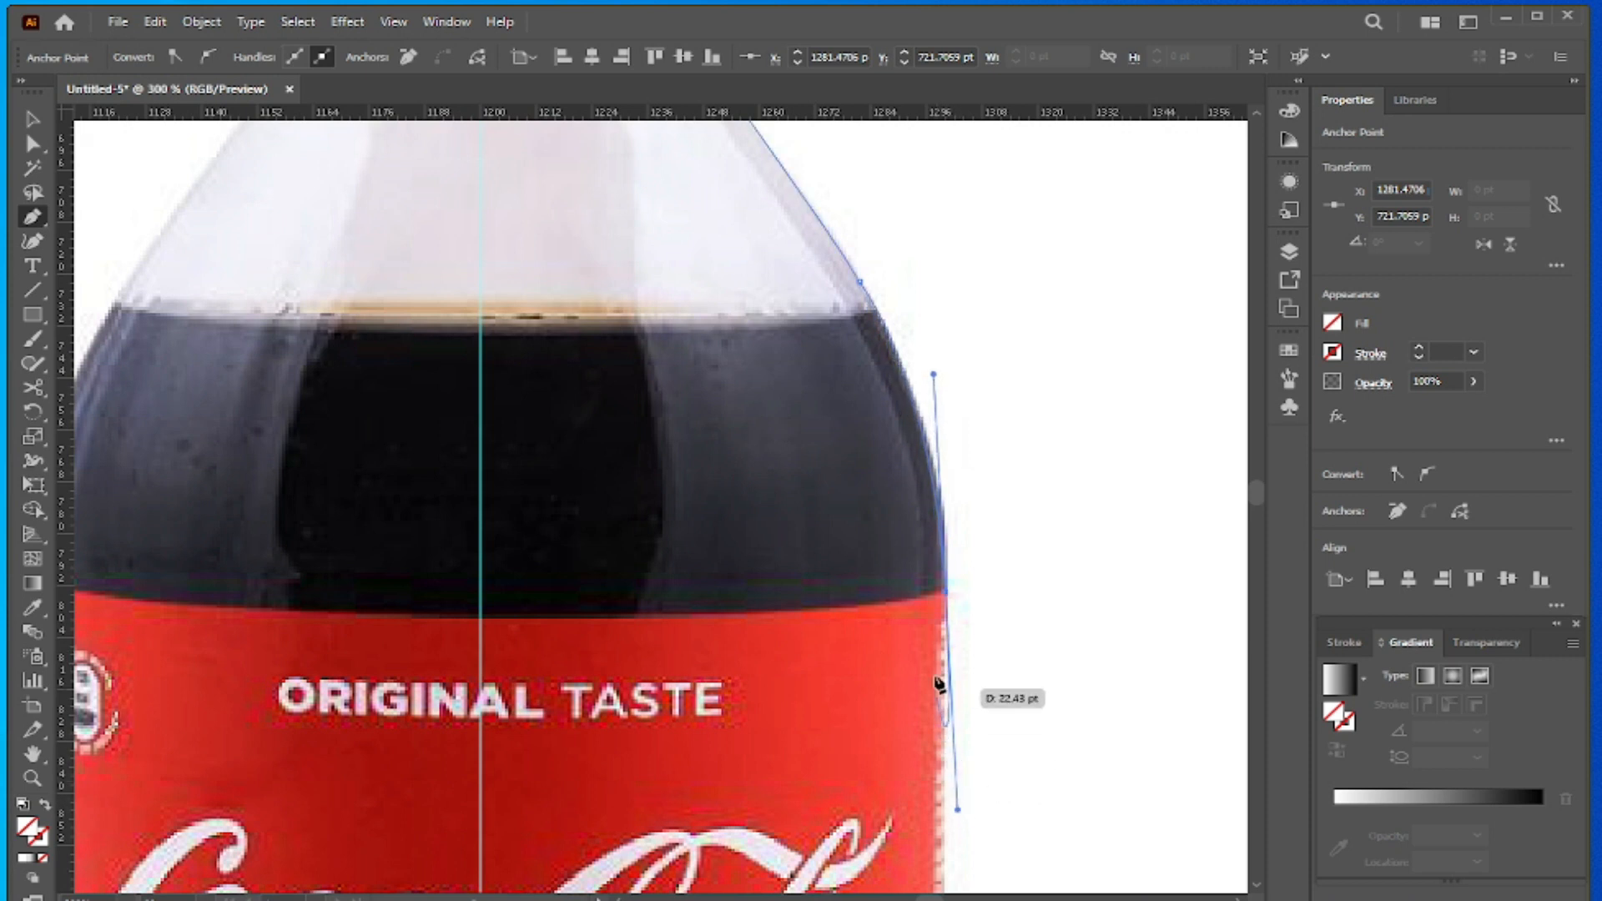
click(948, 593)
scroll(949, 601, down, 10)
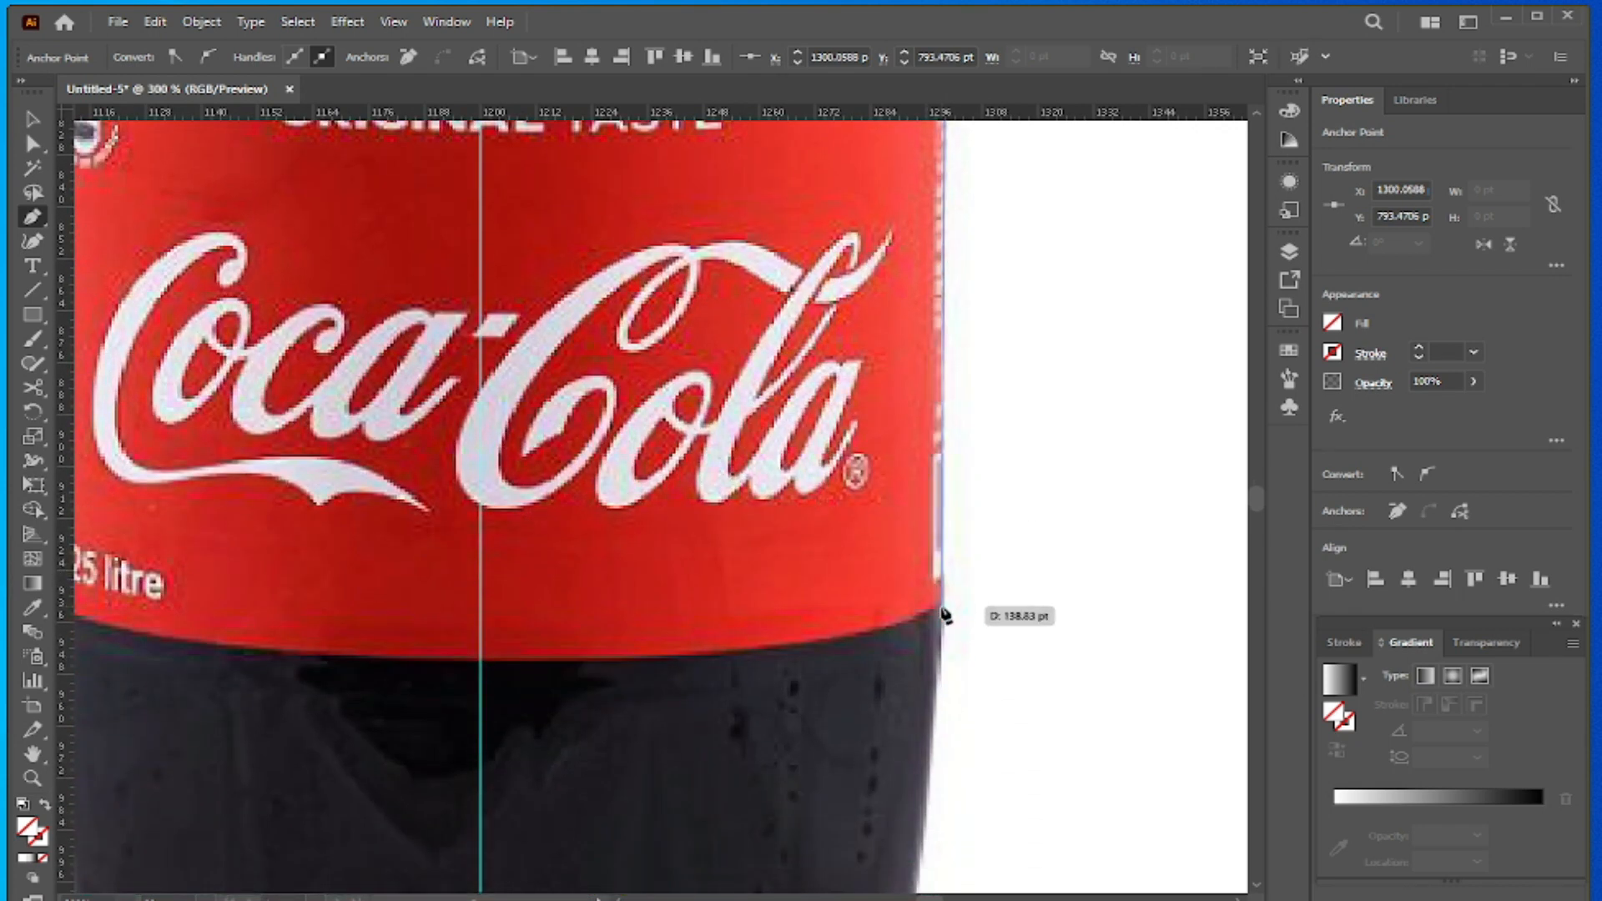
click(943, 602)
- Trace the bottle's lower right side from the label down to the waist, and curve the path outward onto the bulge below
scroll(941, 611, down, 7)
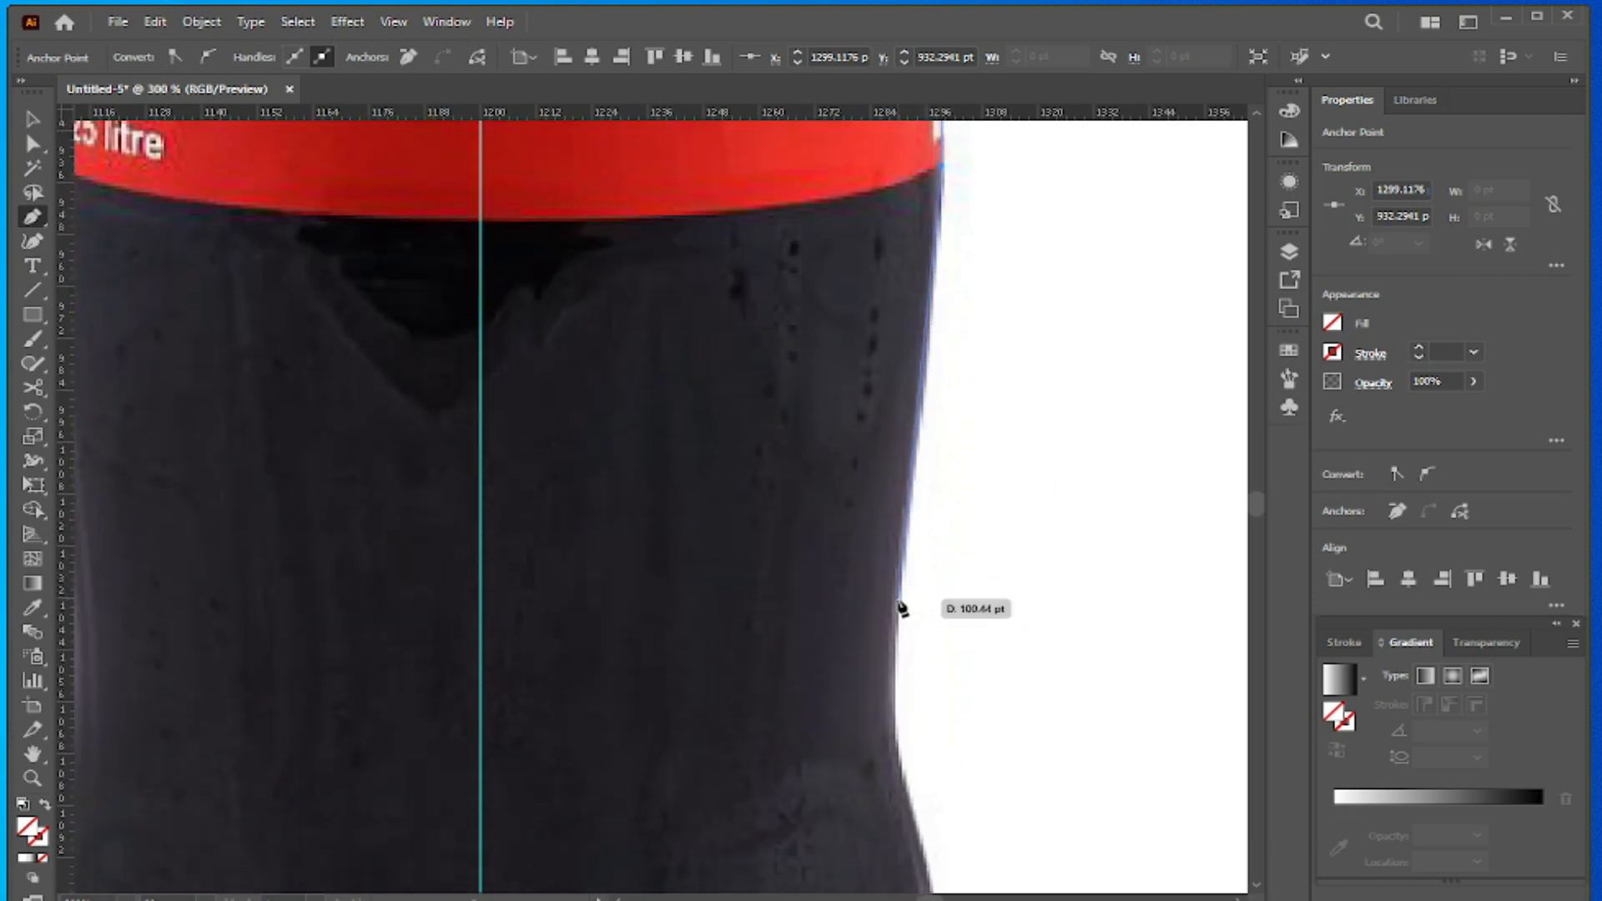
click(907, 605)
scroll(904, 607, down, 2)
scroll(901, 607, down, 2)
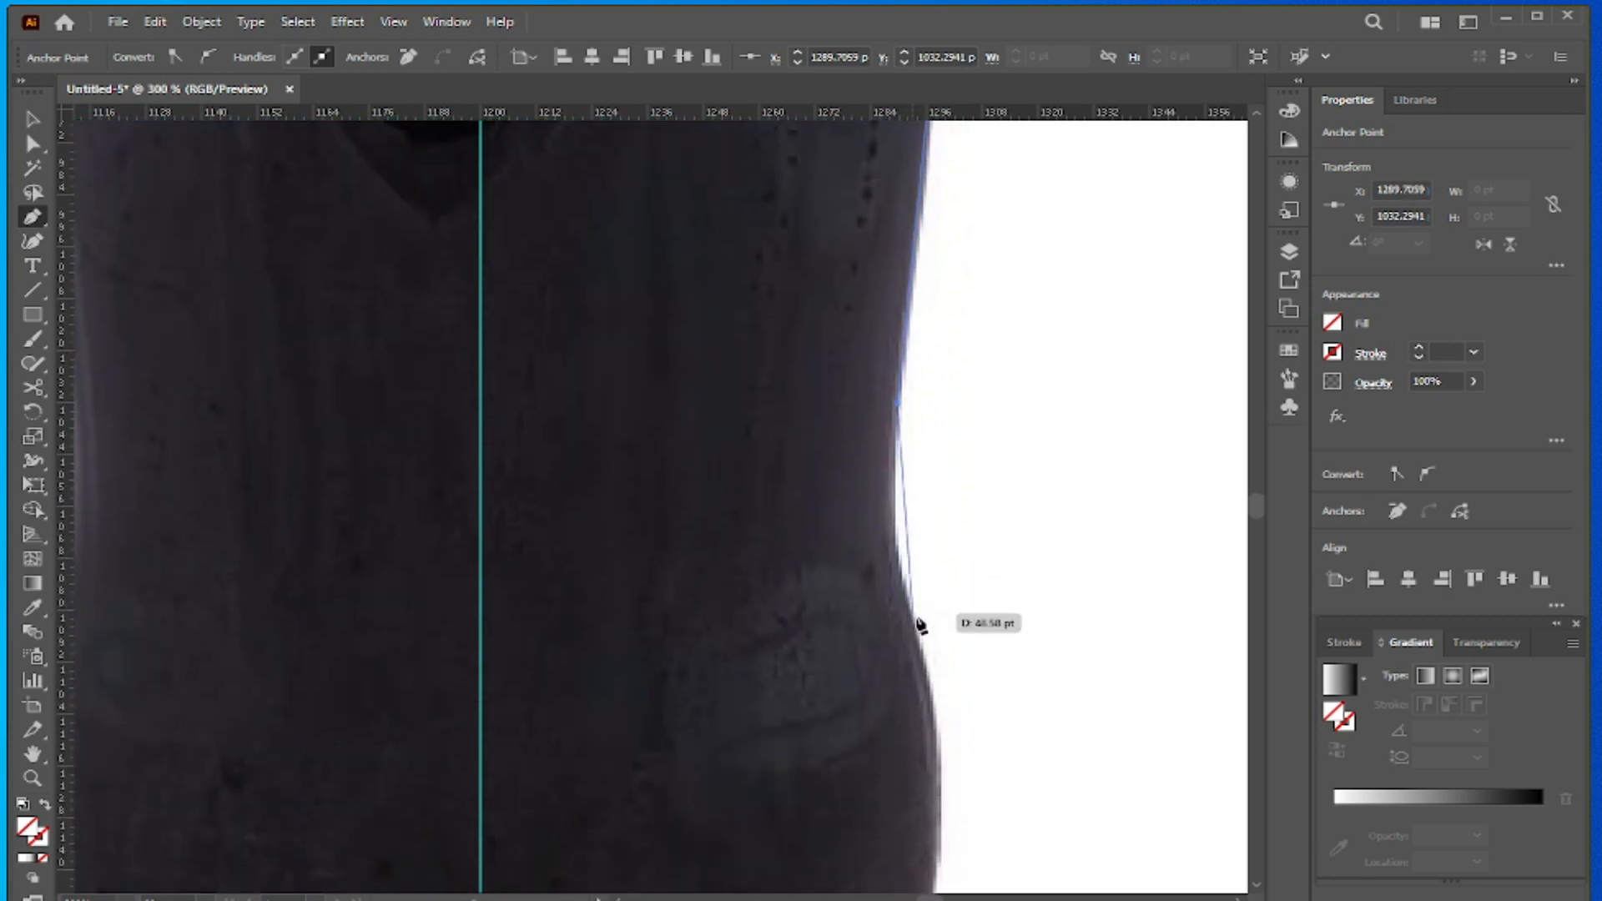
drag(936, 726, 1019, 862)
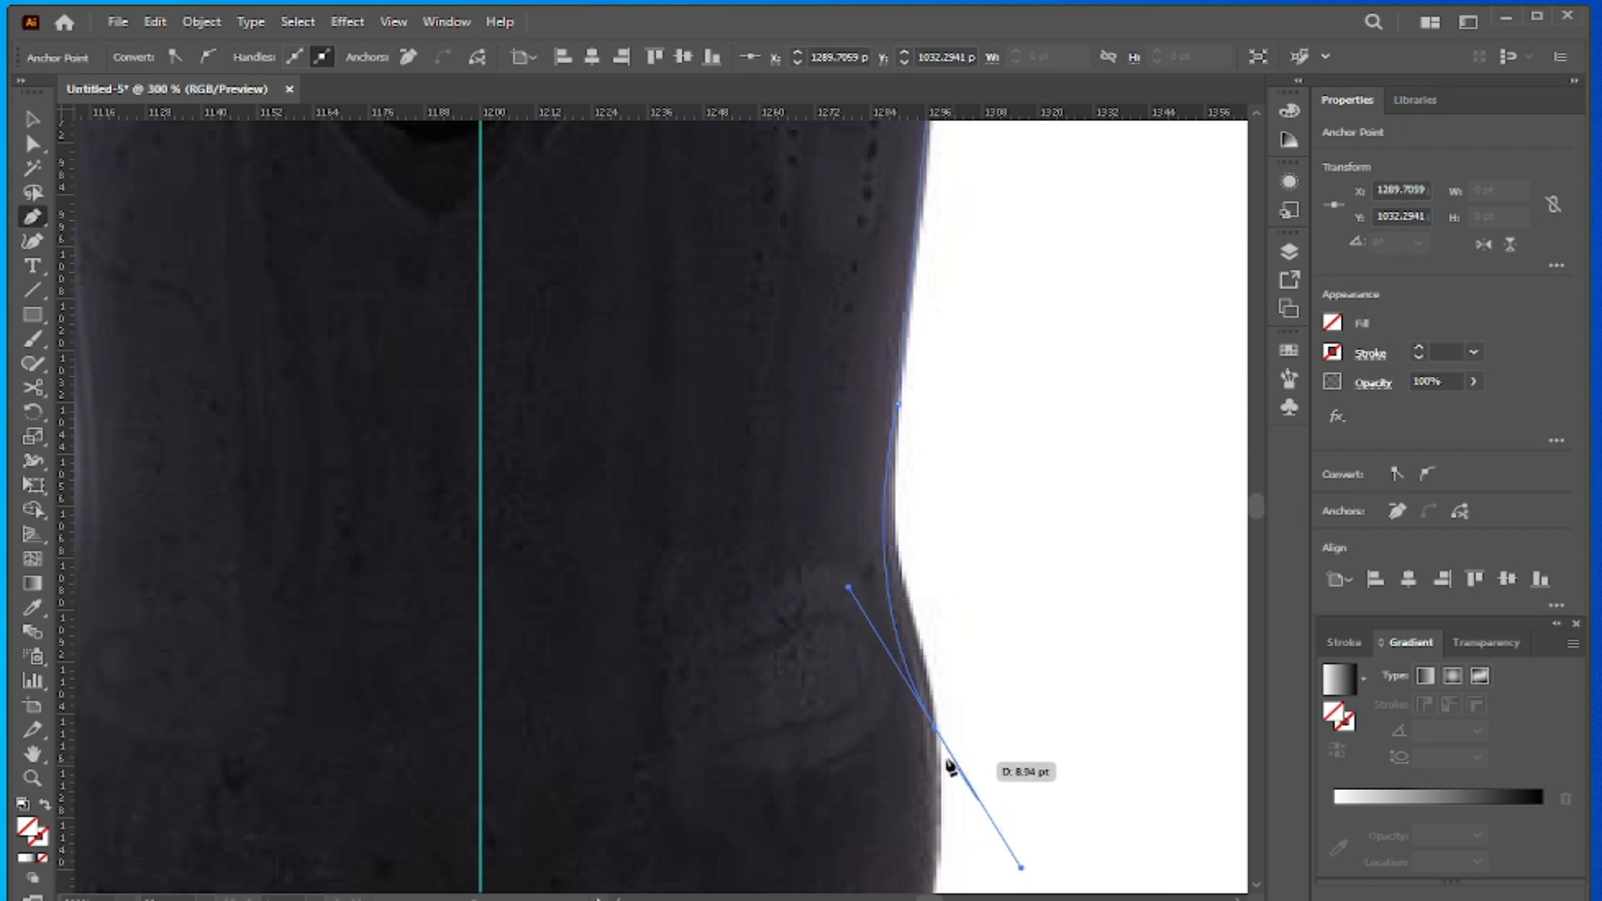
click(935, 727)
- Trace the right side of the lower bulge down to the rounded corner of the reddish foot at the base
scroll(933, 701, down, 5)
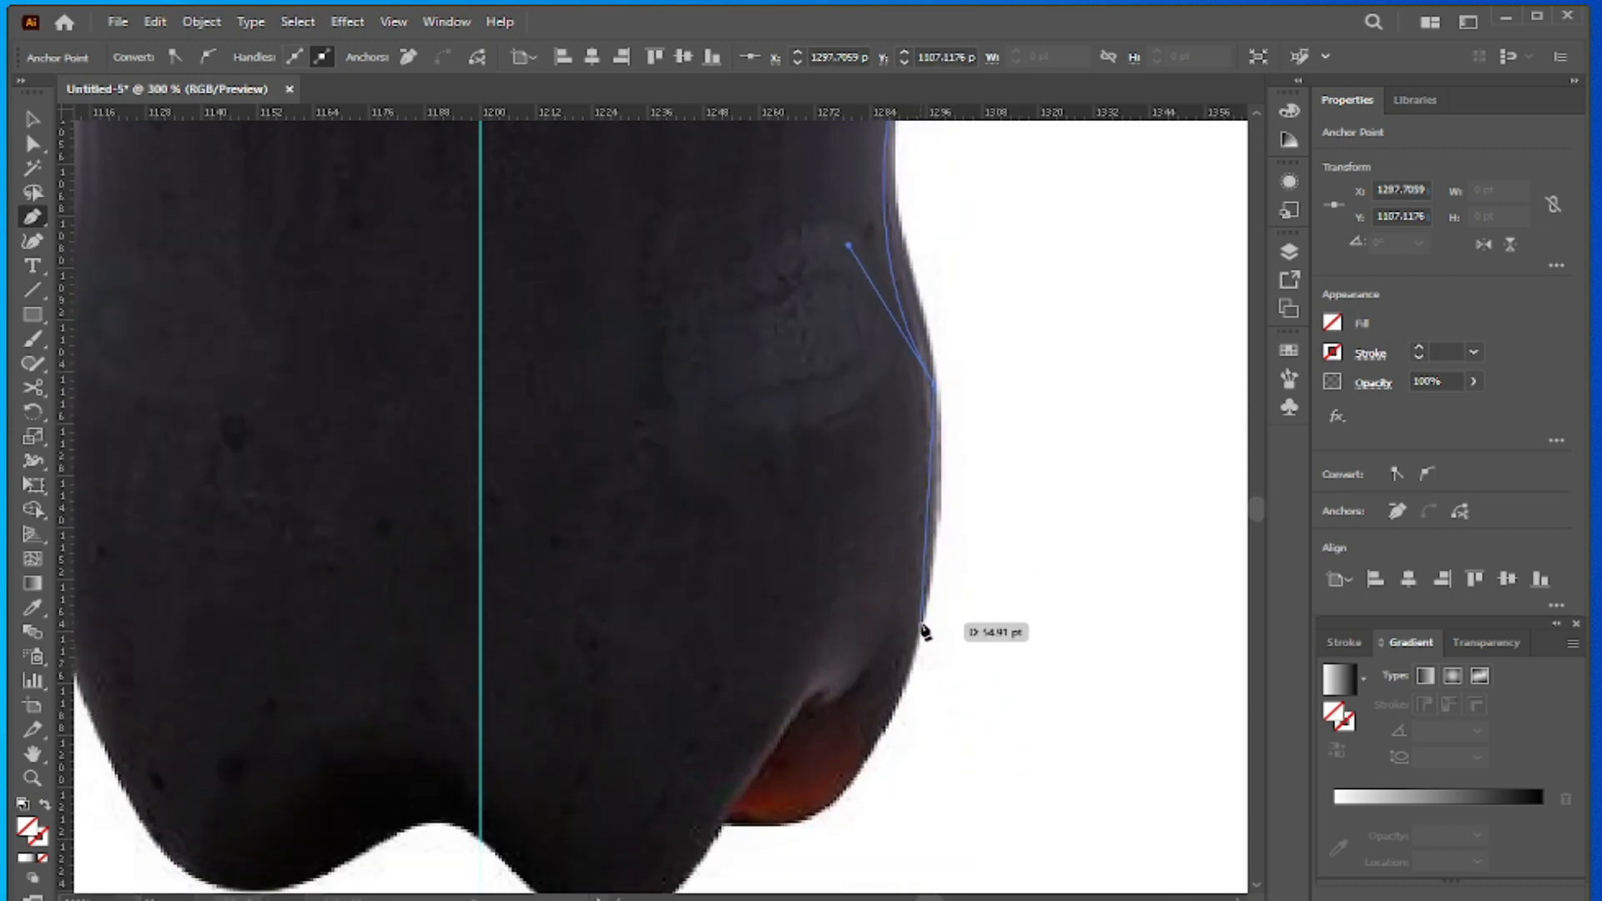
drag(924, 622, 906, 693)
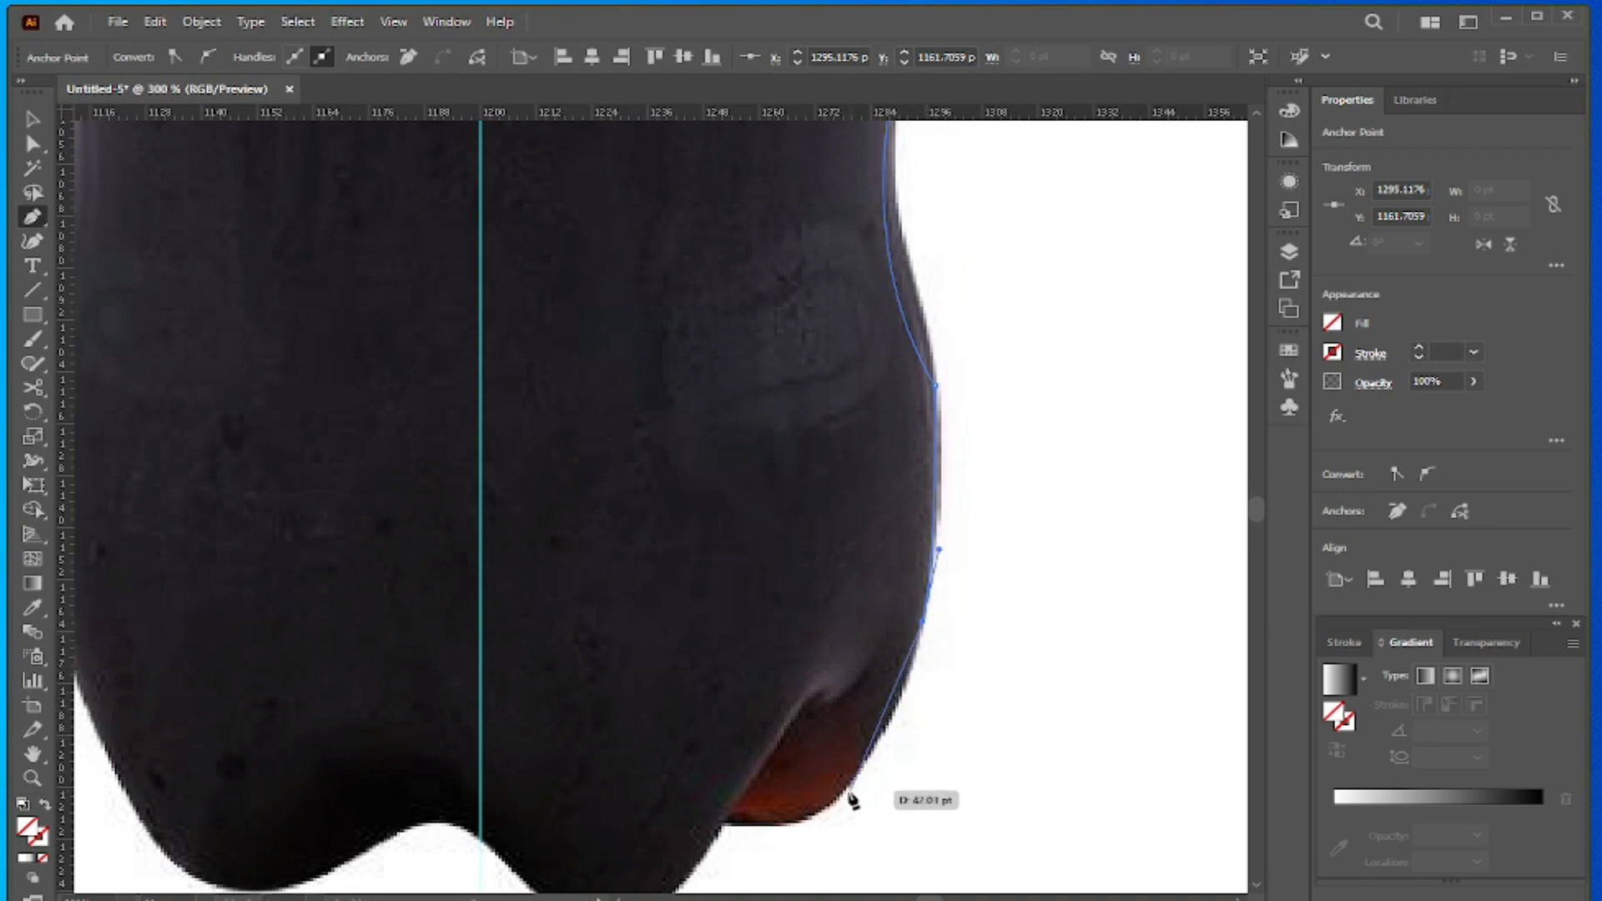
click(904, 694)
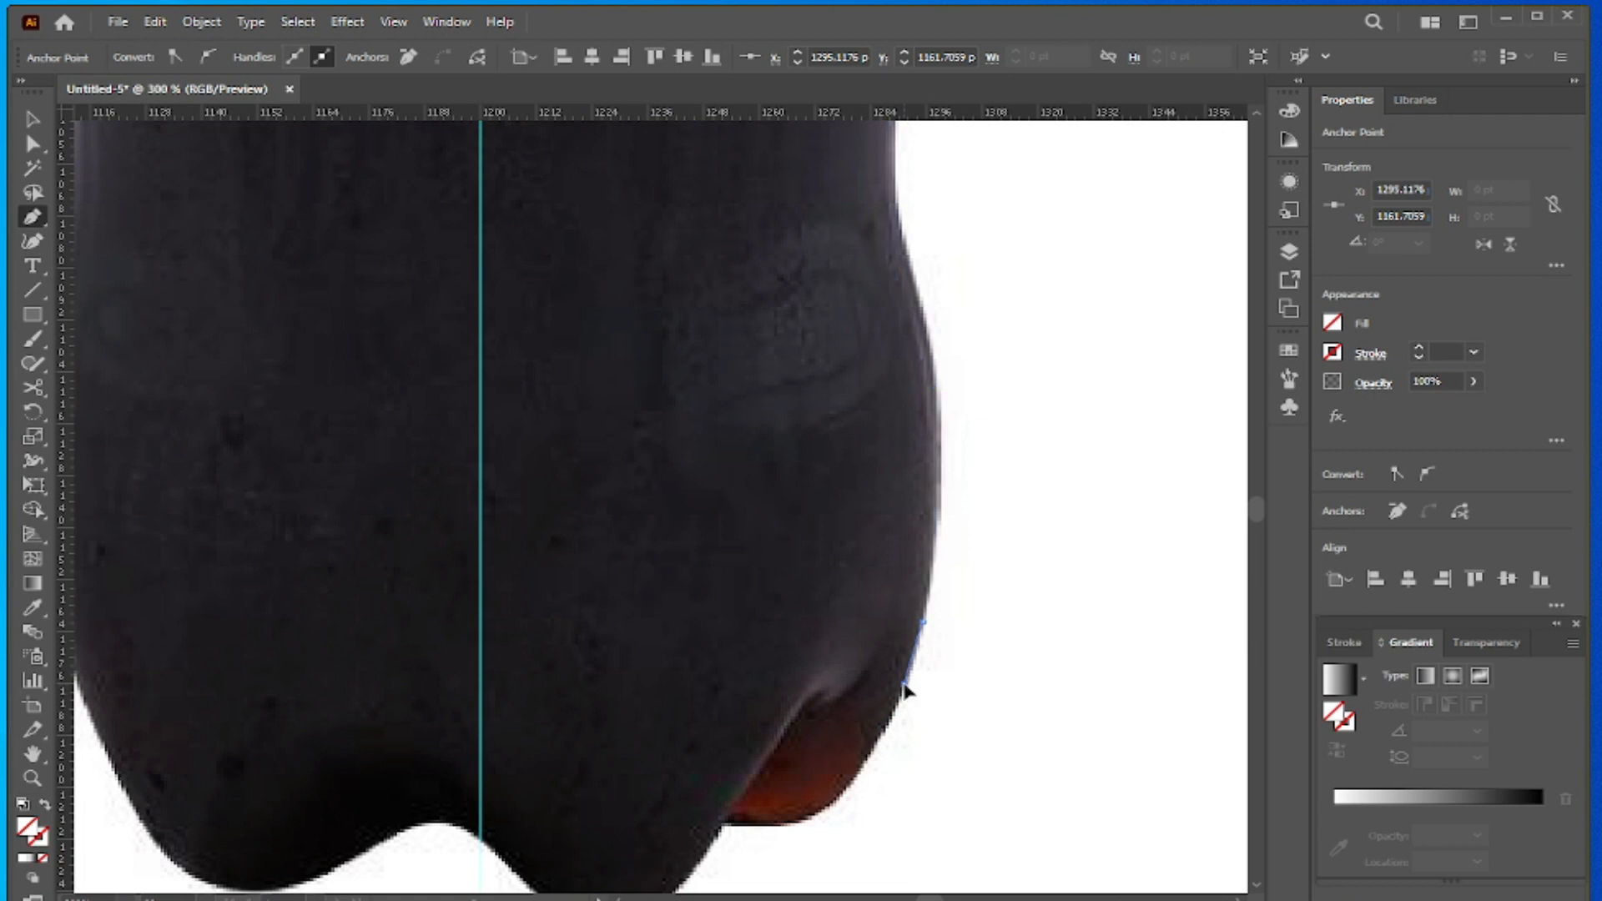
click(833, 804)
drag(833, 806, 782, 848)
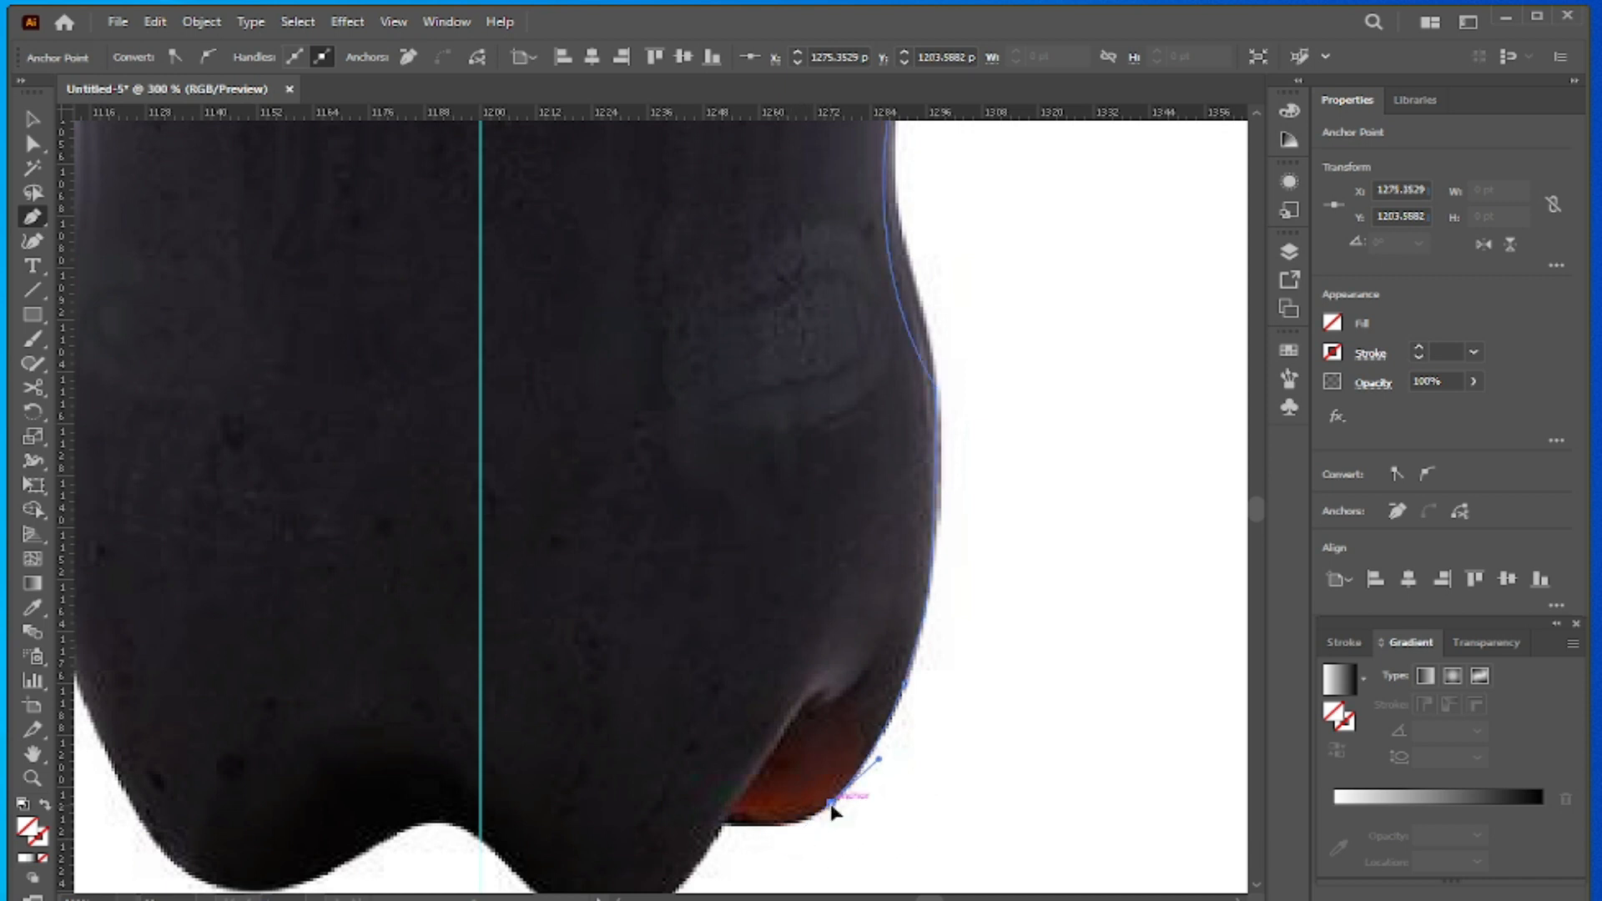
- Trace the underside of the reddish foot and the front lobe up to the centre guide, and end the open path there
scroll(834, 779, down, 3)
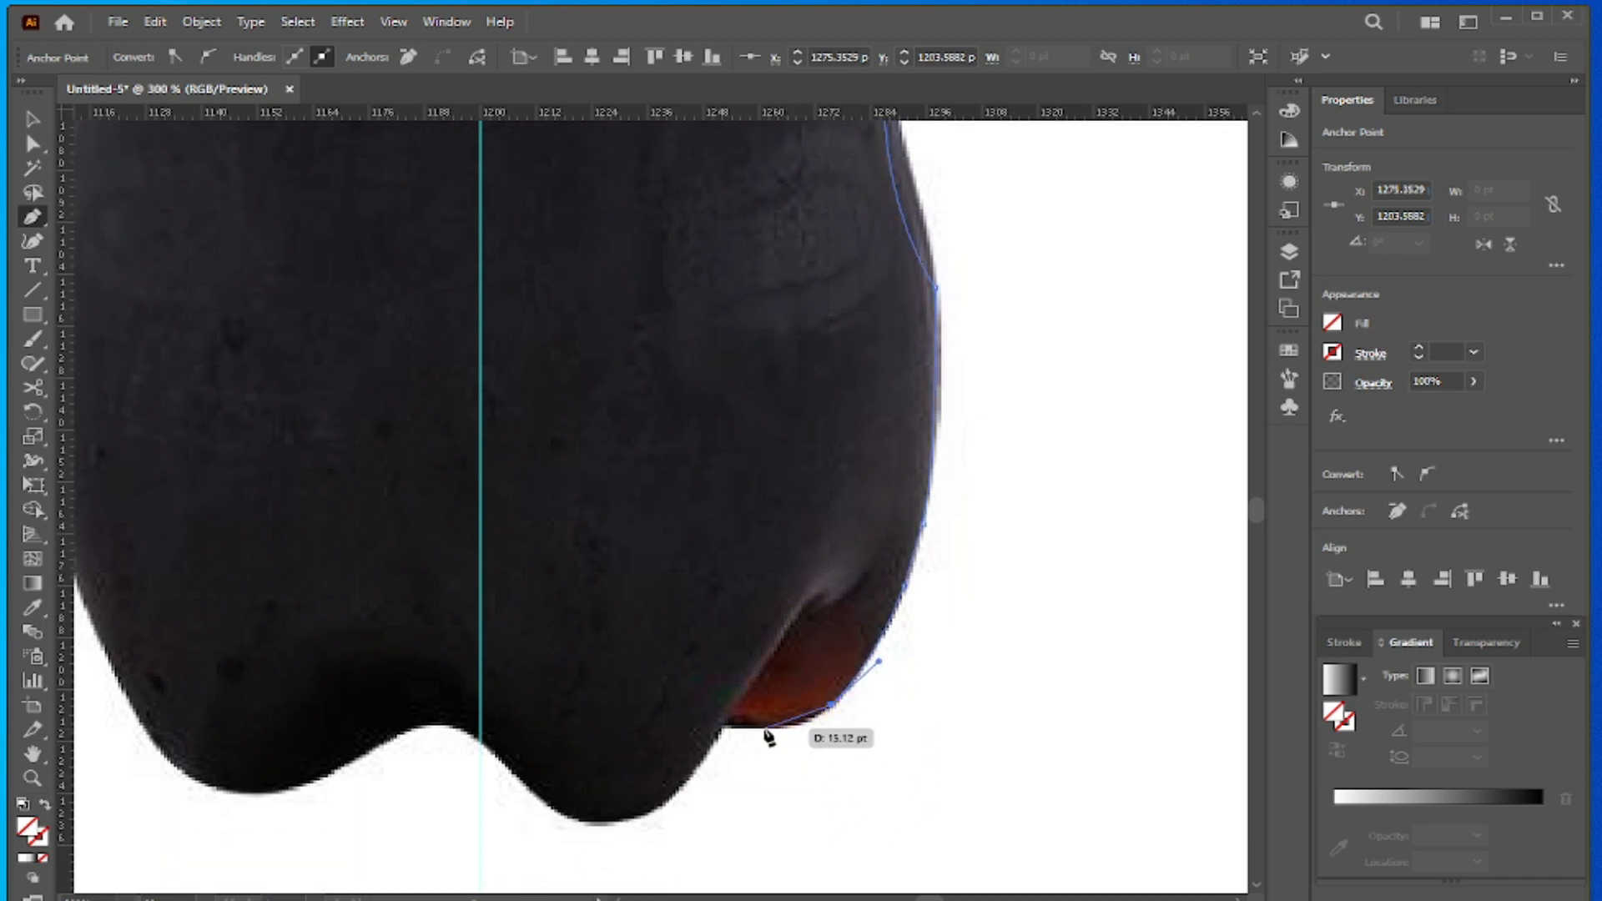
drag(765, 727, 705, 729)
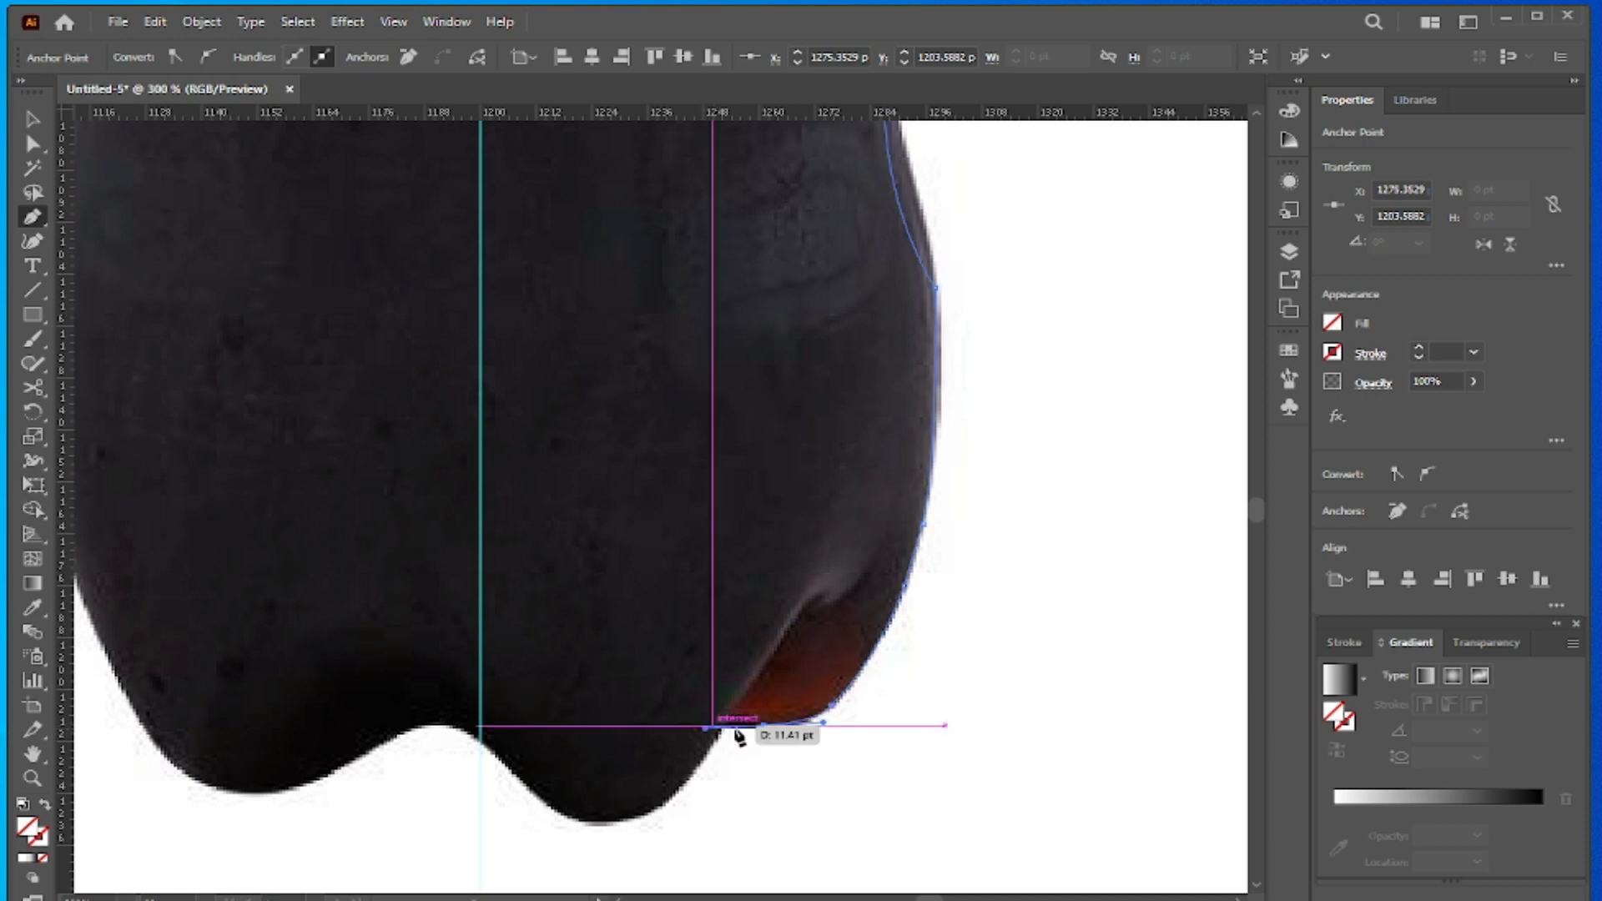
drag(745, 737, 500, 792)
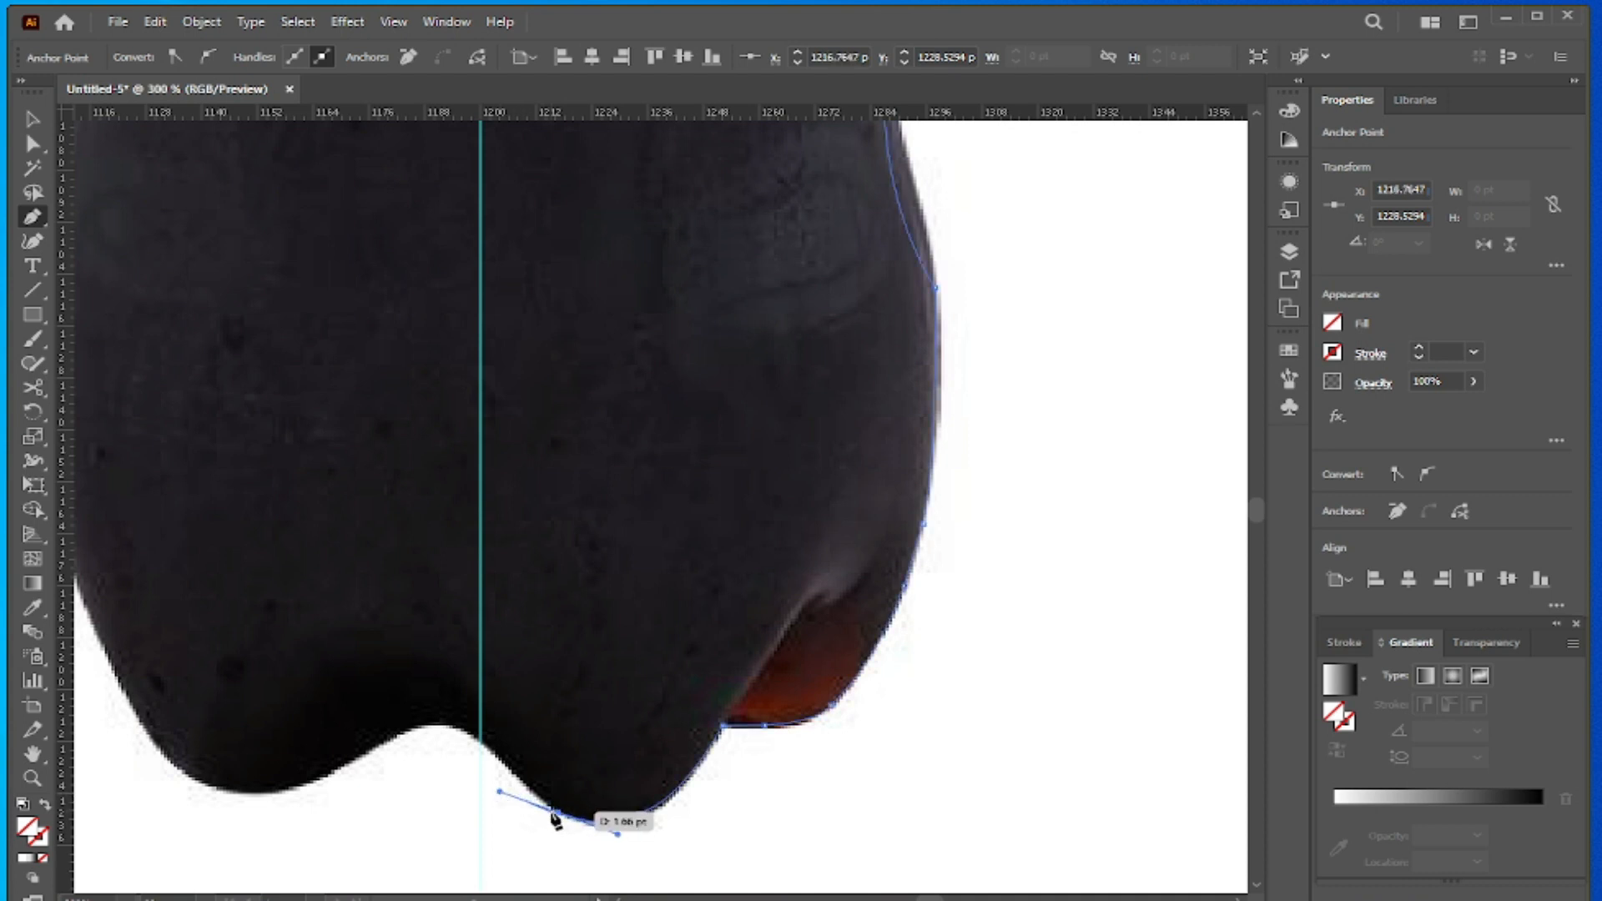
click(558, 813)
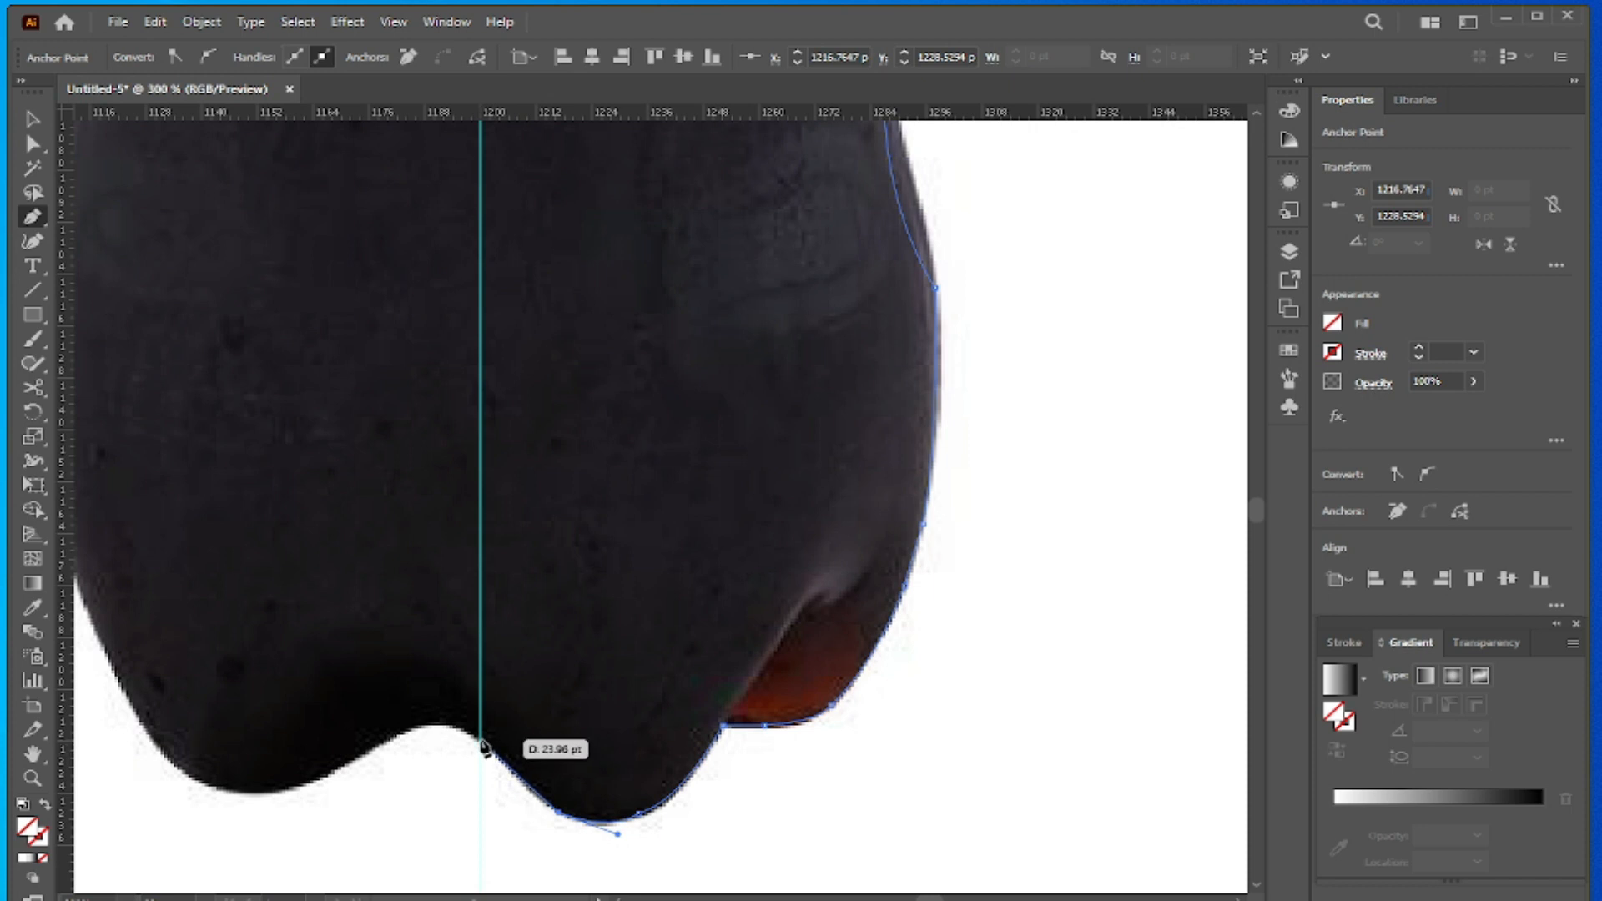
click(479, 740)
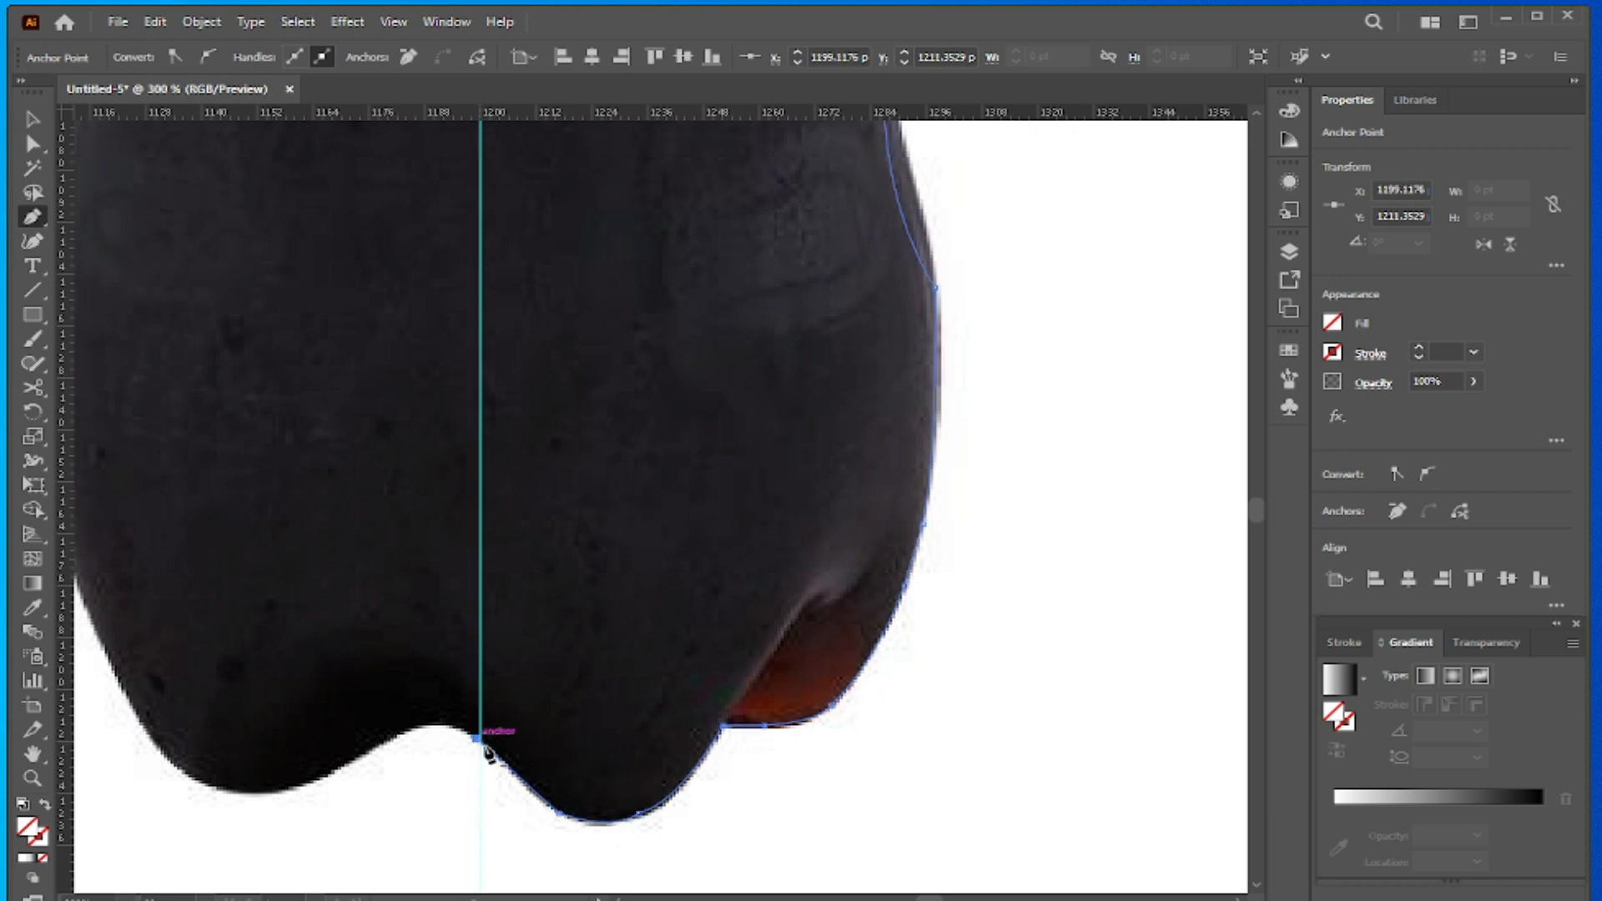
key(Return)
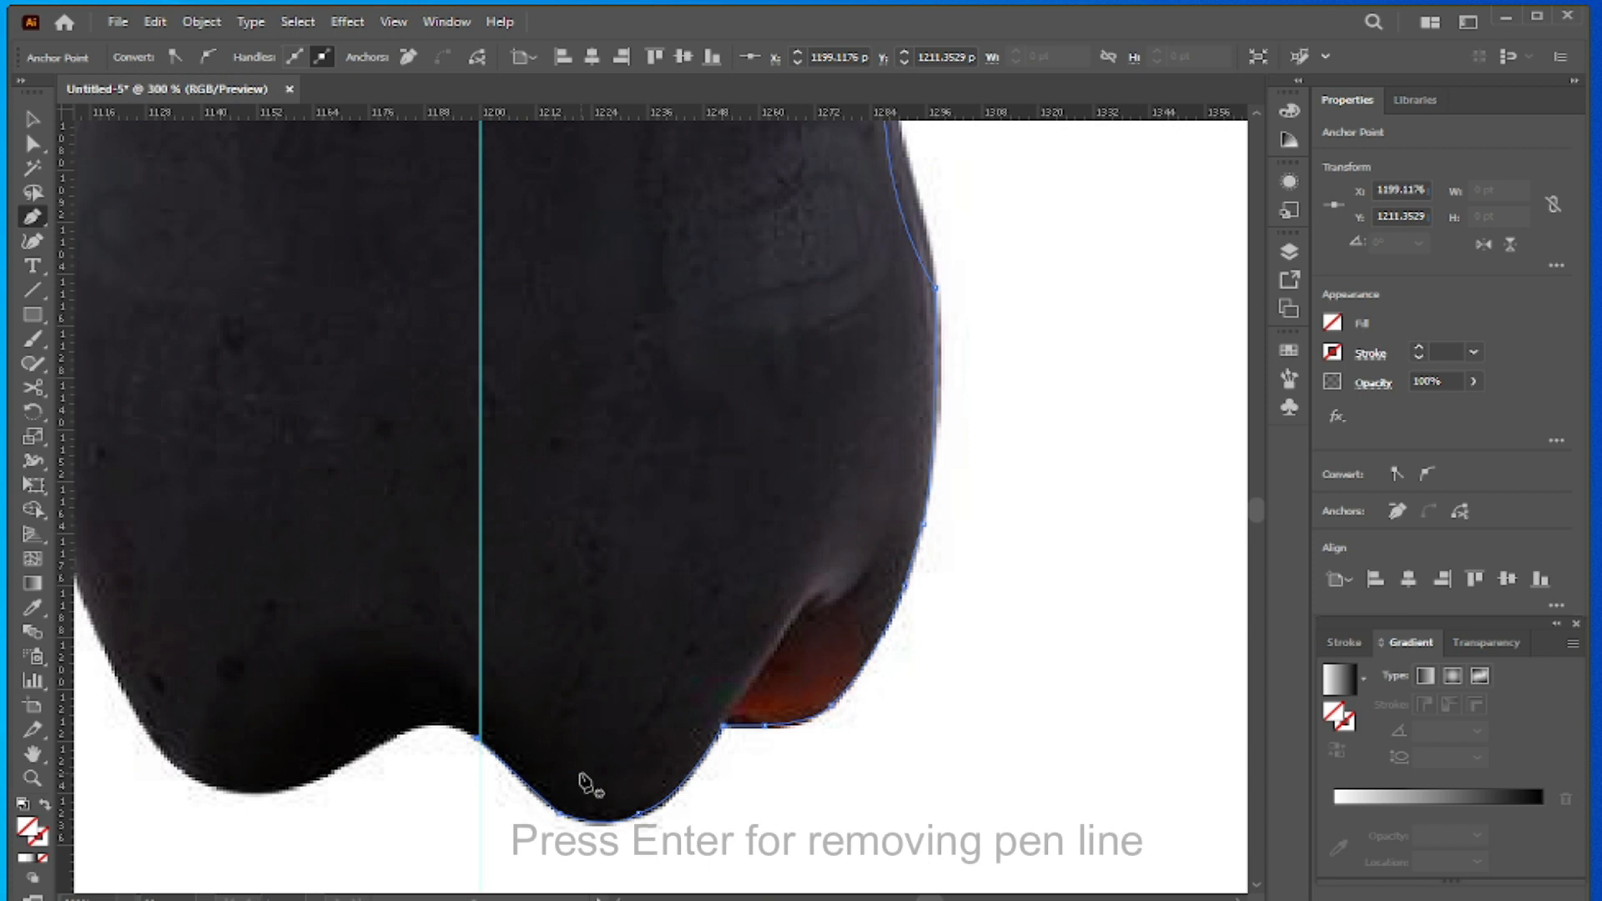
- Delete the linked bottle reference photo, leaving only the traced half outline on the artboard
scroll(557, 501, down, 4)
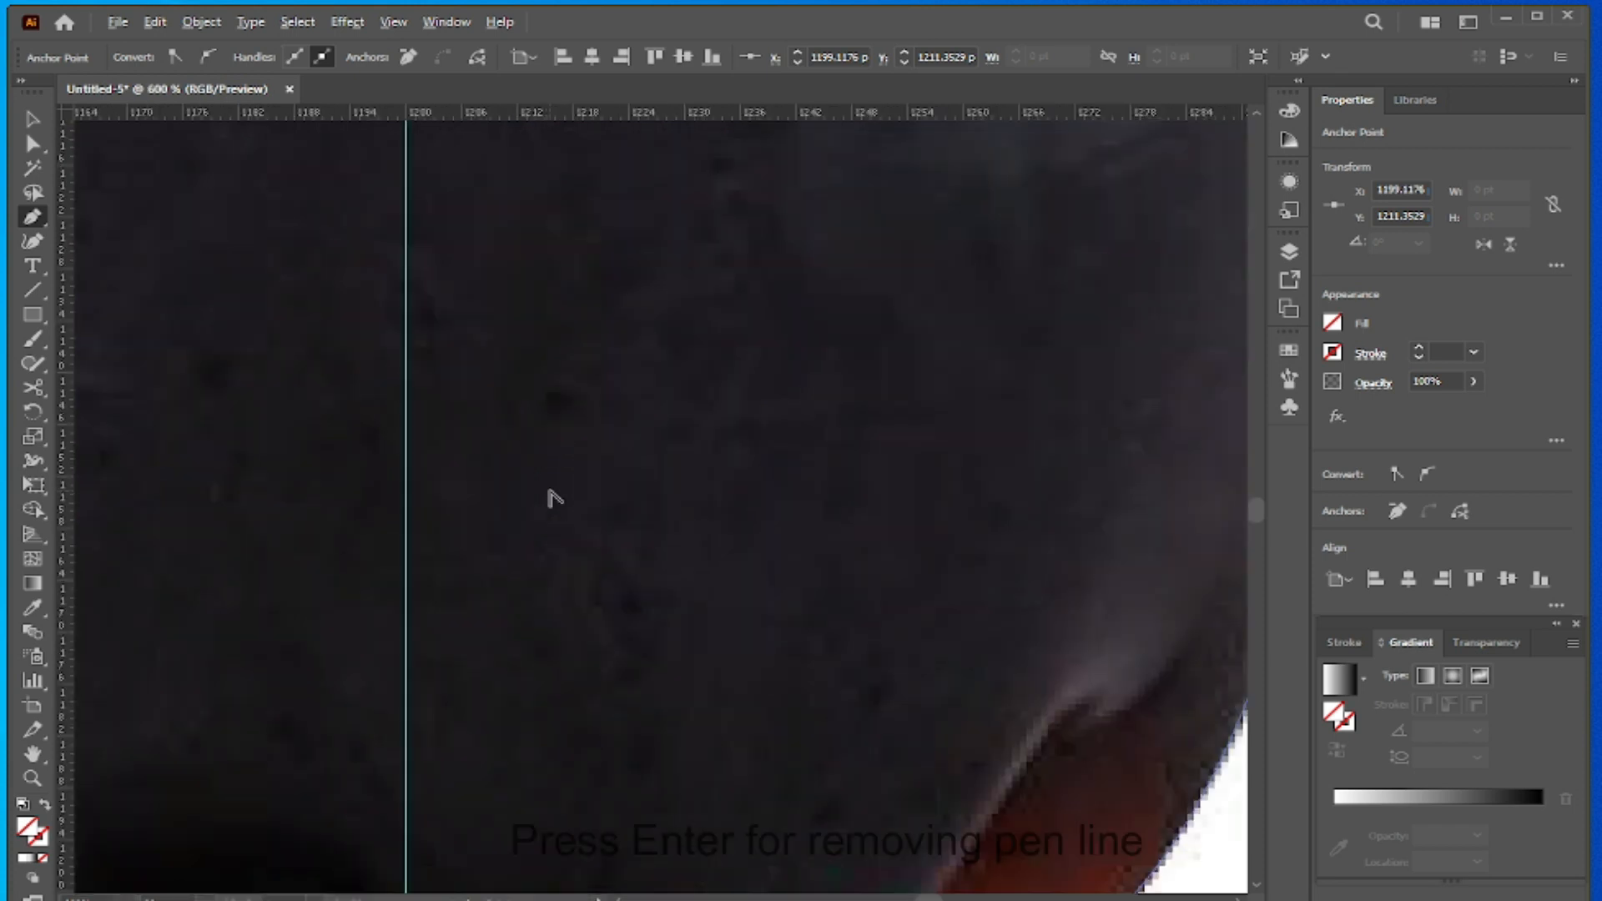
scroll(554, 497, up, 5)
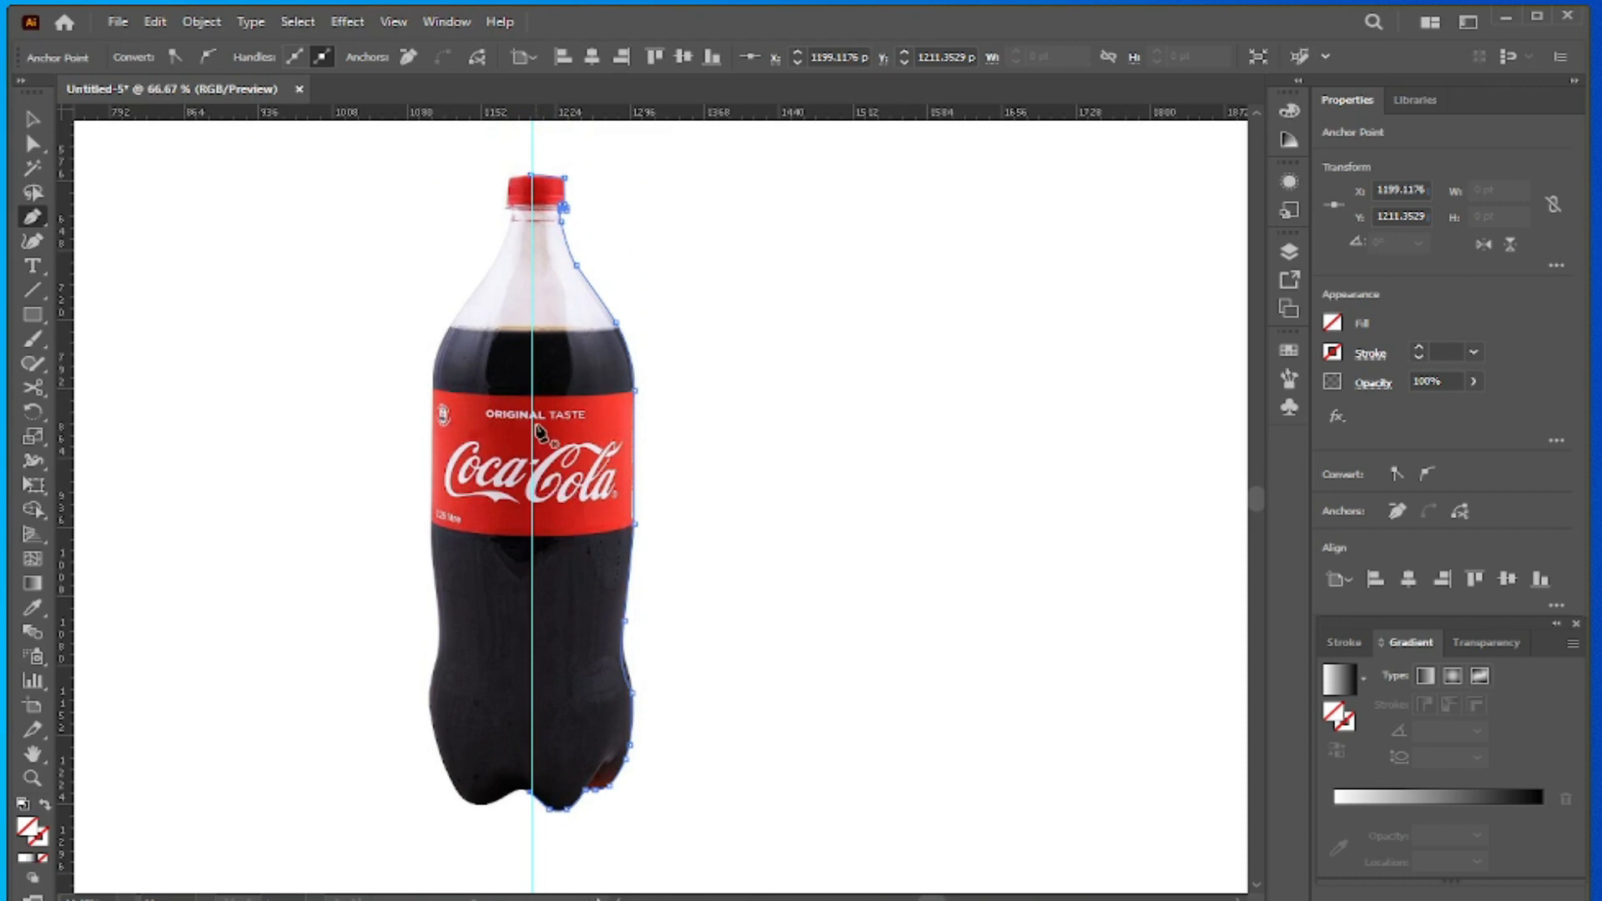
click(32, 121)
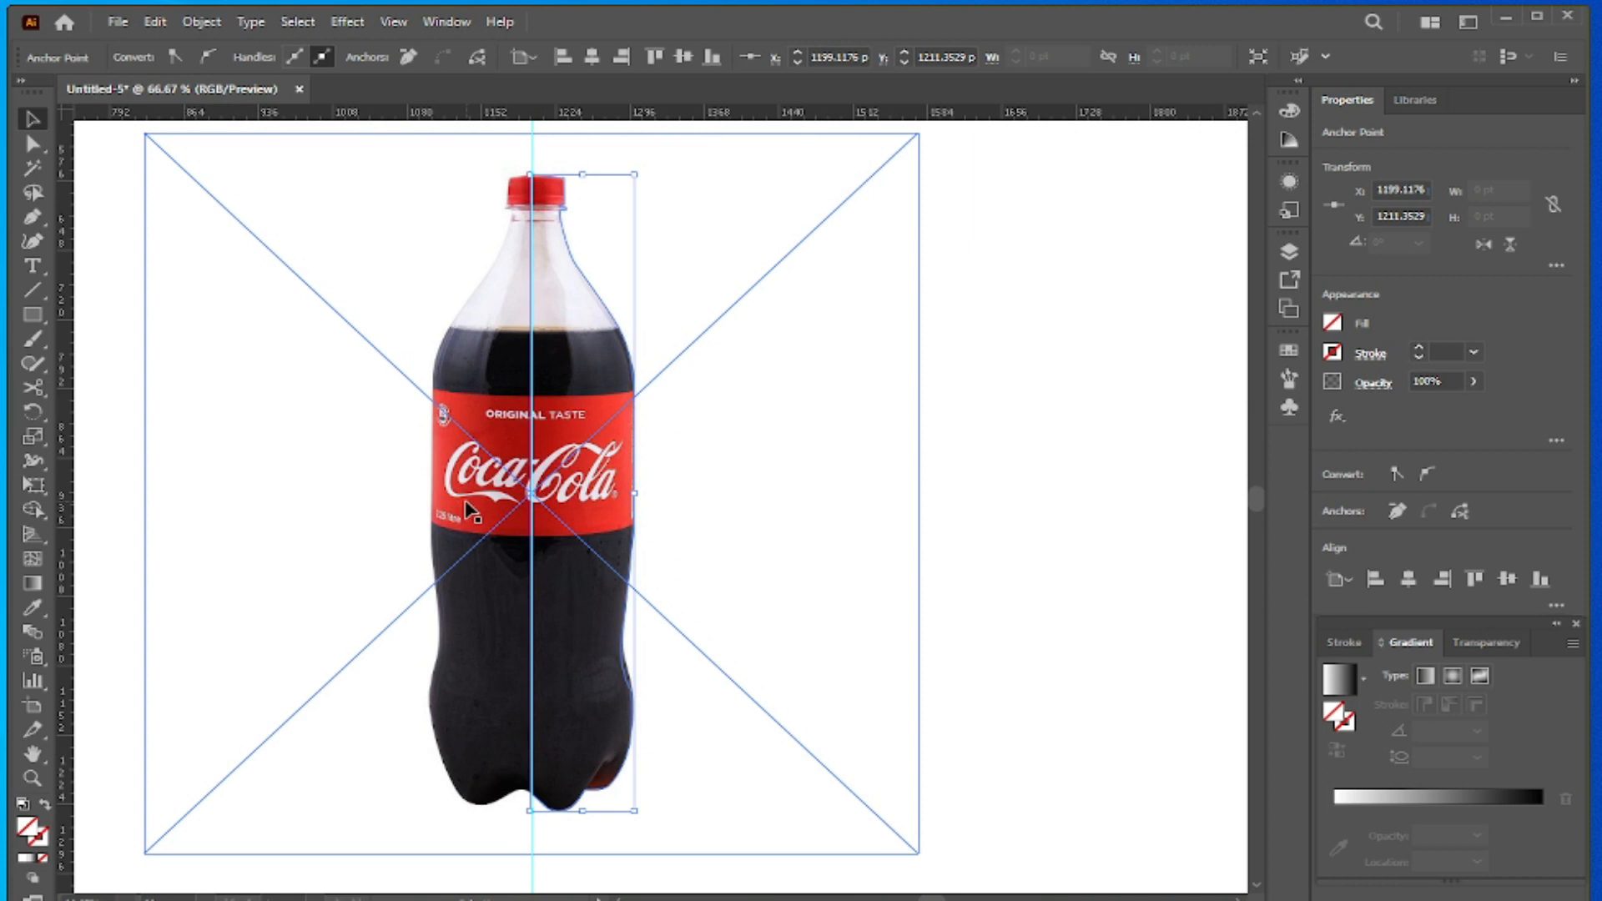
click(409, 523)
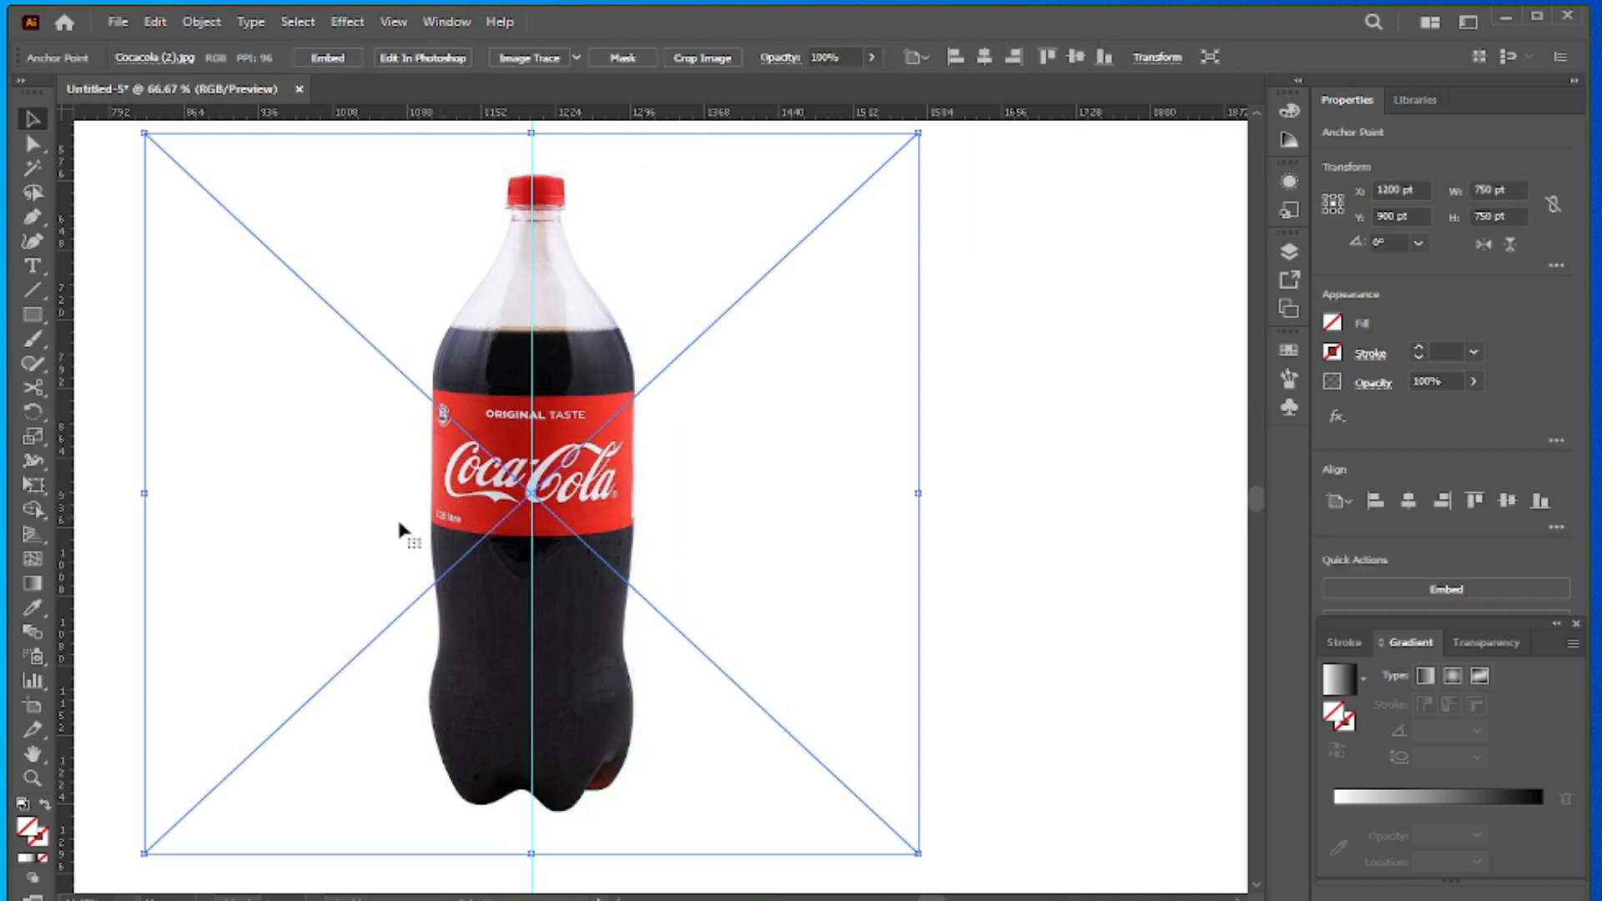
key(Delete)
drag(447, 507, 253, 509)
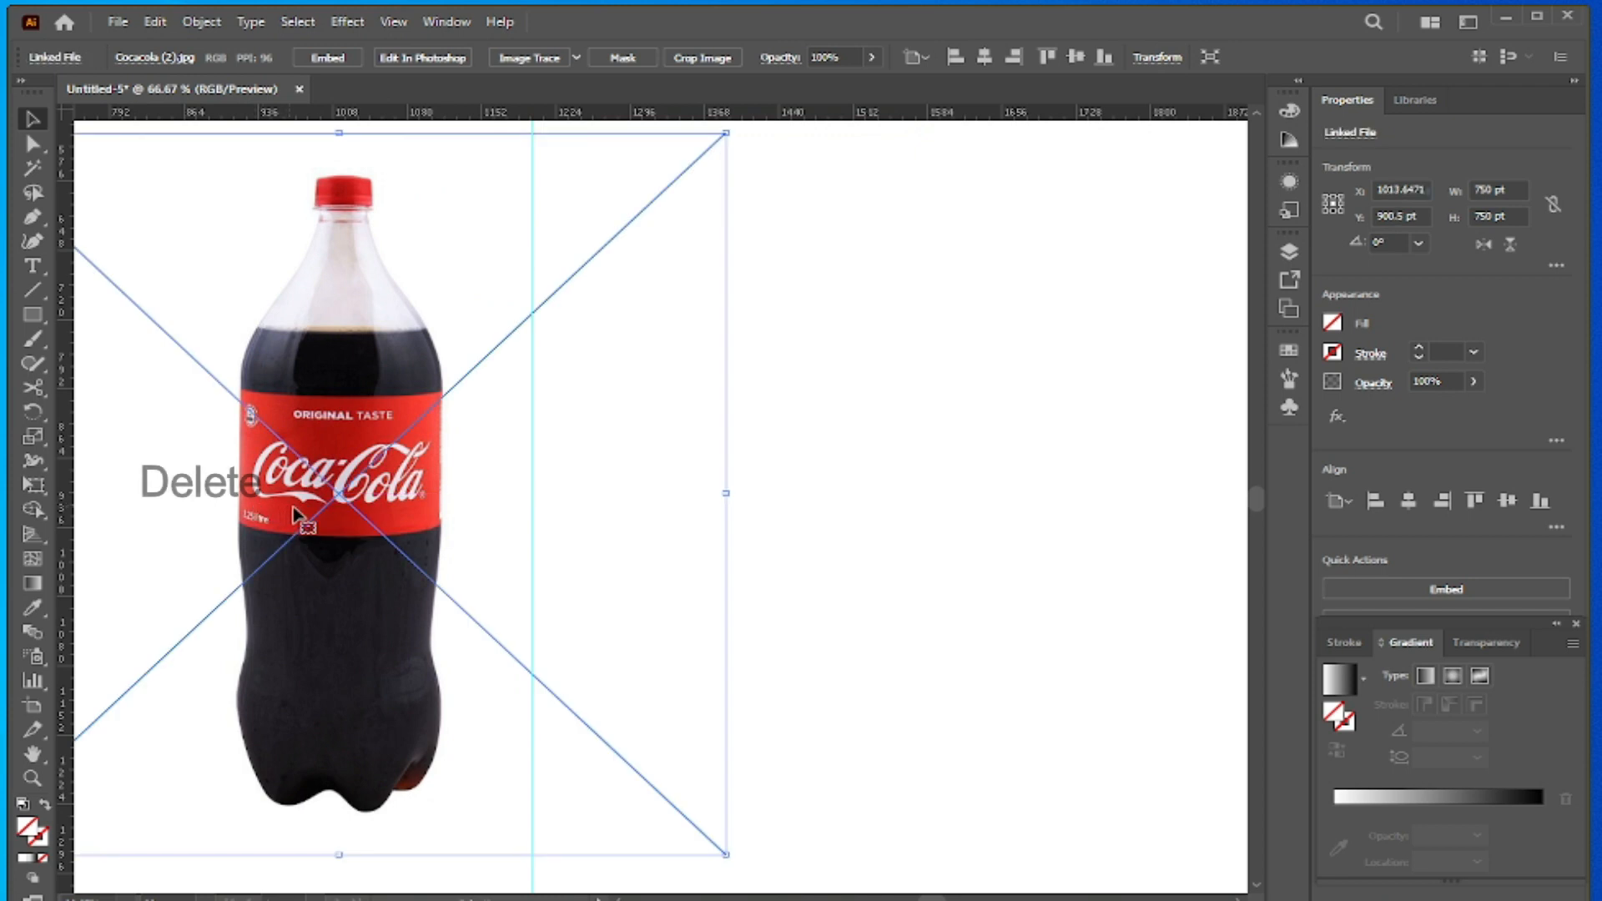
key(Delete)
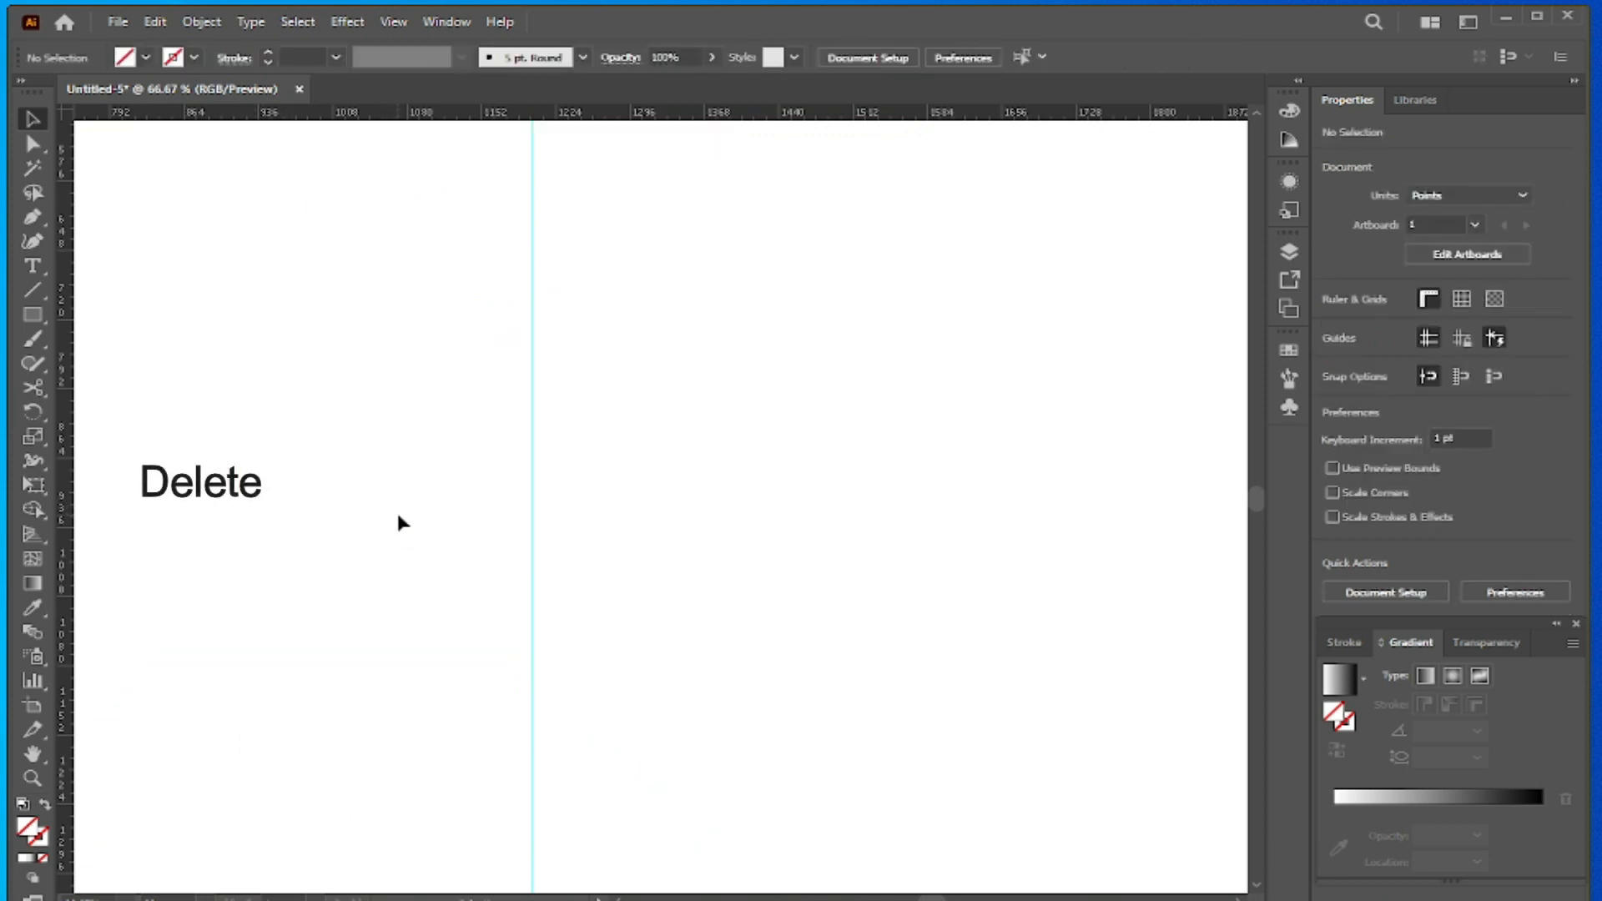
- Give the traced half-bottle path a black 1 pt stroke and deselect it
click(632, 396)
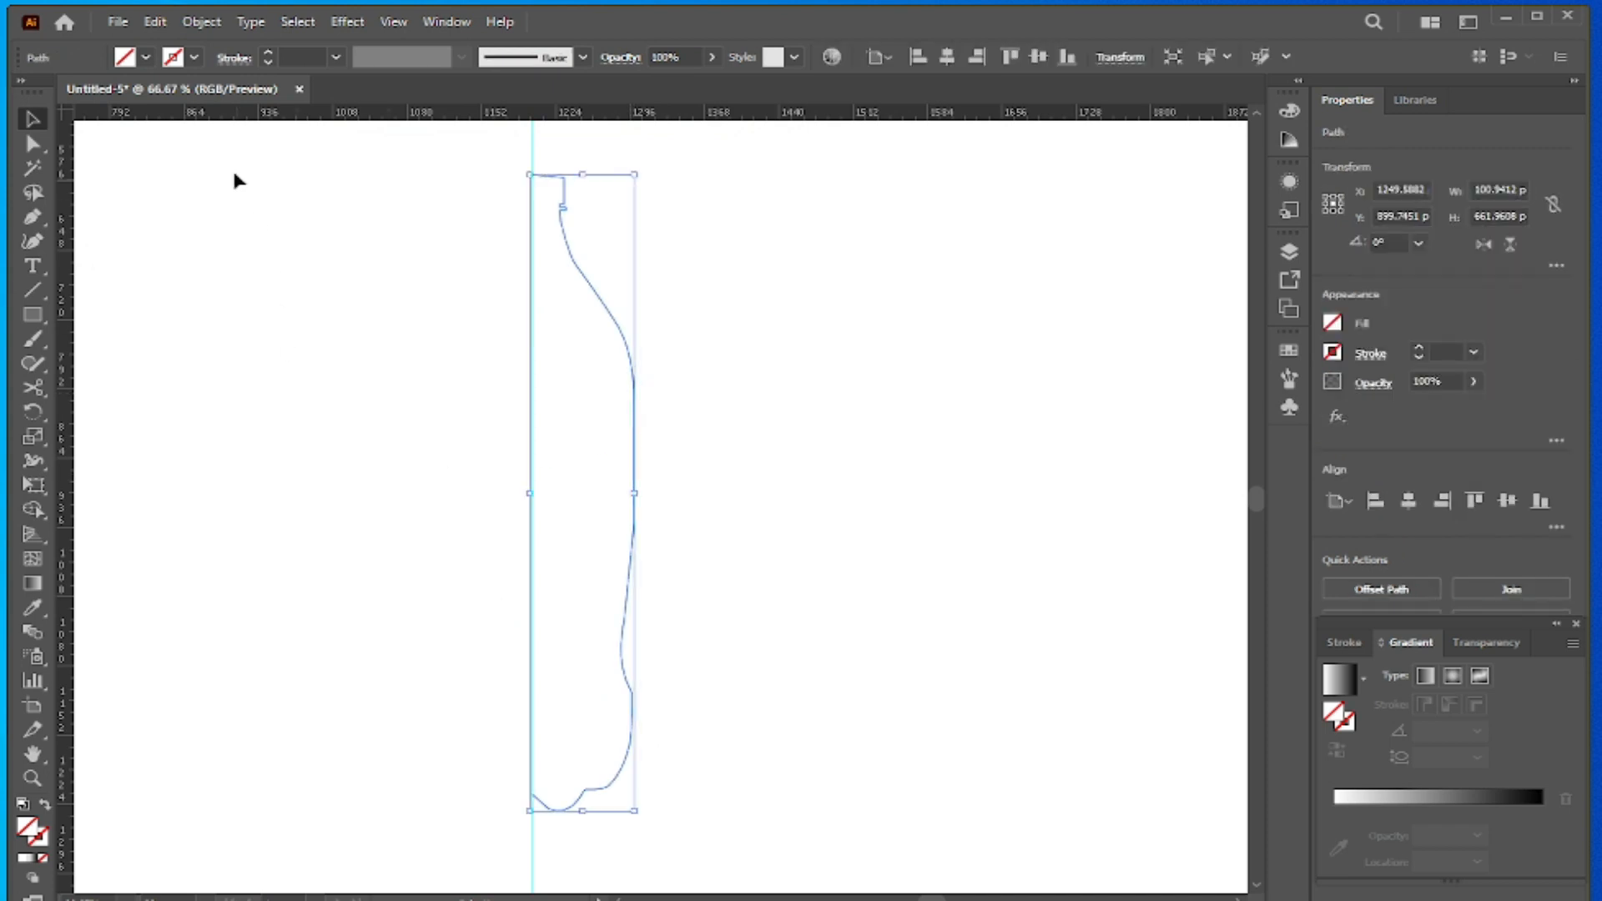
click(187, 58)
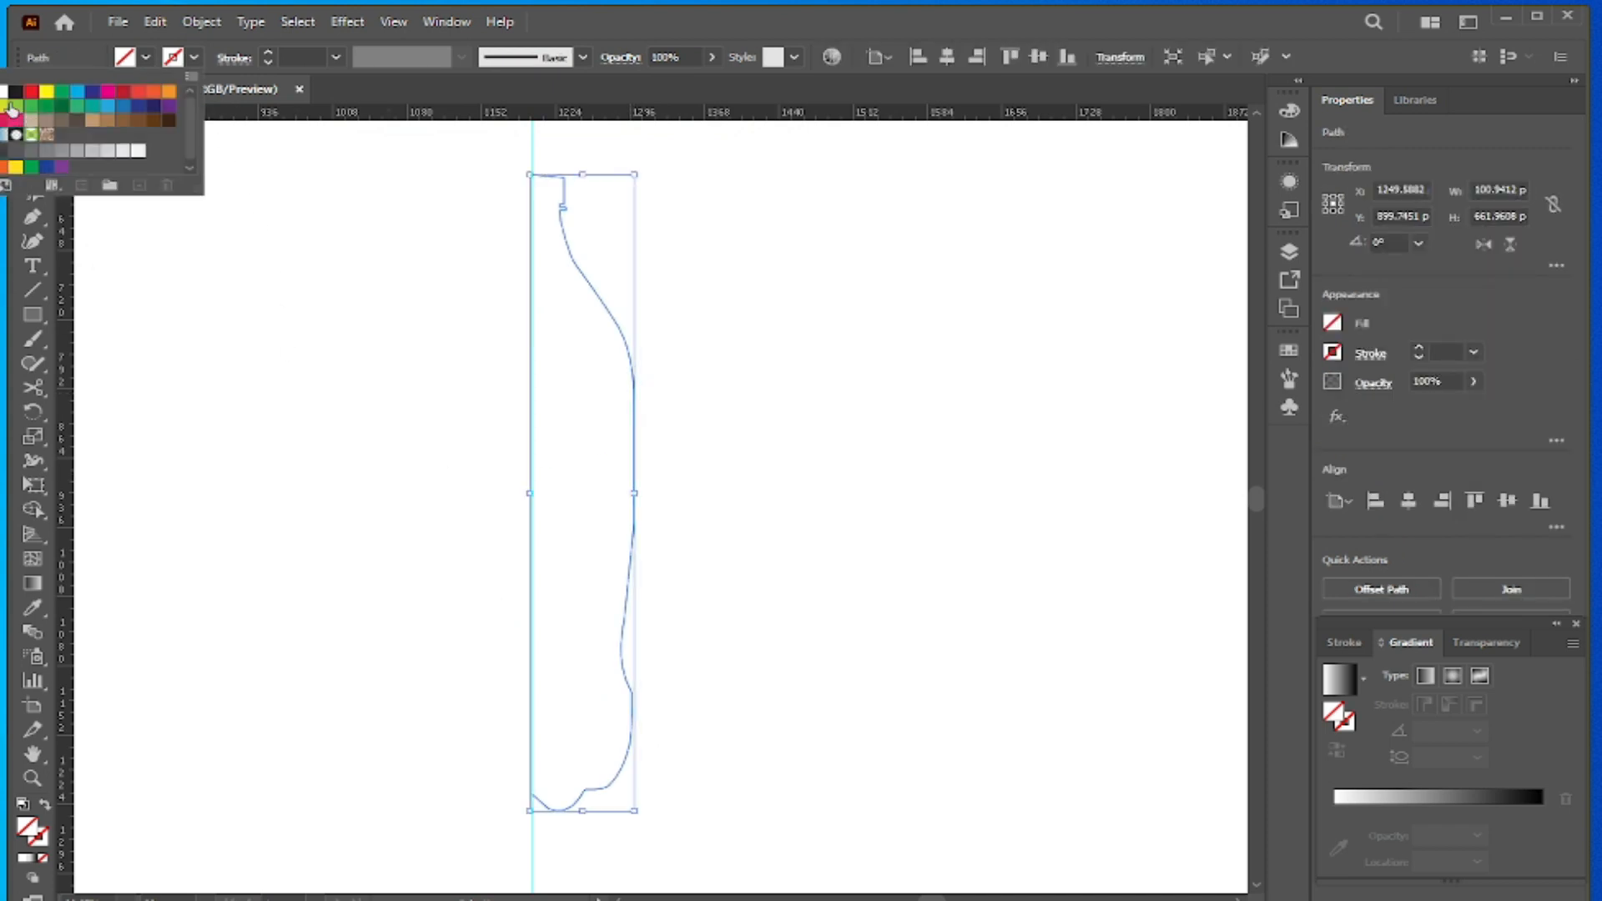
click(15, 93)
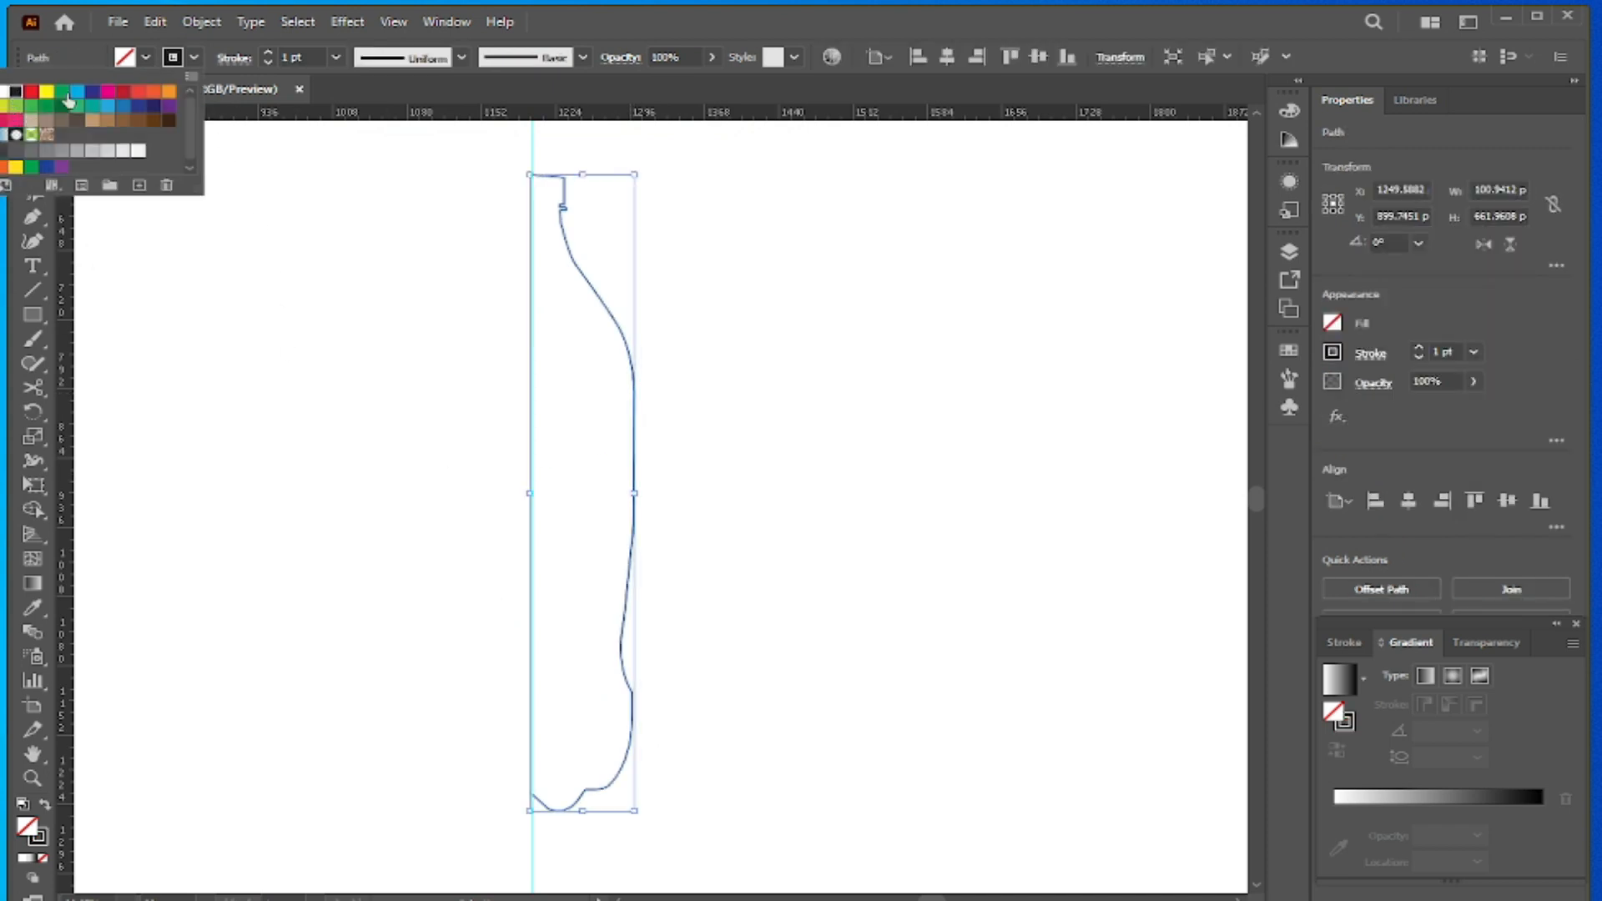
click(358, 298)
click(668, 290)
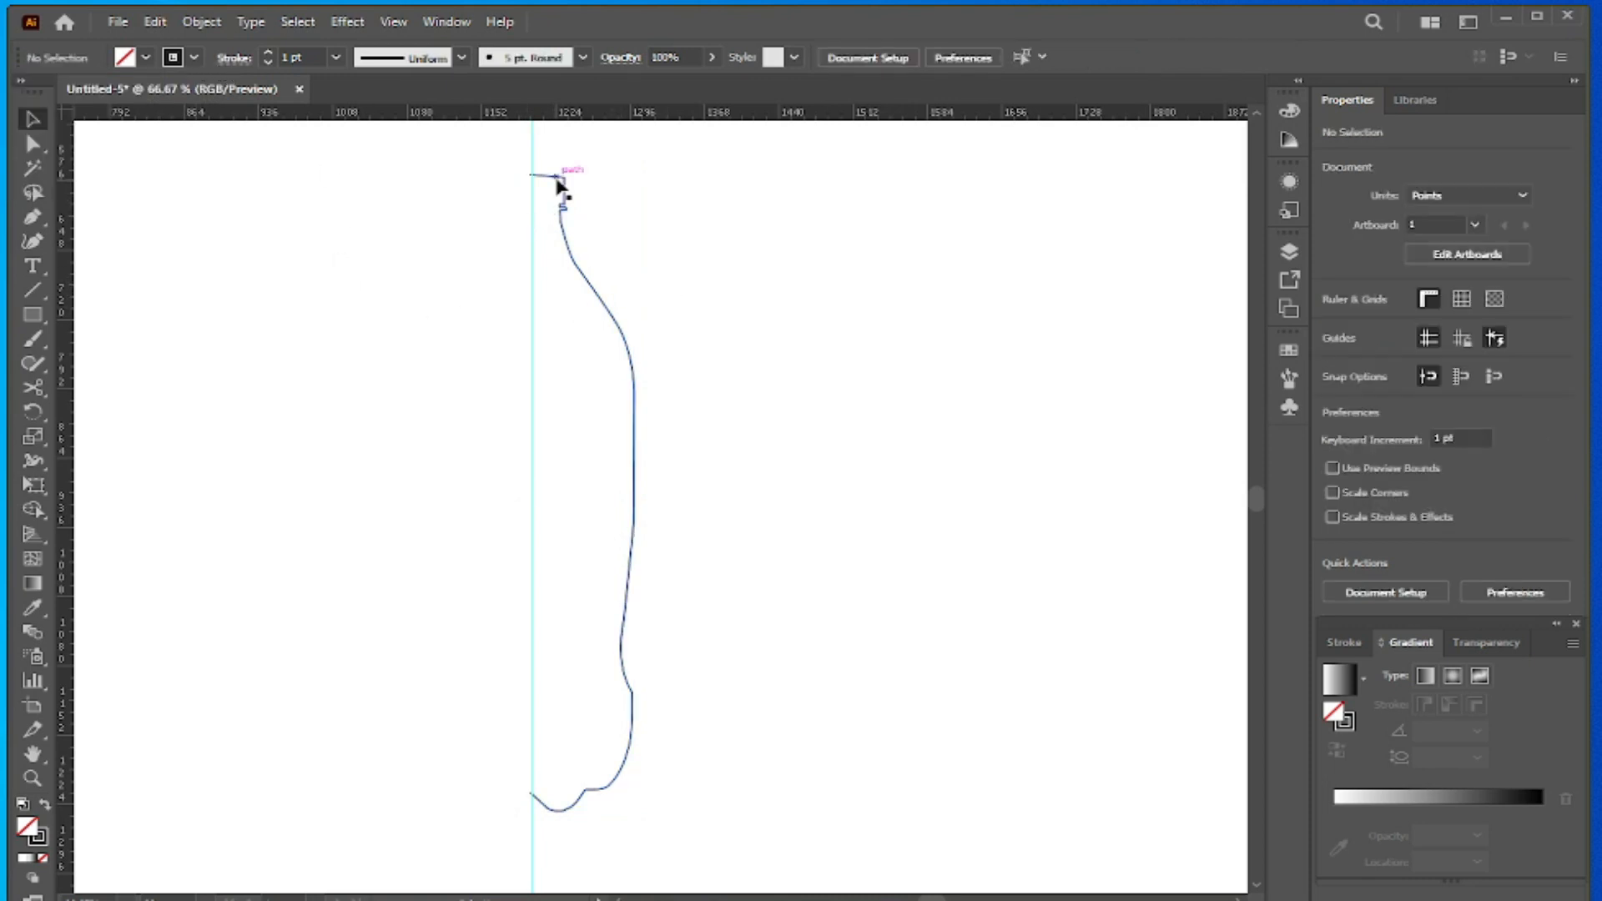
- Round the cap's upper right corner to about 2.84 pt and snap the path's top endpoint onto the guide at X 1200 pt
scroll(554, 189, up, 3)
scroll(554, 190, up, 5)
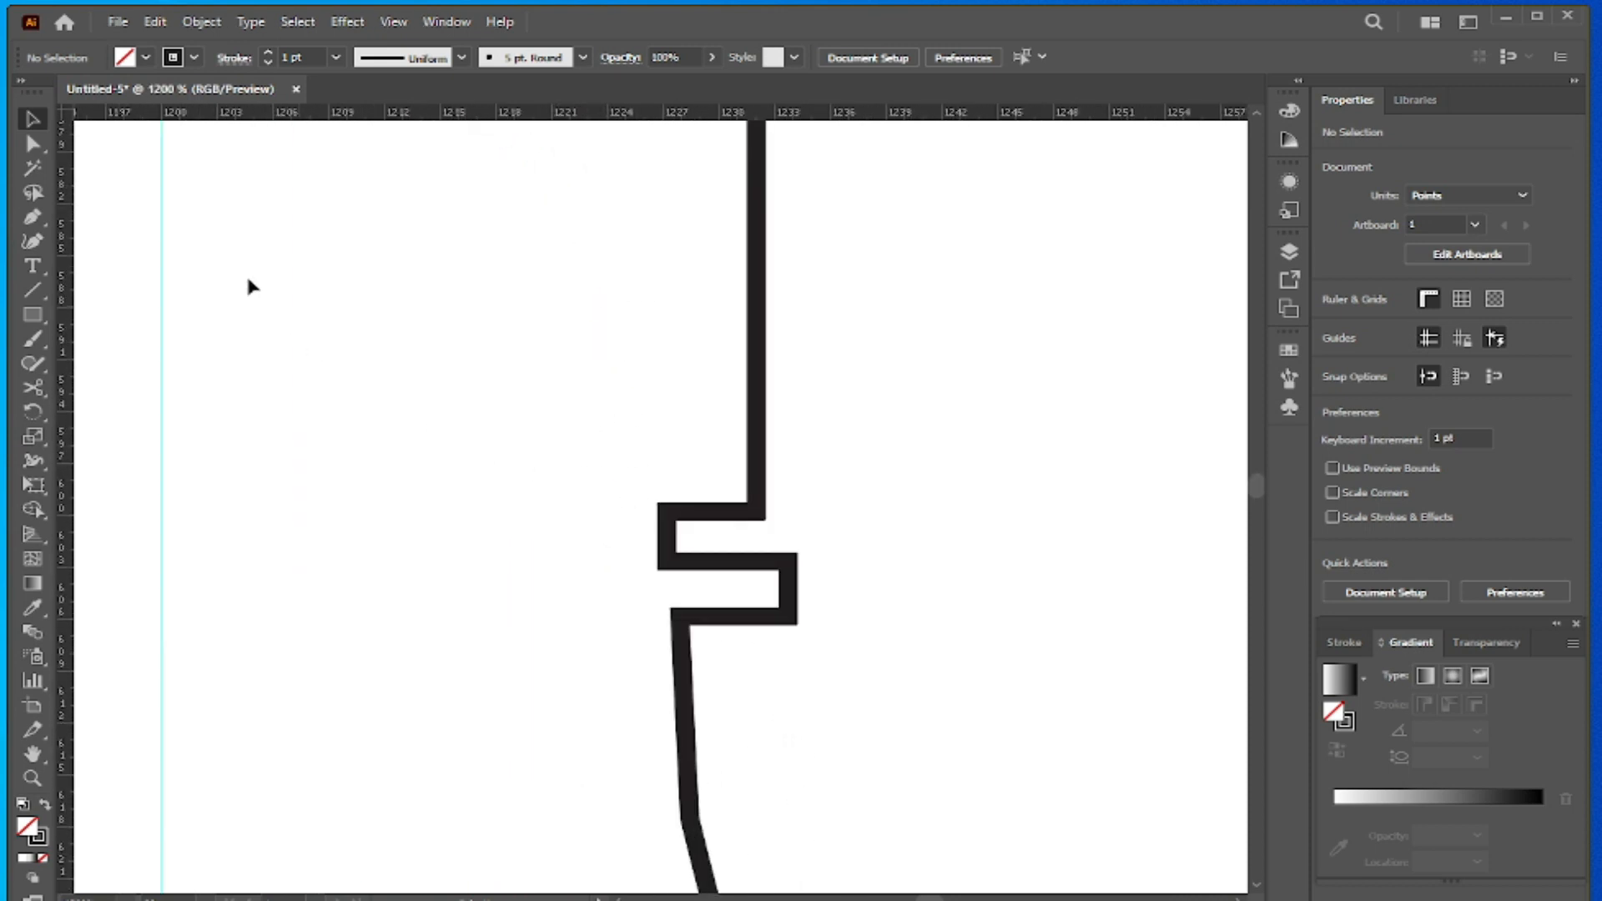
scroll(609, 402, up, 5)
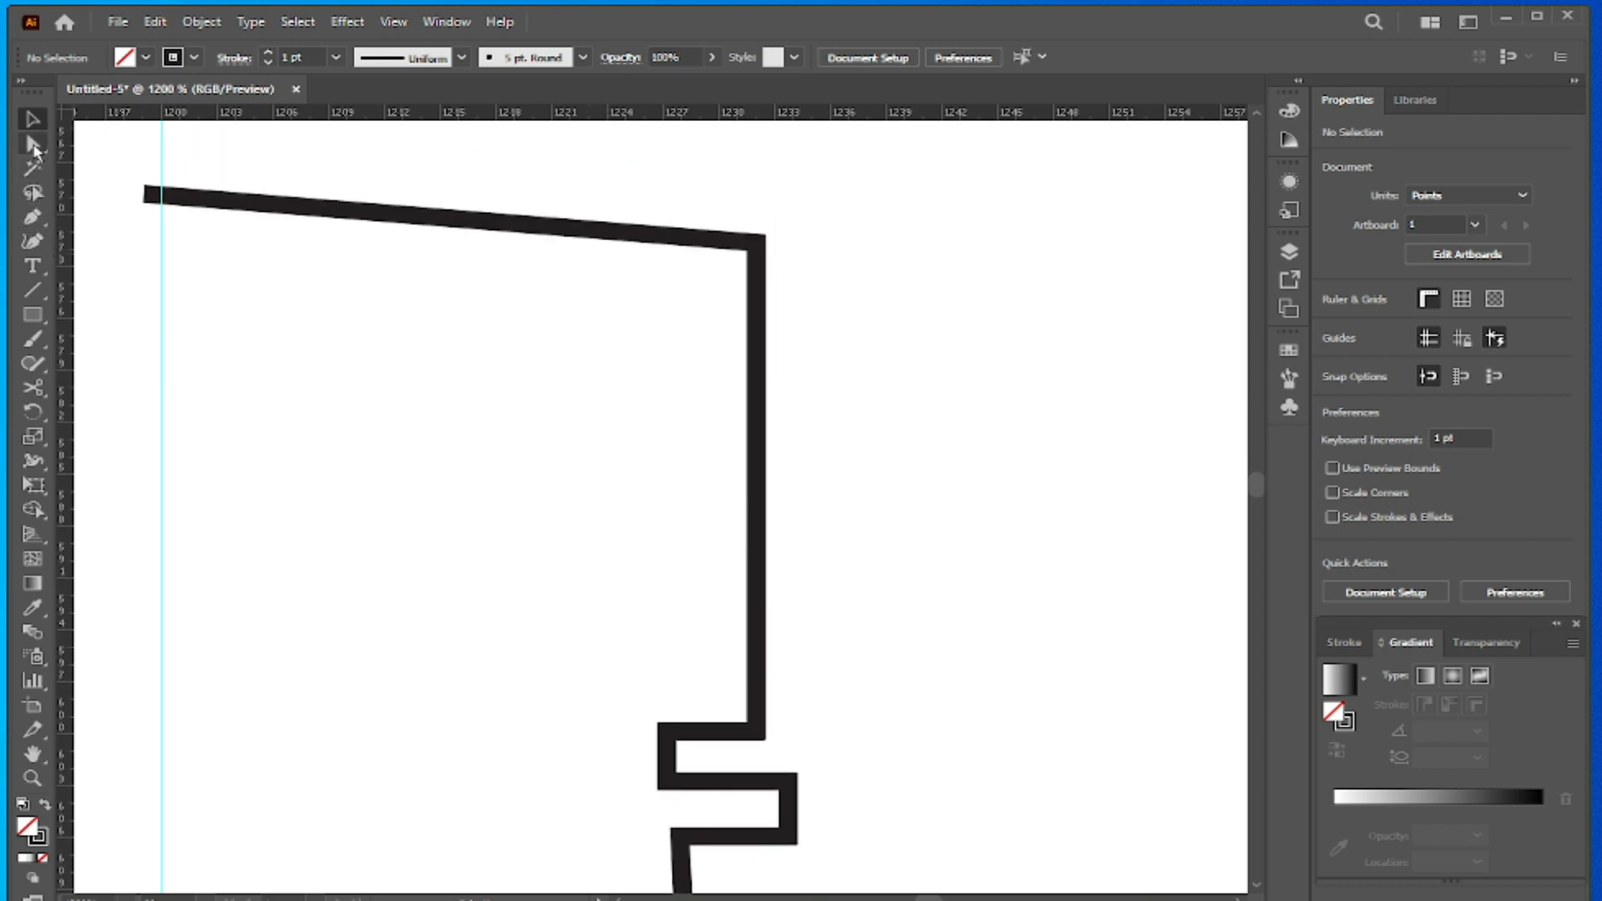
click(33, 146)
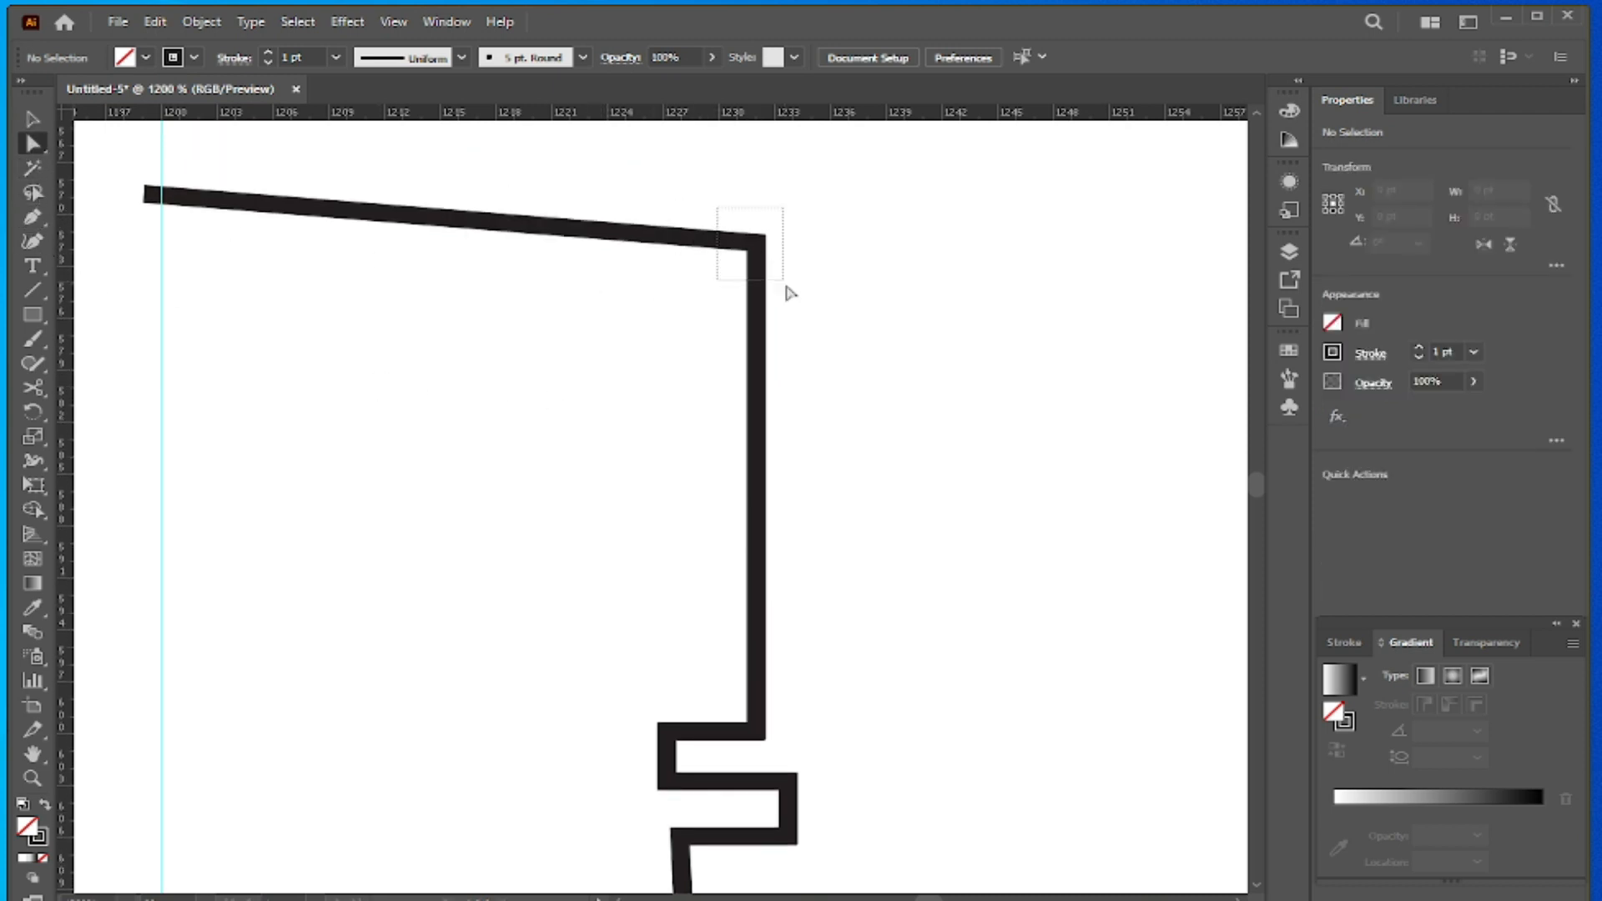
click(758, 274)
drag(739, 255, 699, 302)
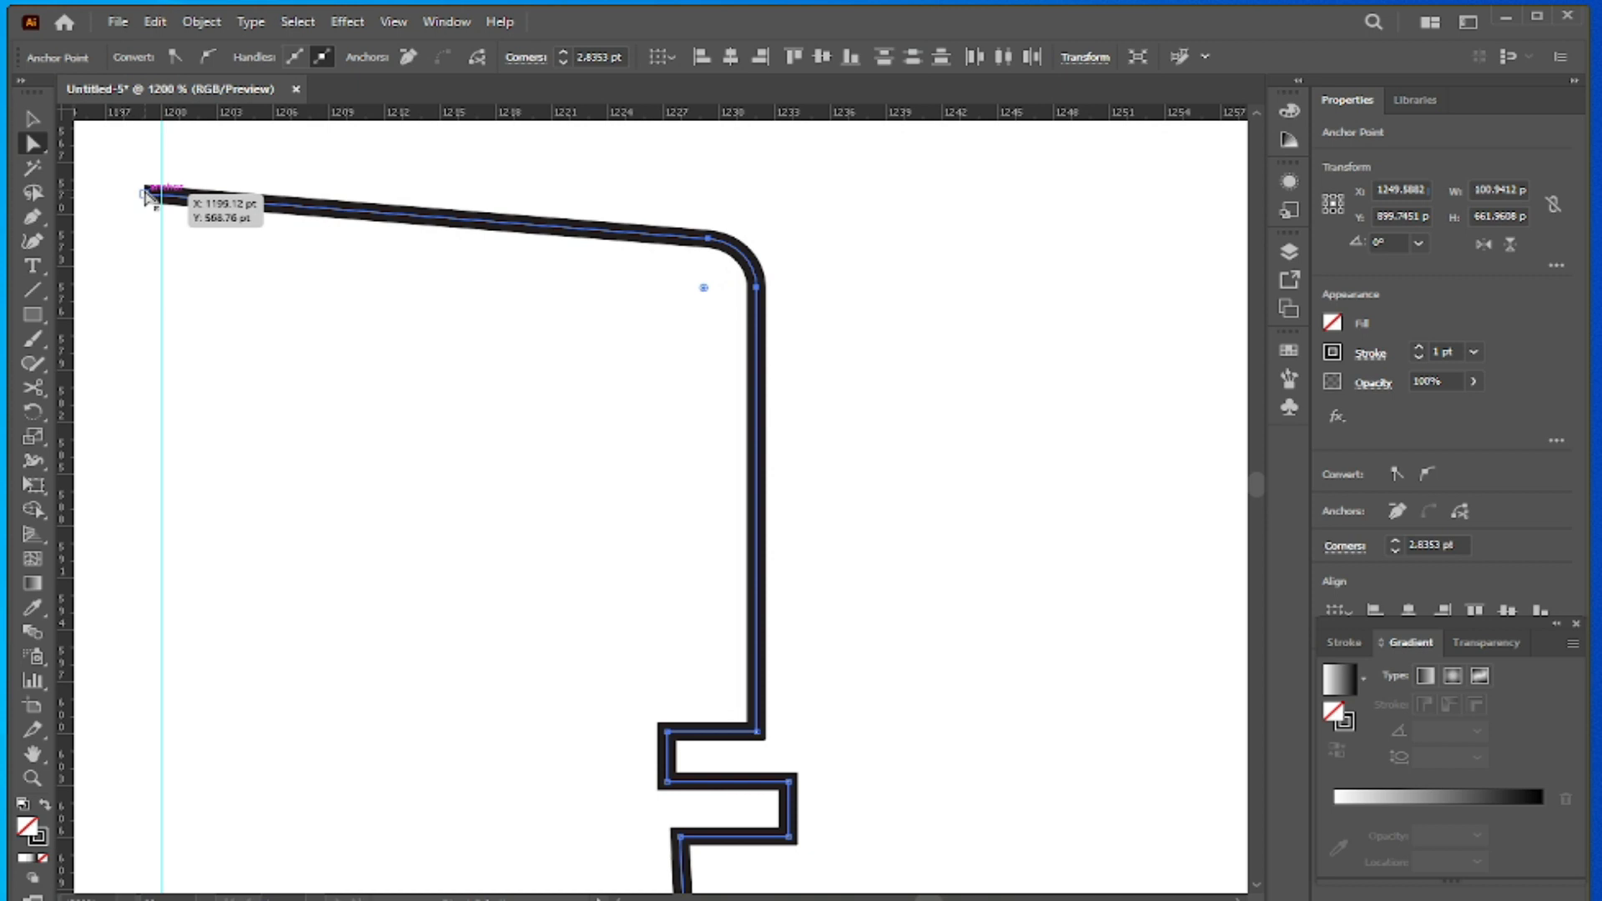
drag(150, 197, 160, 196)
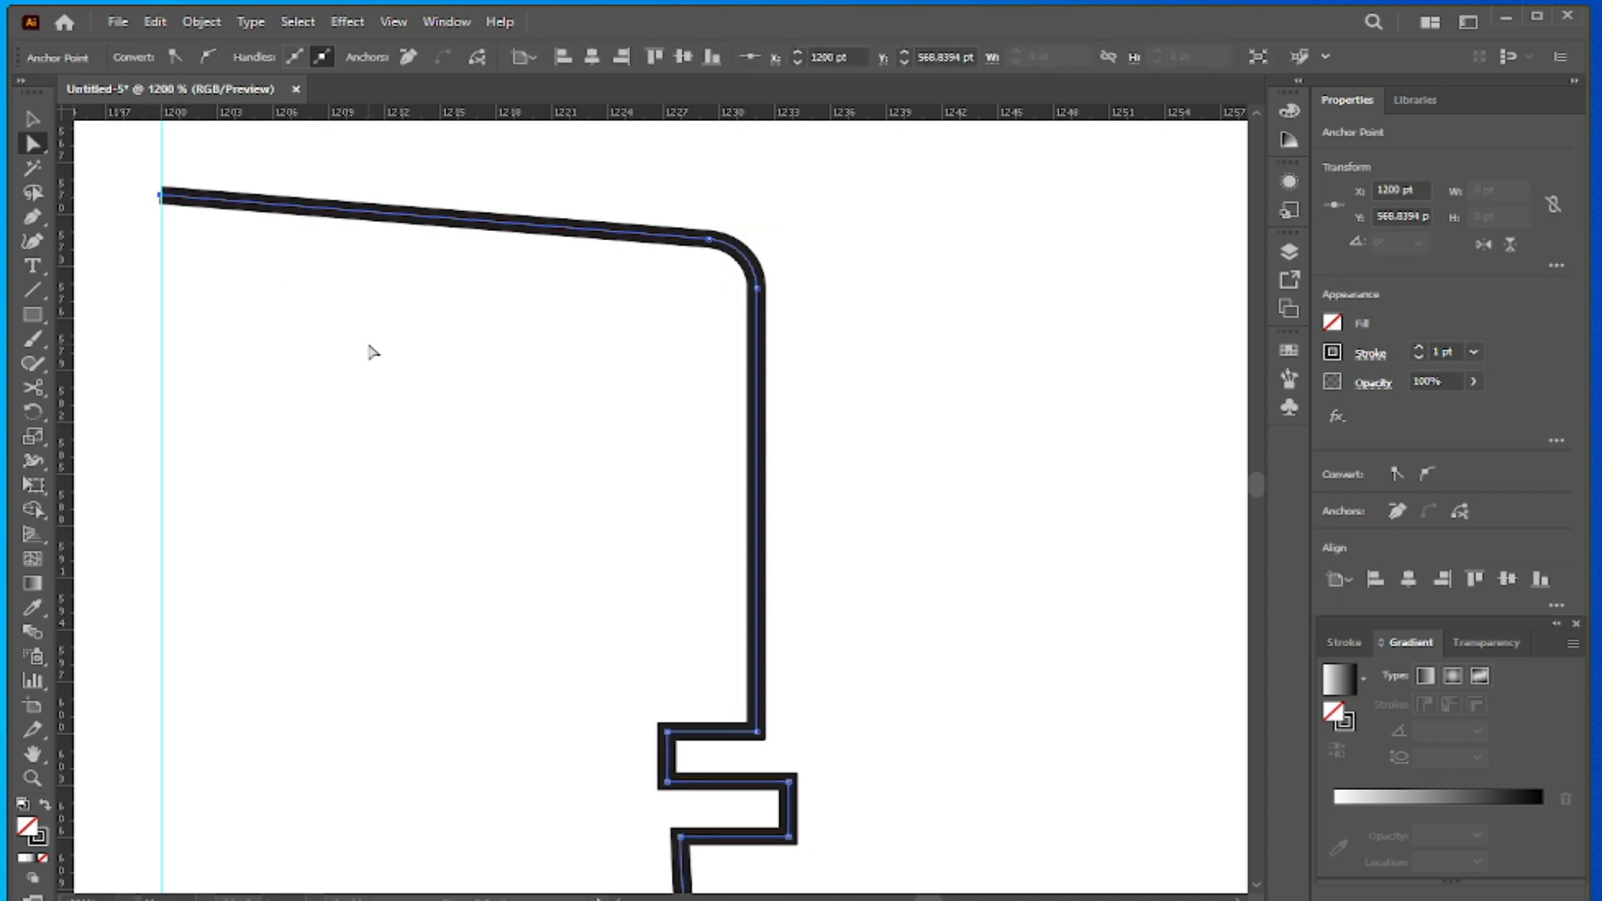
- Round the cap's lower right corner just above the neck ring with the live corner control
scroll(697, 589, down, 5)
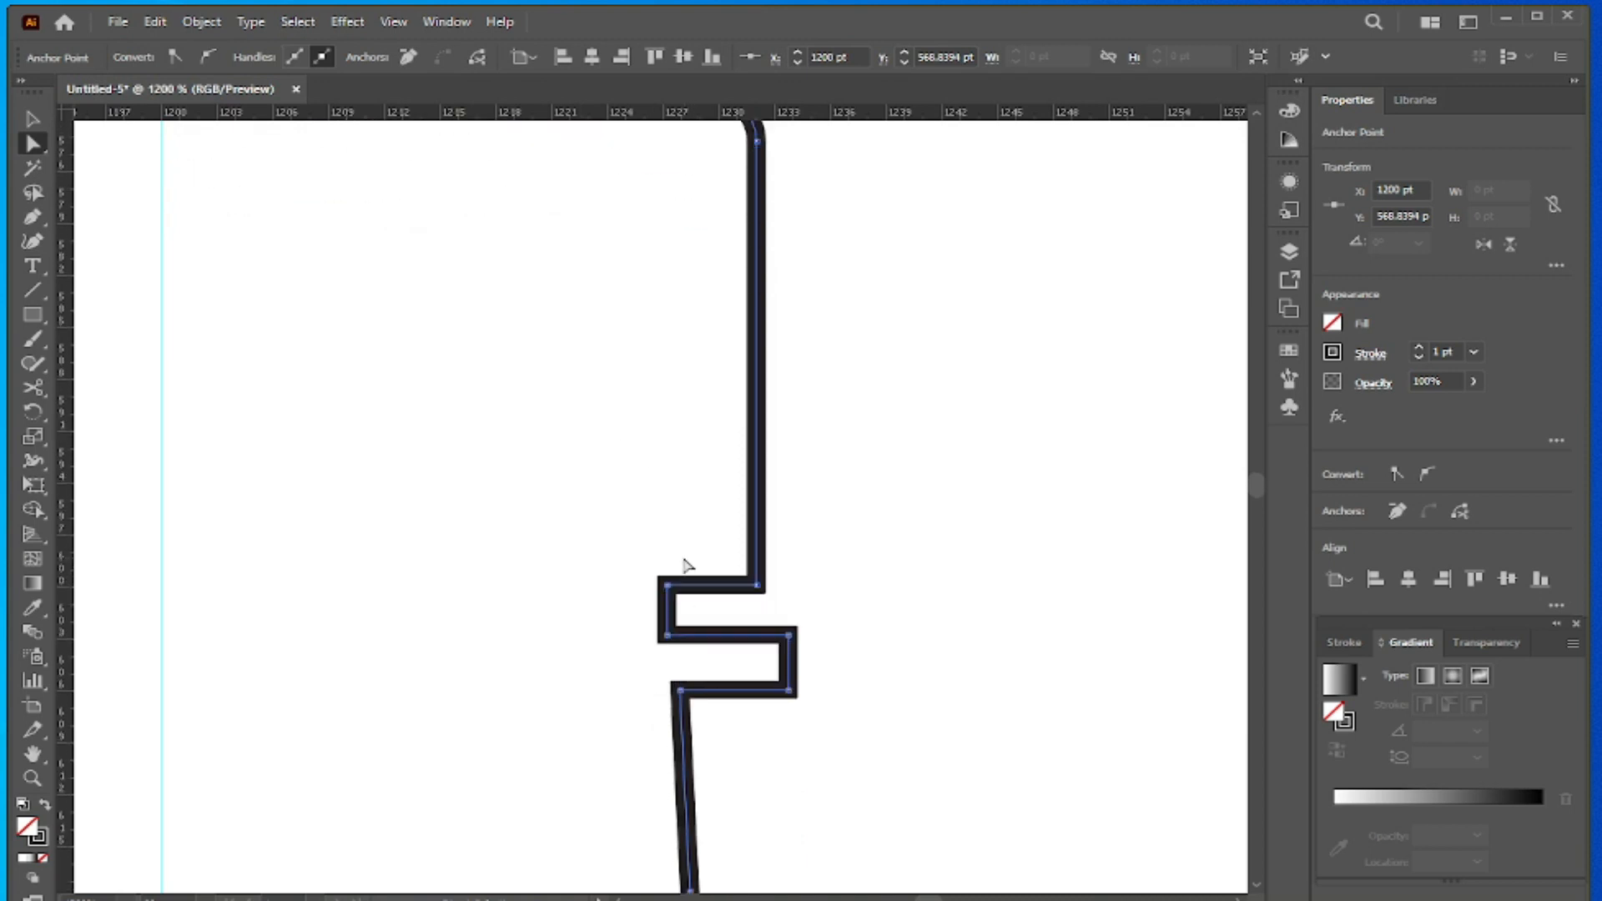
click(809, 536)
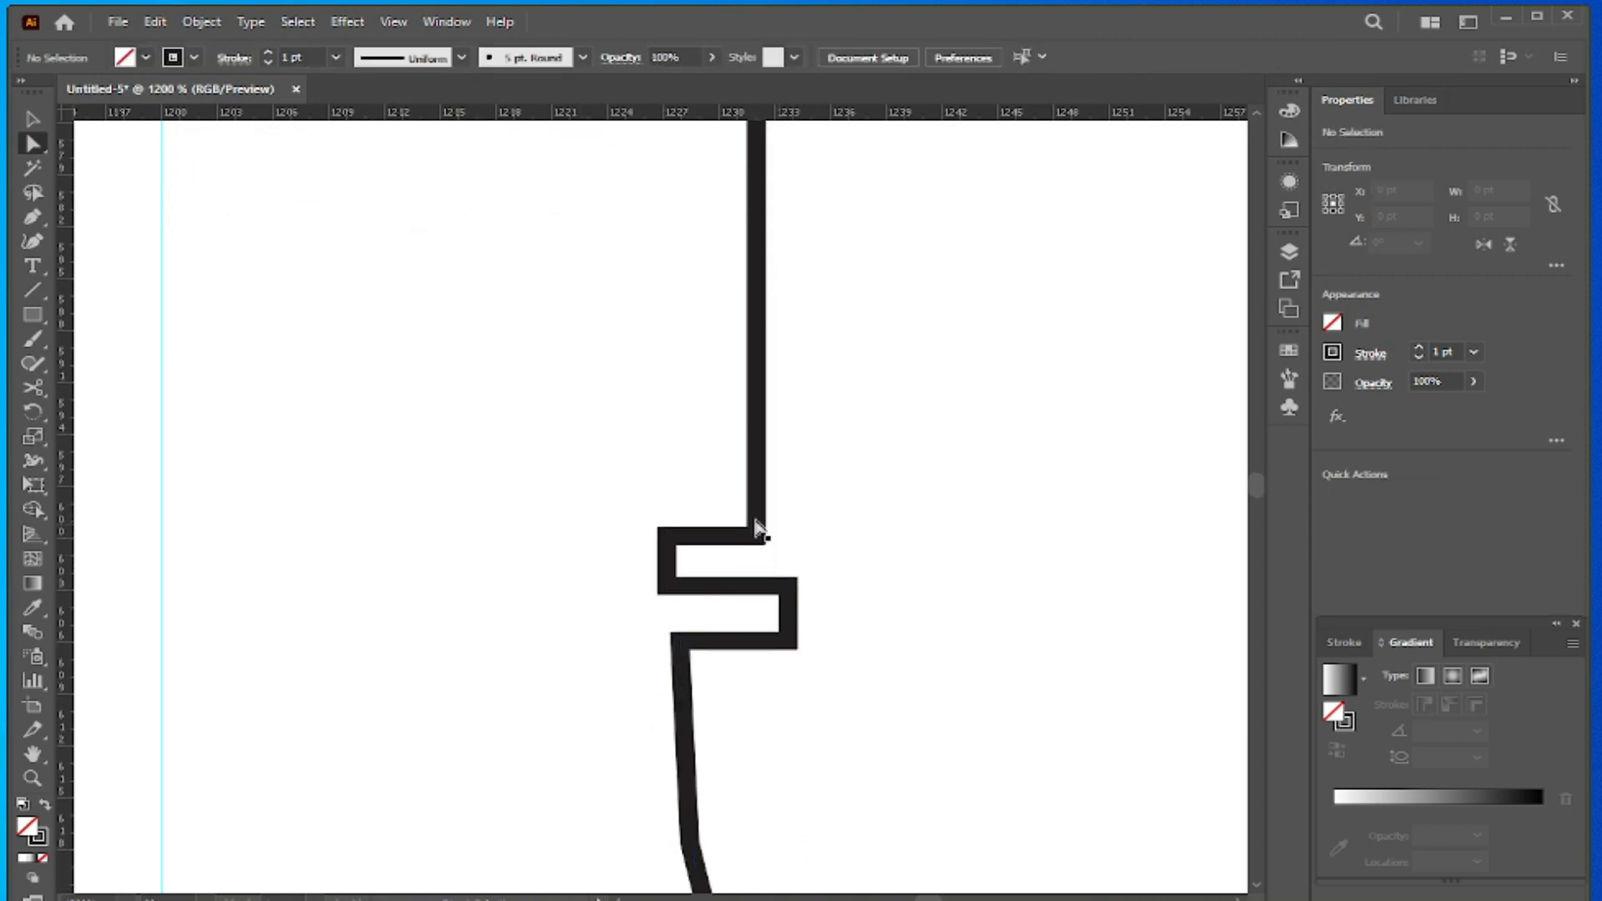
click(745, 536)
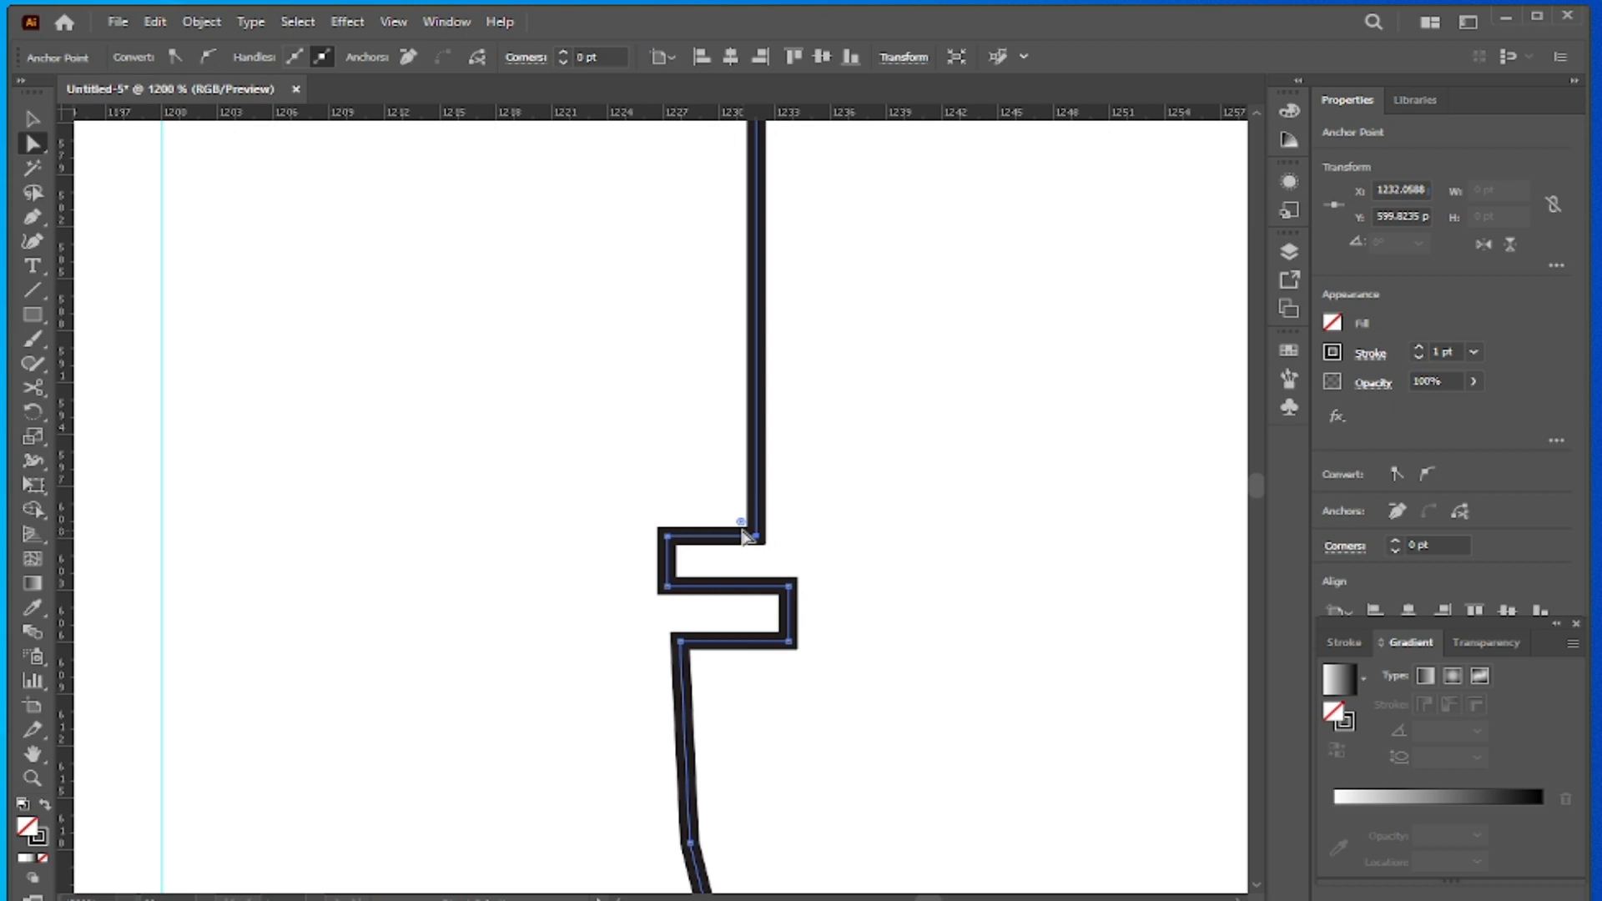
drag(740, 526, 716, 501)
click(830, 551)
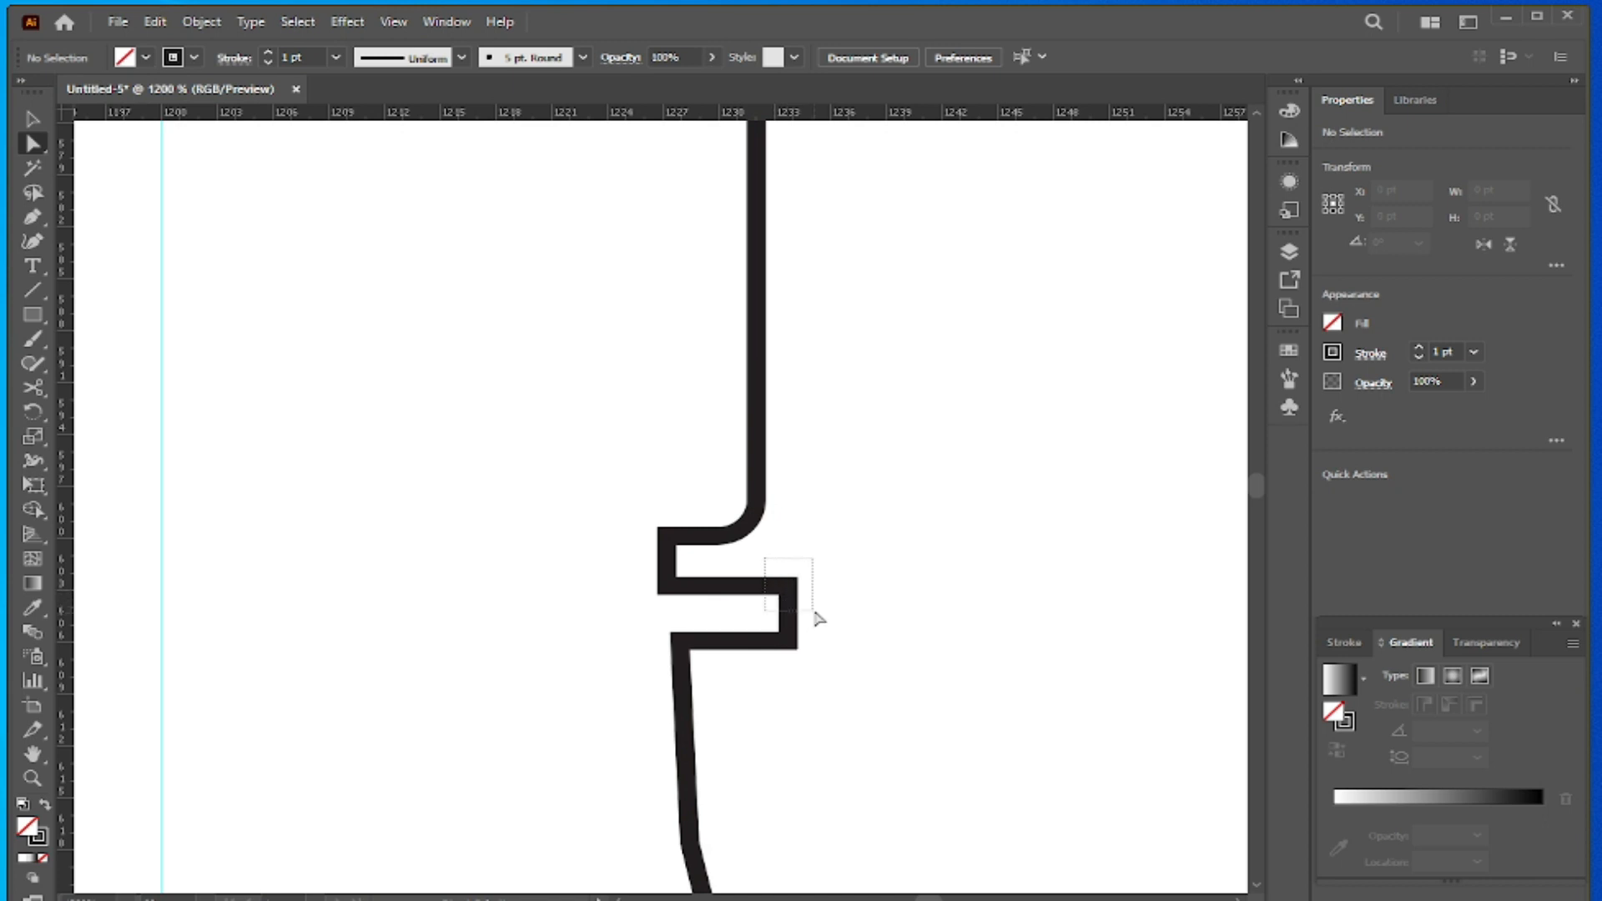
- Round the two outer right corners of the neck ring to about 1.71 pt with the live corner controls
click(785, 591)
drag(775, 605, 749, 630)
click(868, 597)
click(782, 641)
- Cut the half-bottle outline with the Scissors tool just below the neck ring, at about X 1228.13 pt, Y 609.95 pt
scroll(456, 460, down, 3)
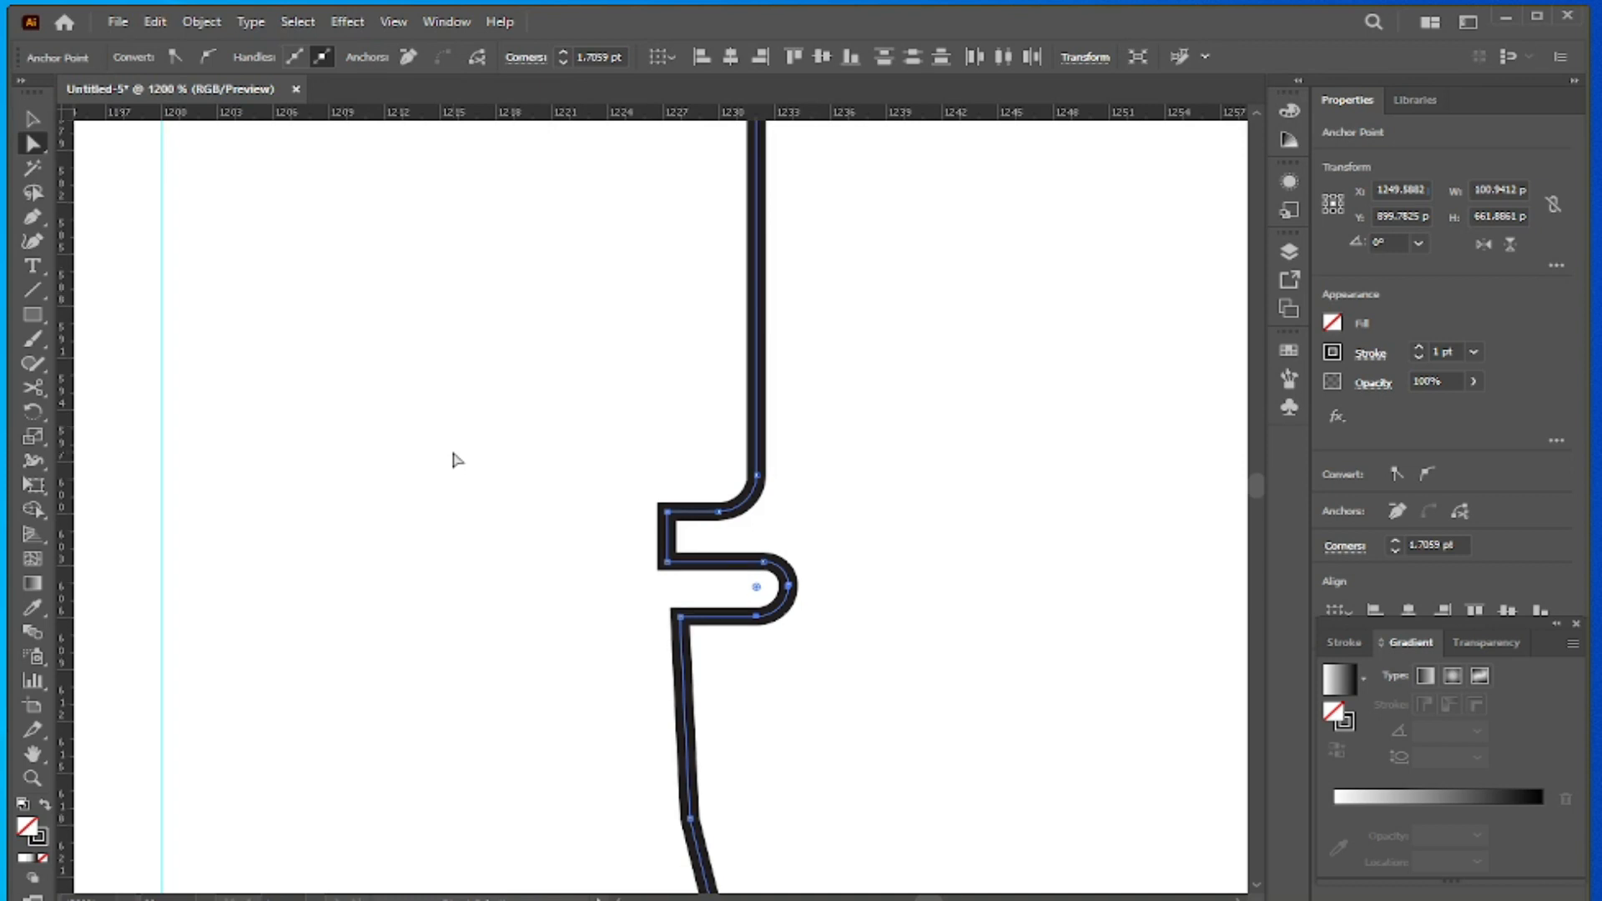
scroll(459, 462, down, 5)
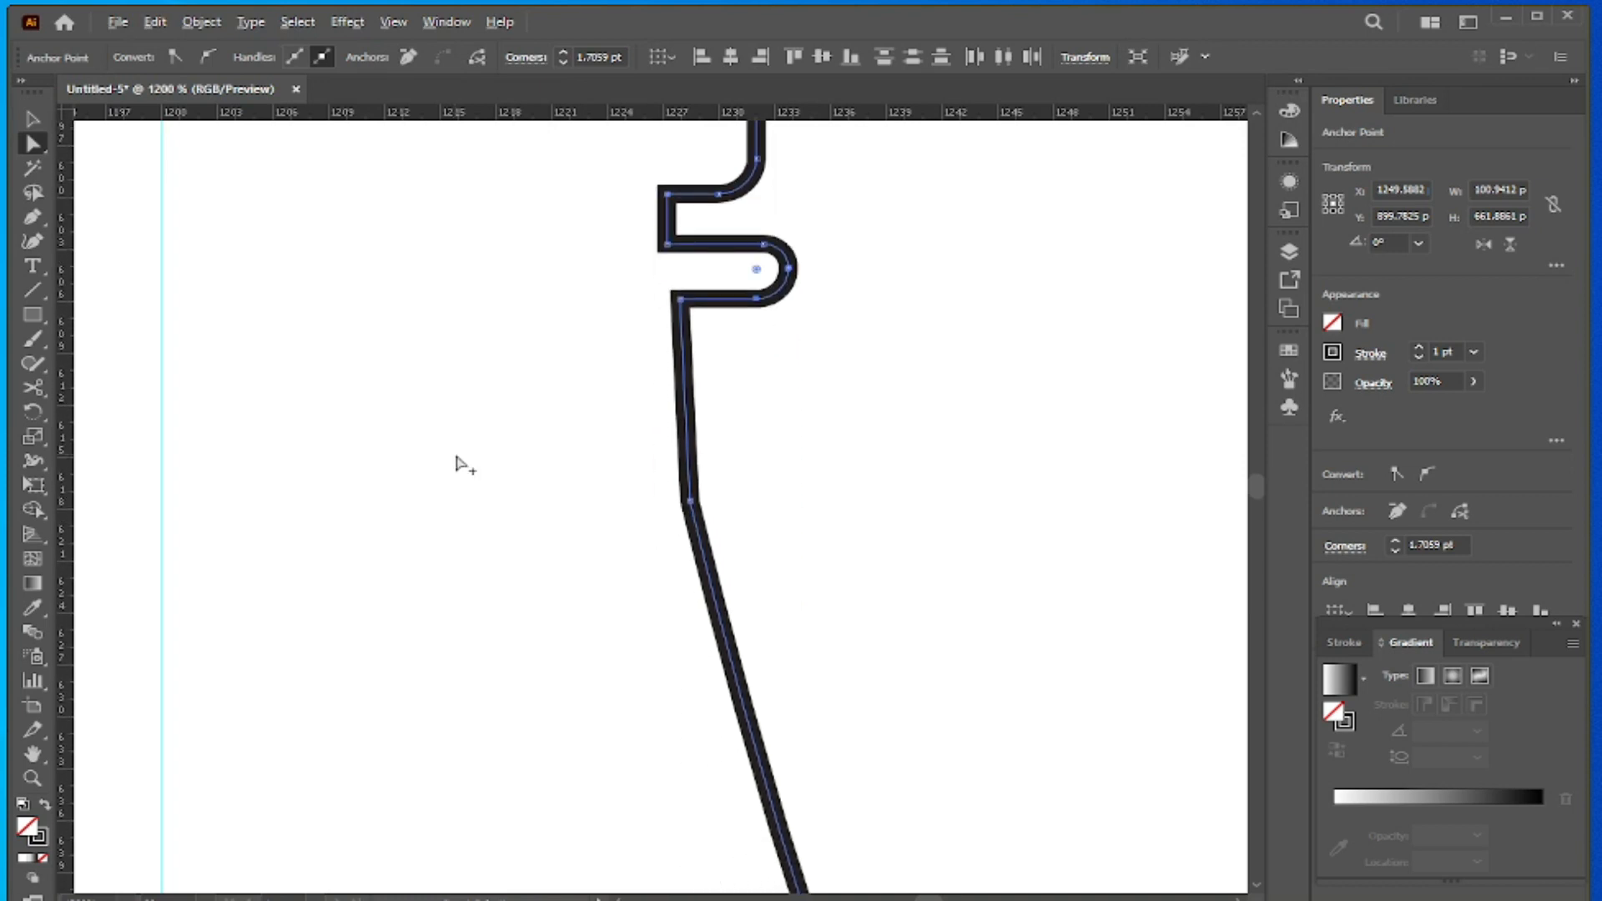
scroll(455, 464, down, 1)
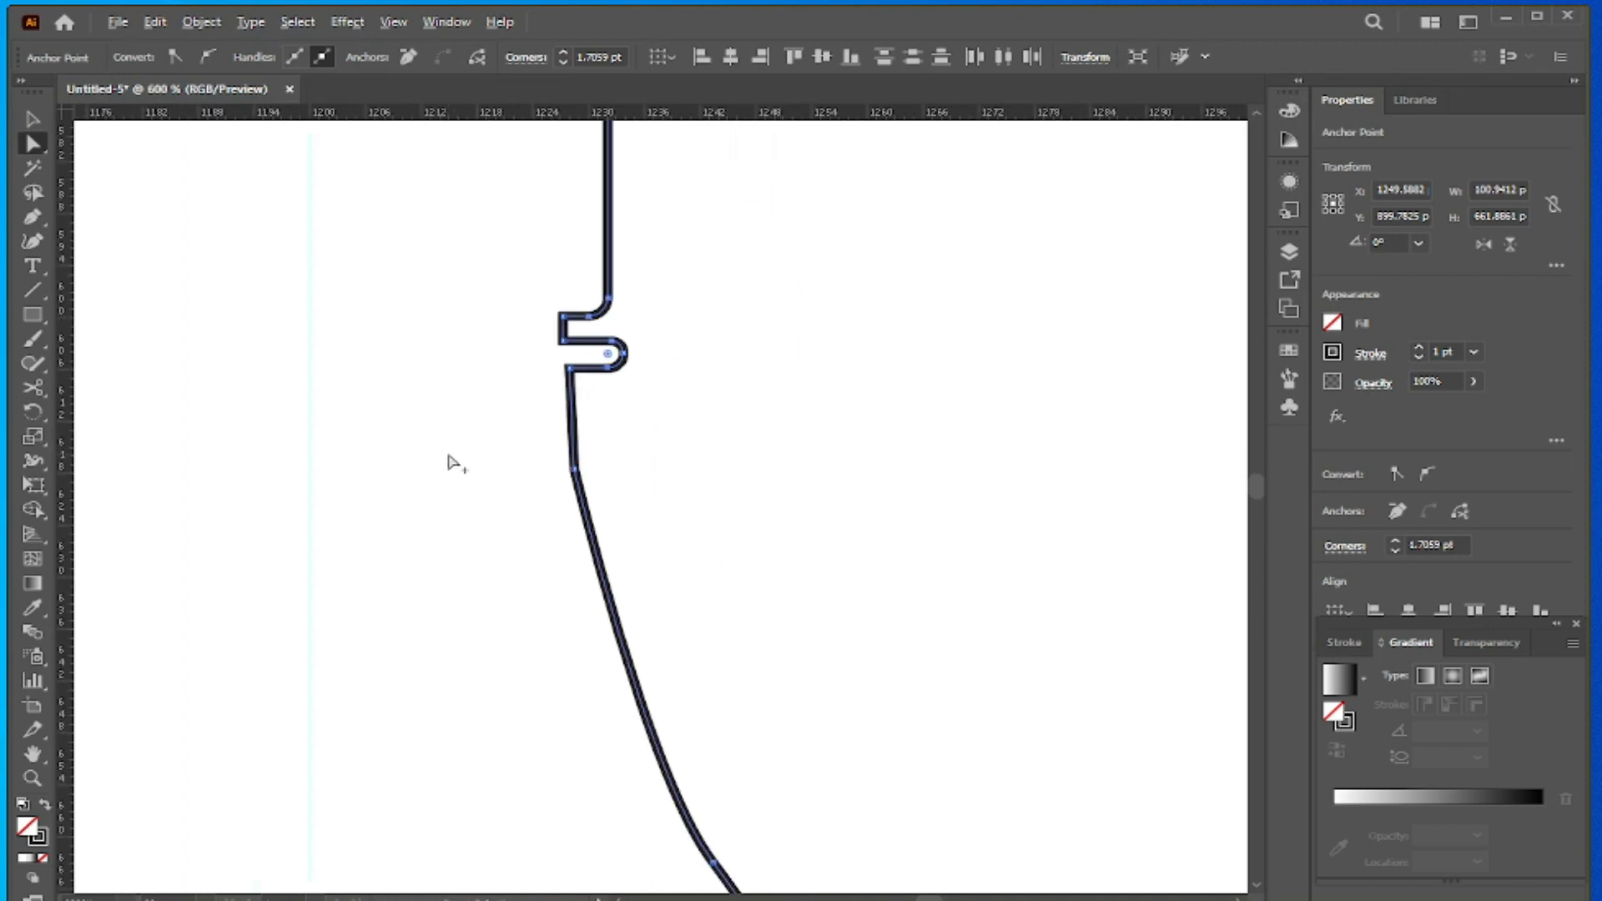
scroll(456, 464, down, 1)
scroll(453, 461, down, 2)
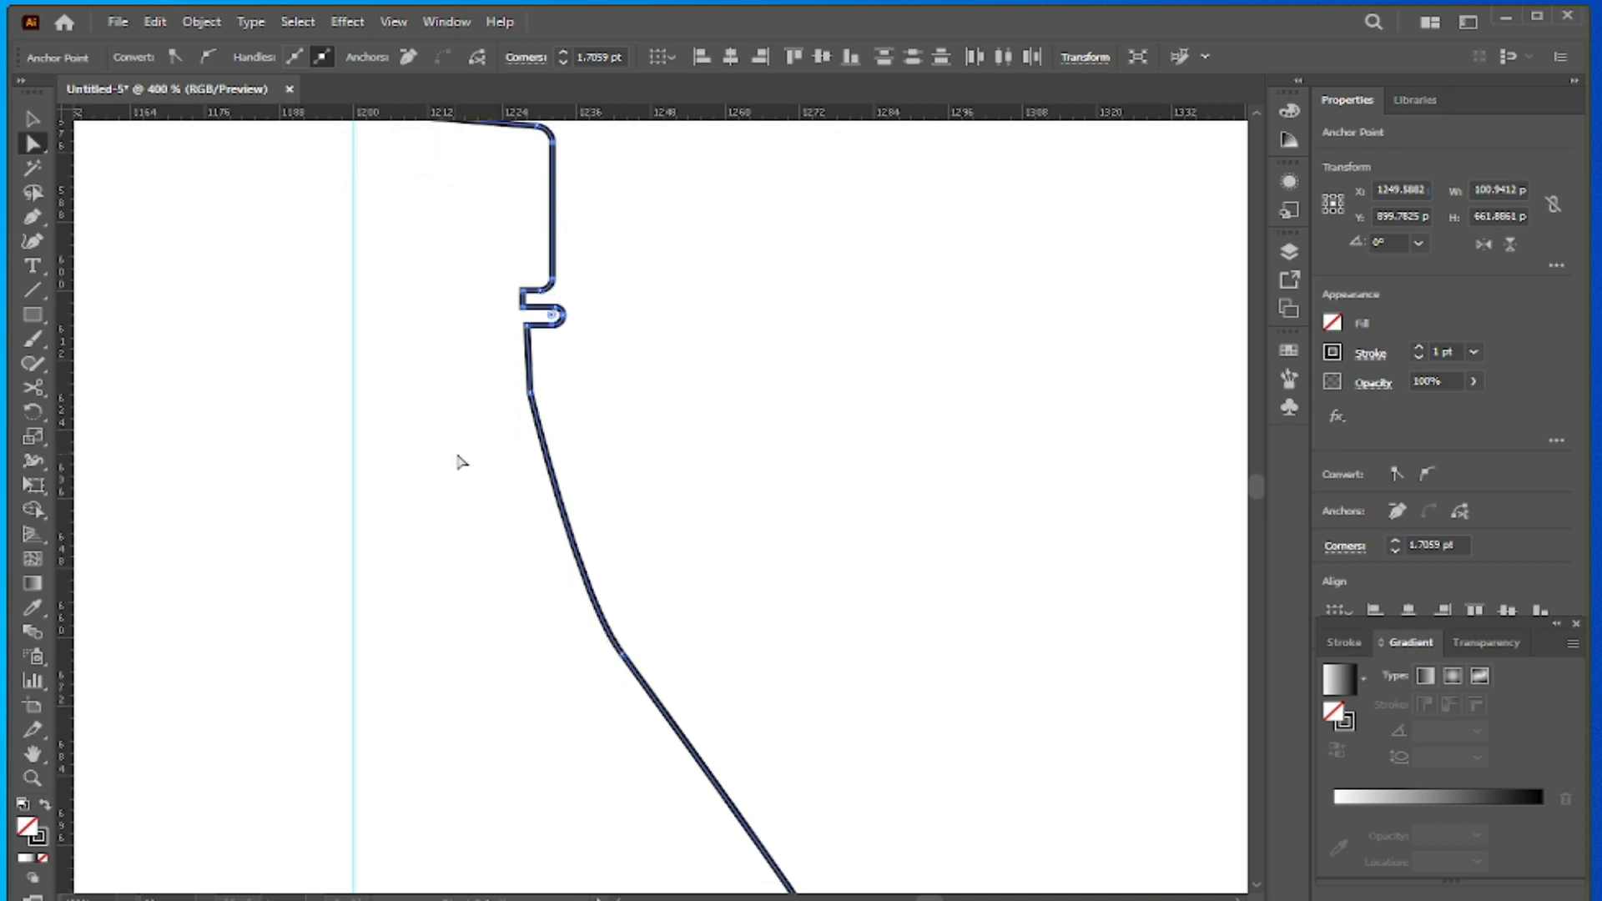
click(34, 122)
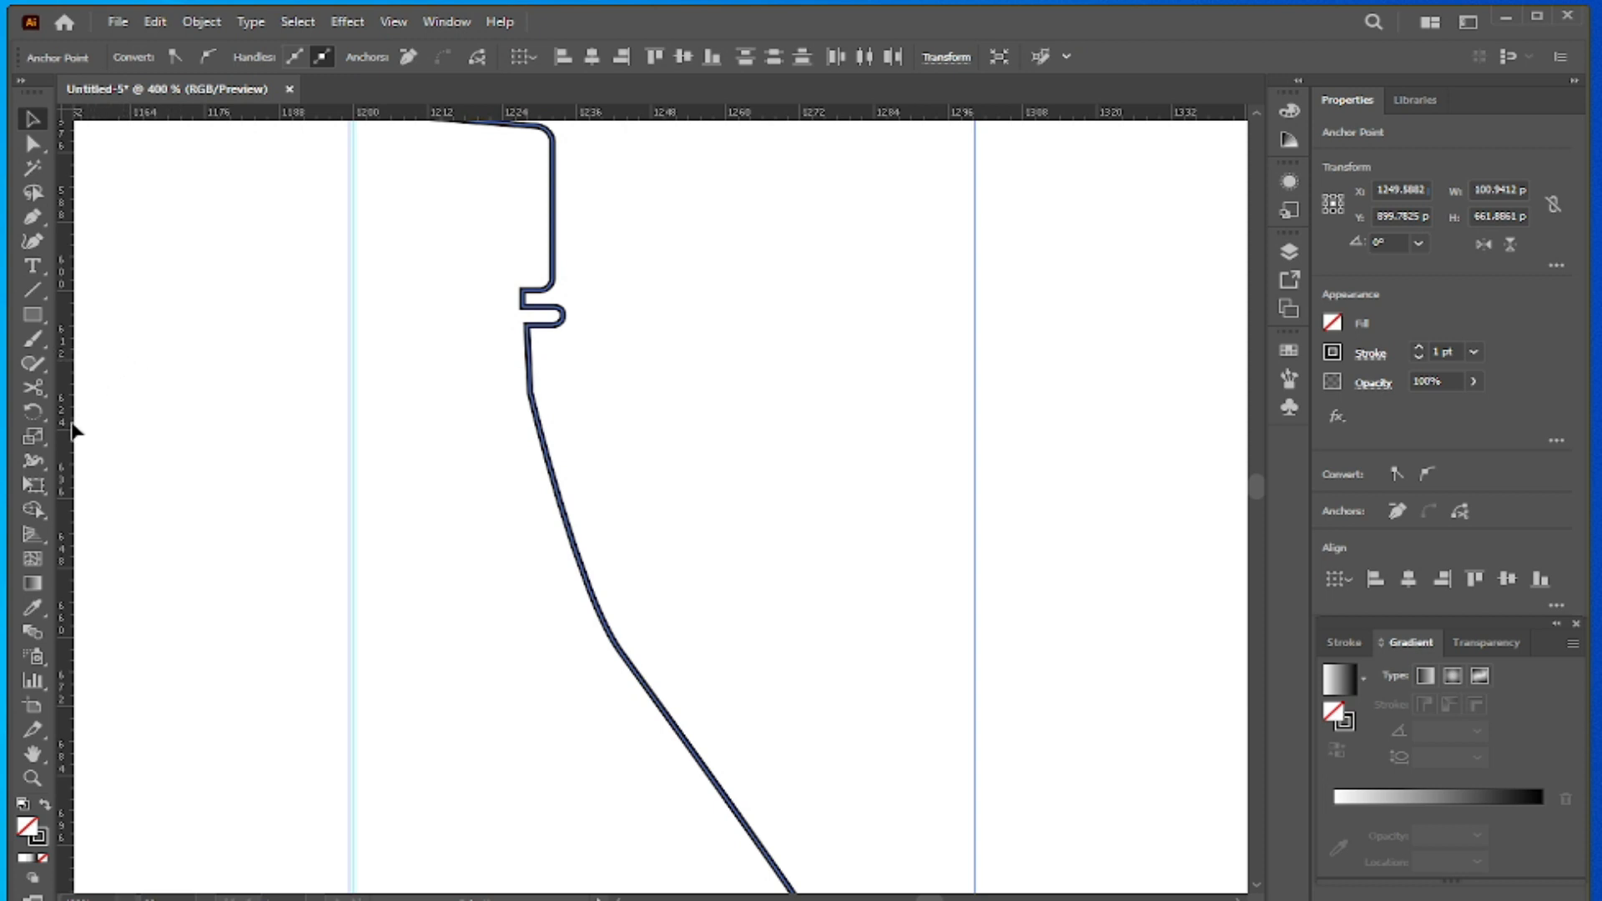
mouse_move(32, 388)
mouse_down()
mouse_move(133, 387)
mouse_move(133, 412)
mouse_up()
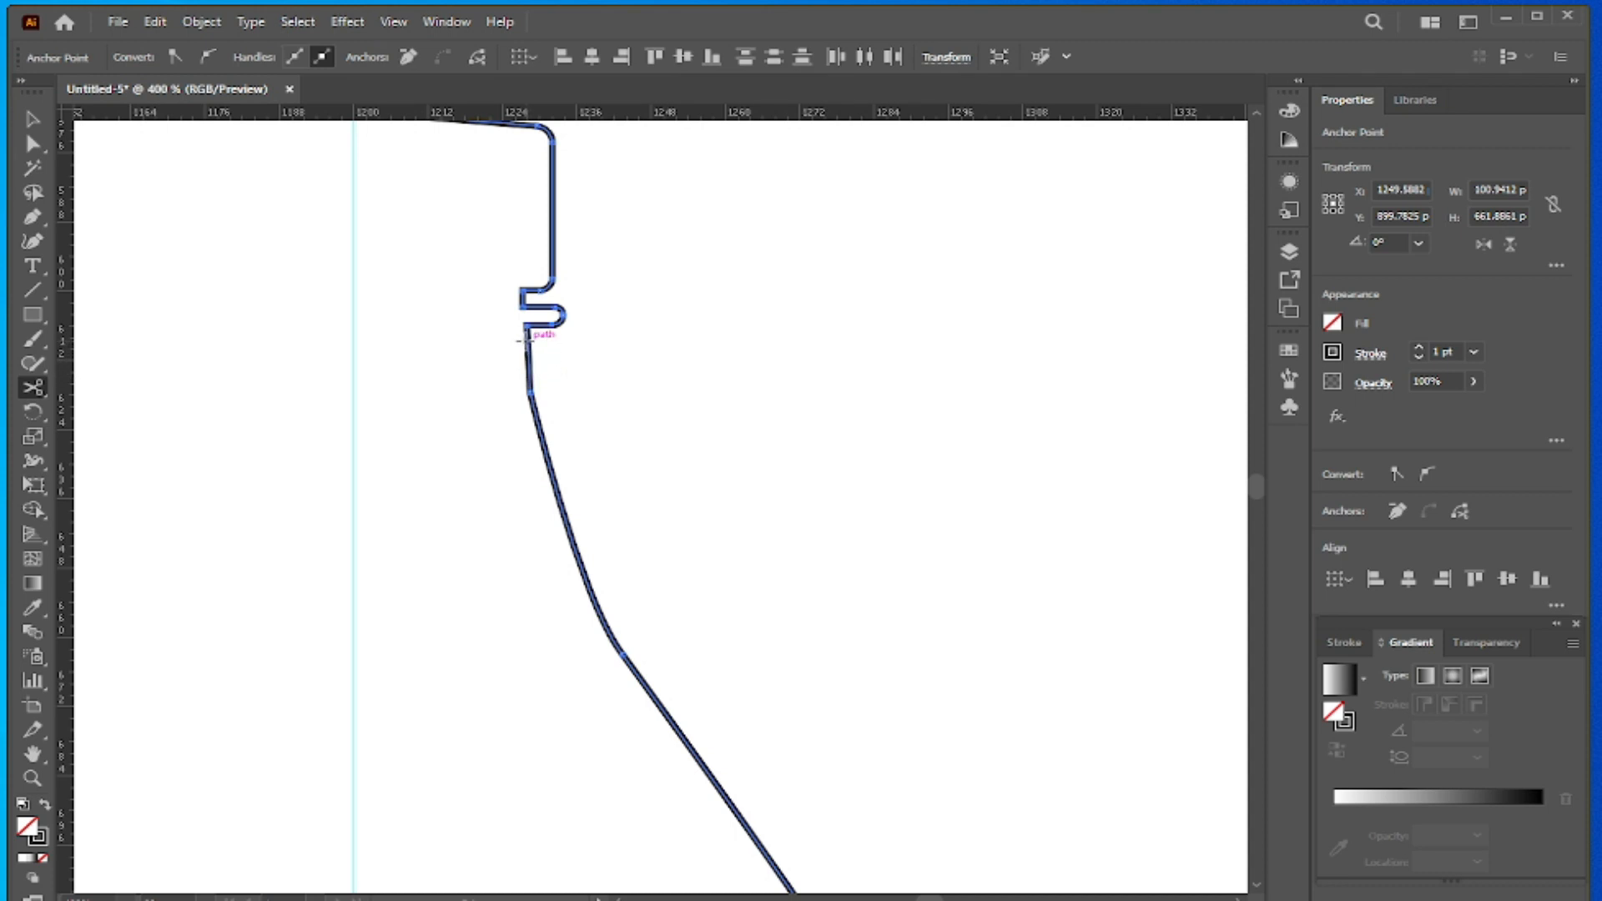
click(527, 347)
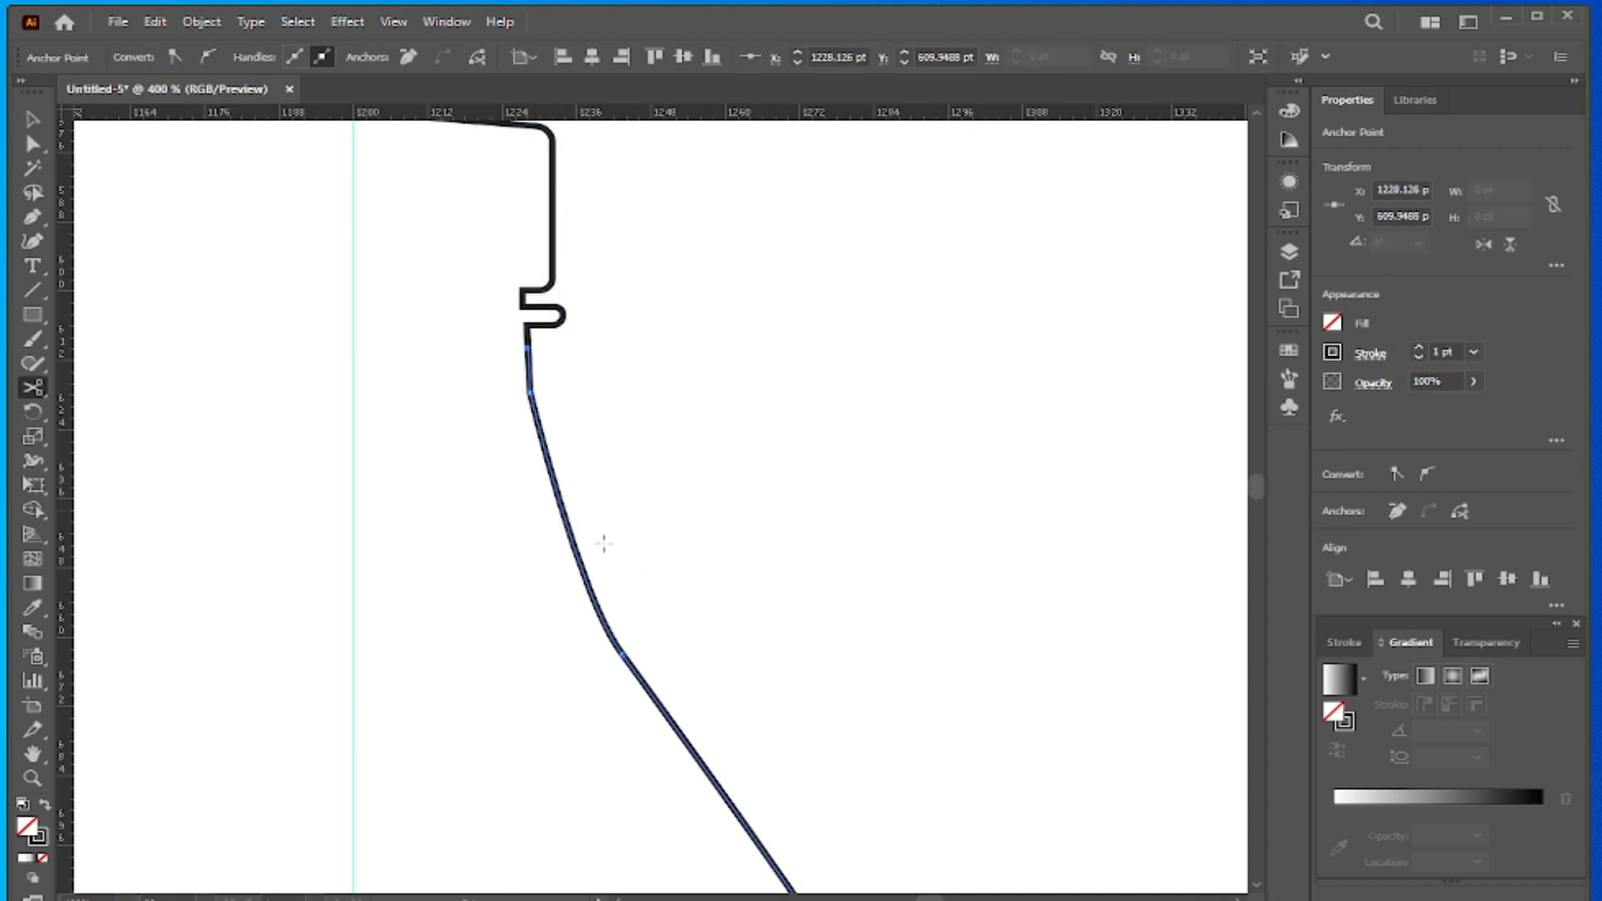
- Cut the outline again on the straight shoulder slope, at about X 1273.33 pt, Y 708.15 pt
scroll(709, 708, down, 3)
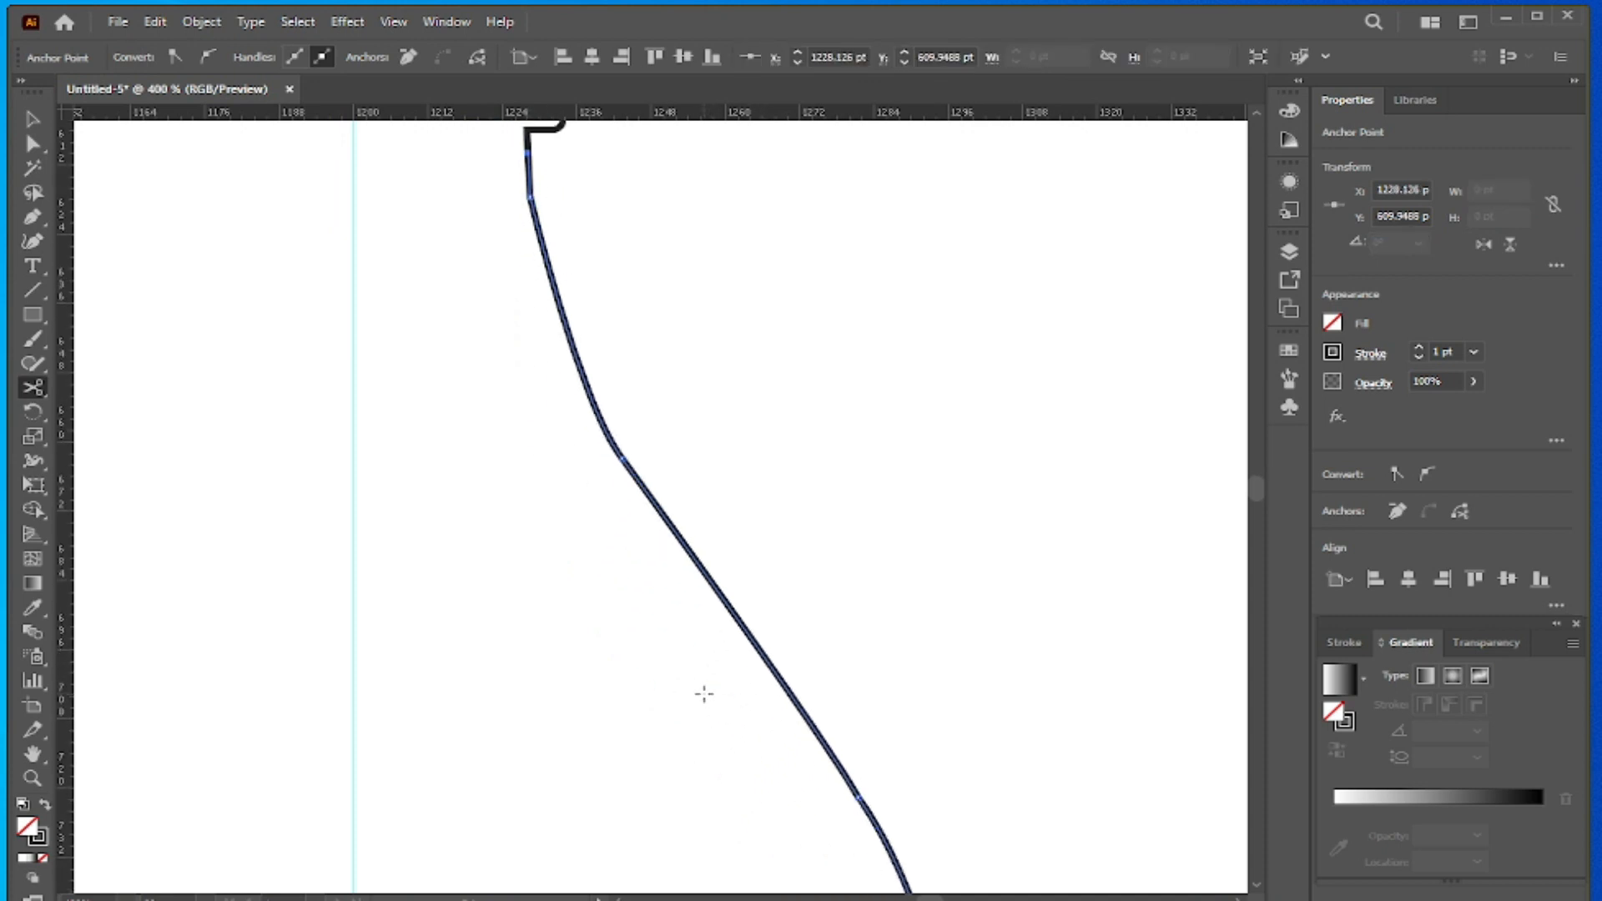
scroll(835, 628, down, 3)
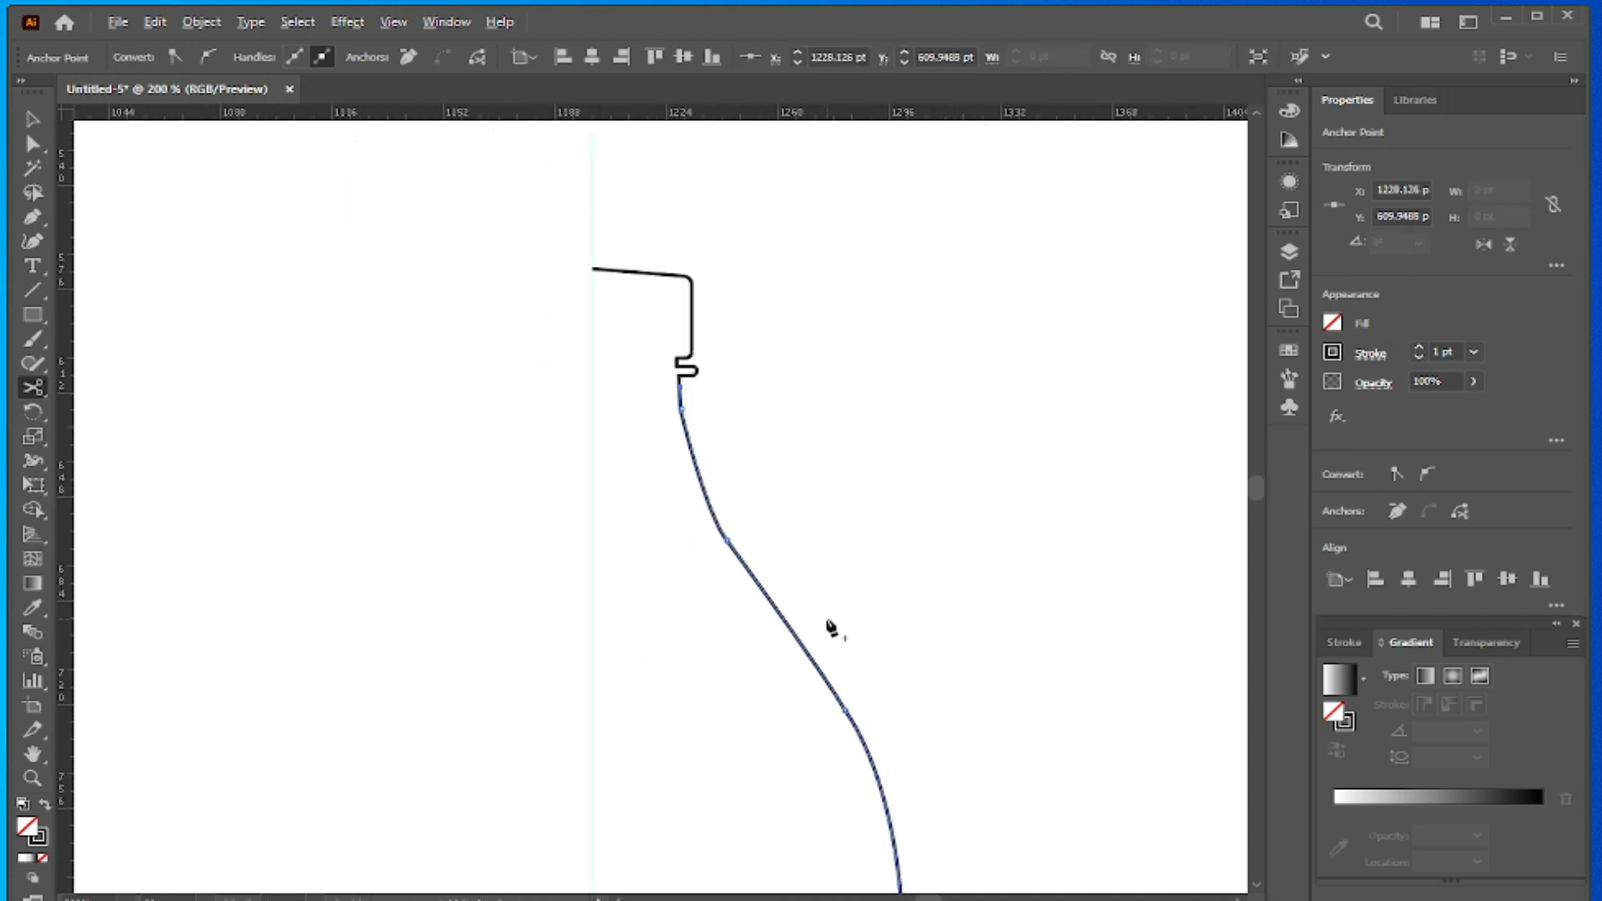
scroll(826, 625, down, 2)
scroll(825, 622, down, 1)
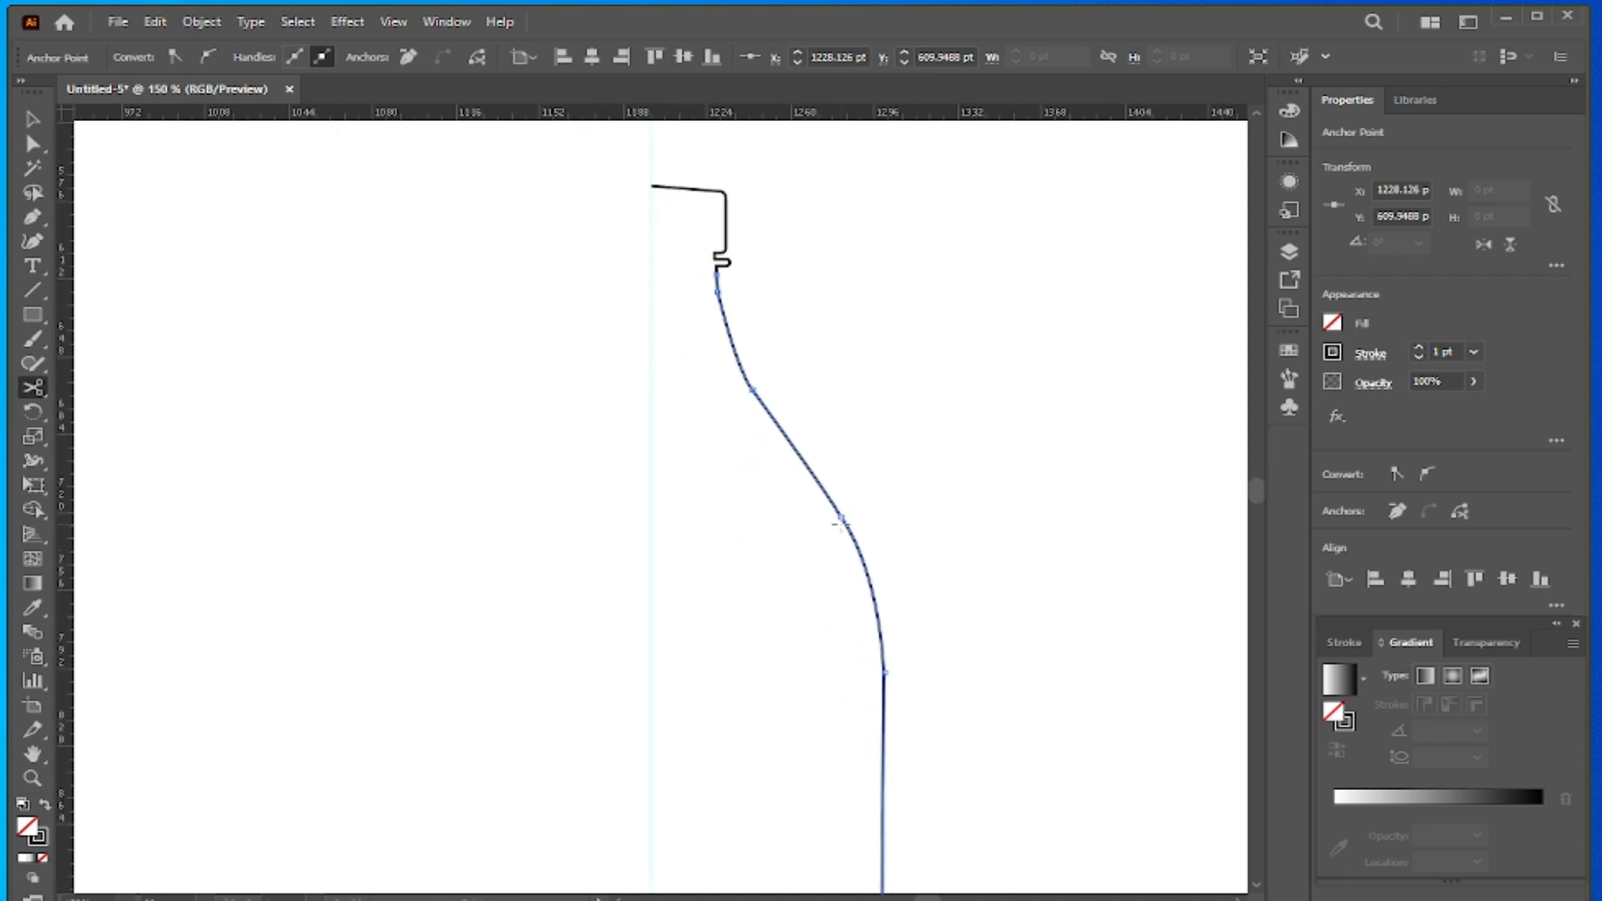
click(822, 487)
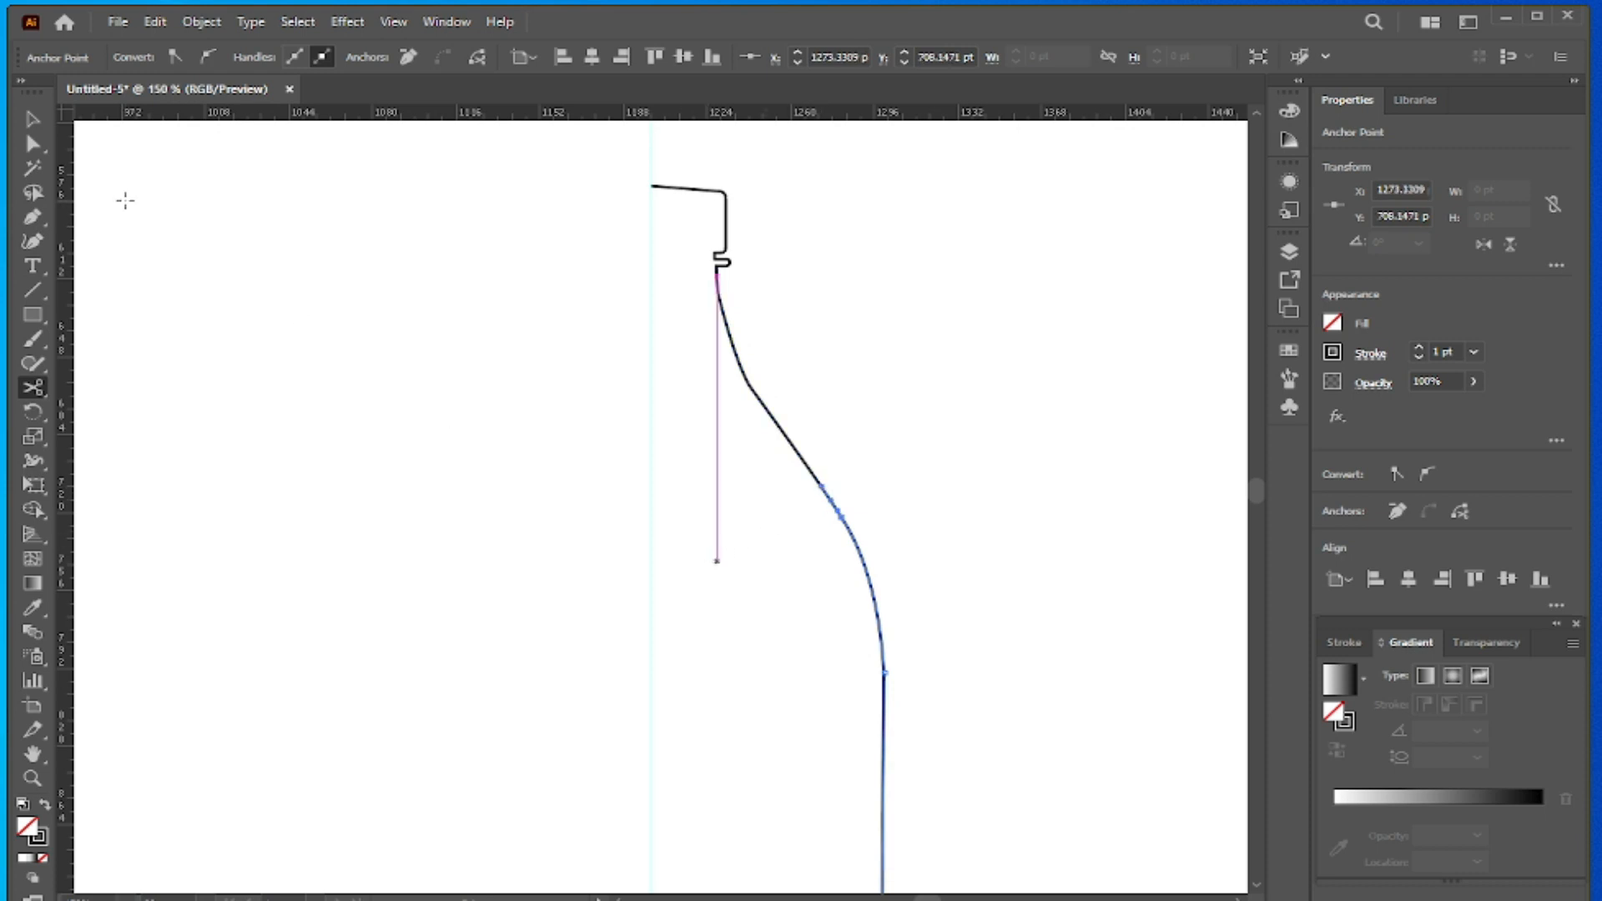
- Move the cut neck section about 43 pt to the right, away from the cap and body paths
key(v)
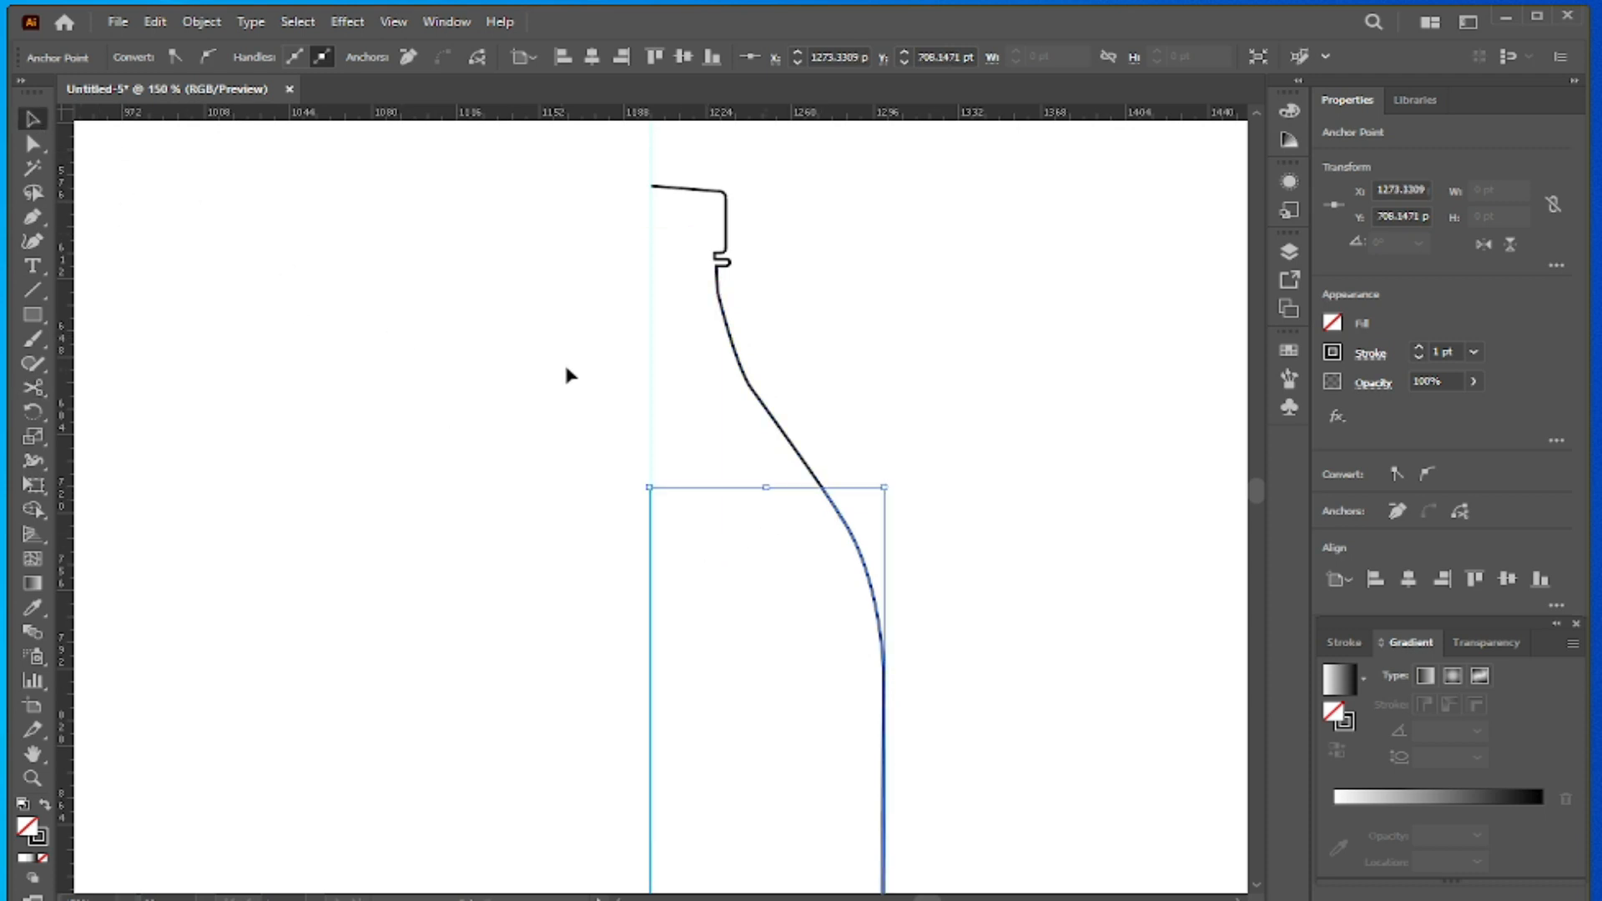
click(744, 382)
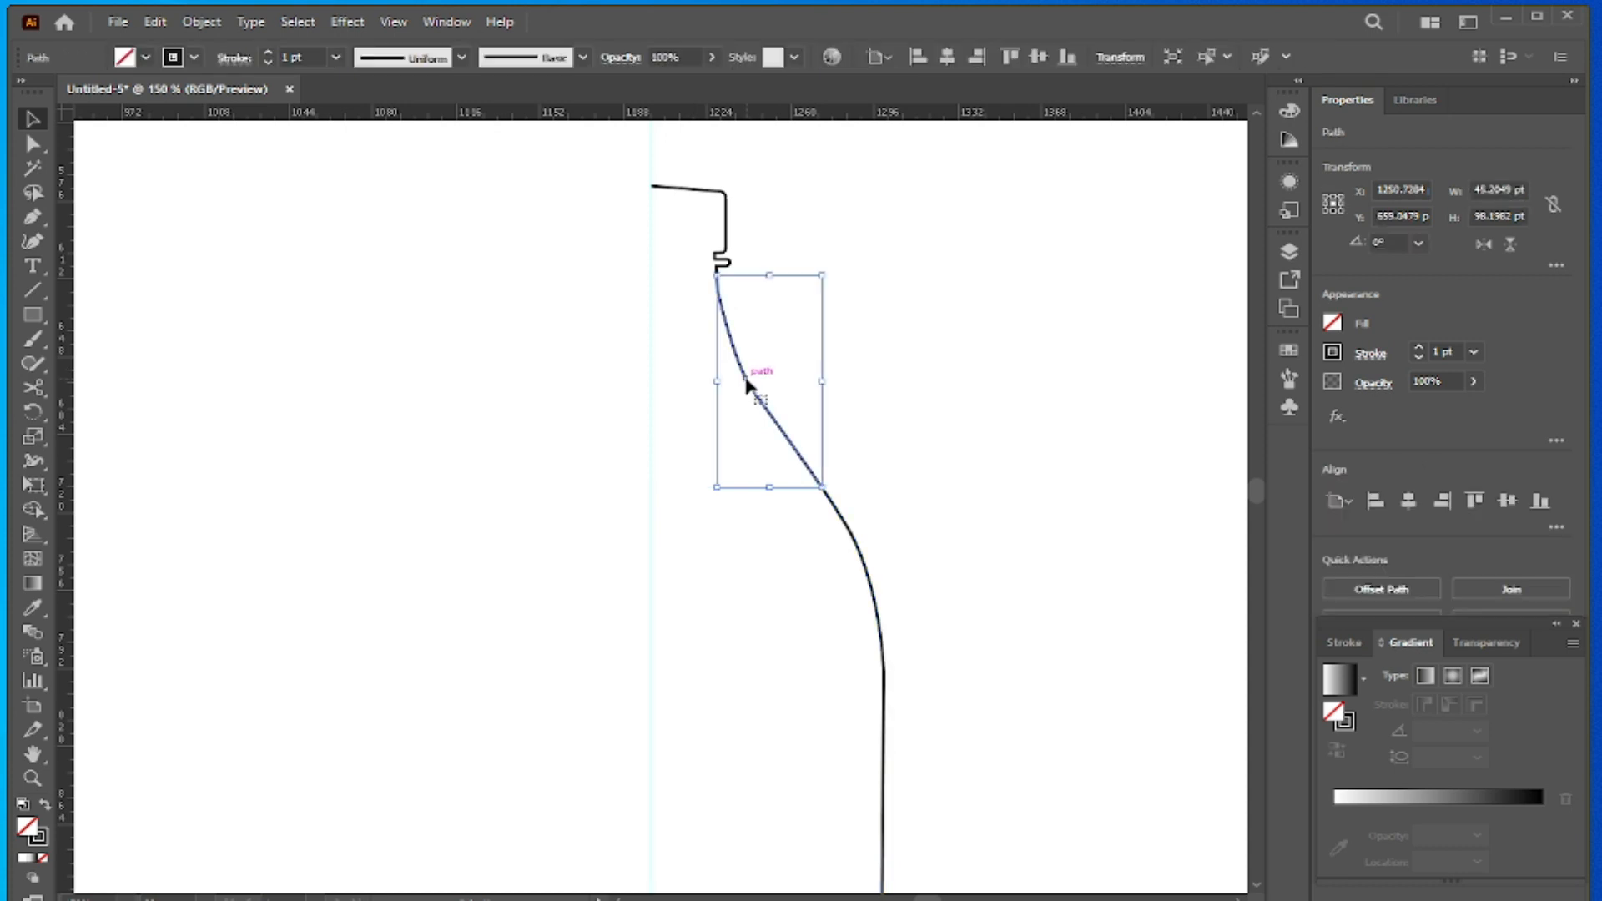
drag(745, 383, 843, 387)
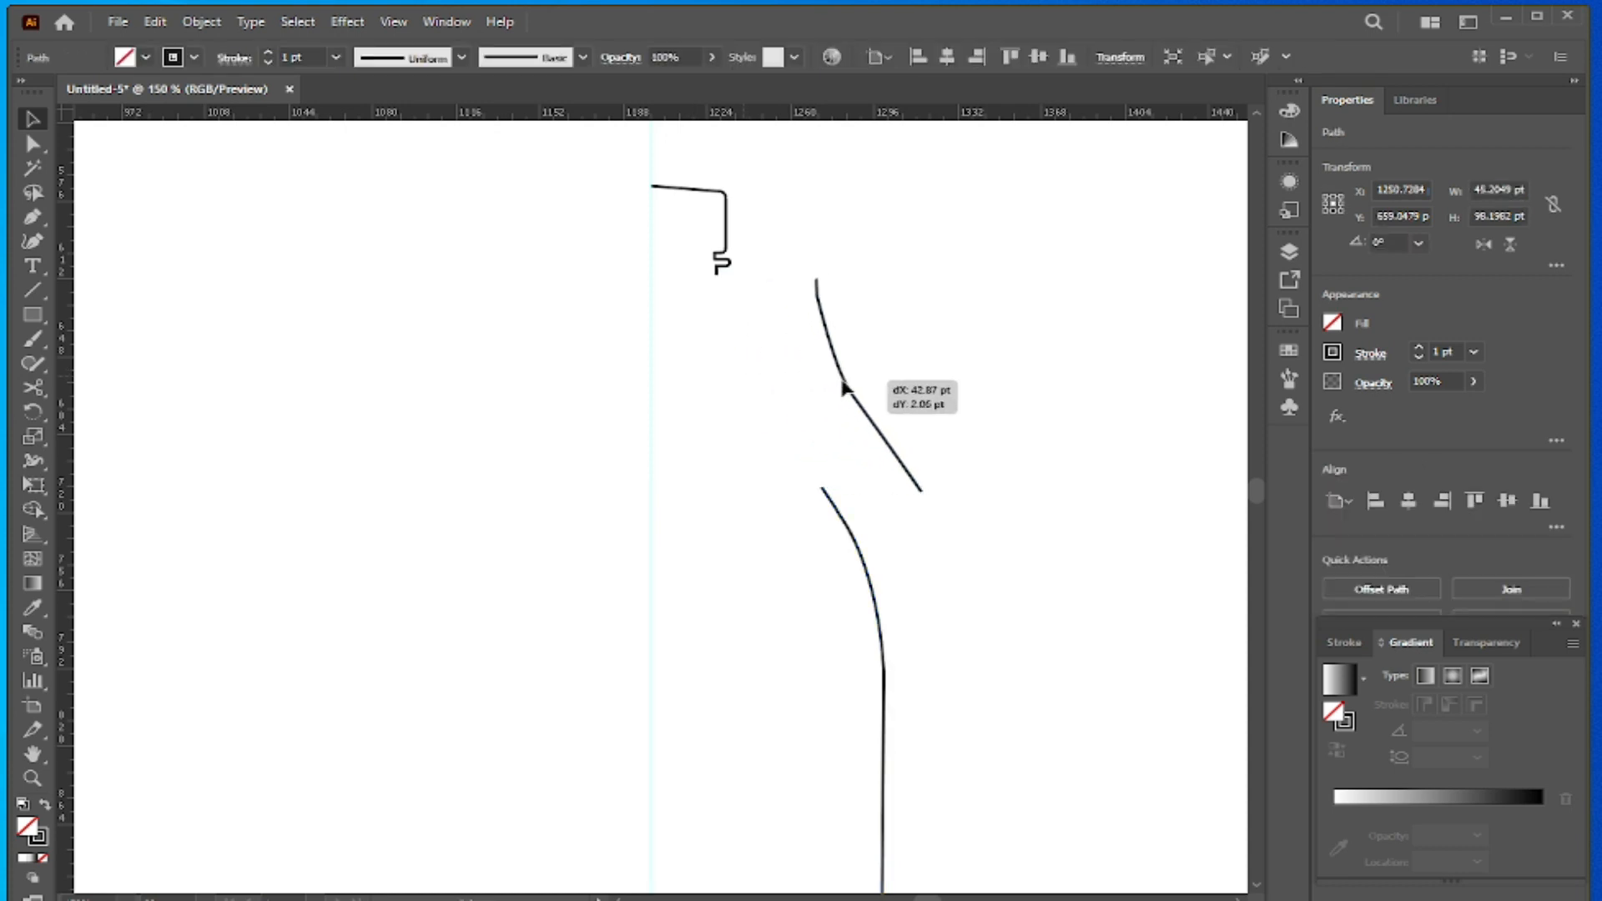
- Extend the cap path's lower end with a straight horizontal Pen segment to the guide at X 1200 pt and end the path
scroll(696, 347, up, 2)
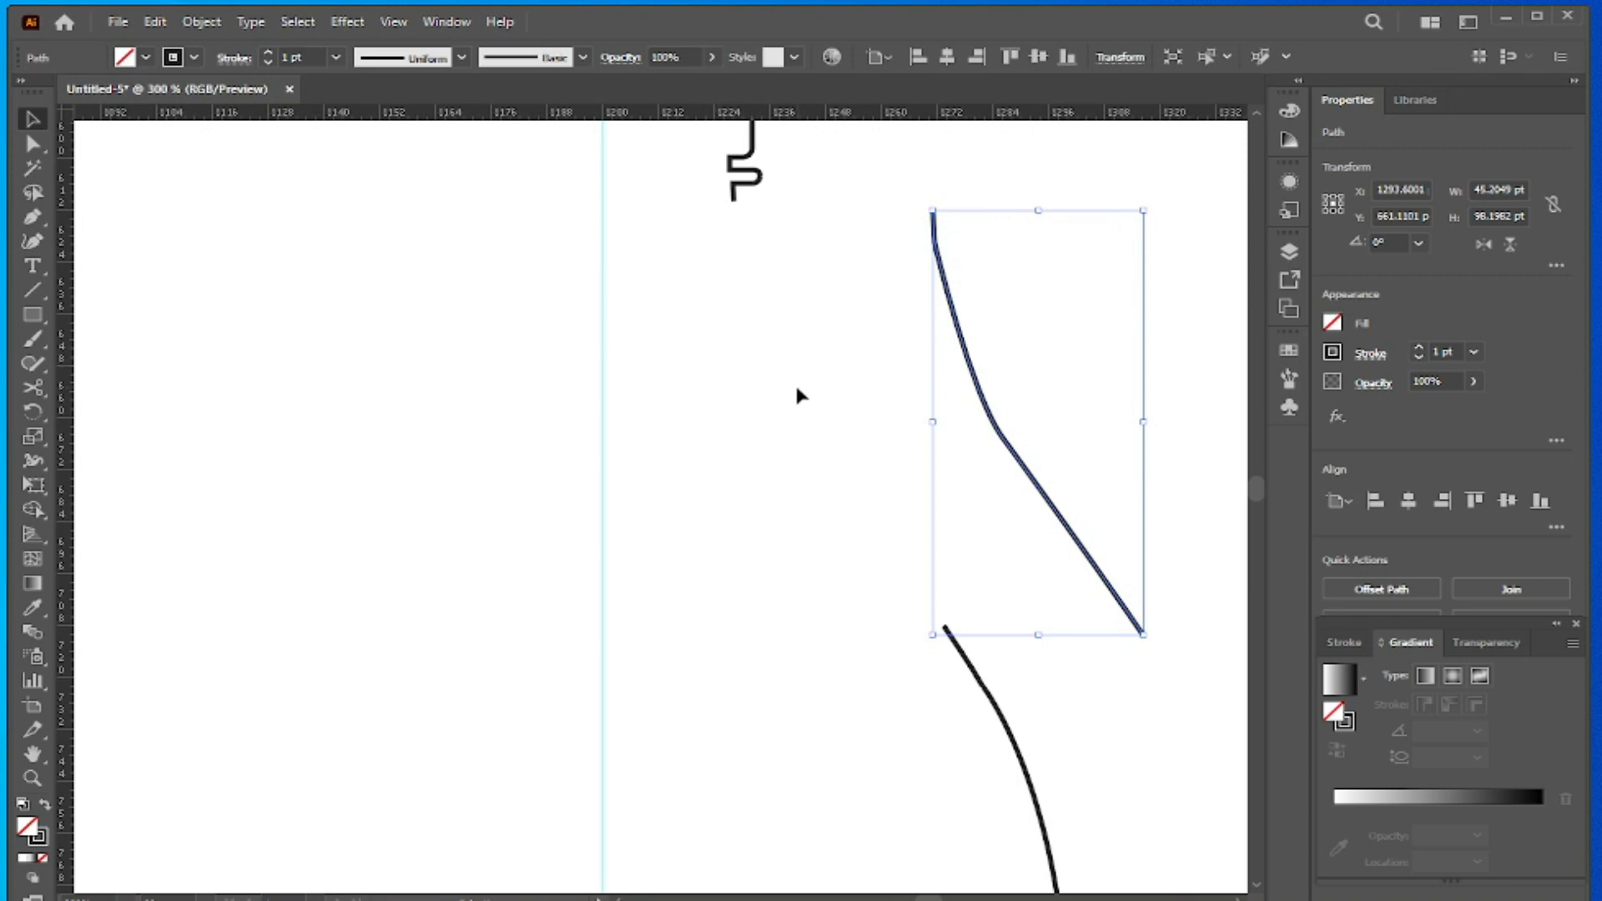
scroll(794, 382, up, 2)
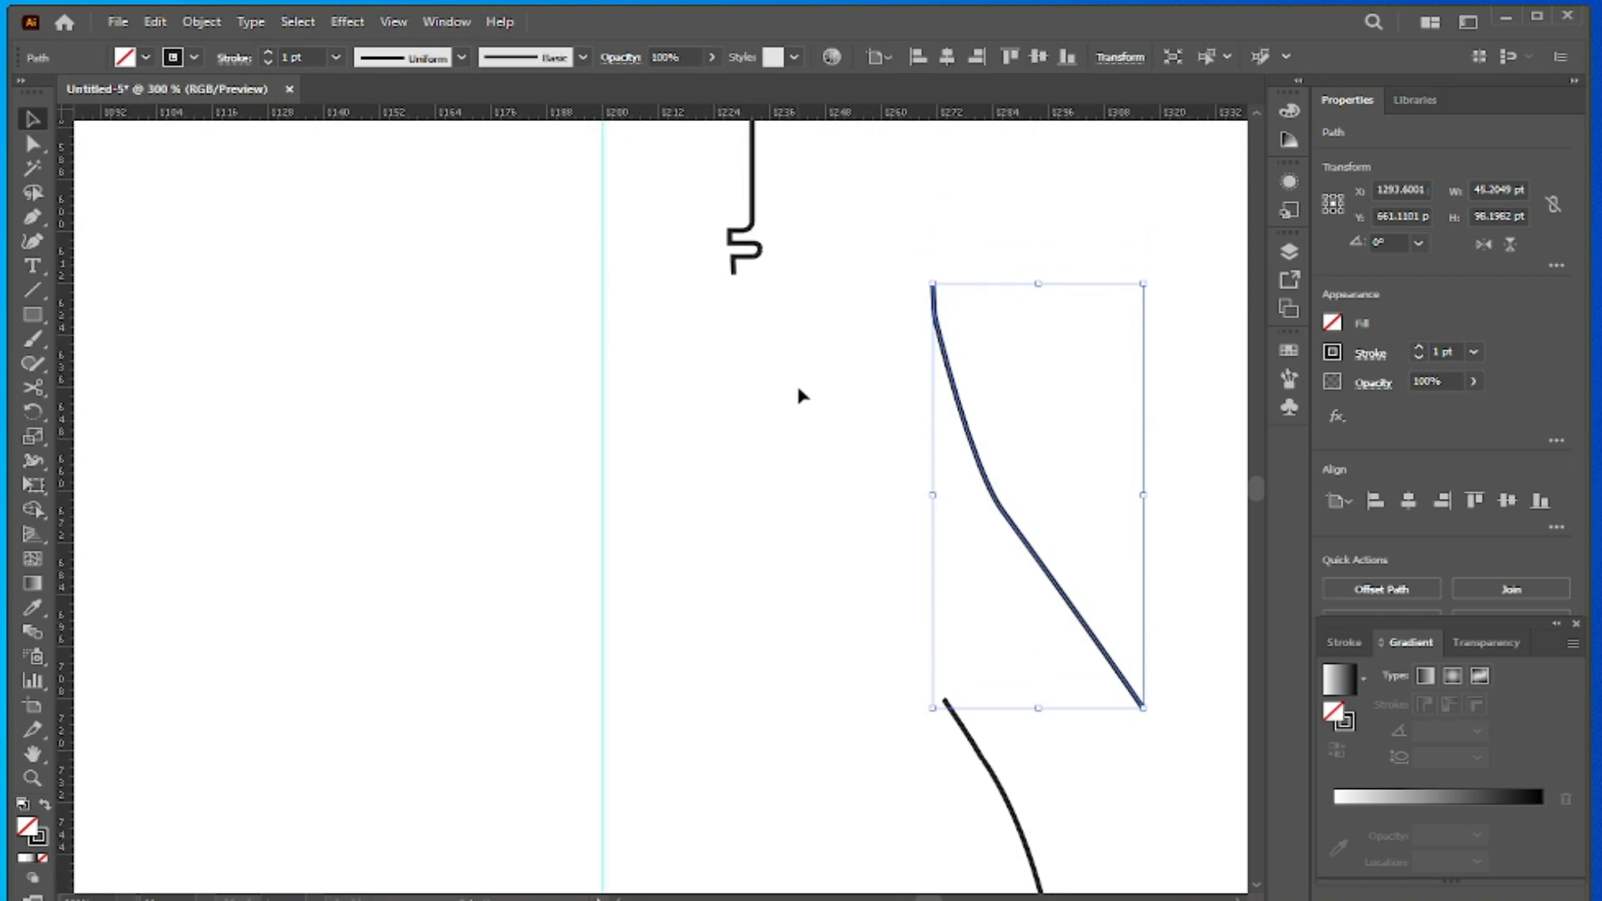
click(30, 219)
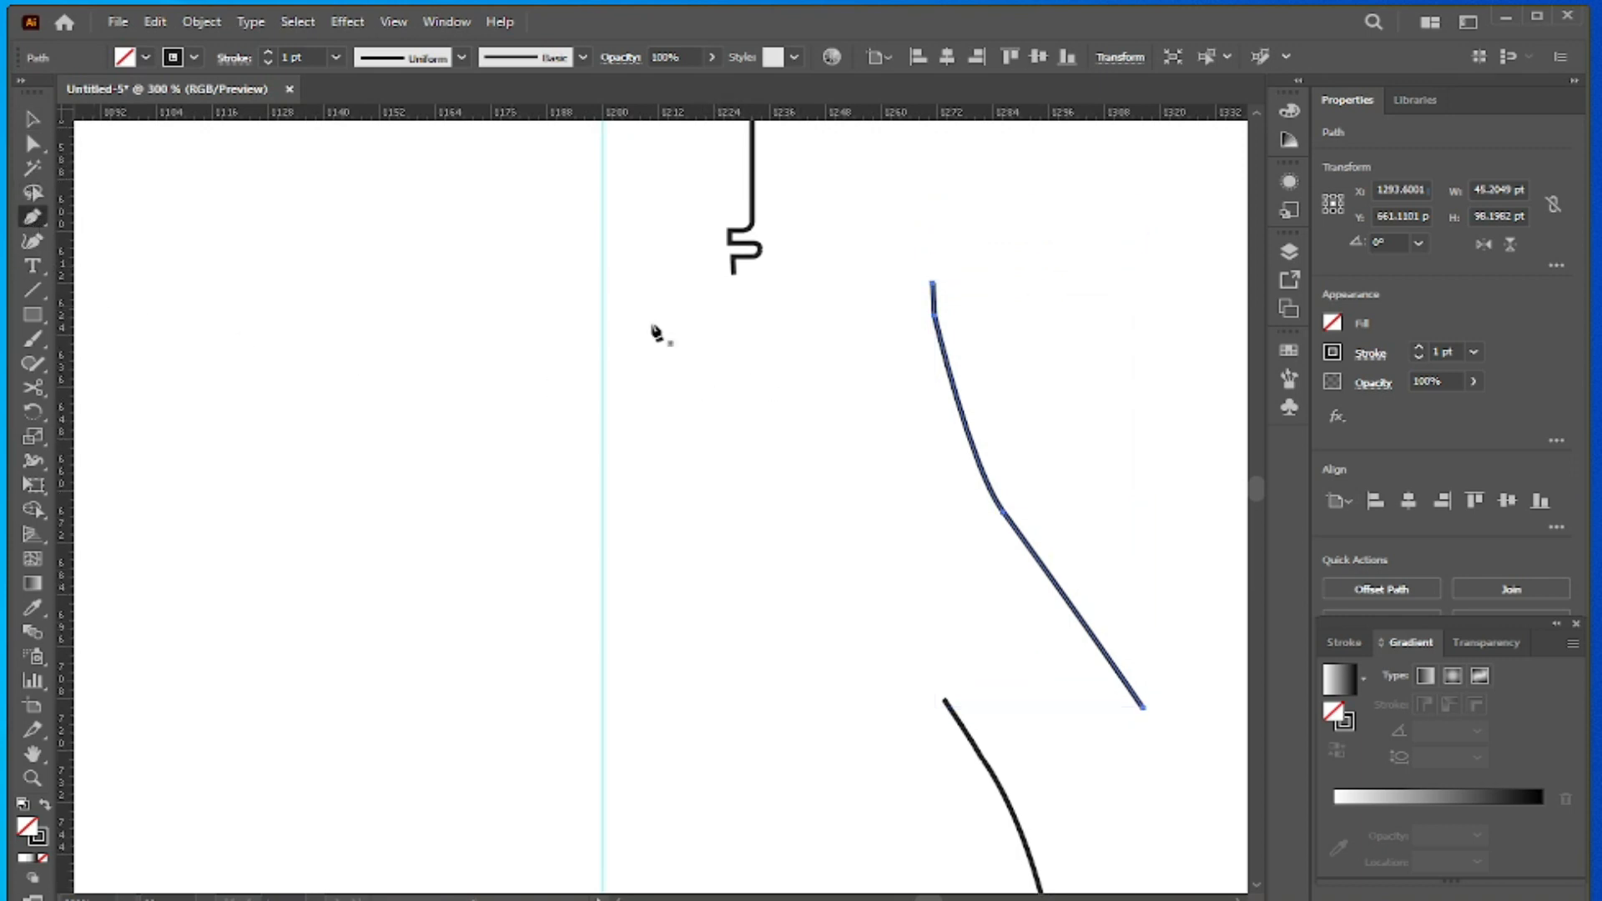
click(733, 275)
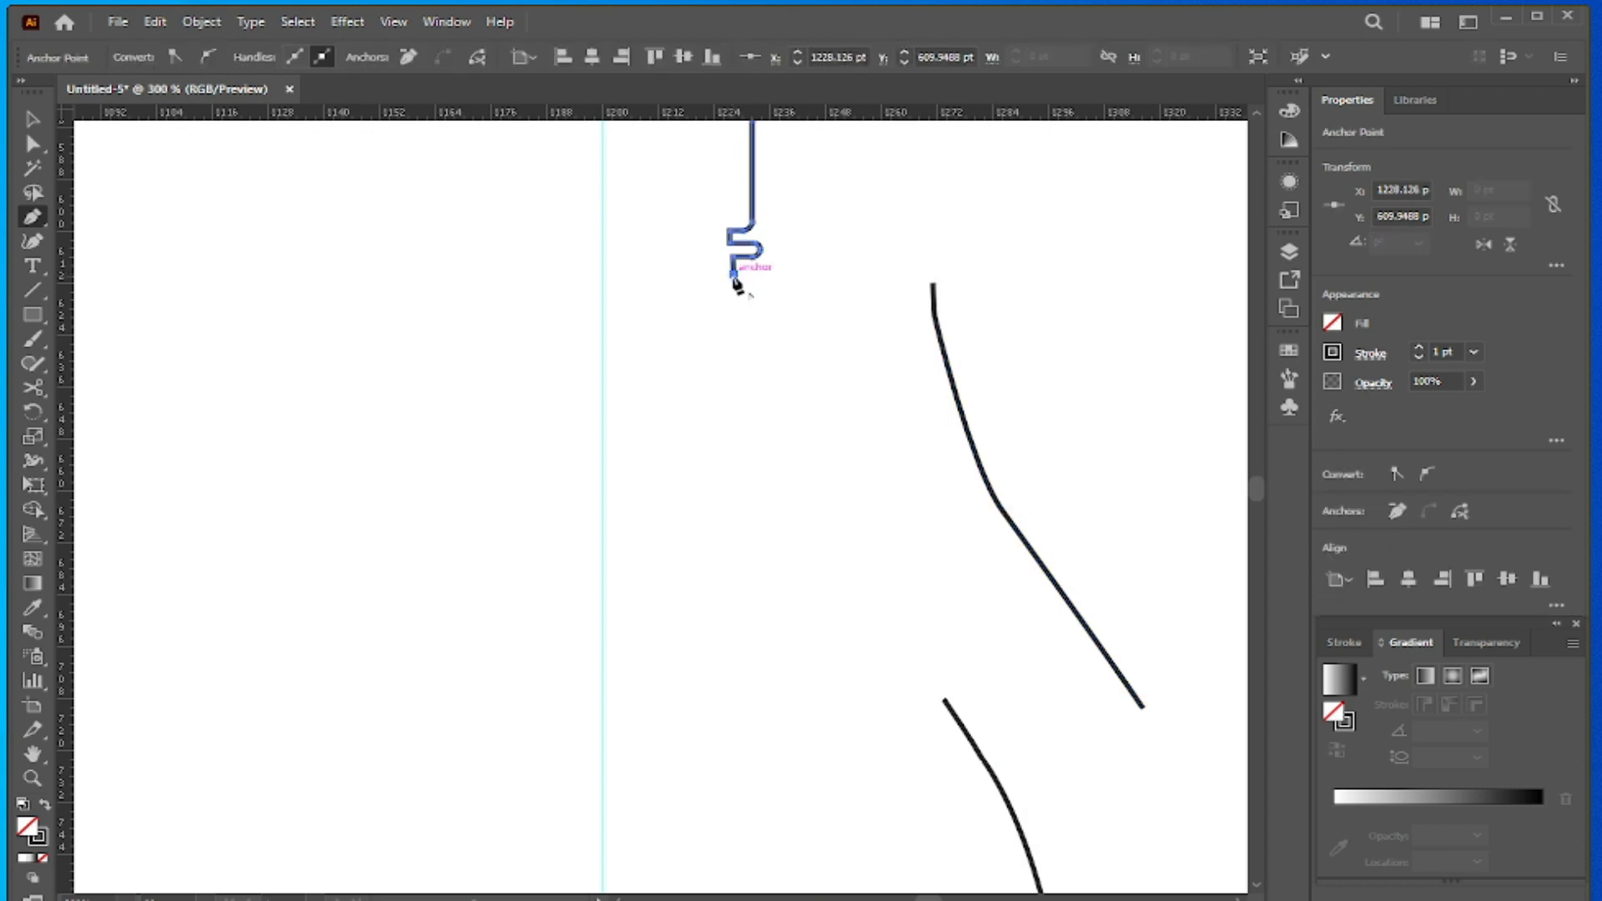
click(601, 275)
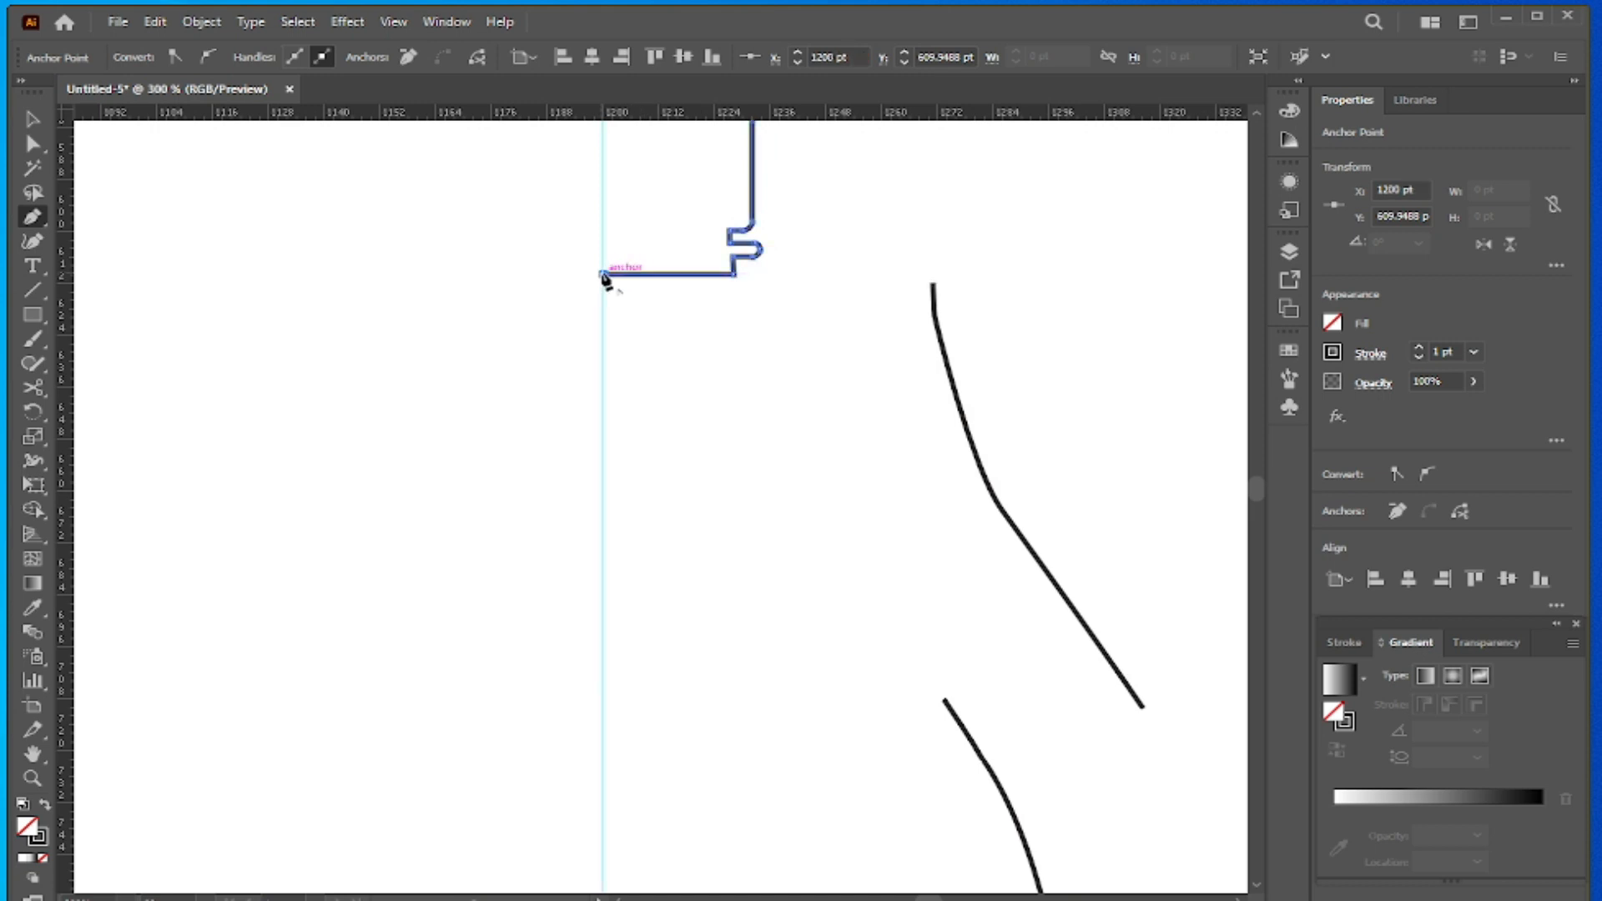
key(Return)
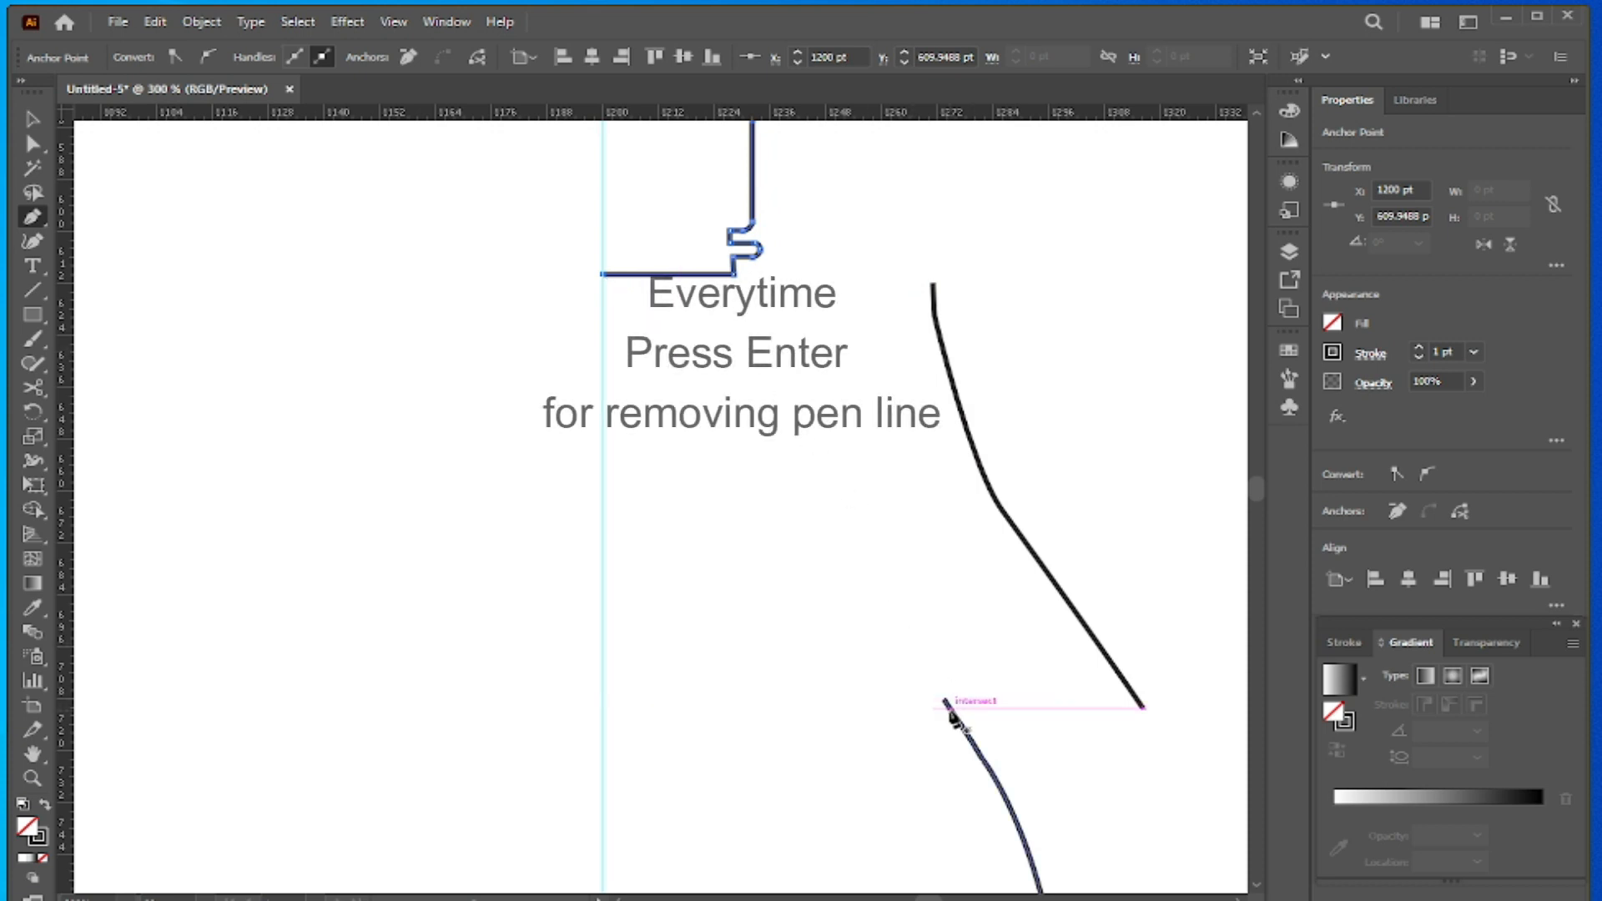
- Extend the body path's upper end horizontally to the guide, at about X 1199.12 pt, and end the path
click(946, 701)
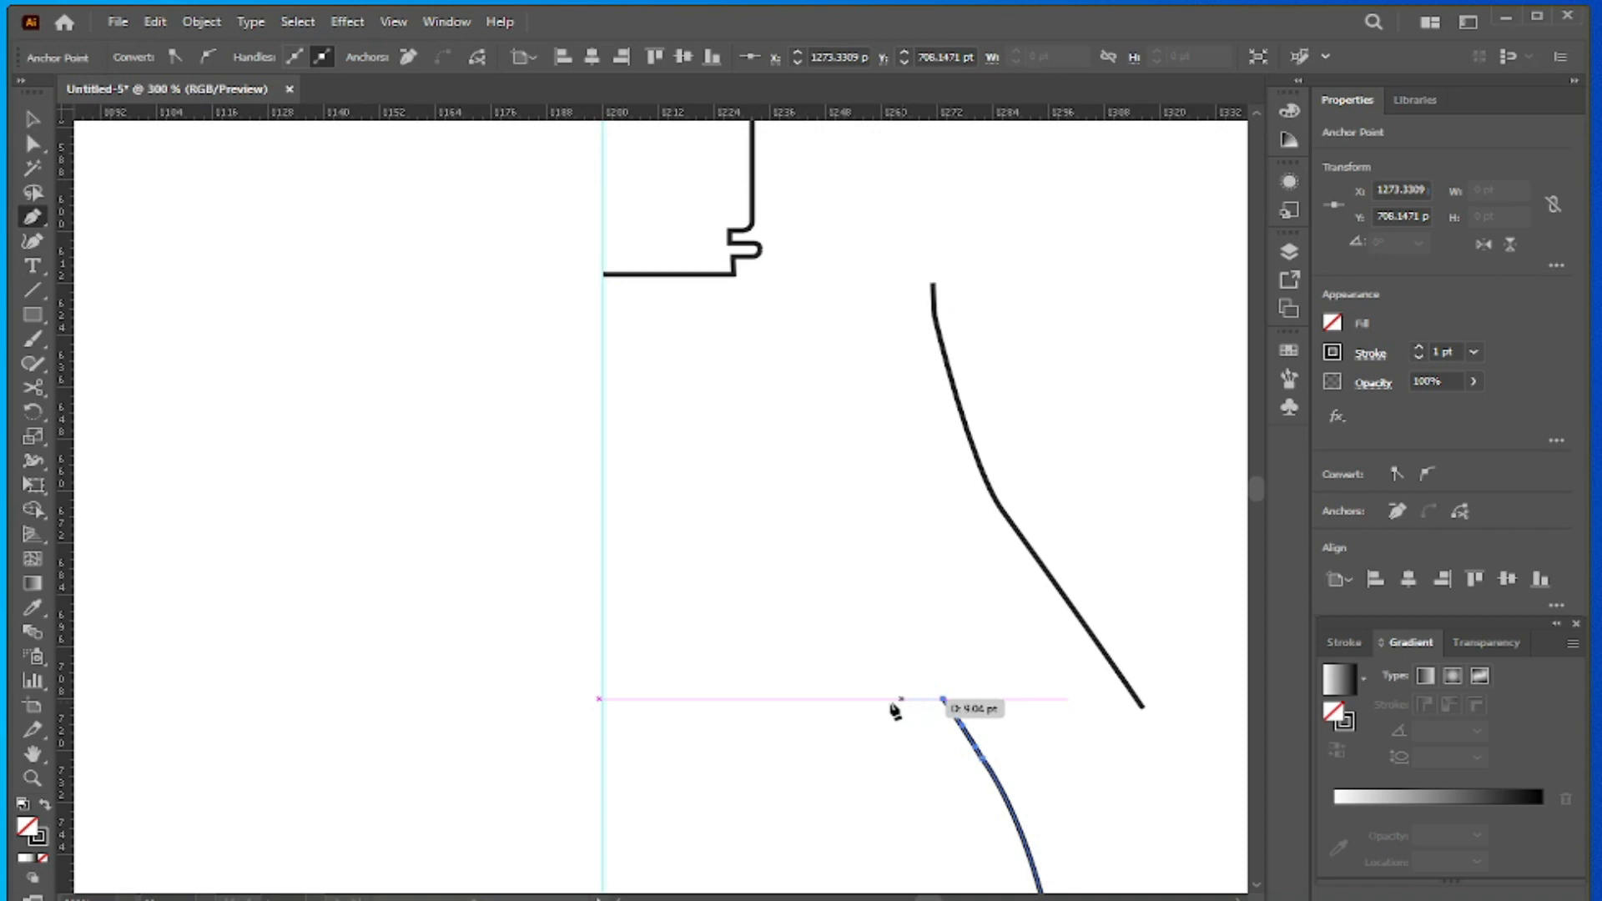
click(600, 699)
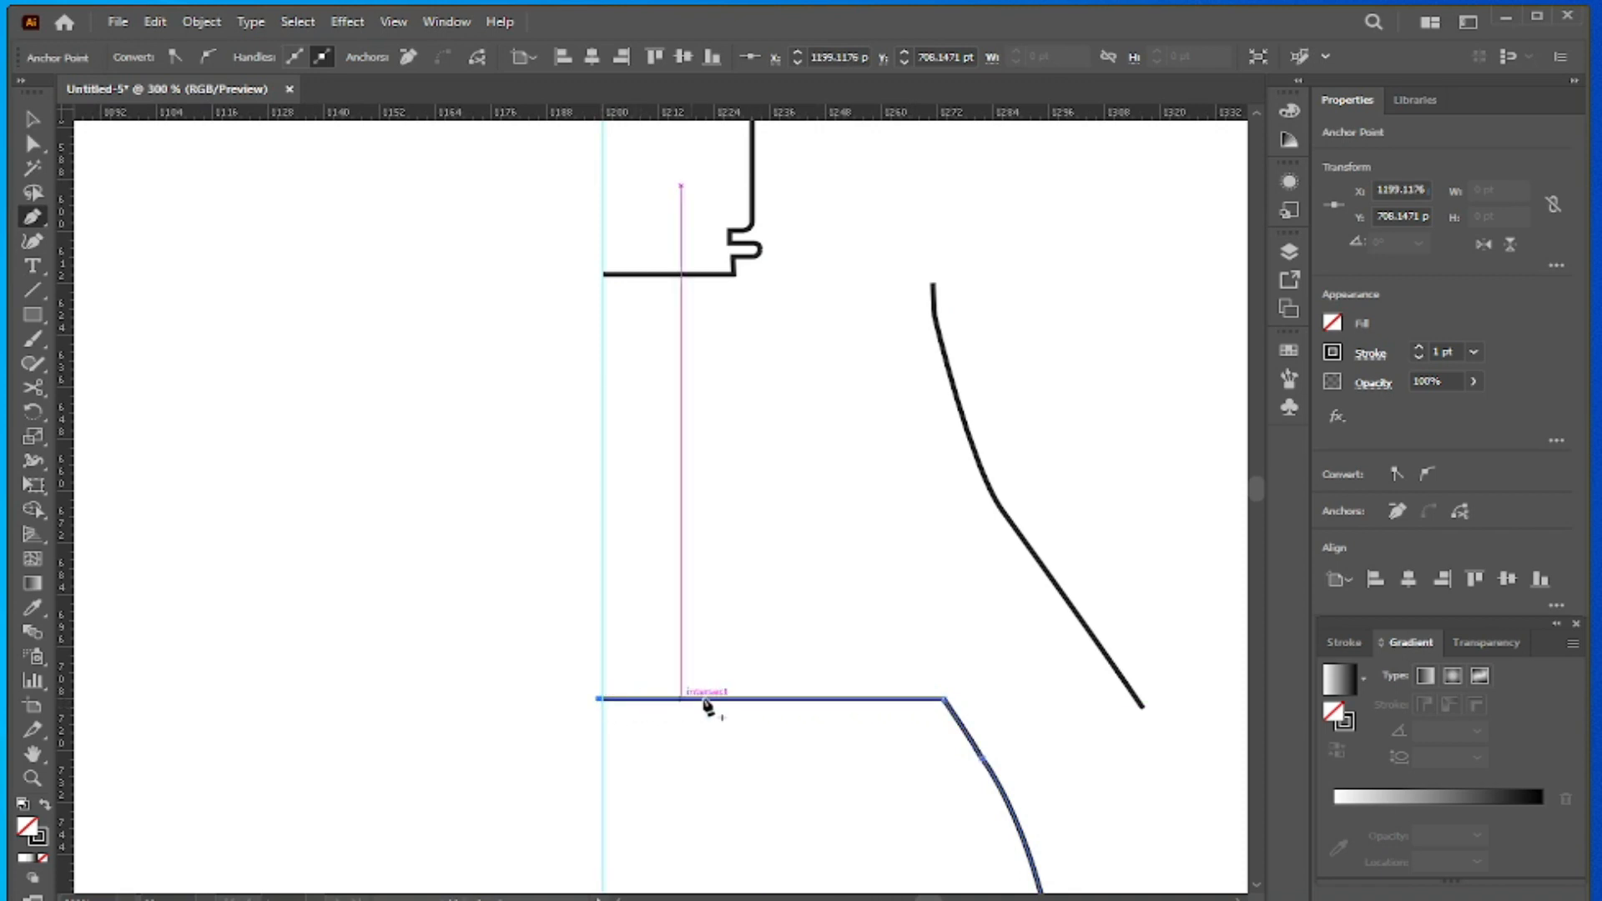
key(Escape)
- Extend the detached neck section horizontally leftward with the Pen tool, its lower end to about X 1237.94 pt and upper end to about X 1213.71 pt
click(1144, 709)
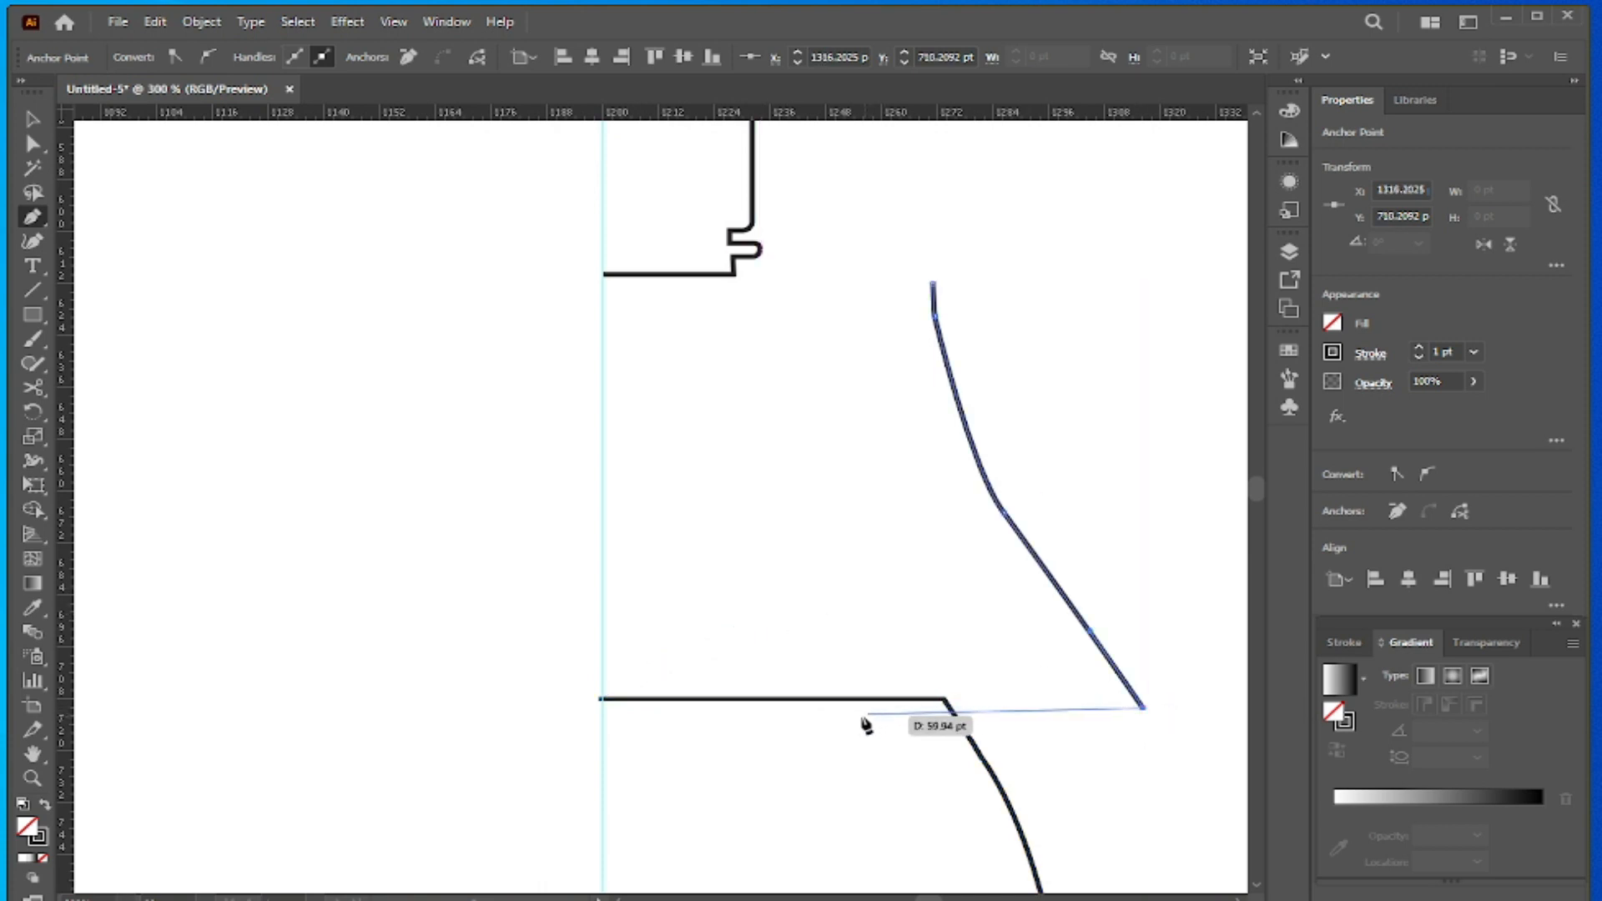
click(778, 709)
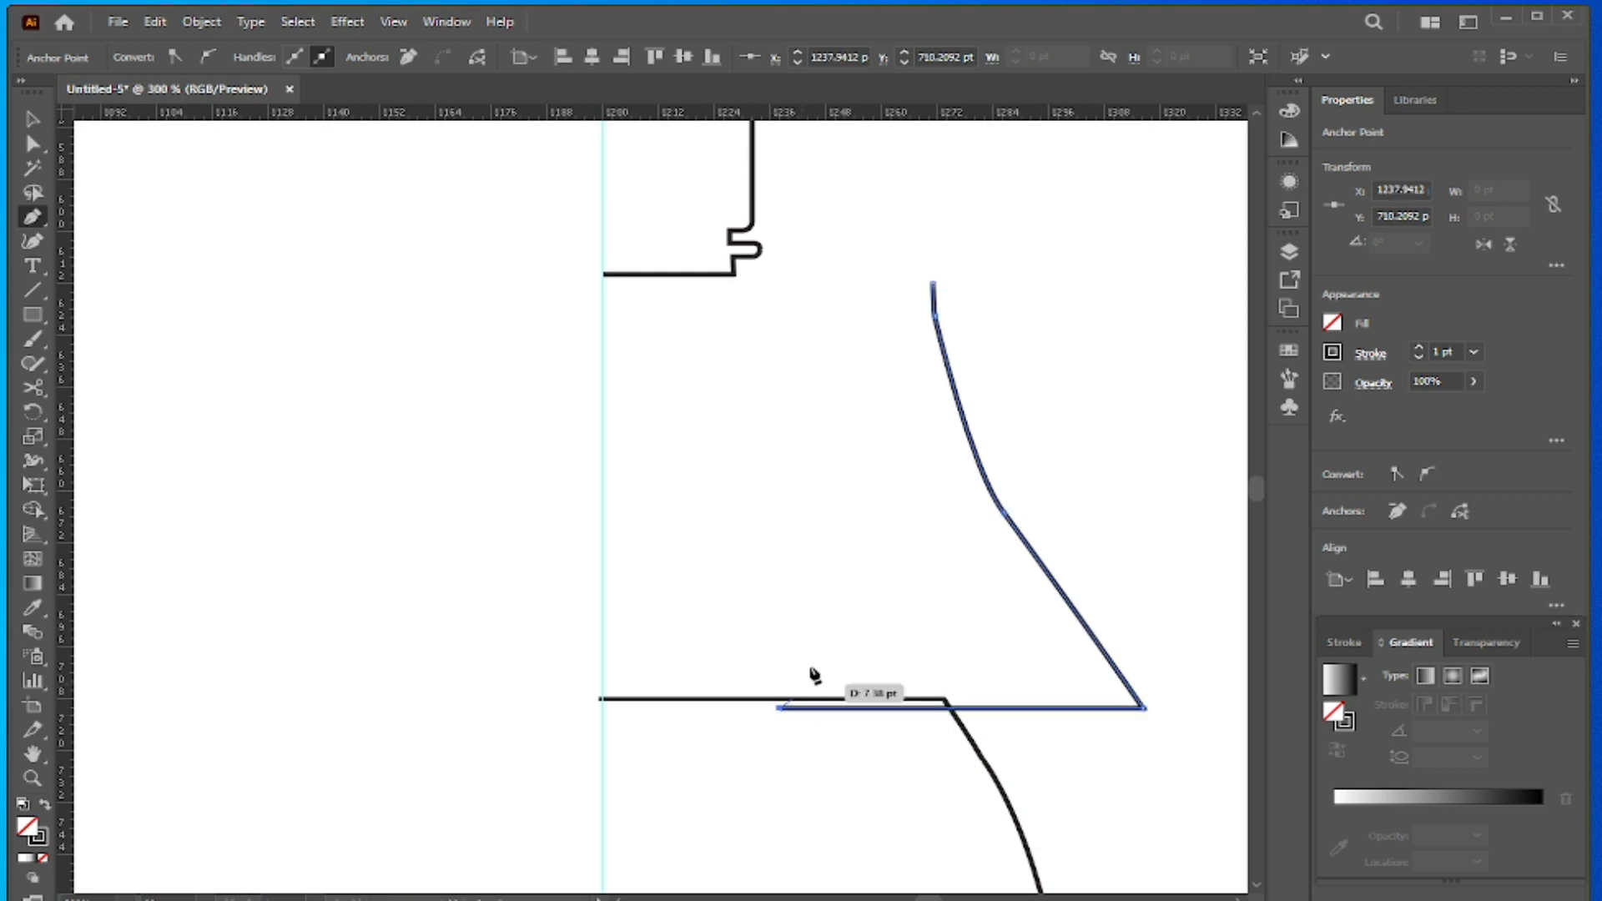
key(Escape)
click(934, 286)
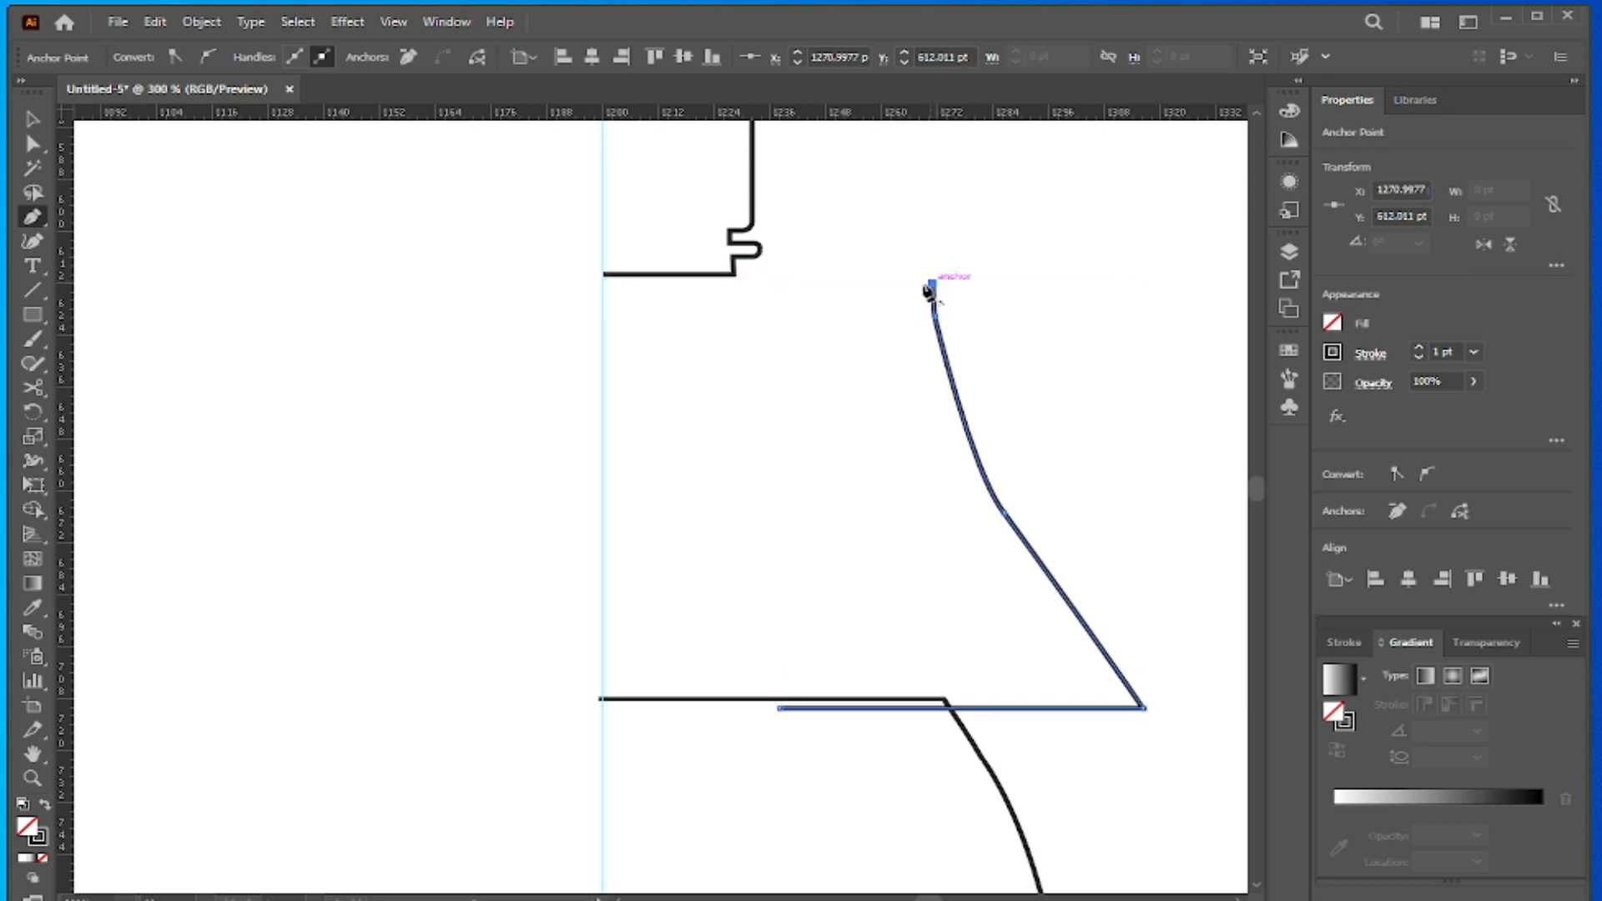
ctrl+click(667, 288)
click(667, 284)
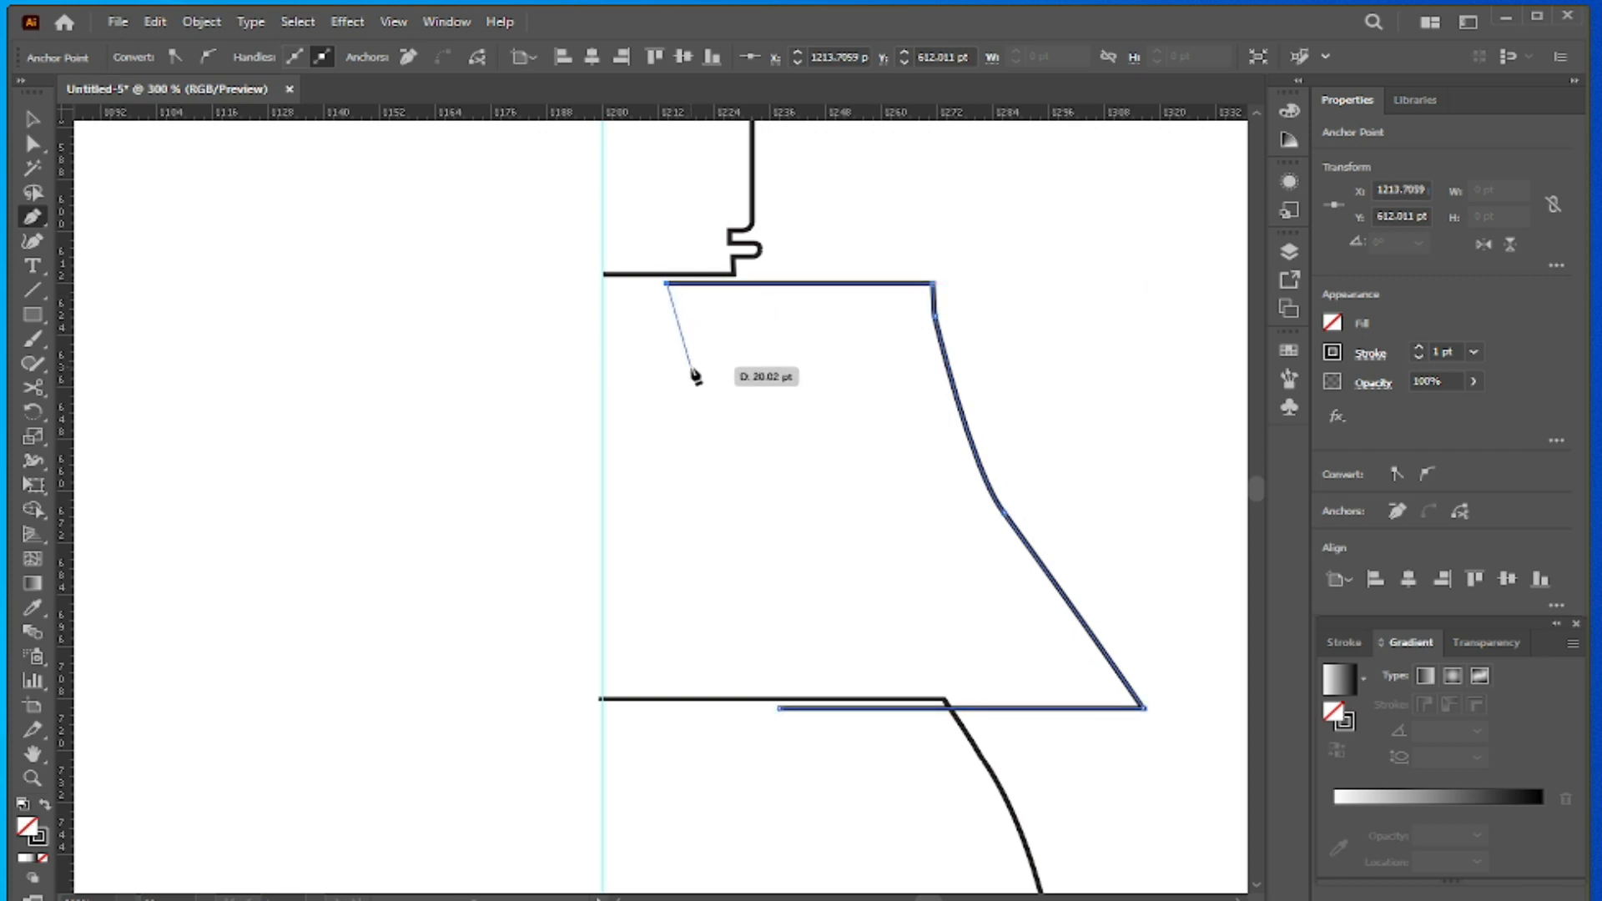
key(Escape)
- Move the neck section back between the cap and body so its side meets both paths, and deselect it
click(31, 121)
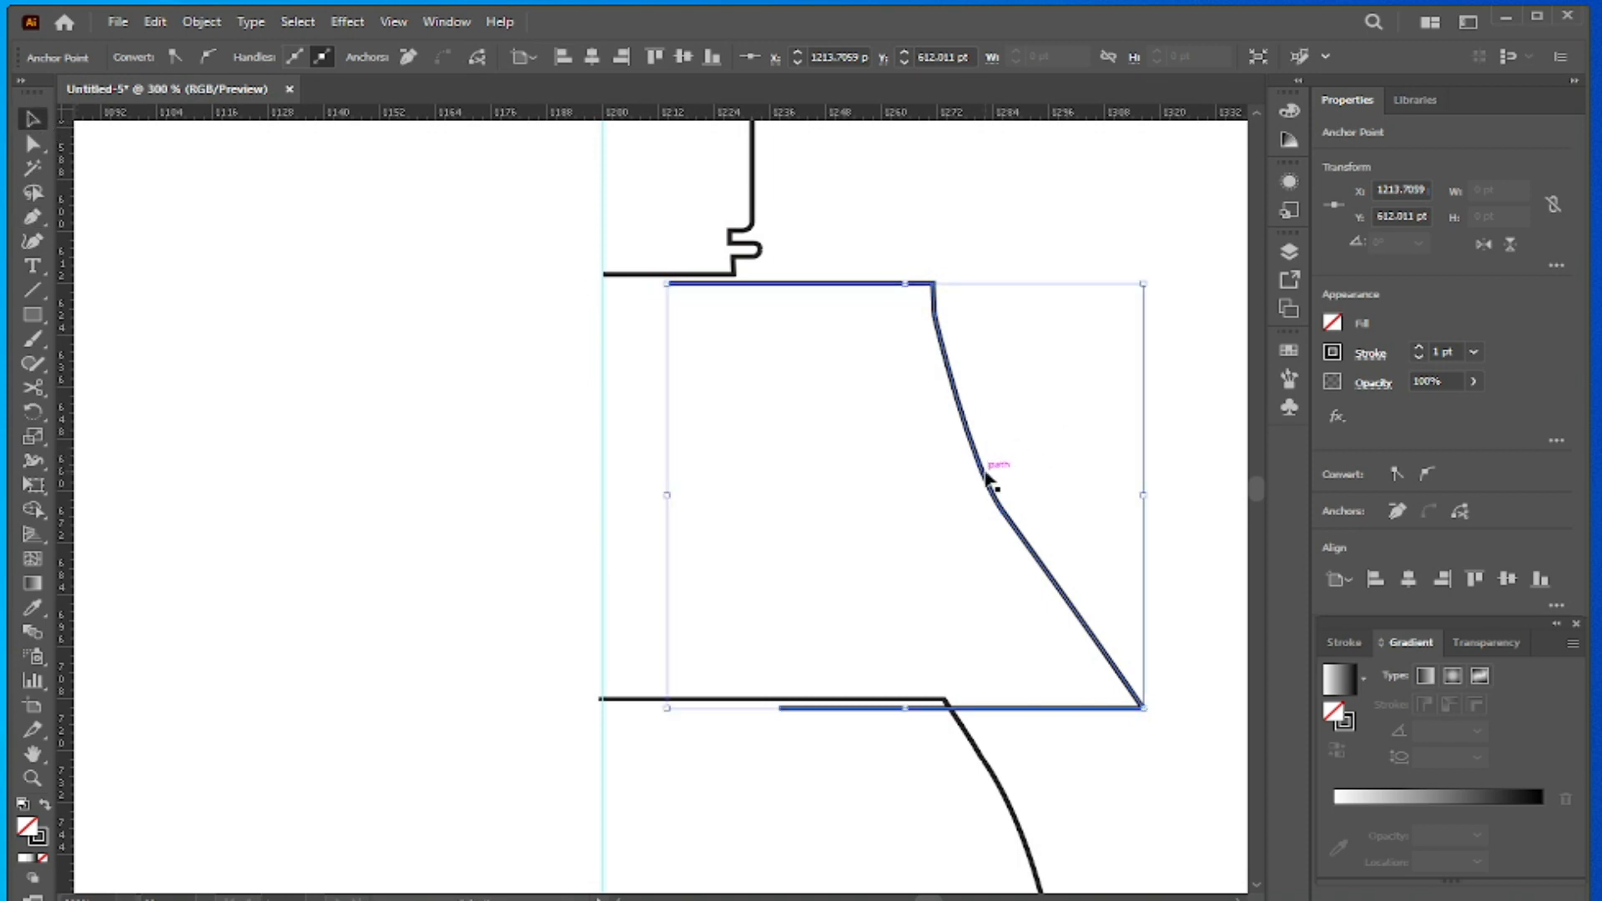
drag(978, 478, 800, 467)
key(Left)
key(Left)
key(Left)
key(Left)
key(Left)
key(Left)
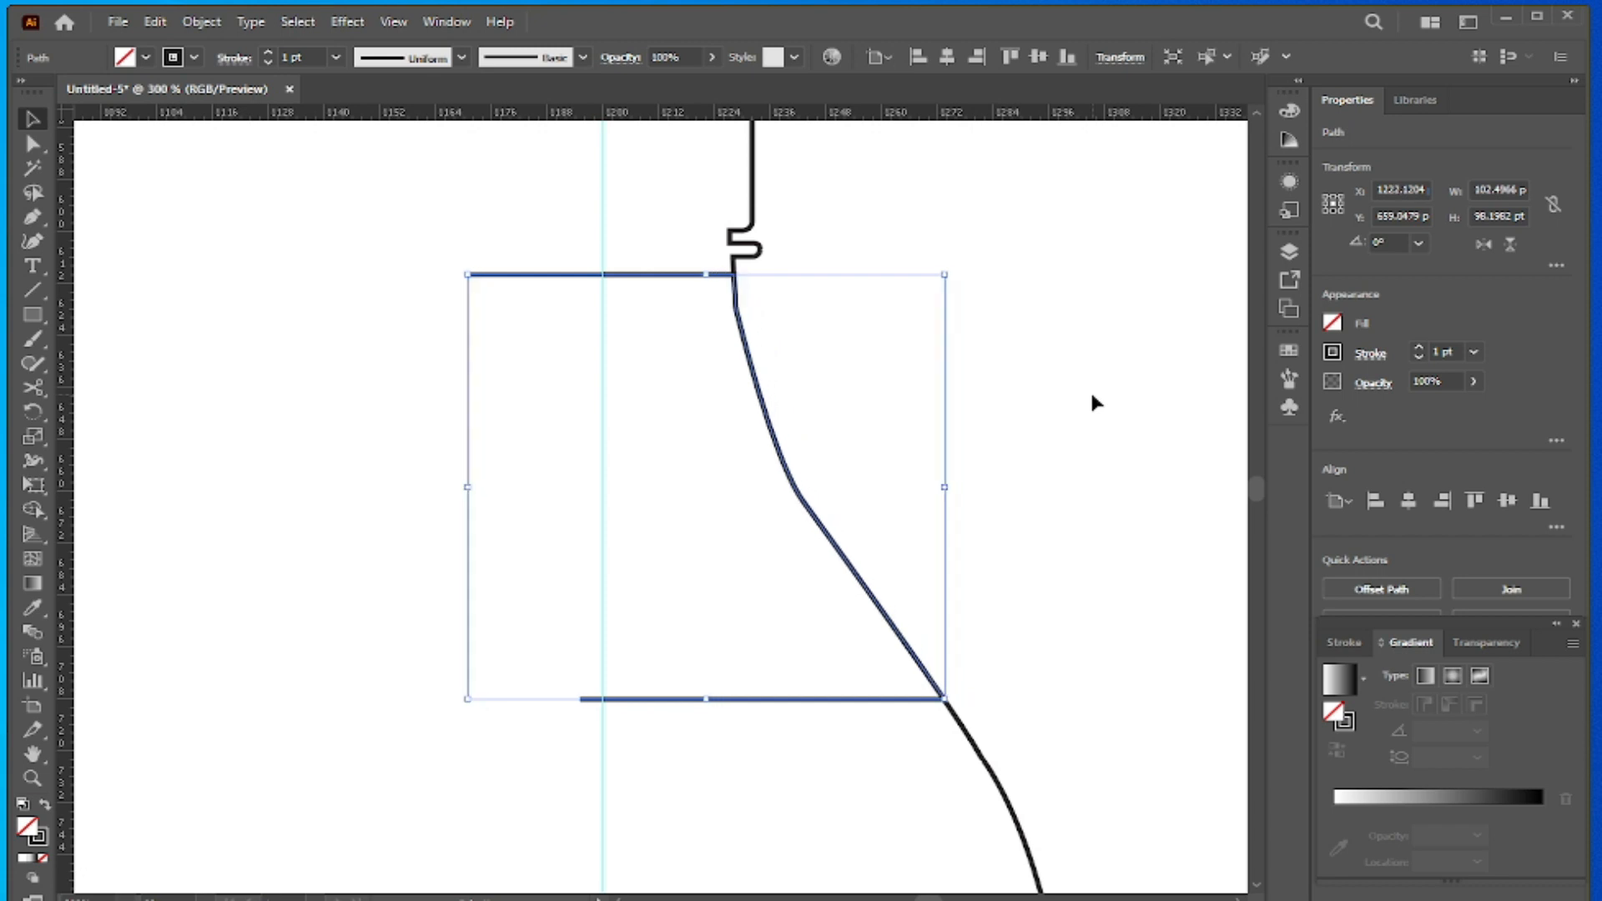
click(842, 210)
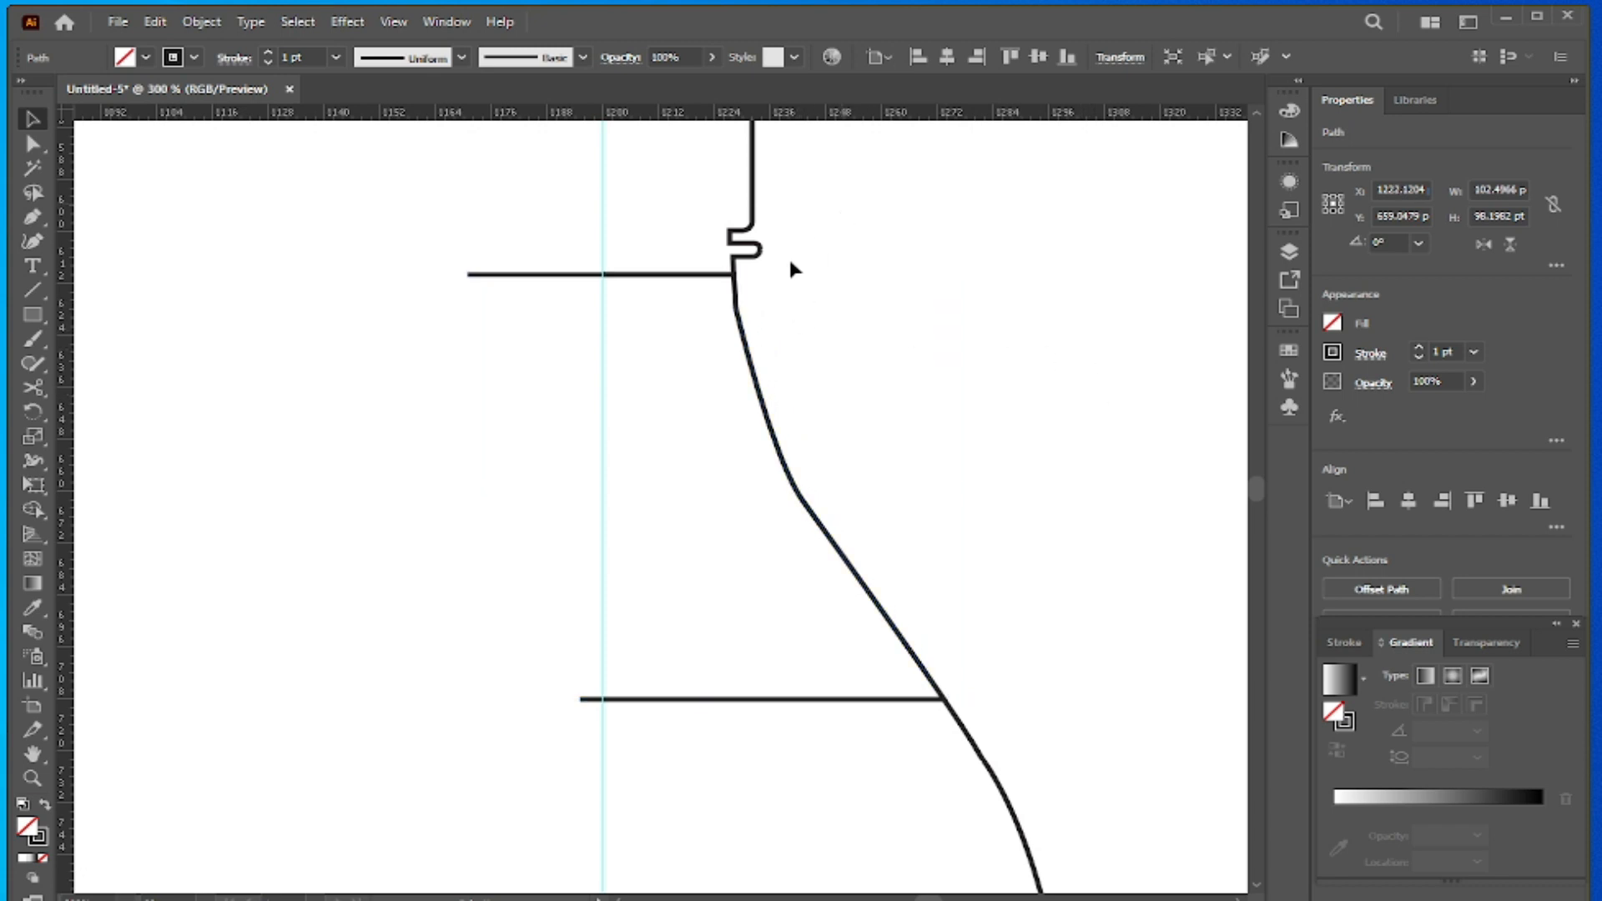
- Shorten the neck section's horizontal lines to the guide, placing the upper endpoint at X 1200 pt and the lower at about X 1199.12 pt
scroll(746, 286, up, 5)
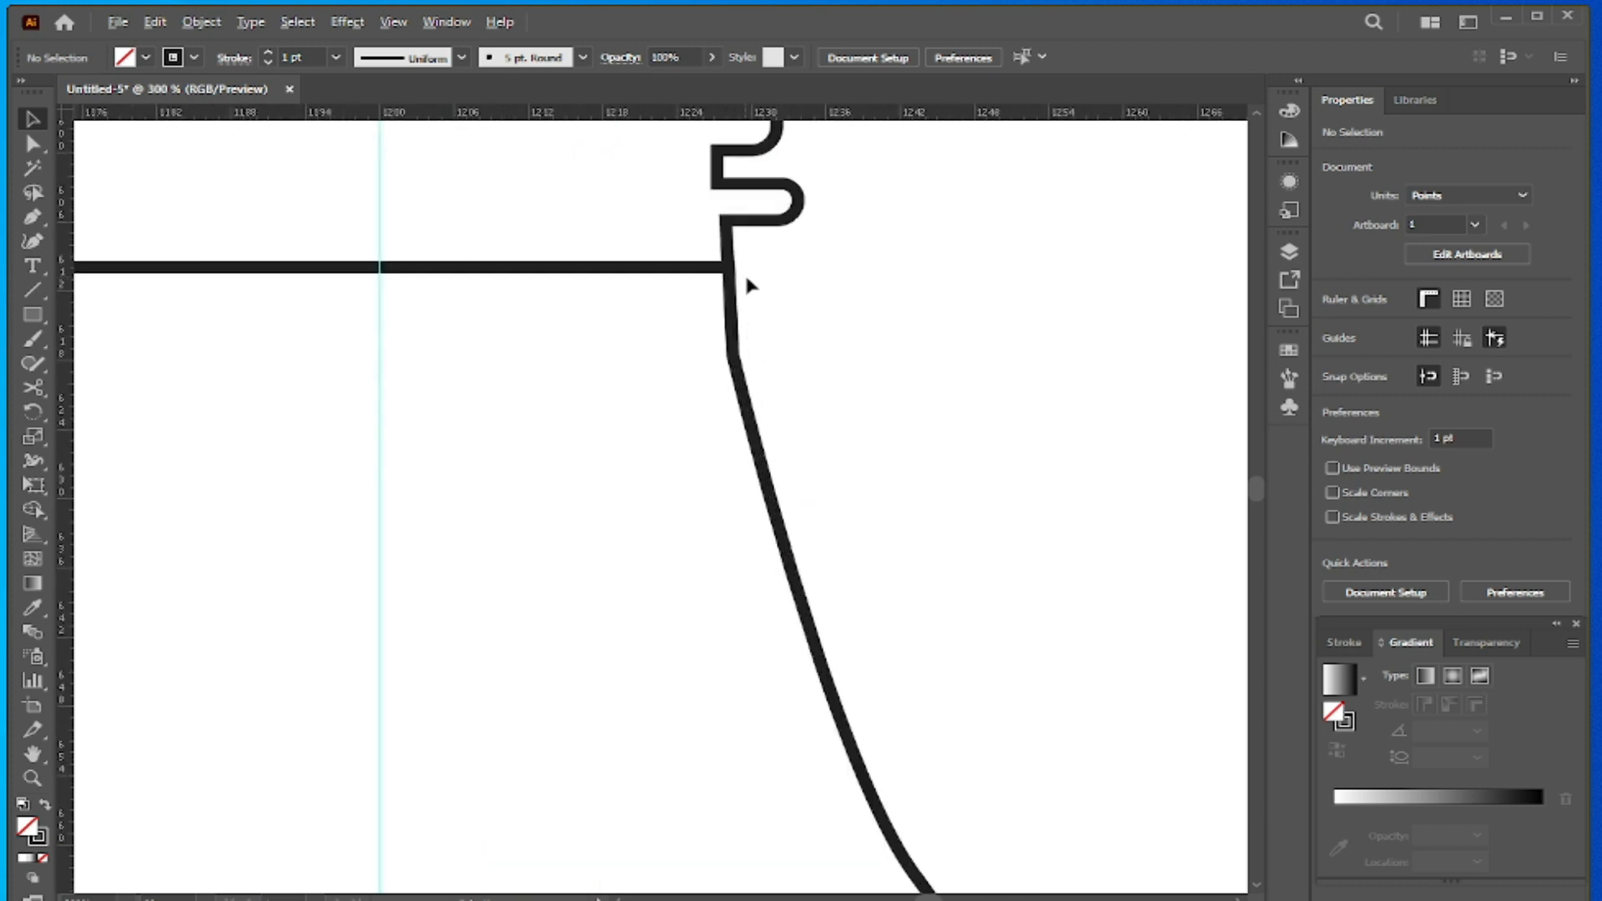
scroll(751, 284, down, 2)
scroll(751, 284, down, 6)
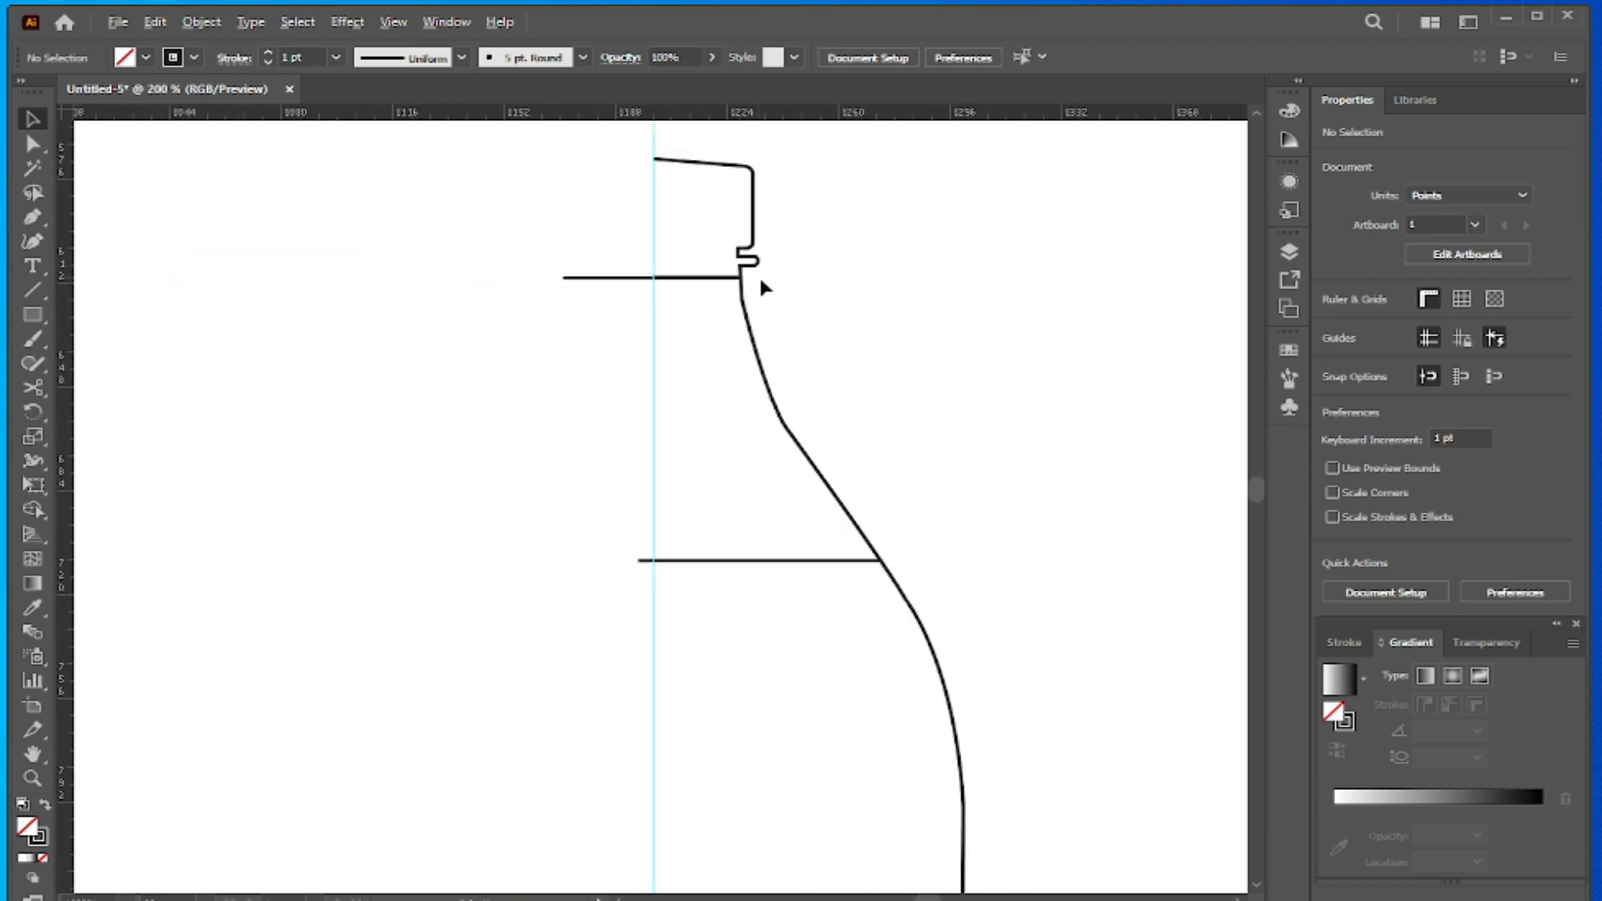
click(33, 144)
click(561, 280)
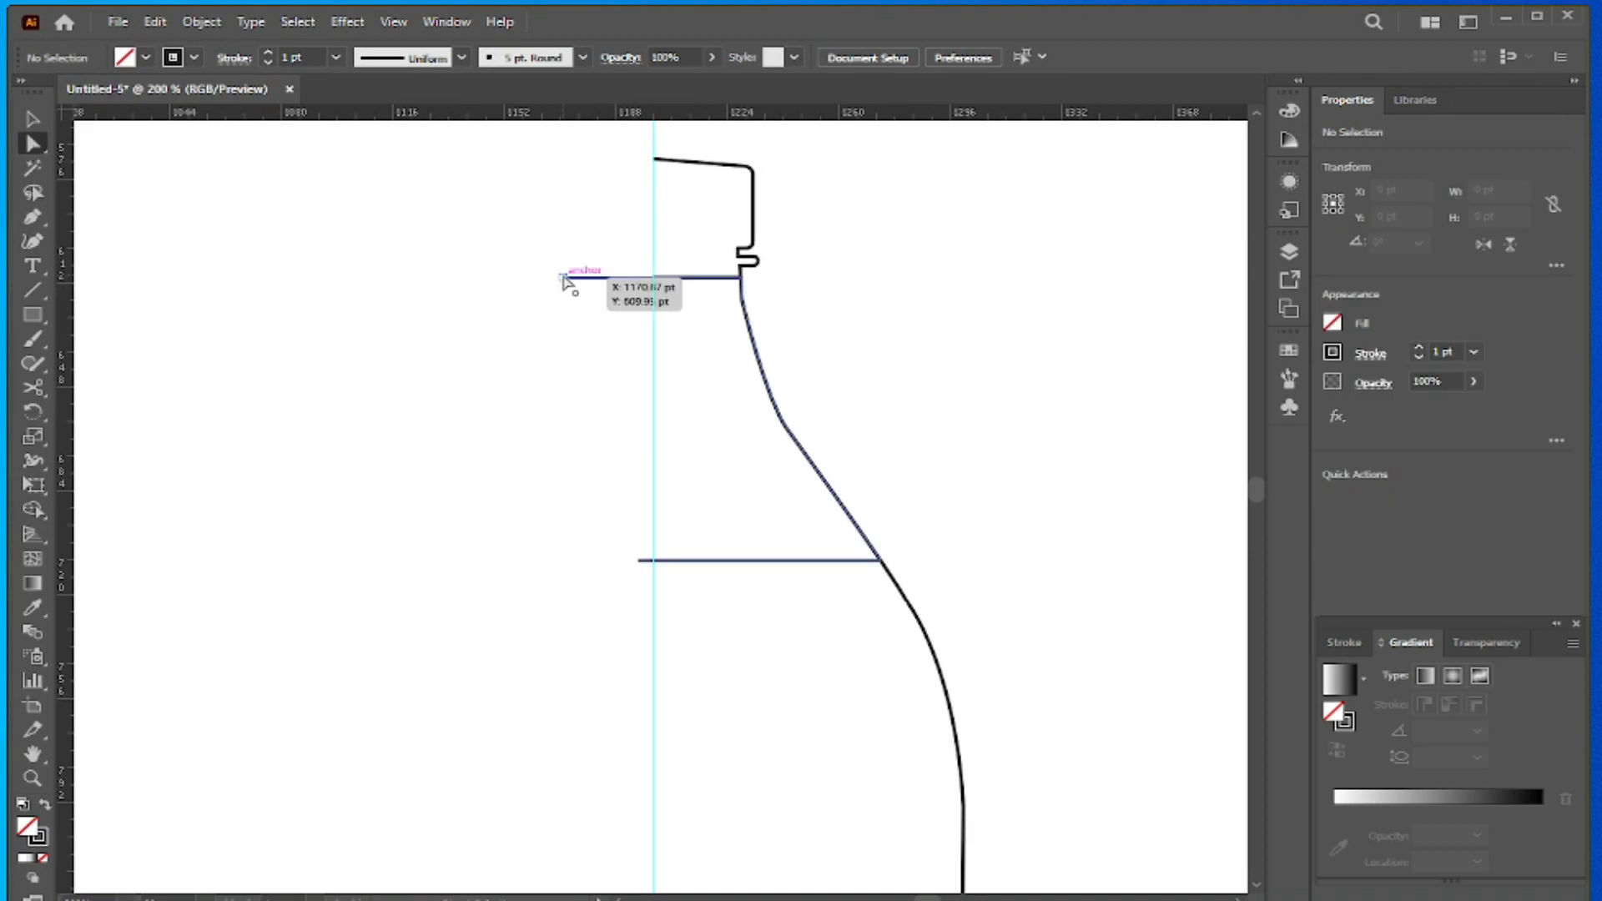
drag(562, 278, 654, 279)
click(638, 560)
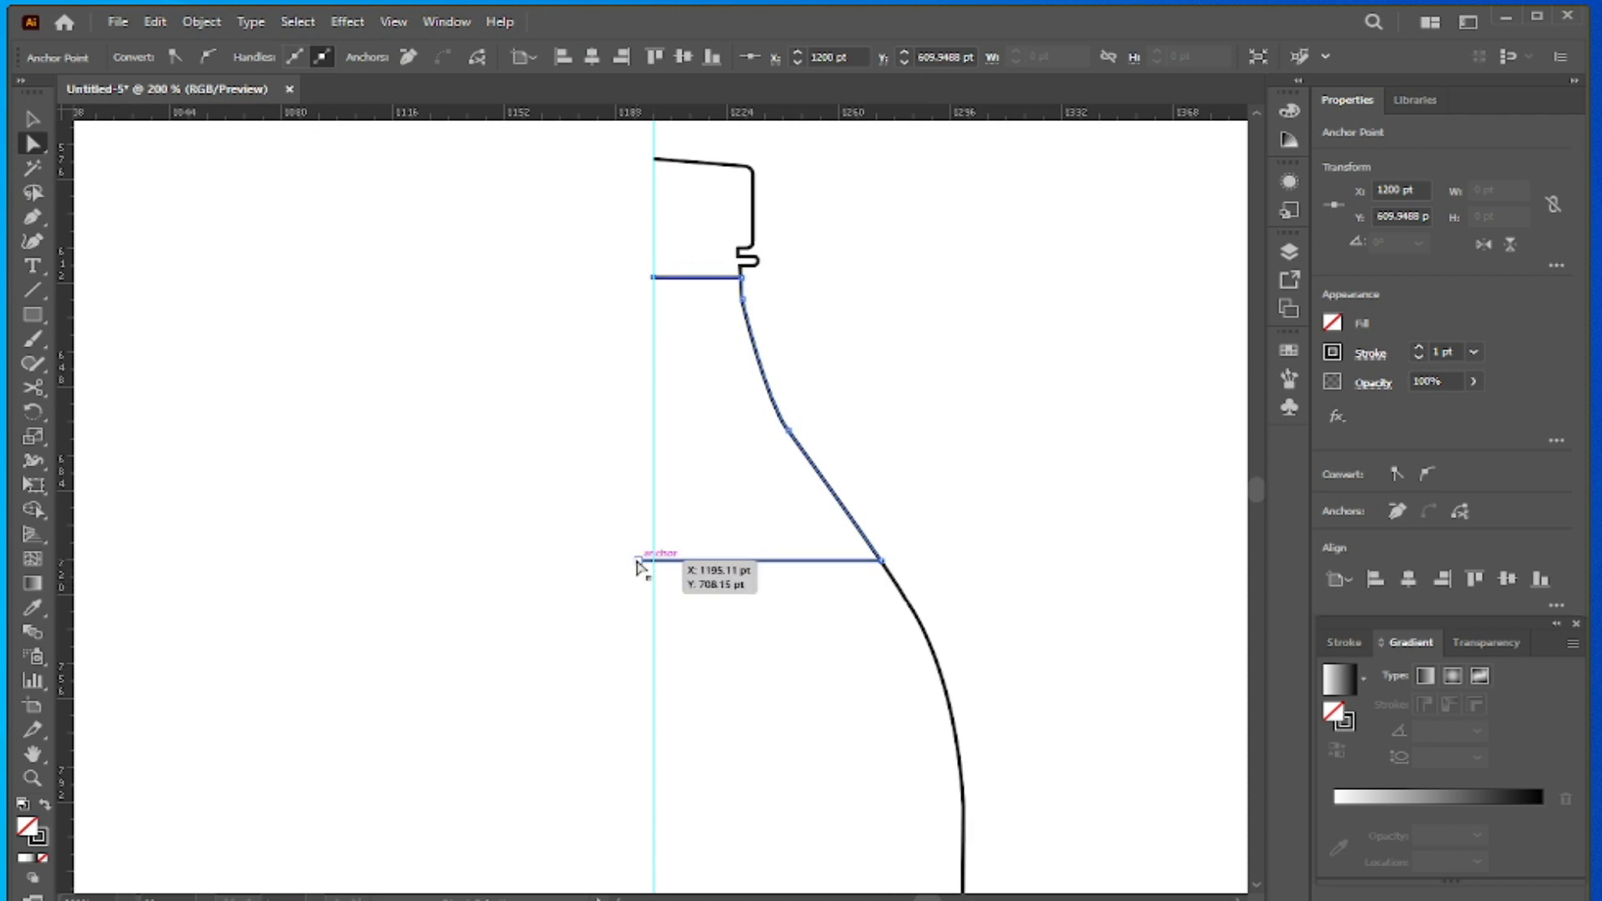
drag(639, 566, 654, 560)
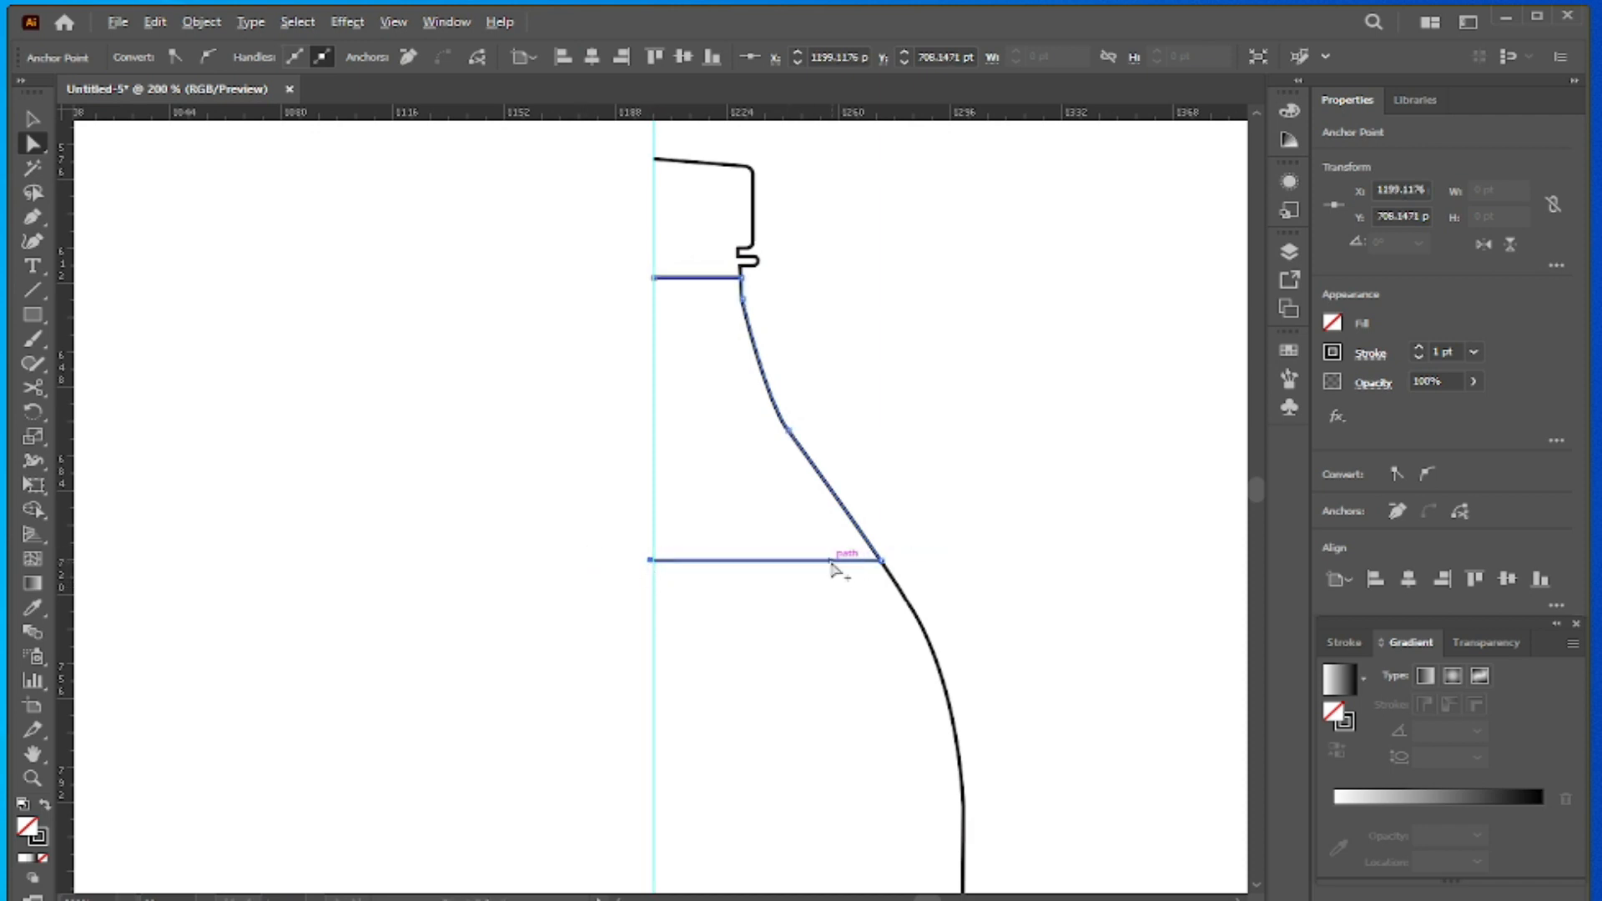
scroll(840, 565, down, 2)
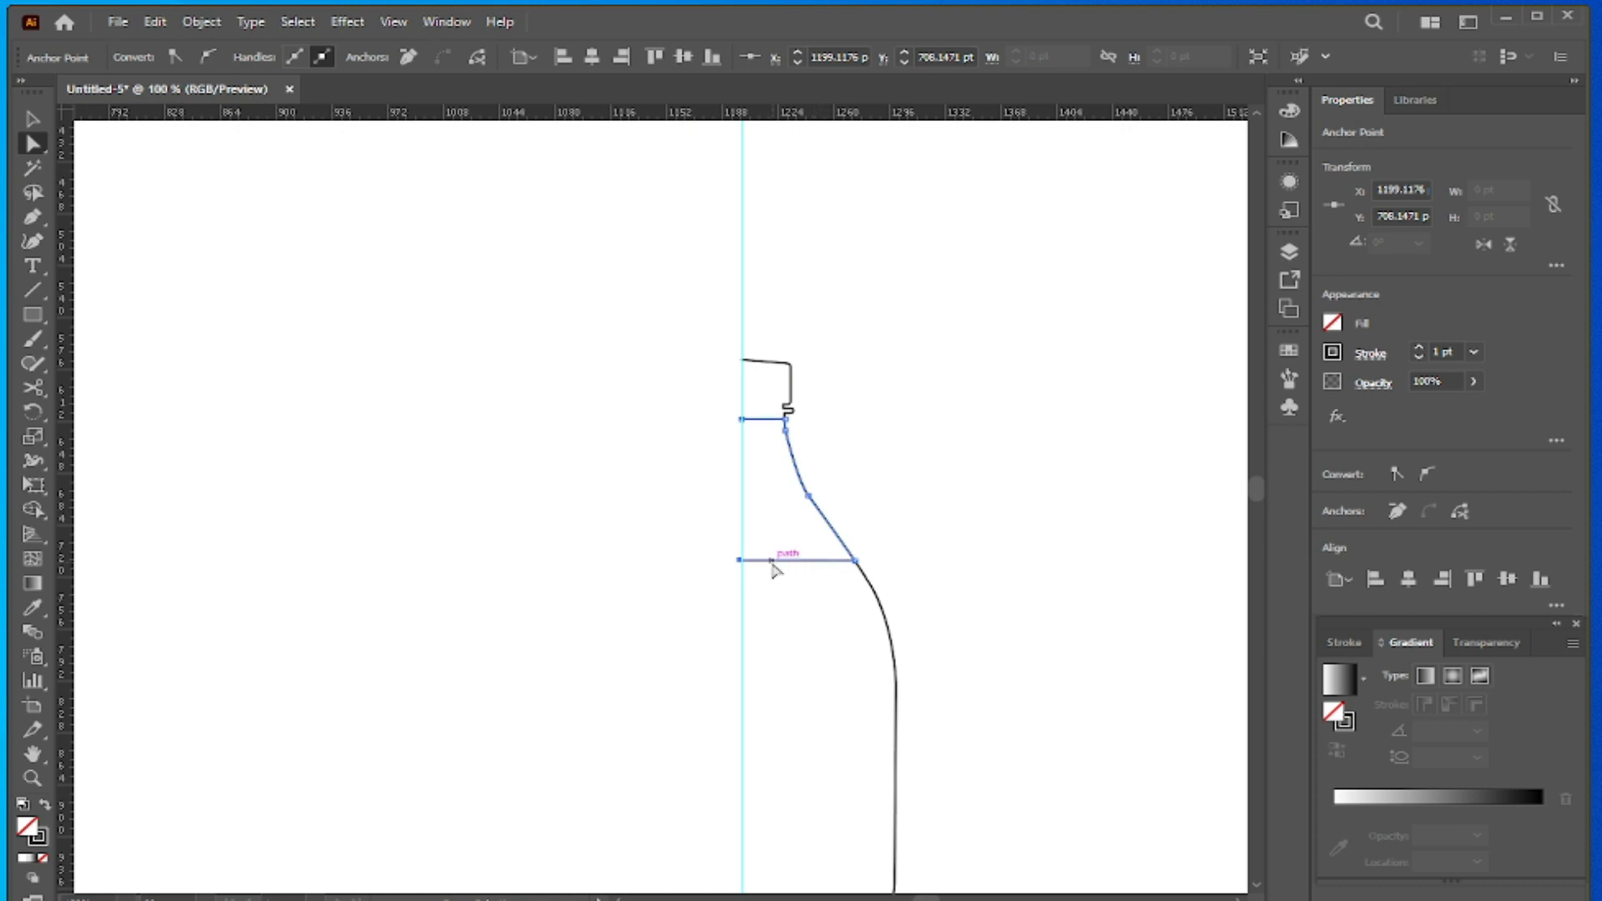
- Fill the bottle's cap section with red
scroll(772, 570, down, 2)
scroll(772, 570, down, 1)
click(31, 123)
click(488, 272)
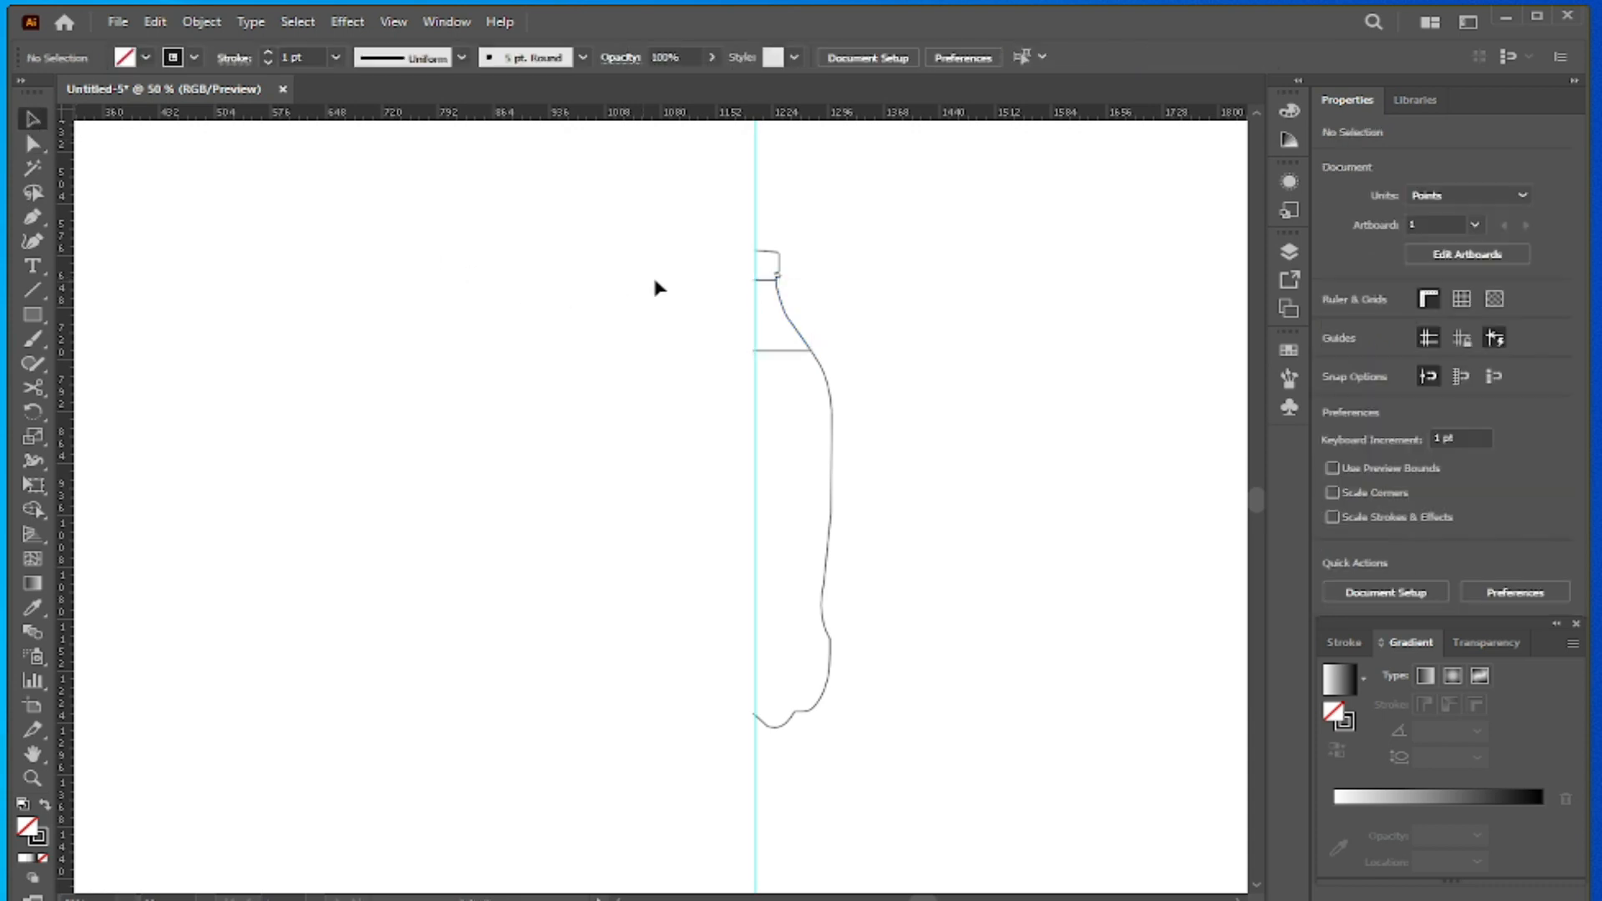
click(769, 258)
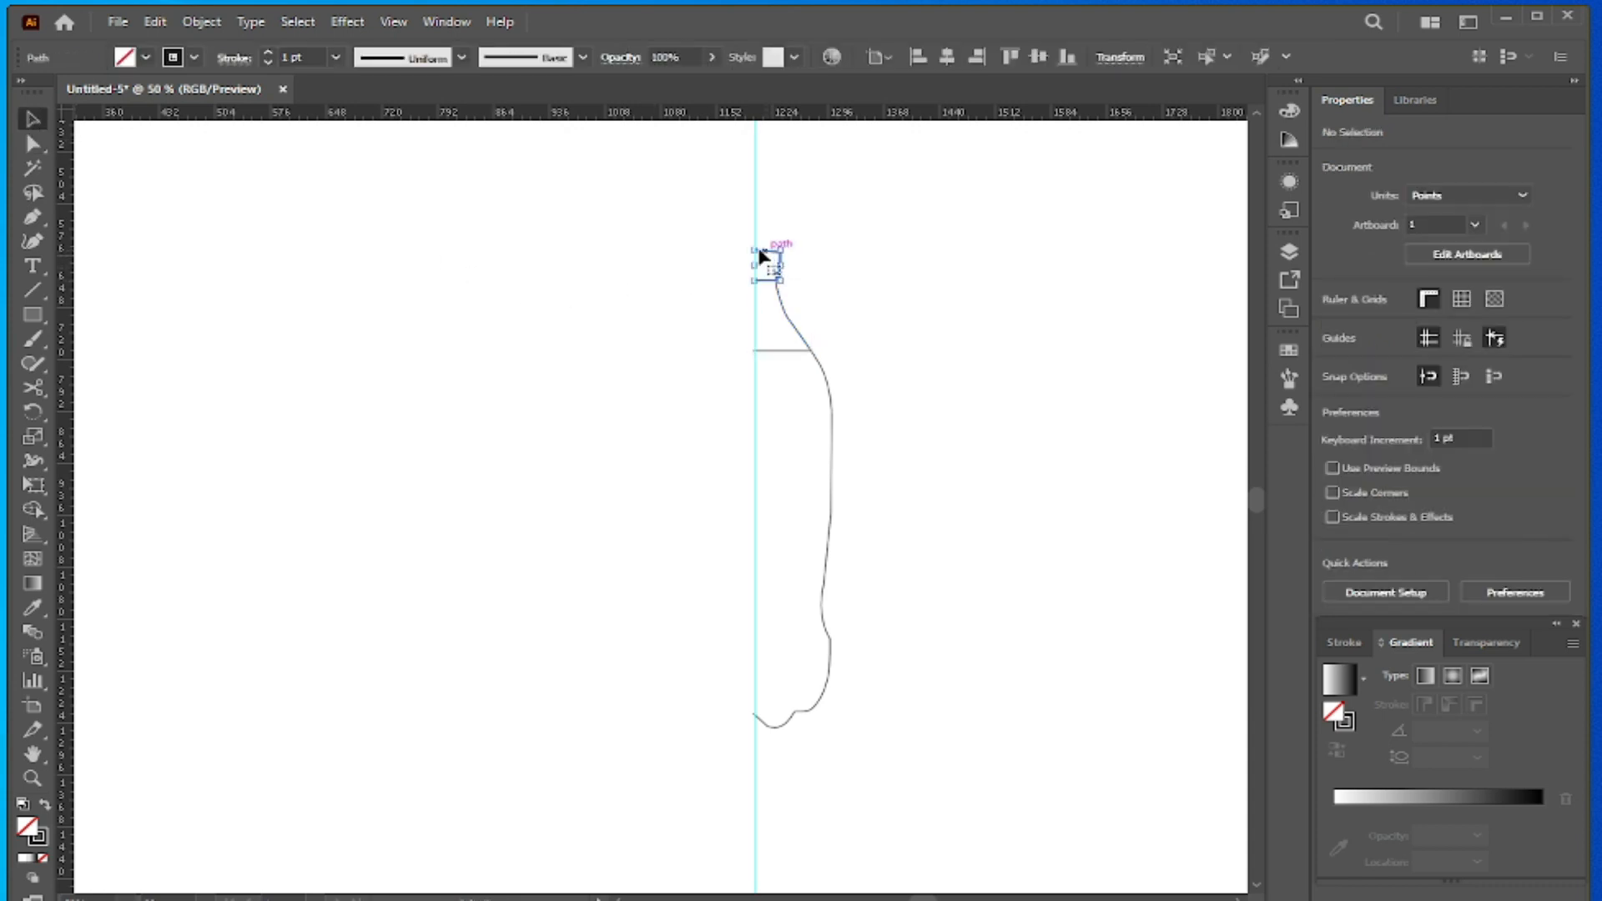
click(146, 58)
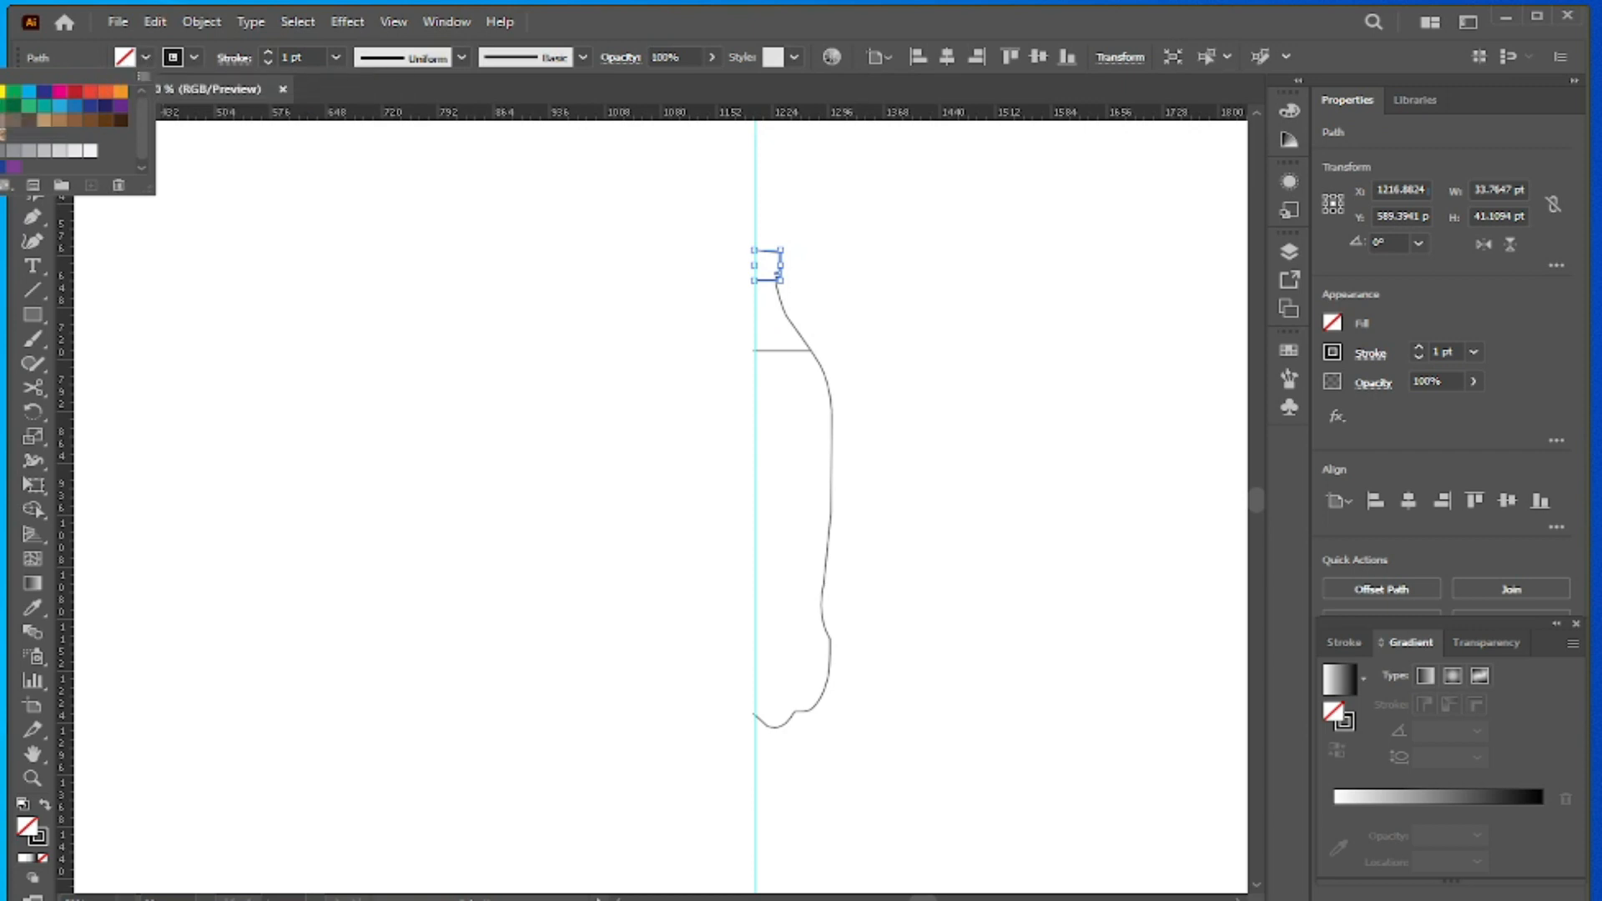
click(76, 90)
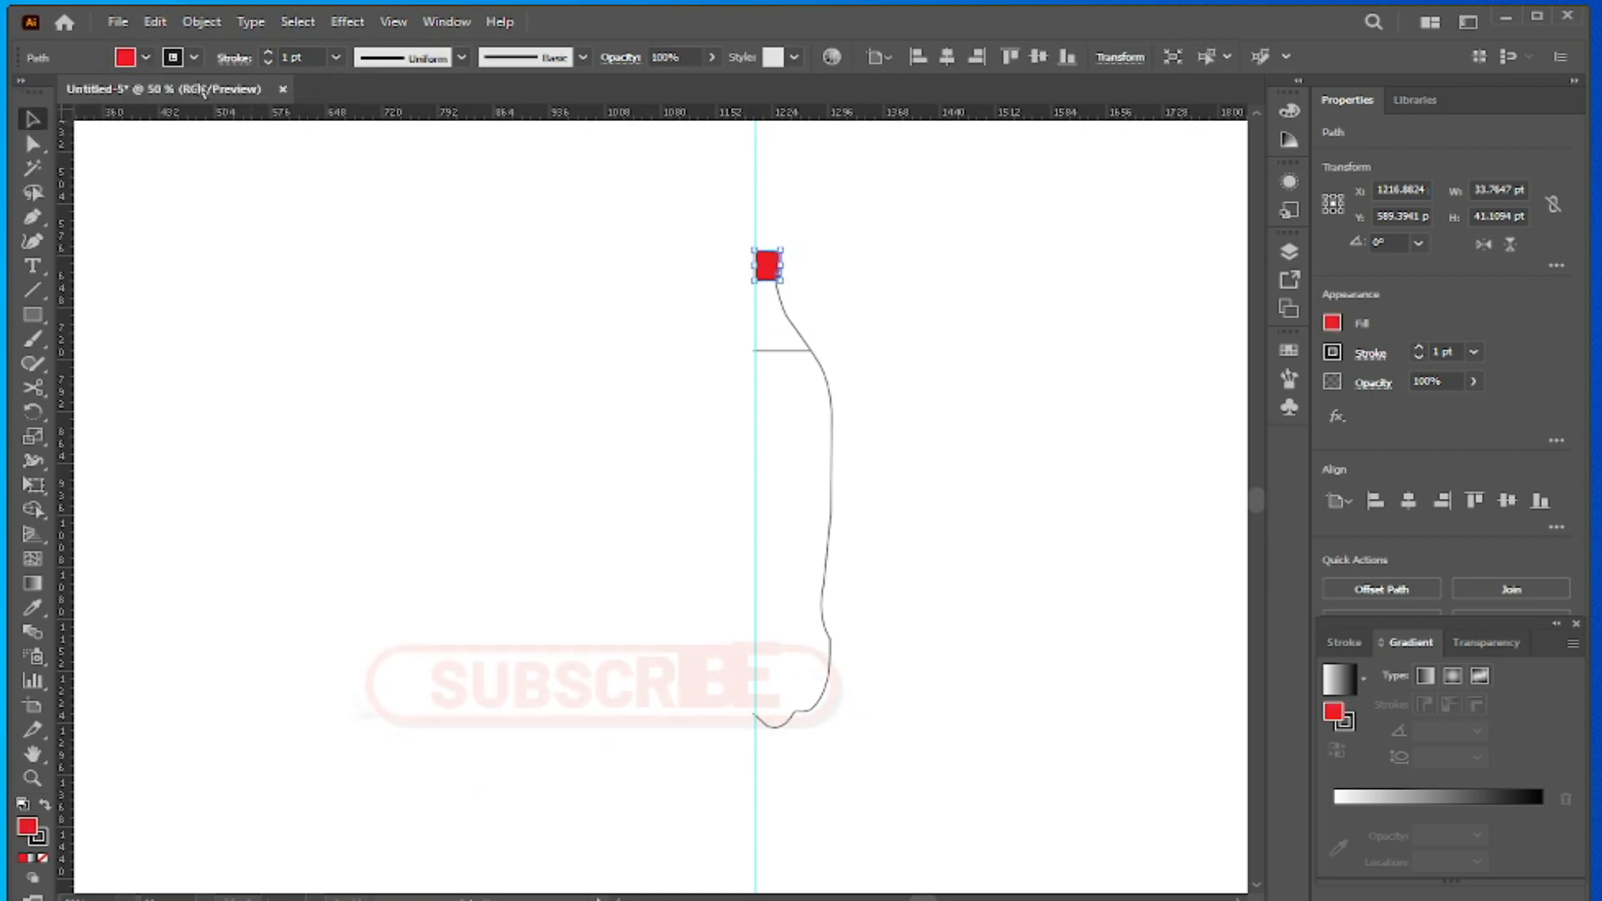
- Fill the neck section between the cap and the body with light grey
click(787, 317)
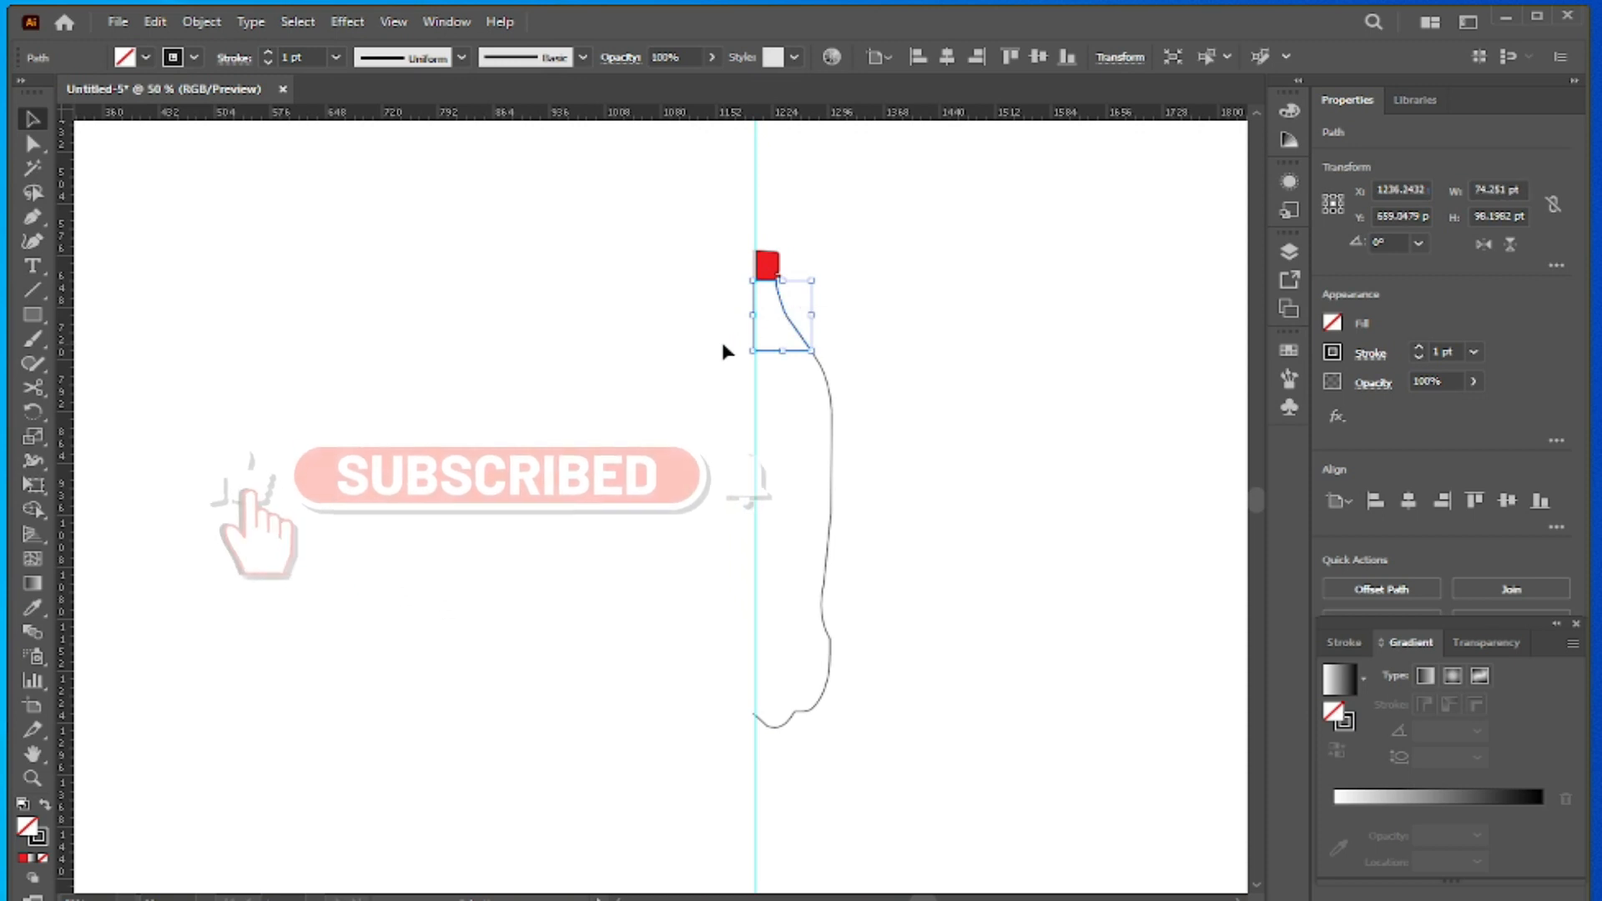
click(146, 58)
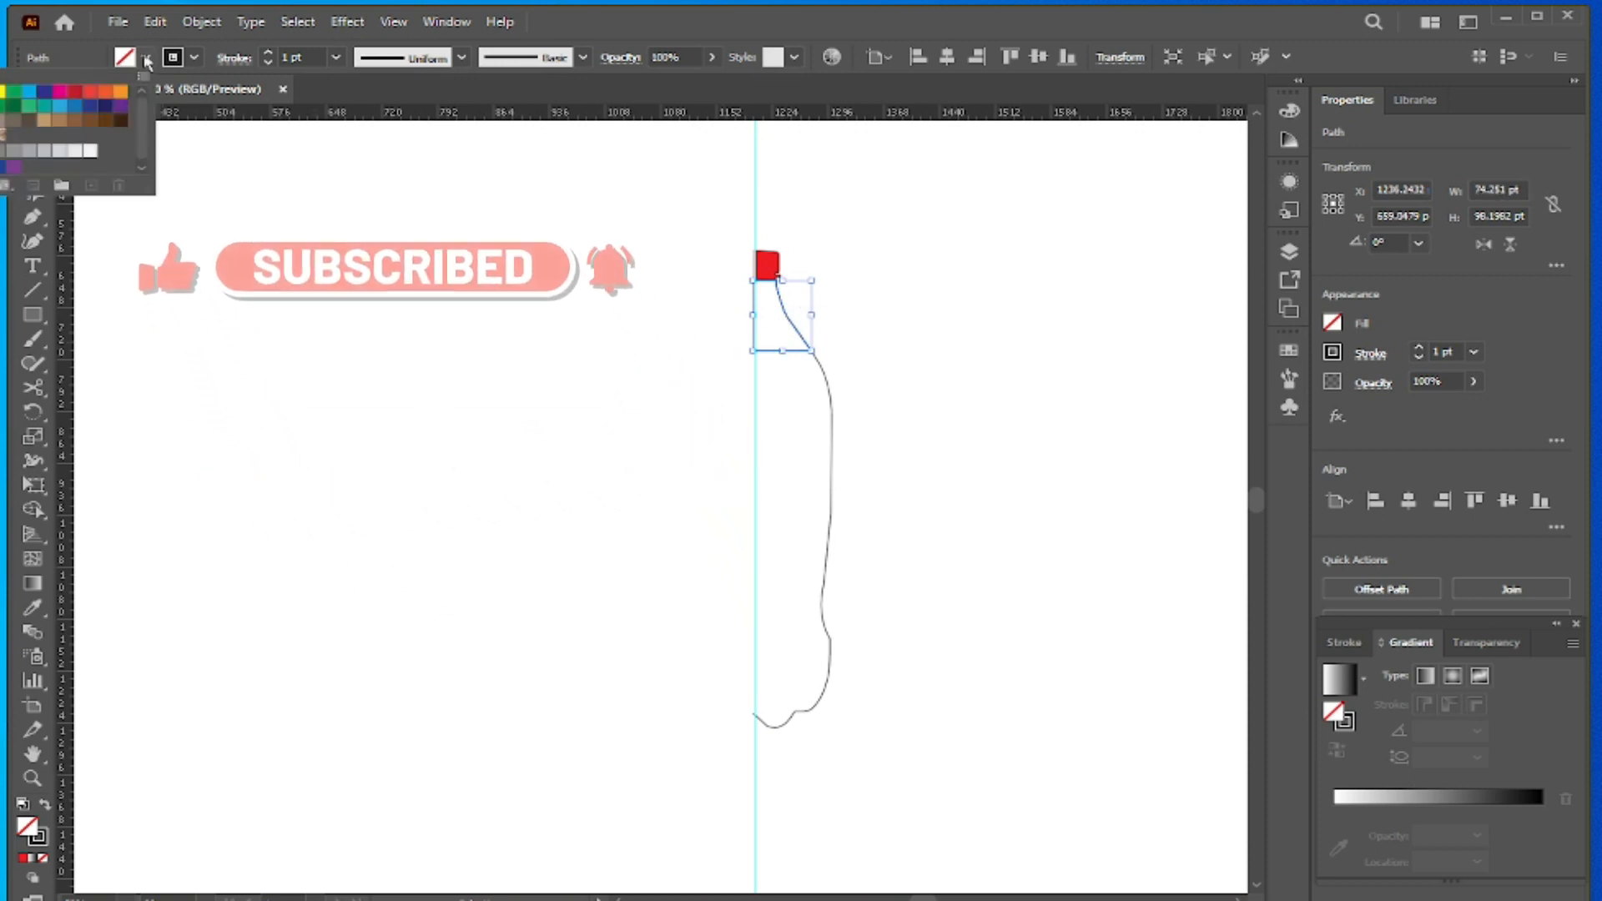
click(59, 150)
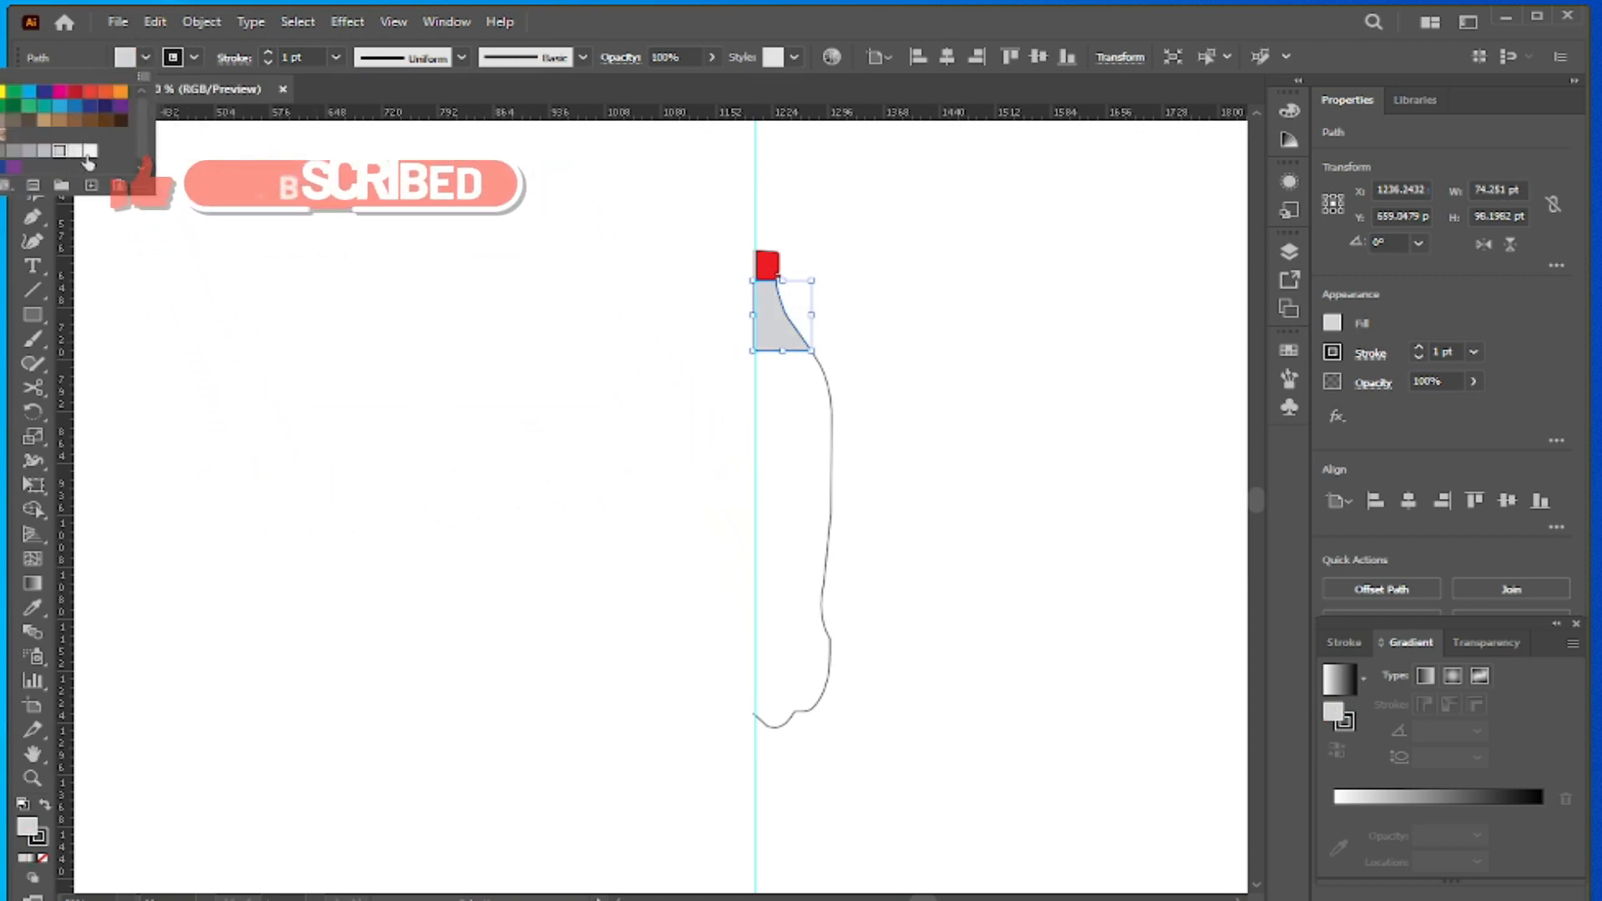
- Fill the bottle's body section with the darkest brown swatch and deselect it
click(832, 437)
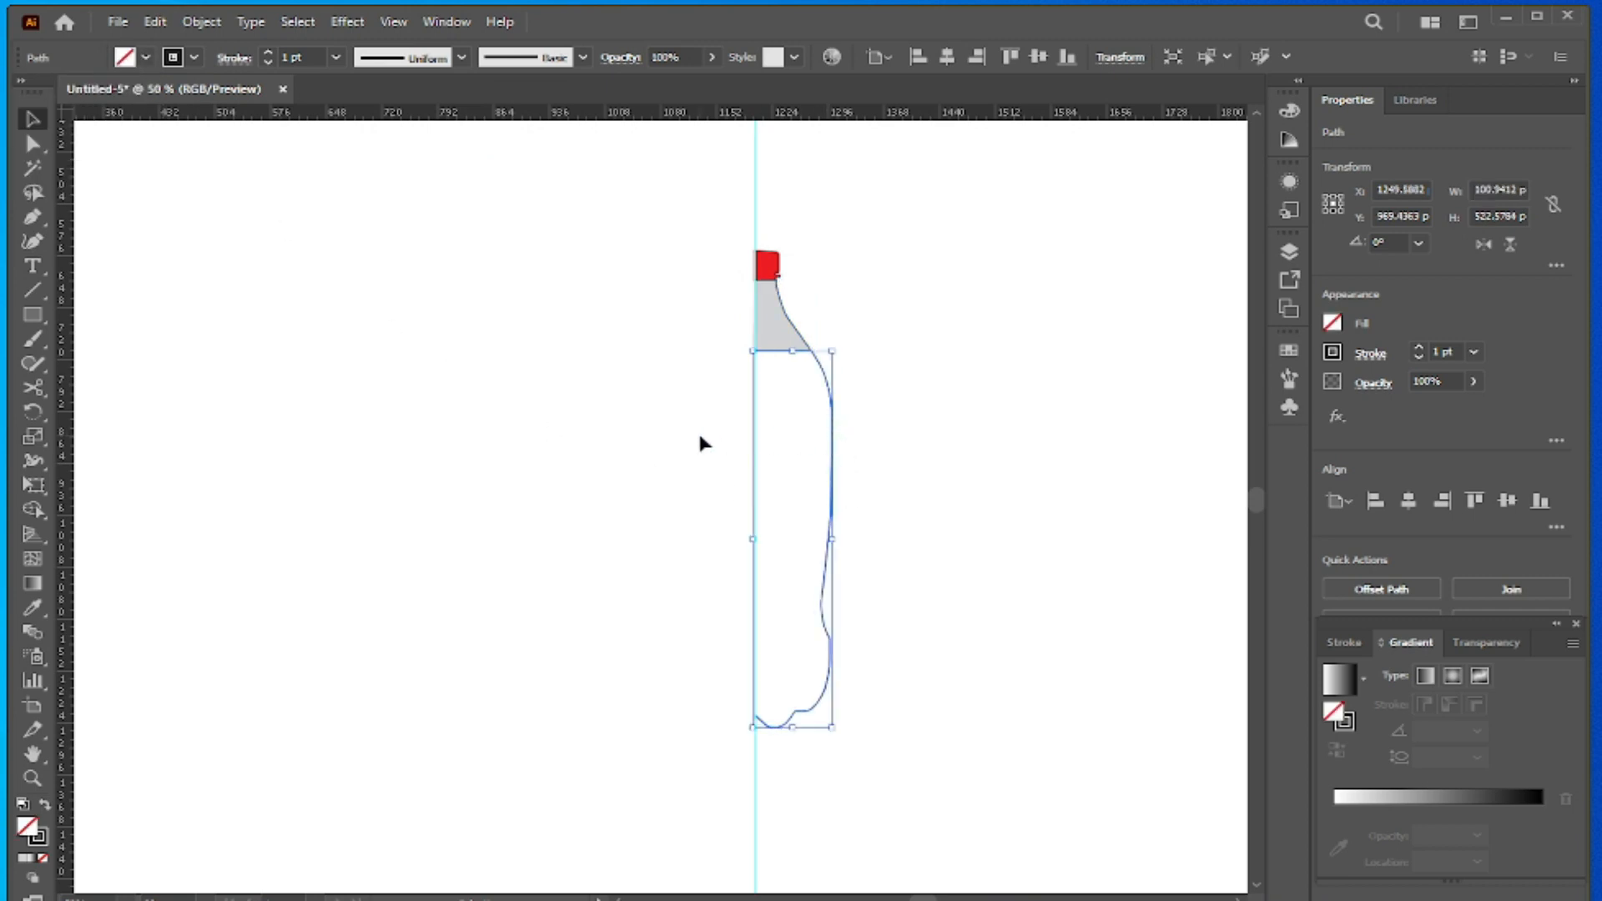
click(145, 58)
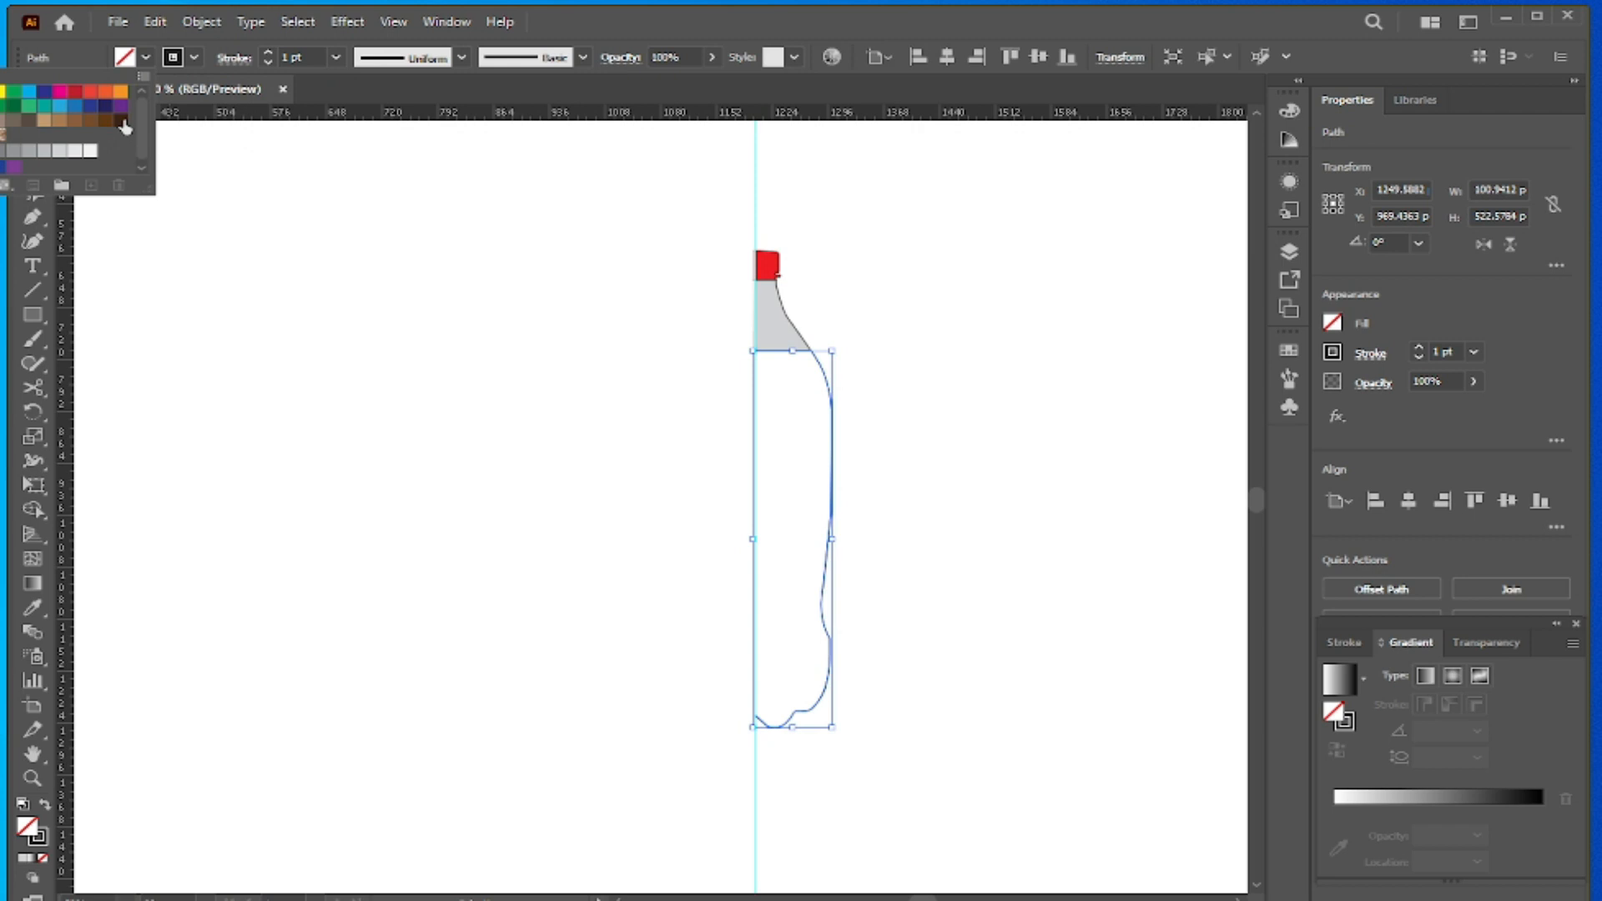
click(122, 122)
click(380, 297)
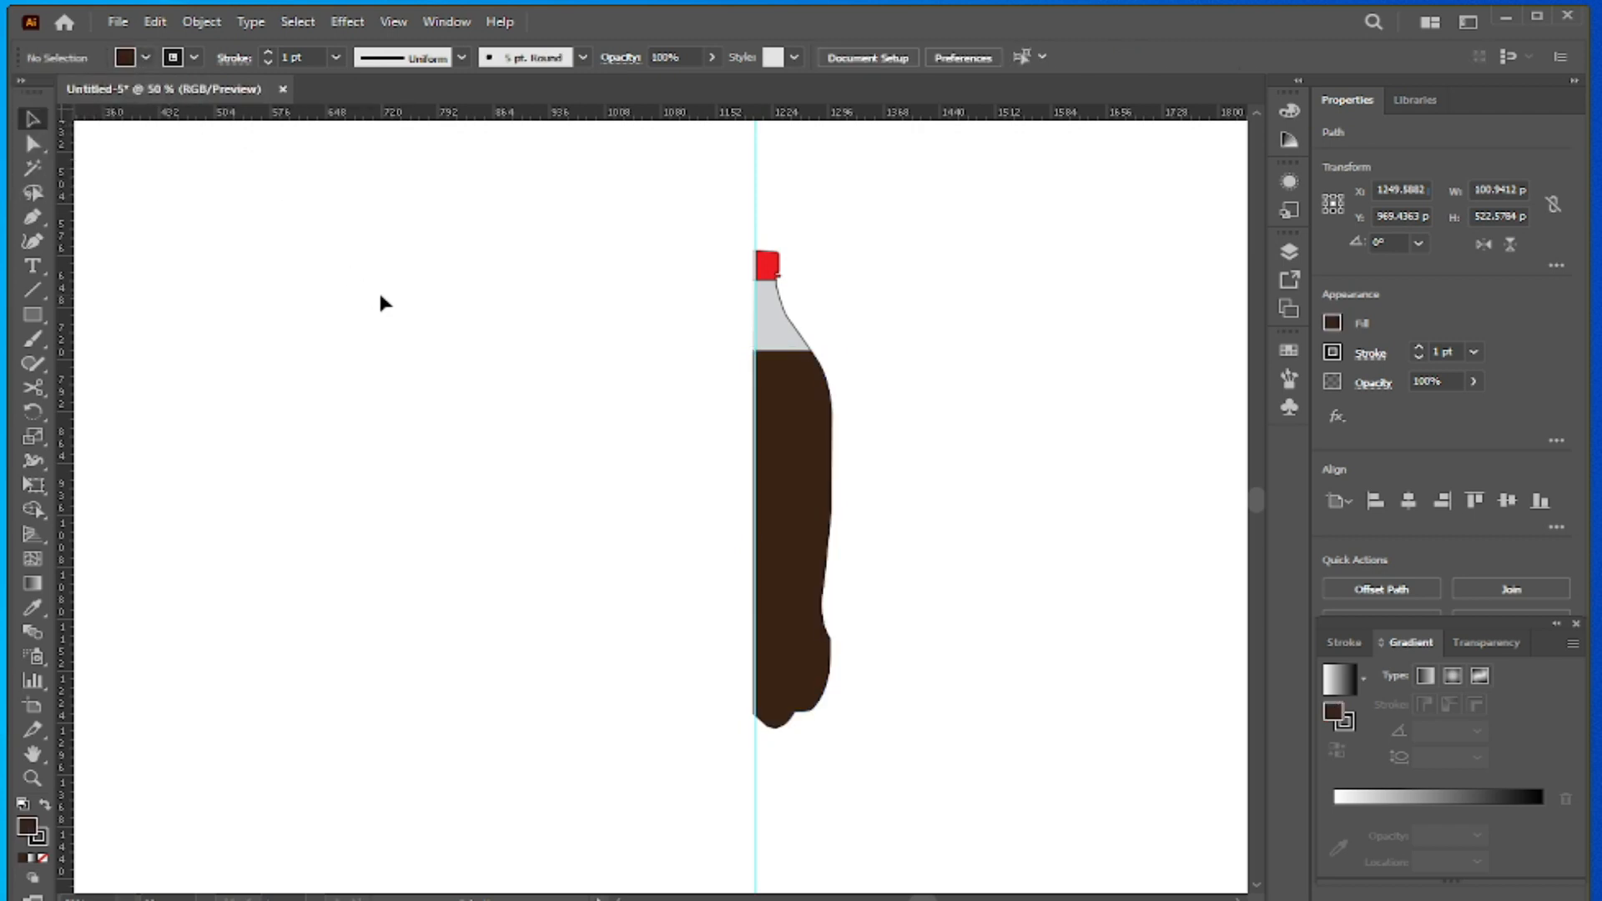
- Lower the neck section's opacity to 40% and deselect it
click(791, 324)
click(1474, 381)
drag(1470, 409, 1424, 427)
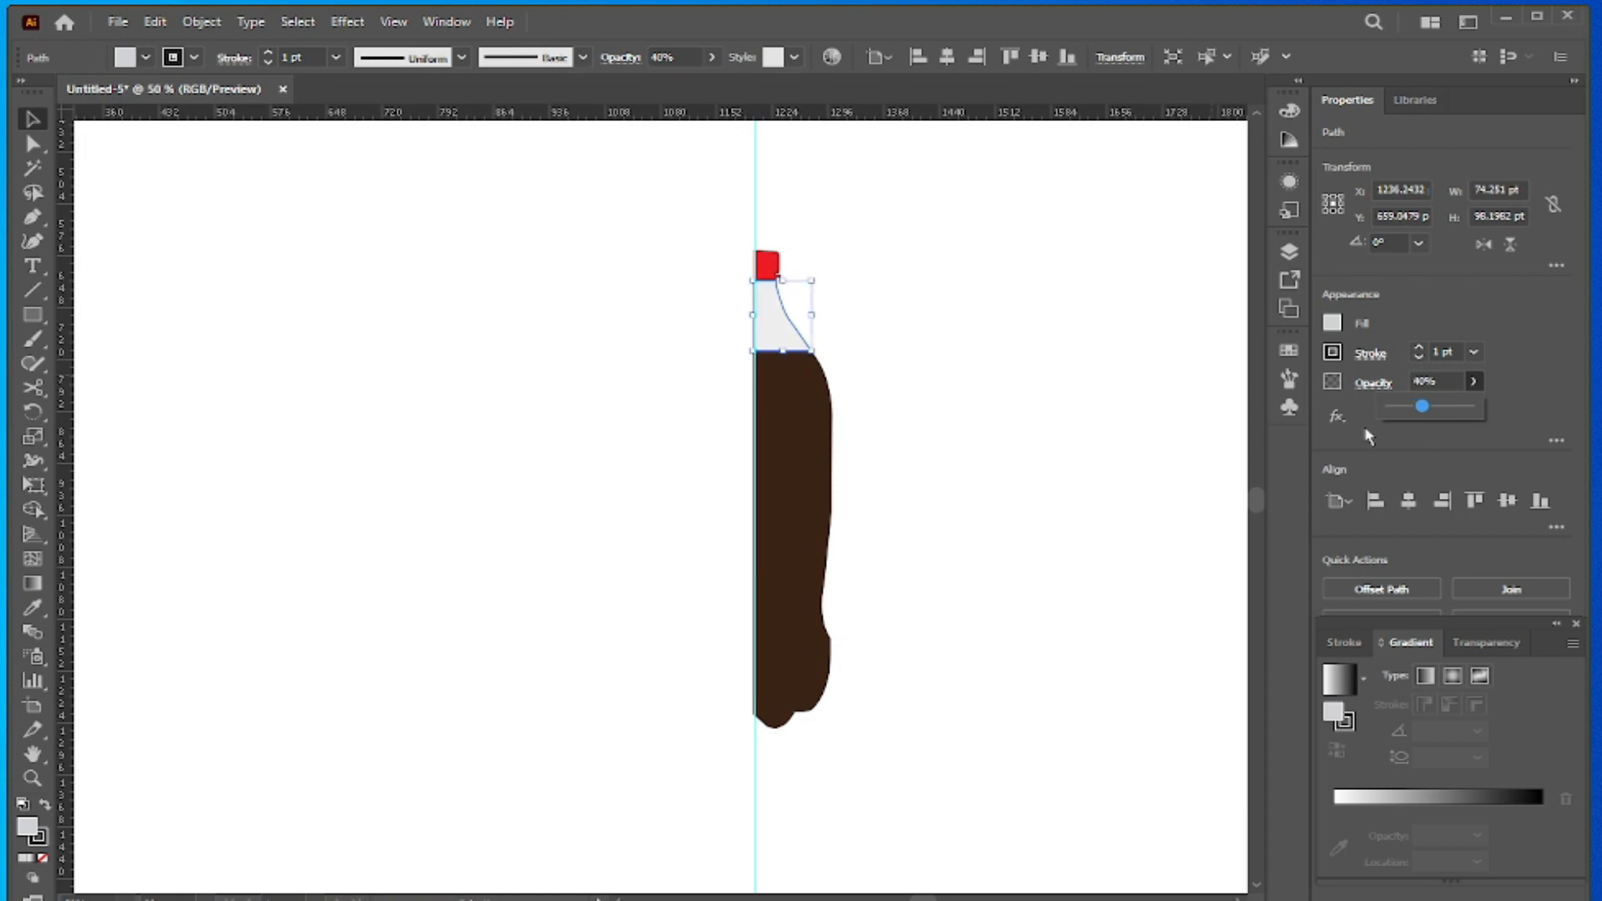
click(935, 360)
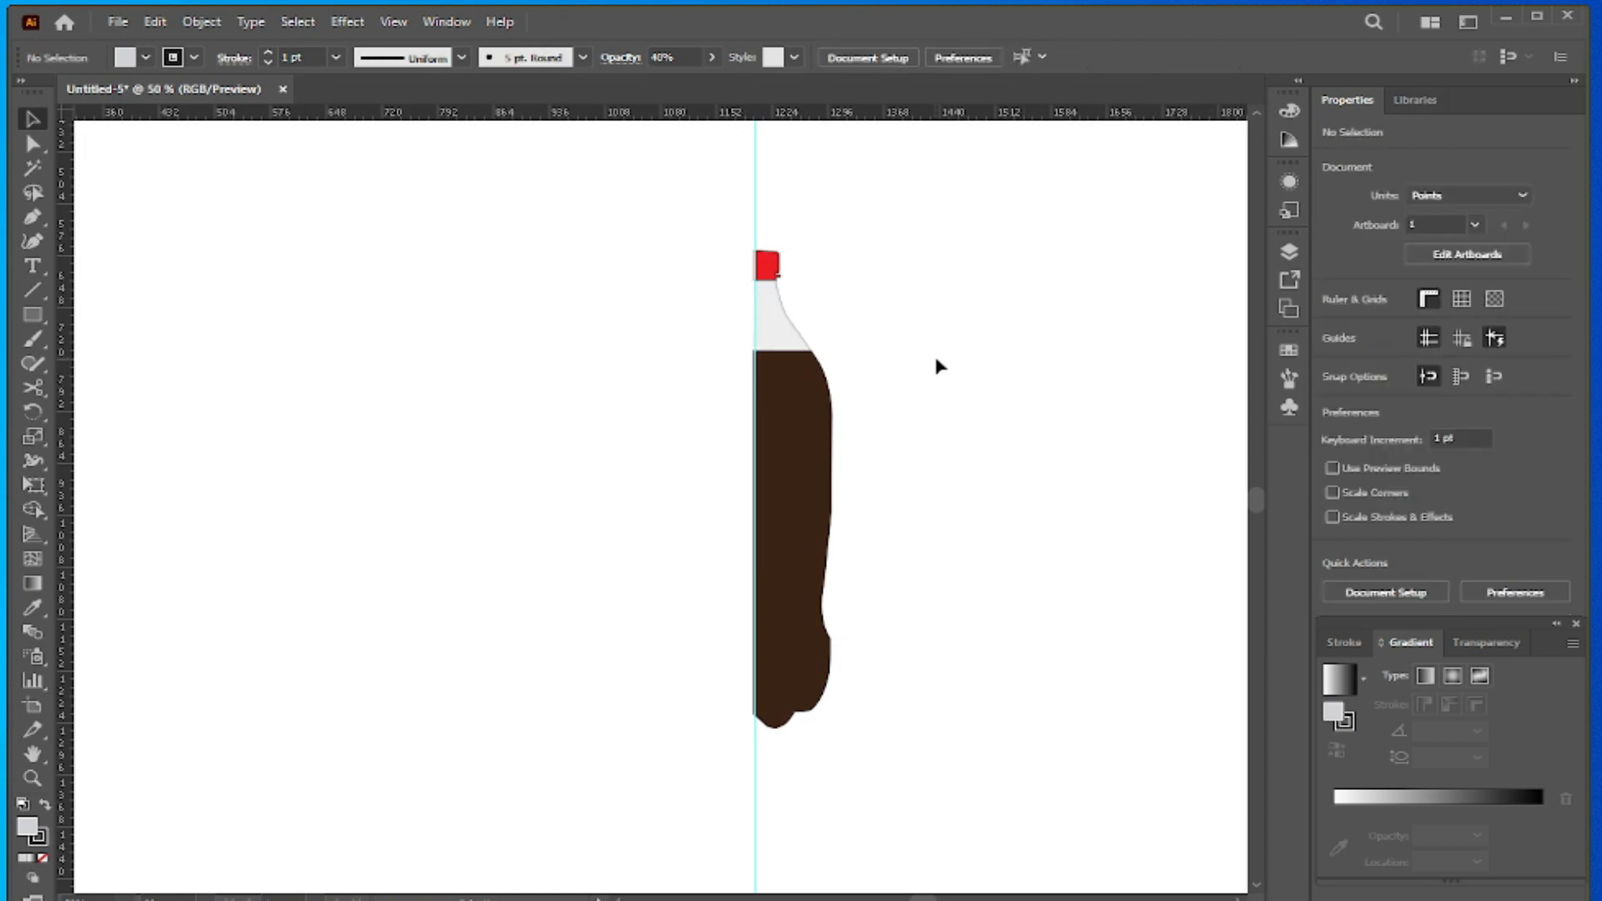
- Group the cap, neck and body sections of the half bottle into one object
drag(712, 224, 936, 739)
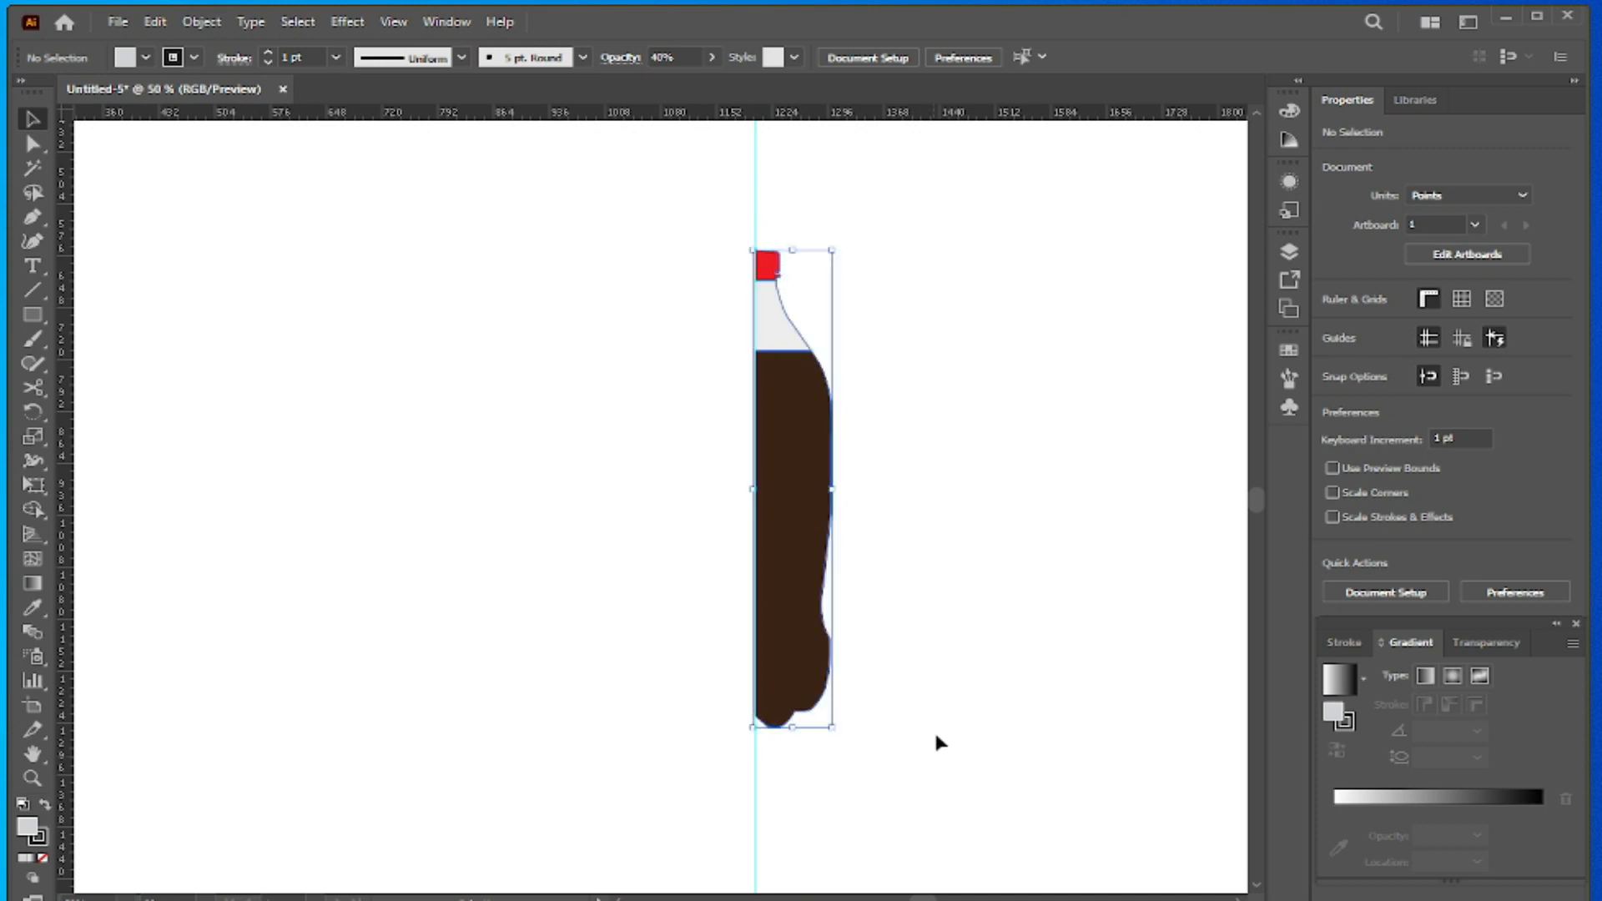
click(202, 22)
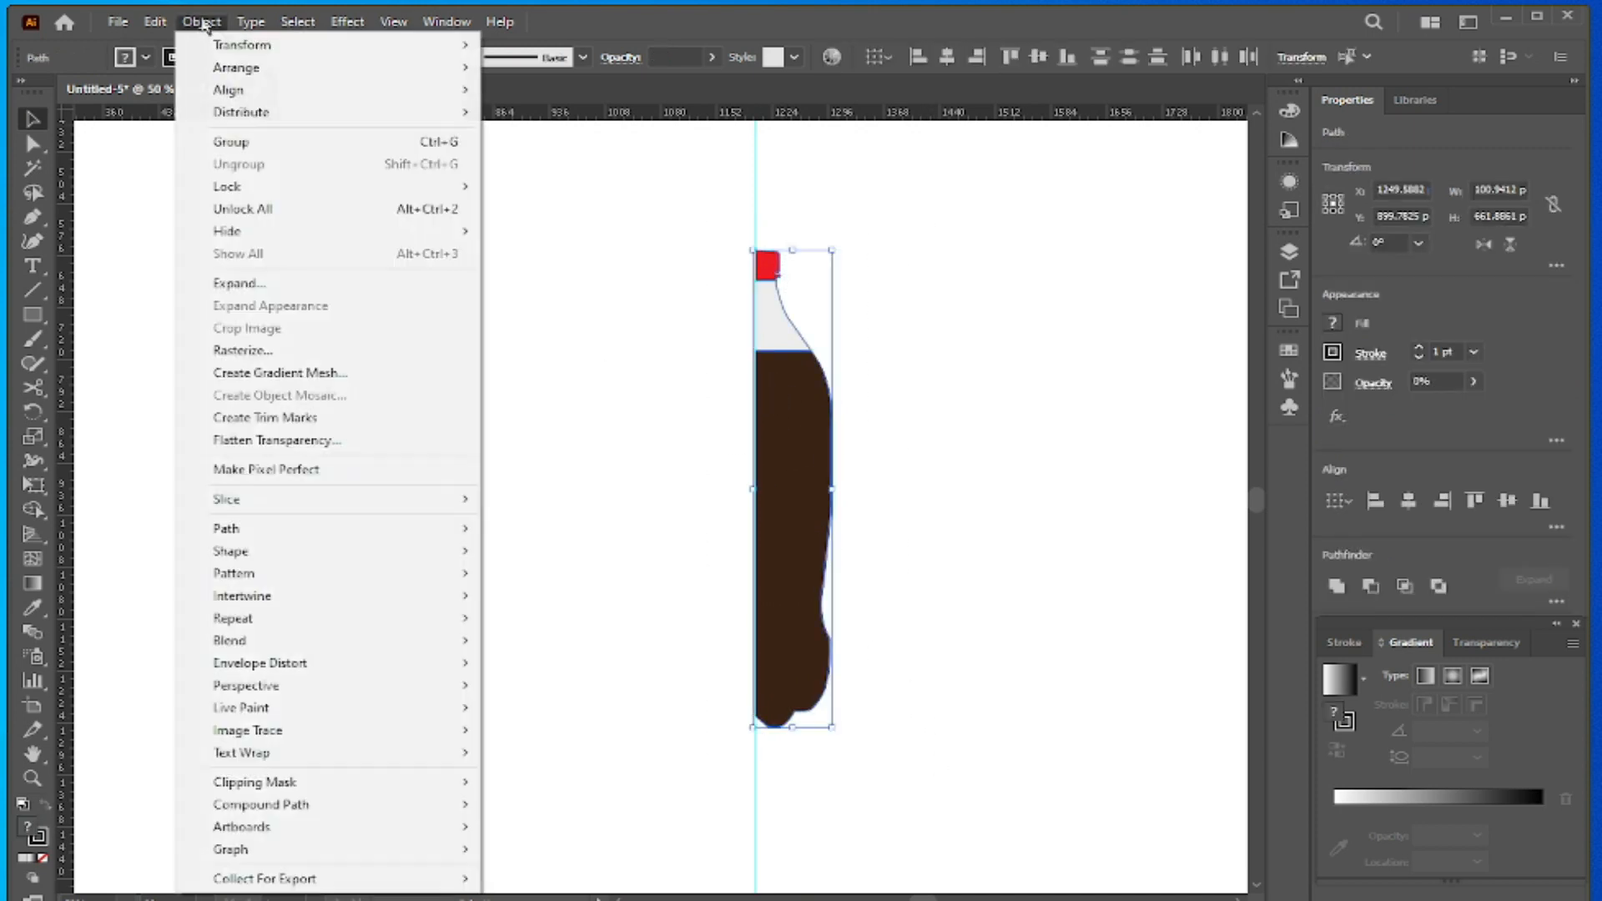
click(232, 142)
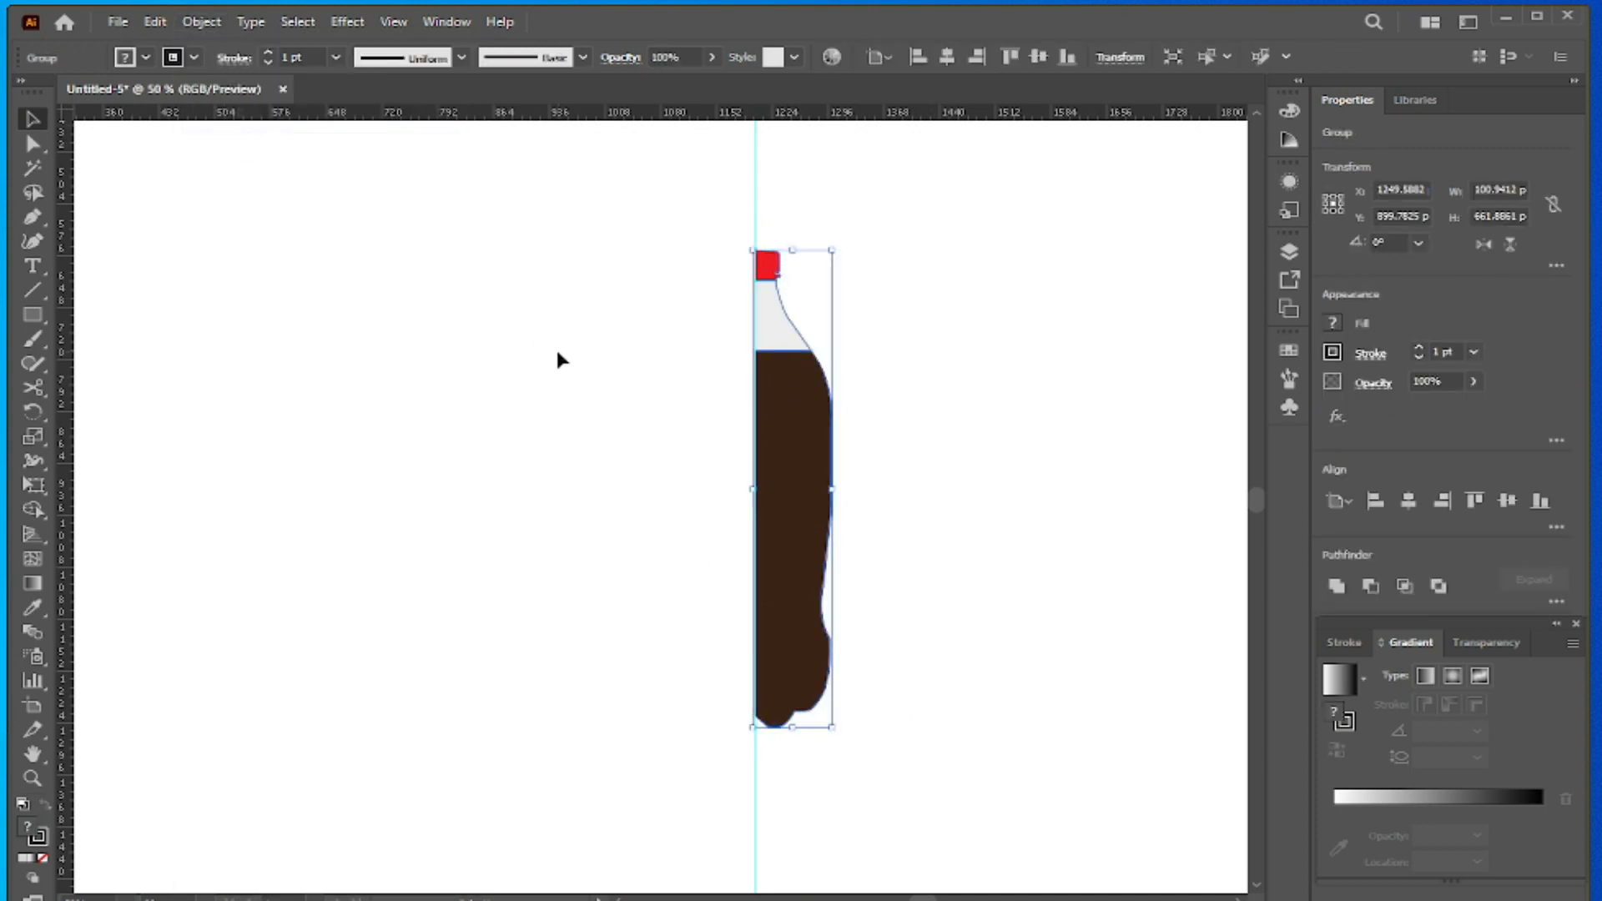
click(541, 263)
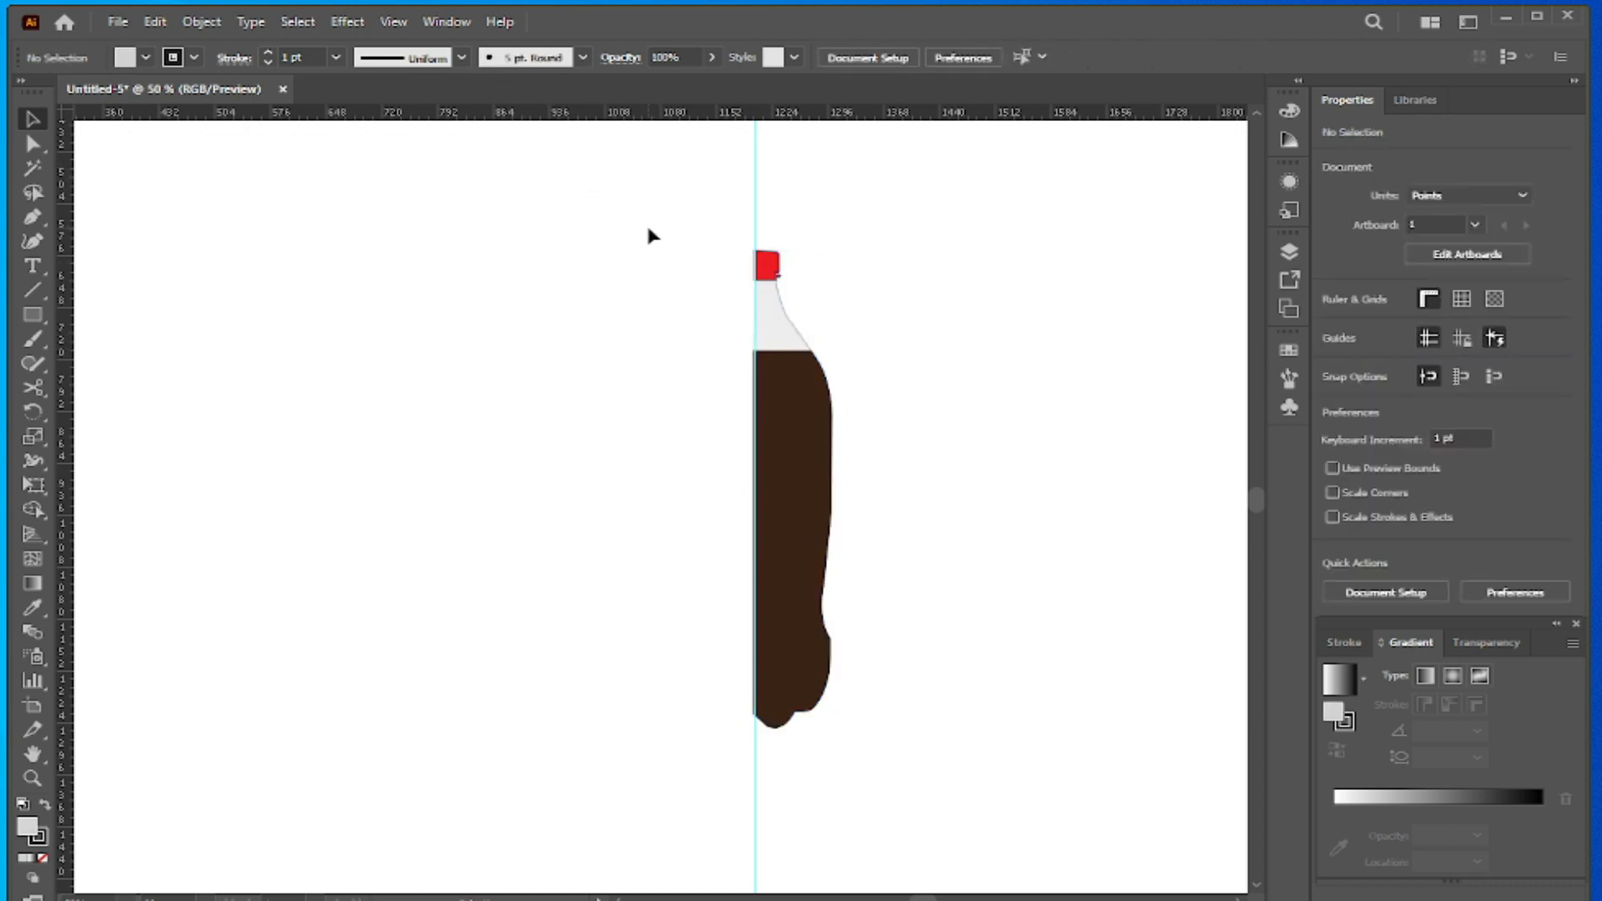
- Remove the stroke from the grouped half bottle by setting it to None, and deselect the group
drag(639, 219, 878, 675)
click(194, 56)
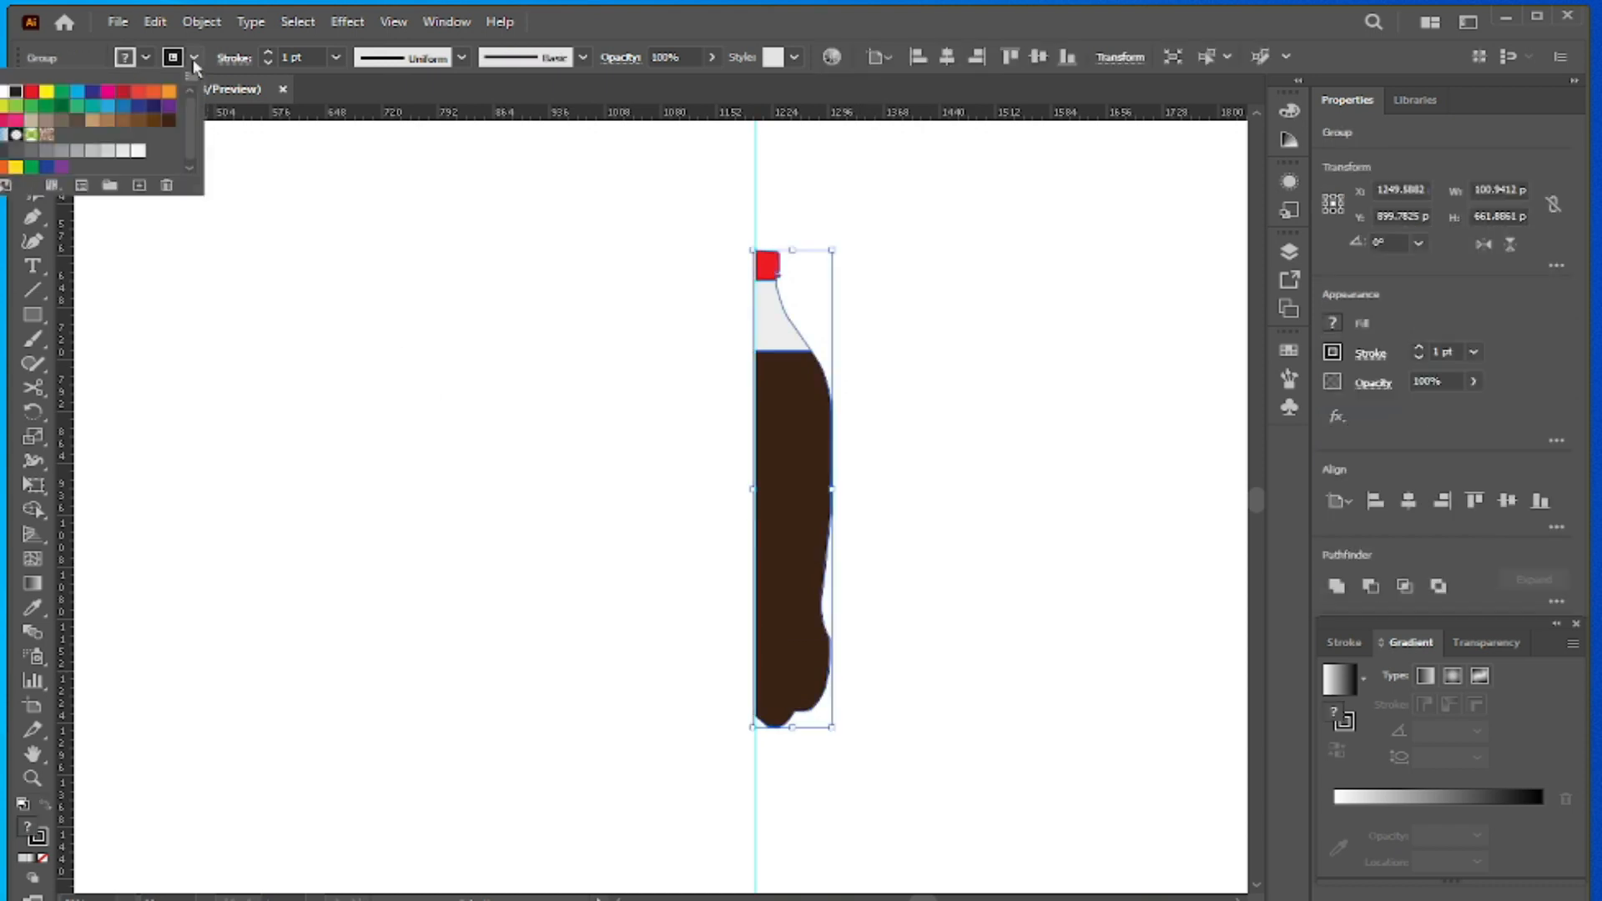
click(6, 90)
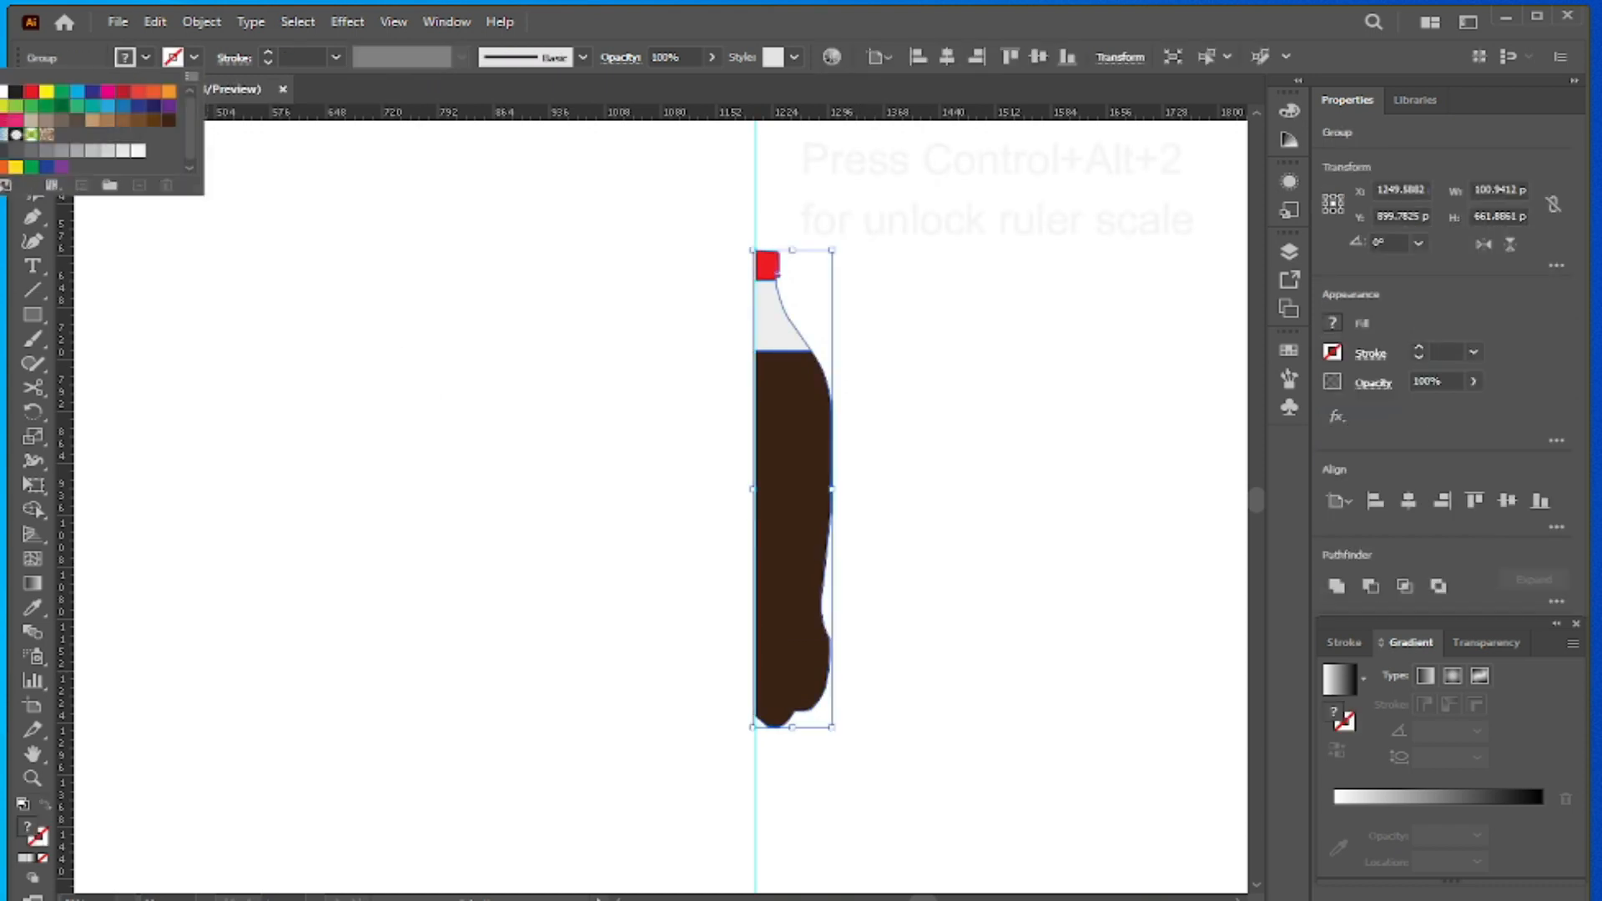
click(384, 253)
- Unlock the vertical guide along the half bottle's straight edge and delete it
click(826, 222)
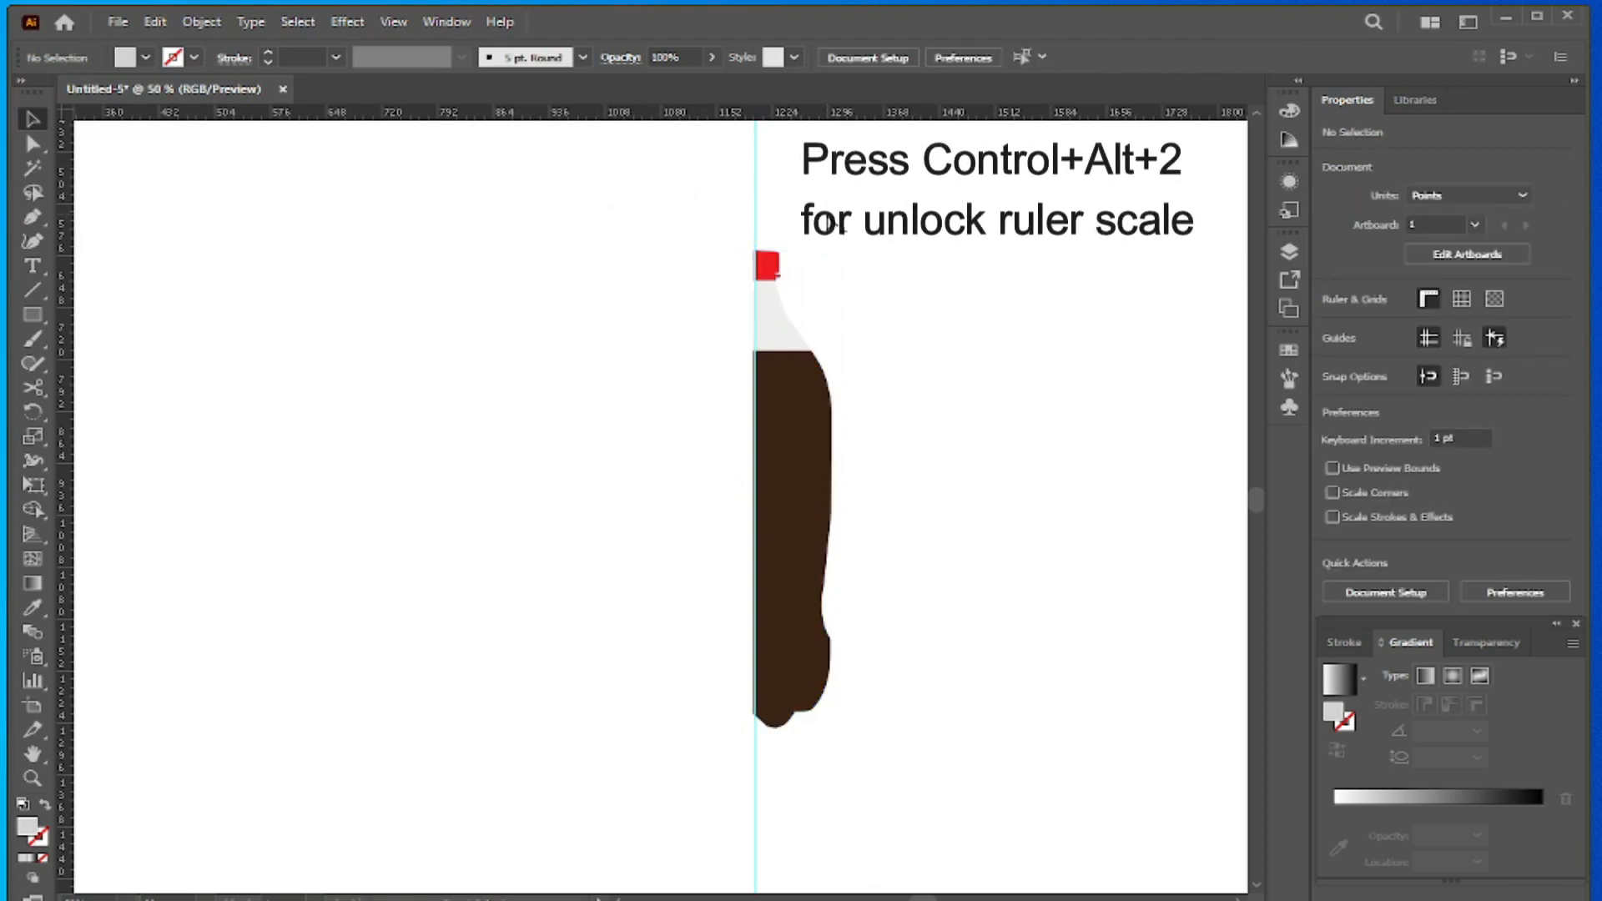
key(ctrl+alt+2)
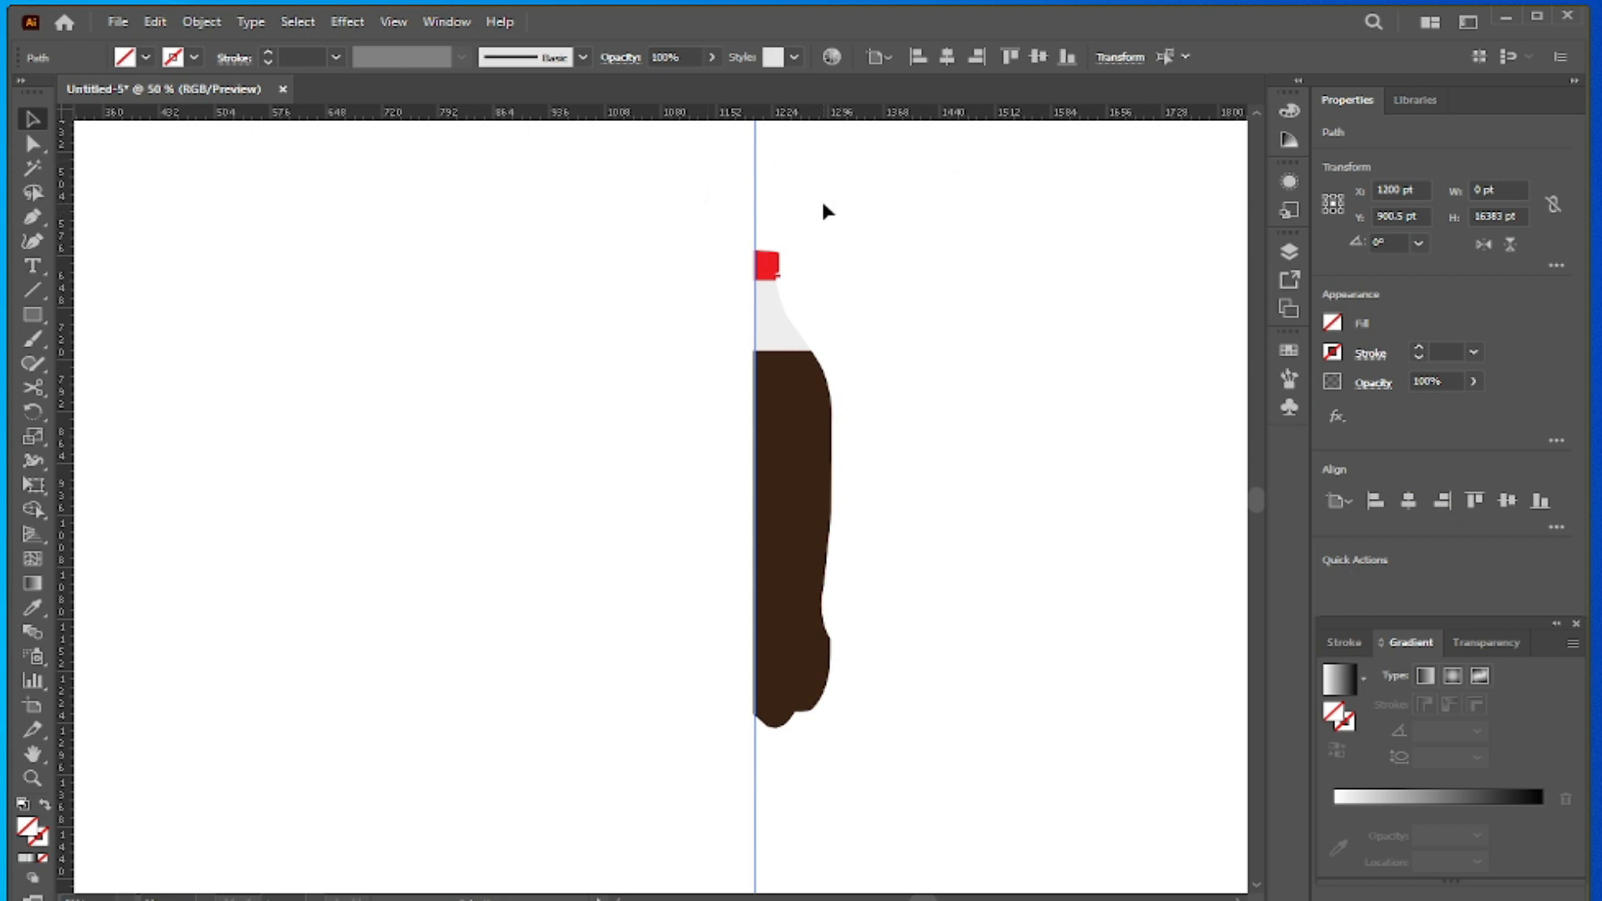
key(Delete)
- Start the 3D Revolve (Classic) effect on the half-bottle group with its preview showing
drag(725, 221, 899, 747)
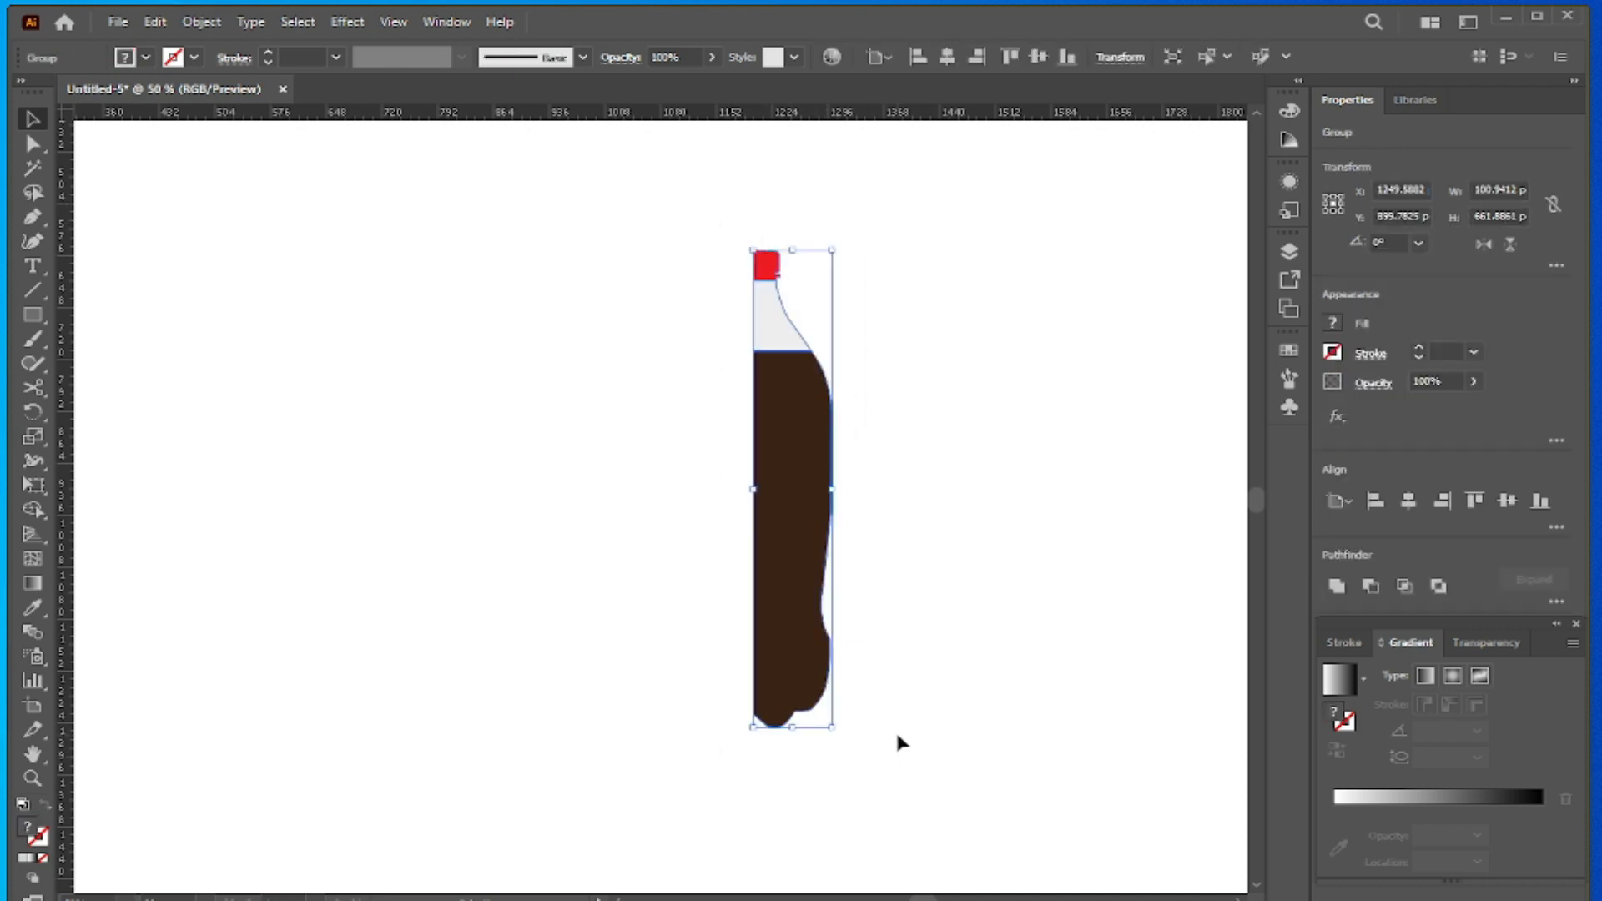
click(346, 25)
mouse_move(361, 142)
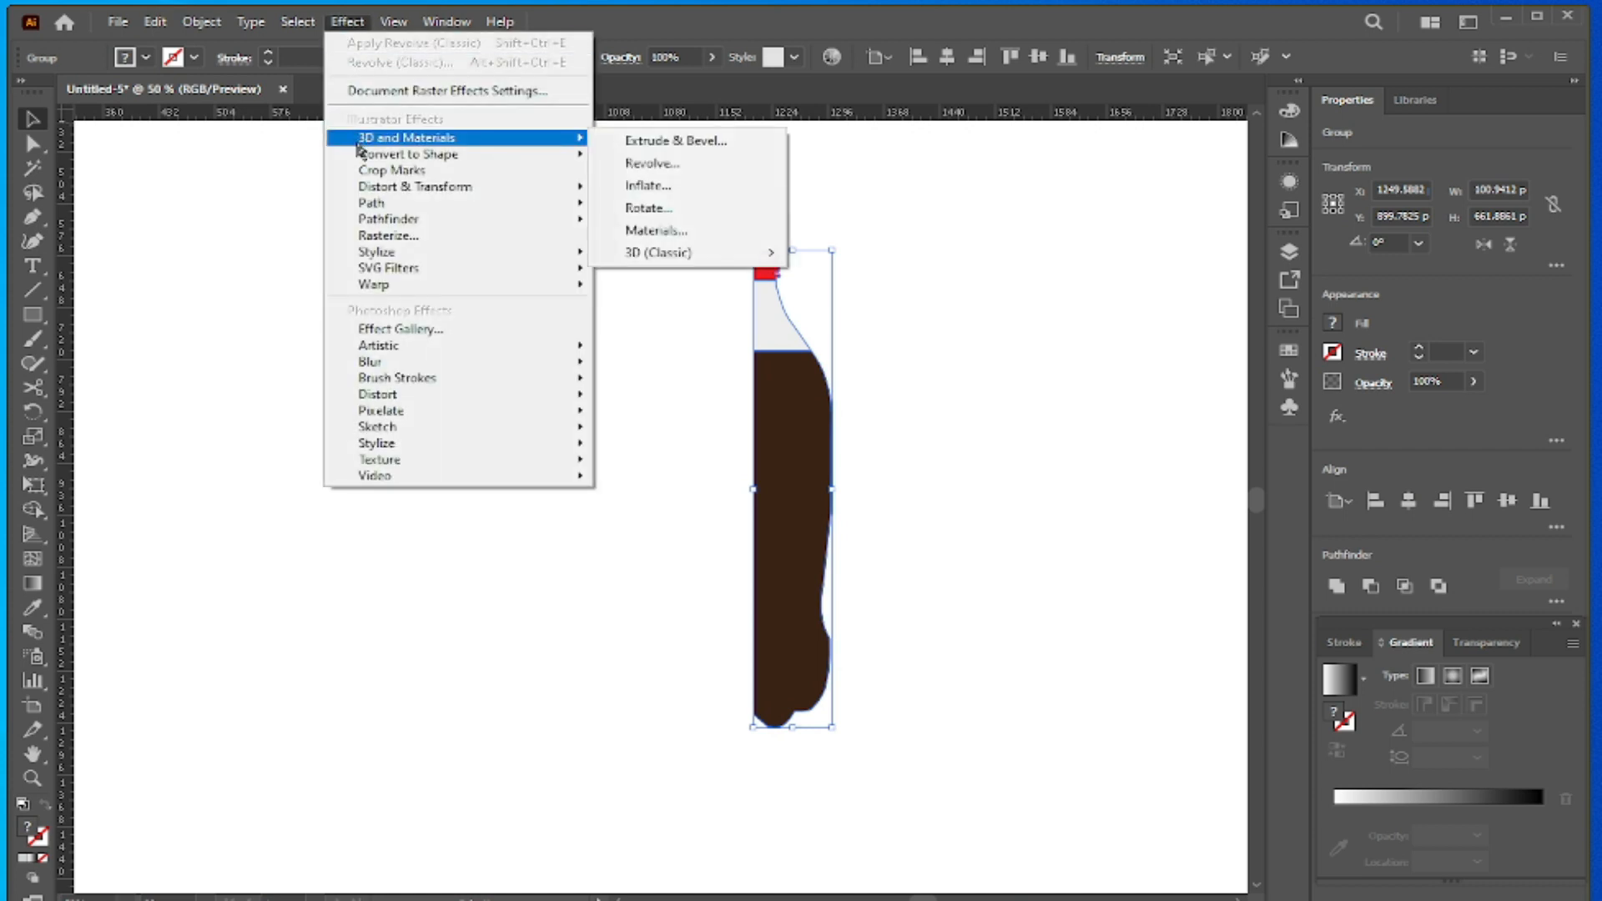
mouse_move(645, 257)
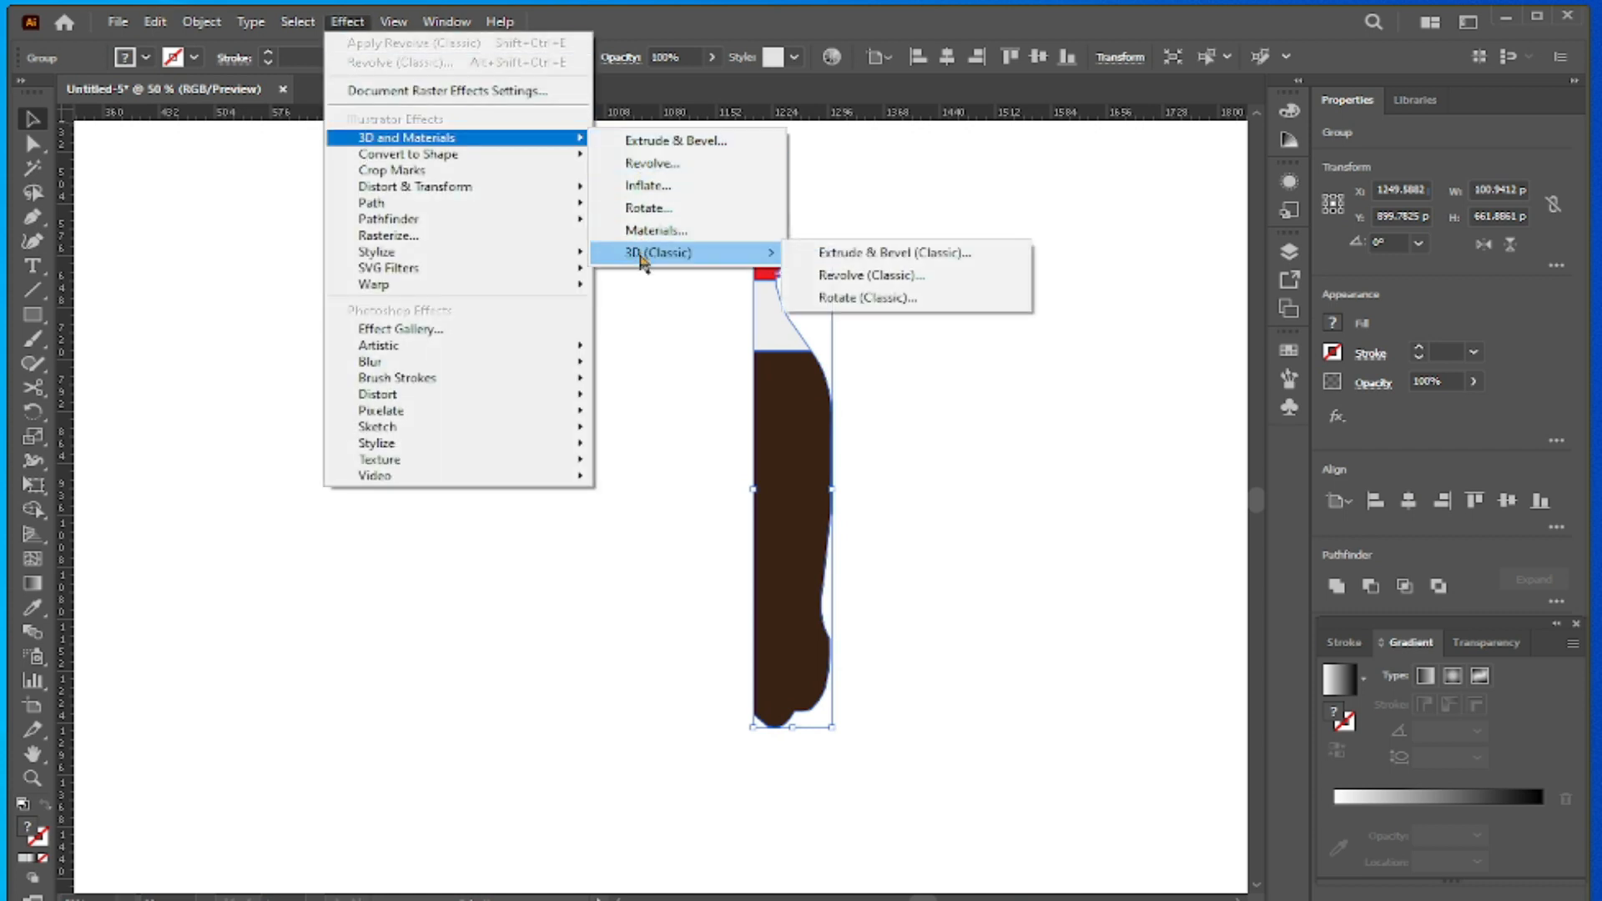
click(931, 284)
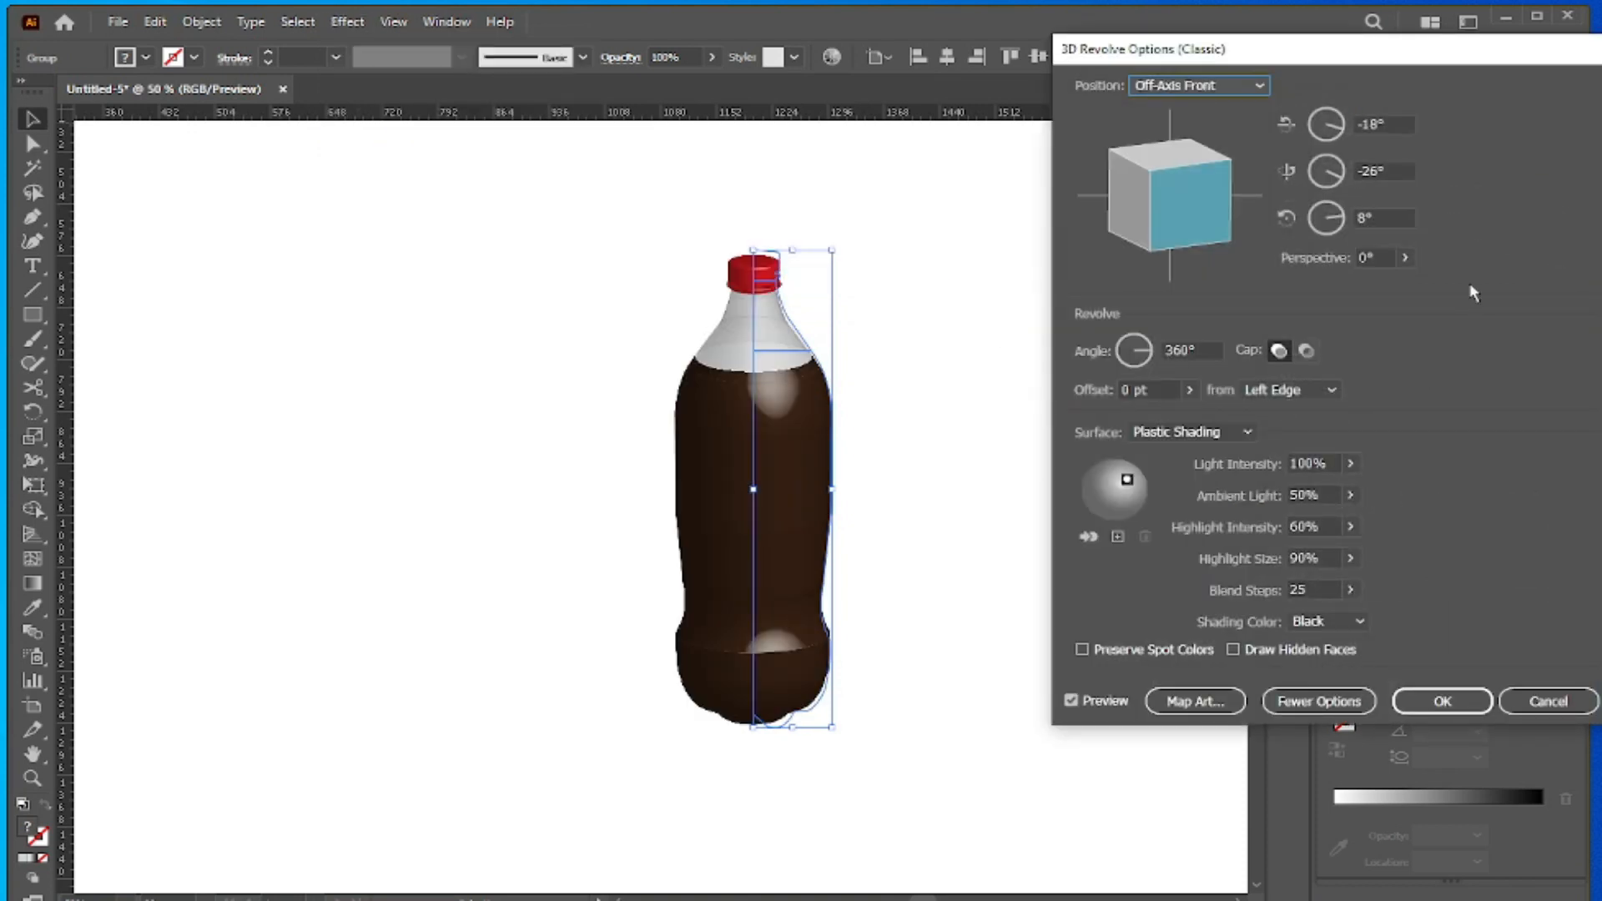
- Set the revolve's perspective to 20° and its blend steps to 100
click(1378, 255)
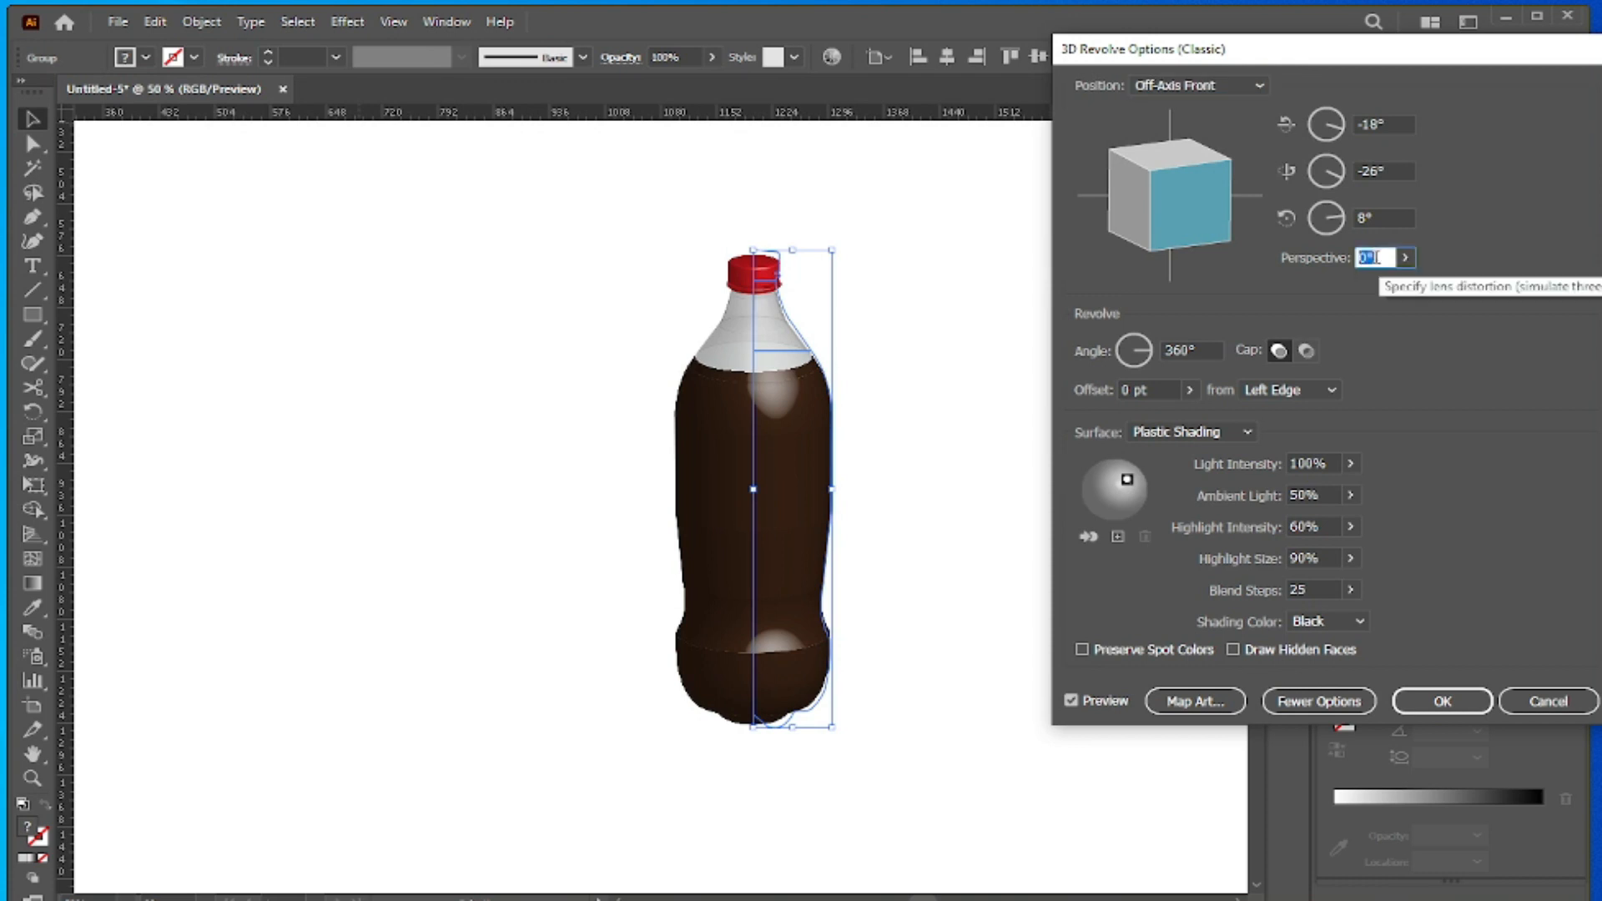
text(20)
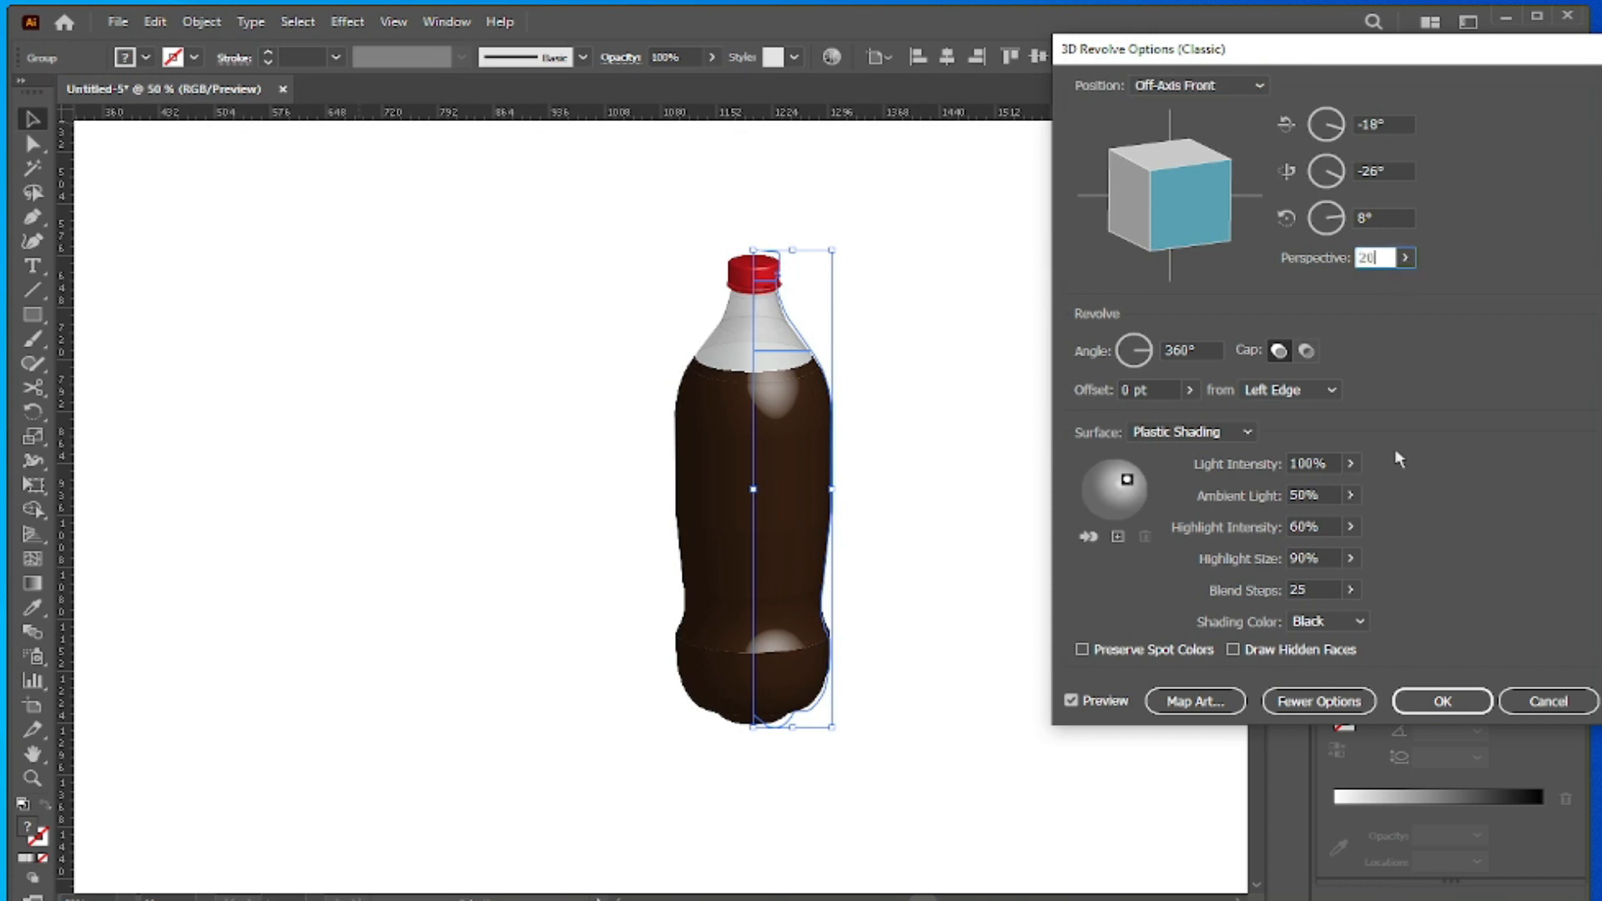
click(1312, 590)
text(25)
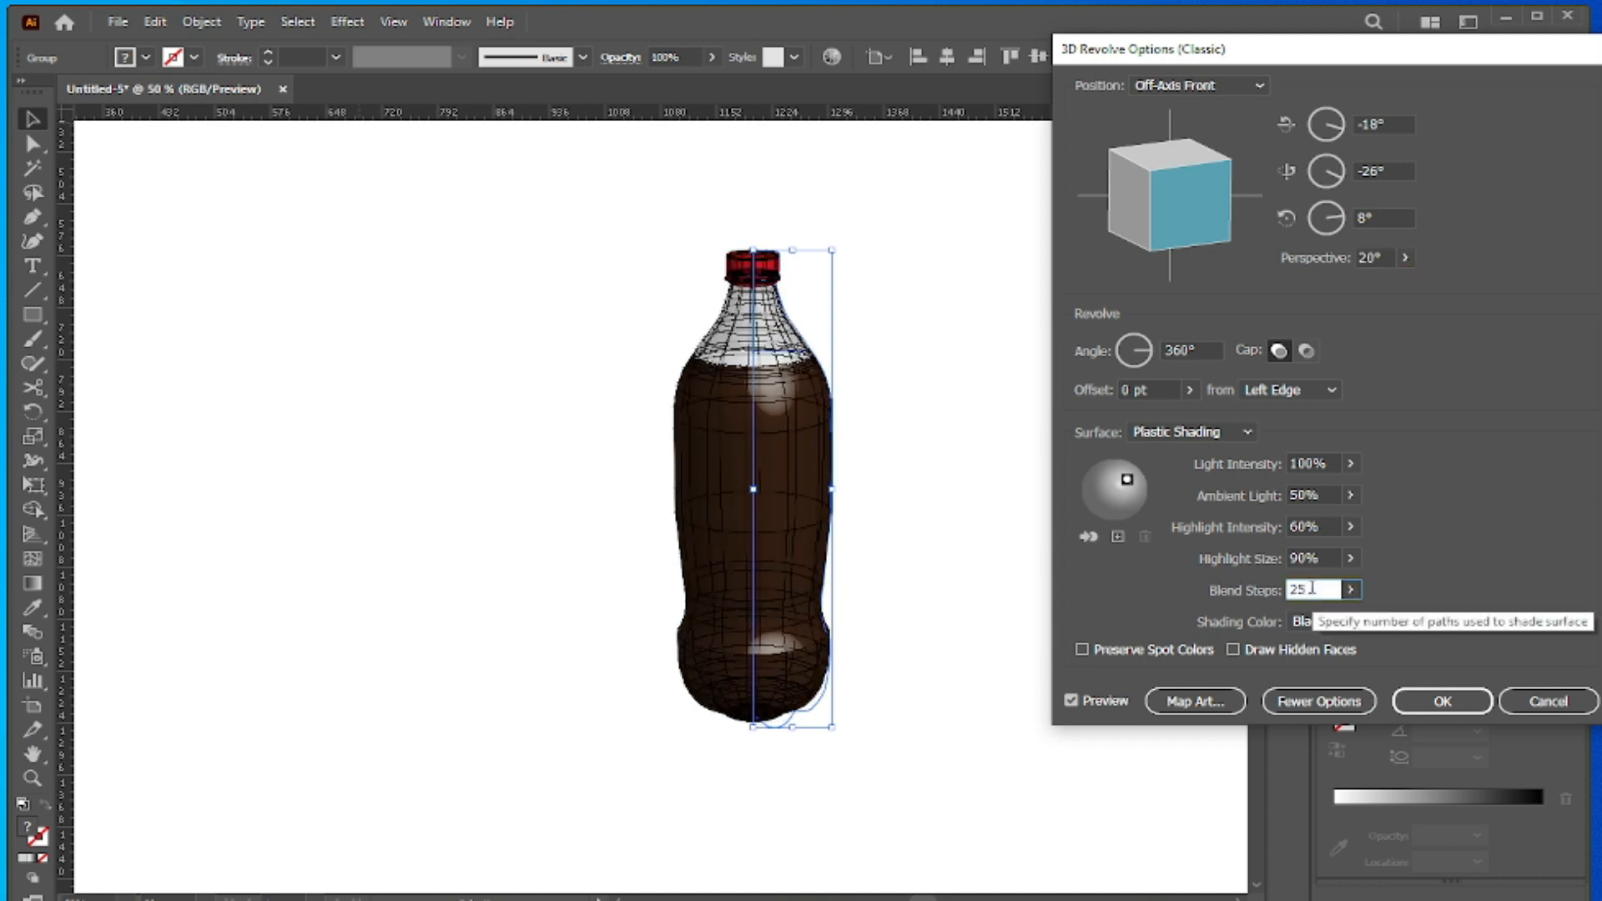
text(100)
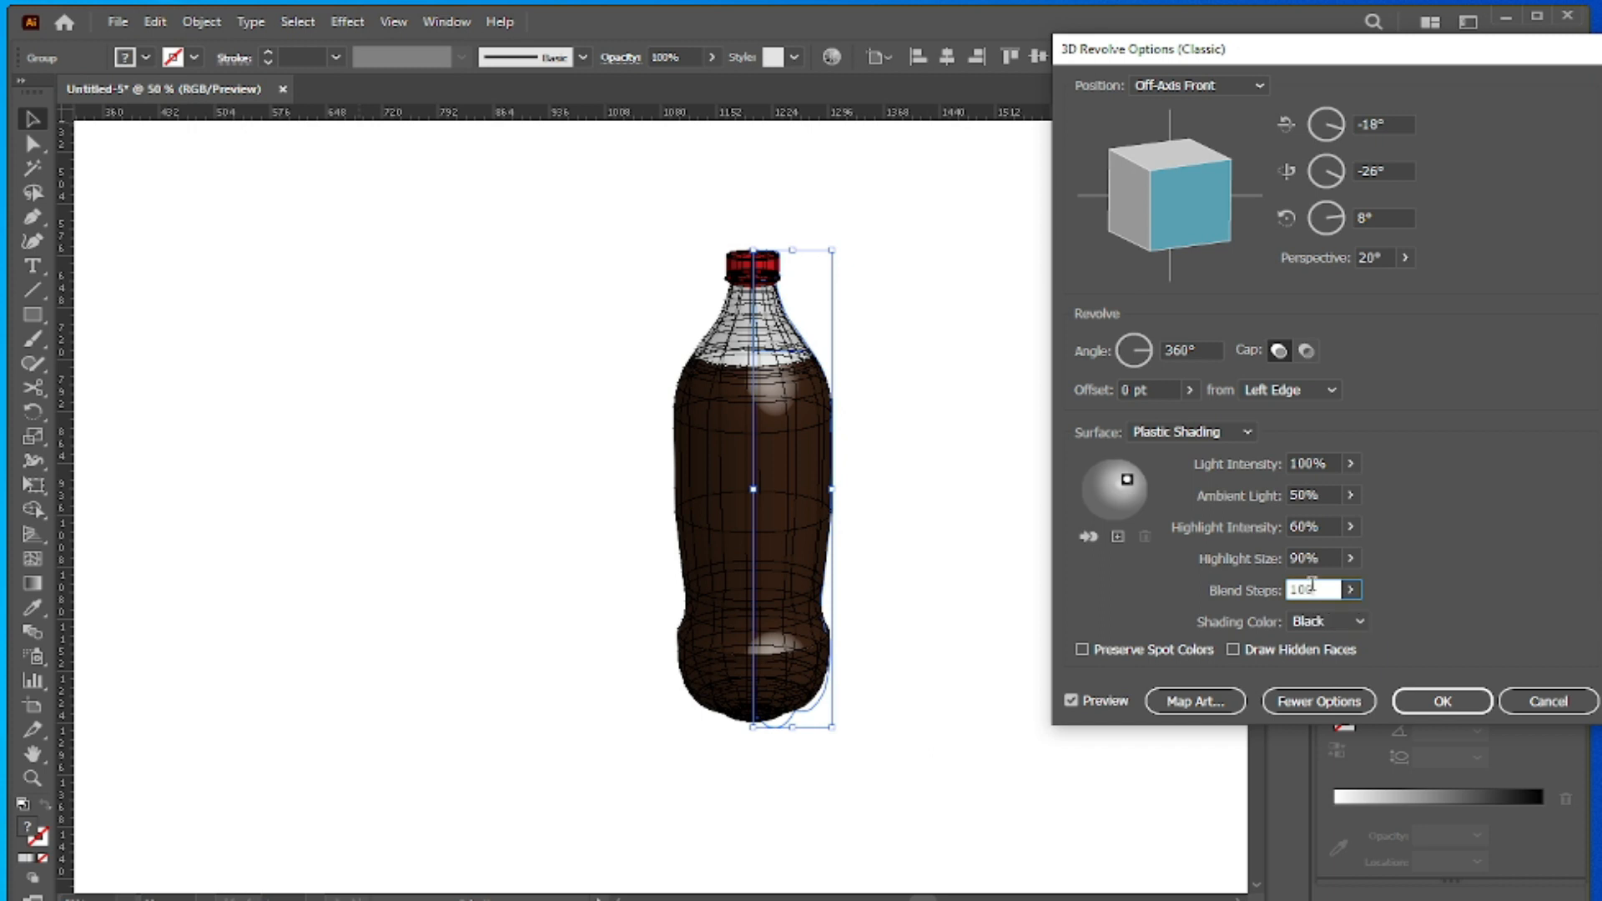
- Enable Preserve Spot Colors for the revolve and apply the effect
click(1082, 651)
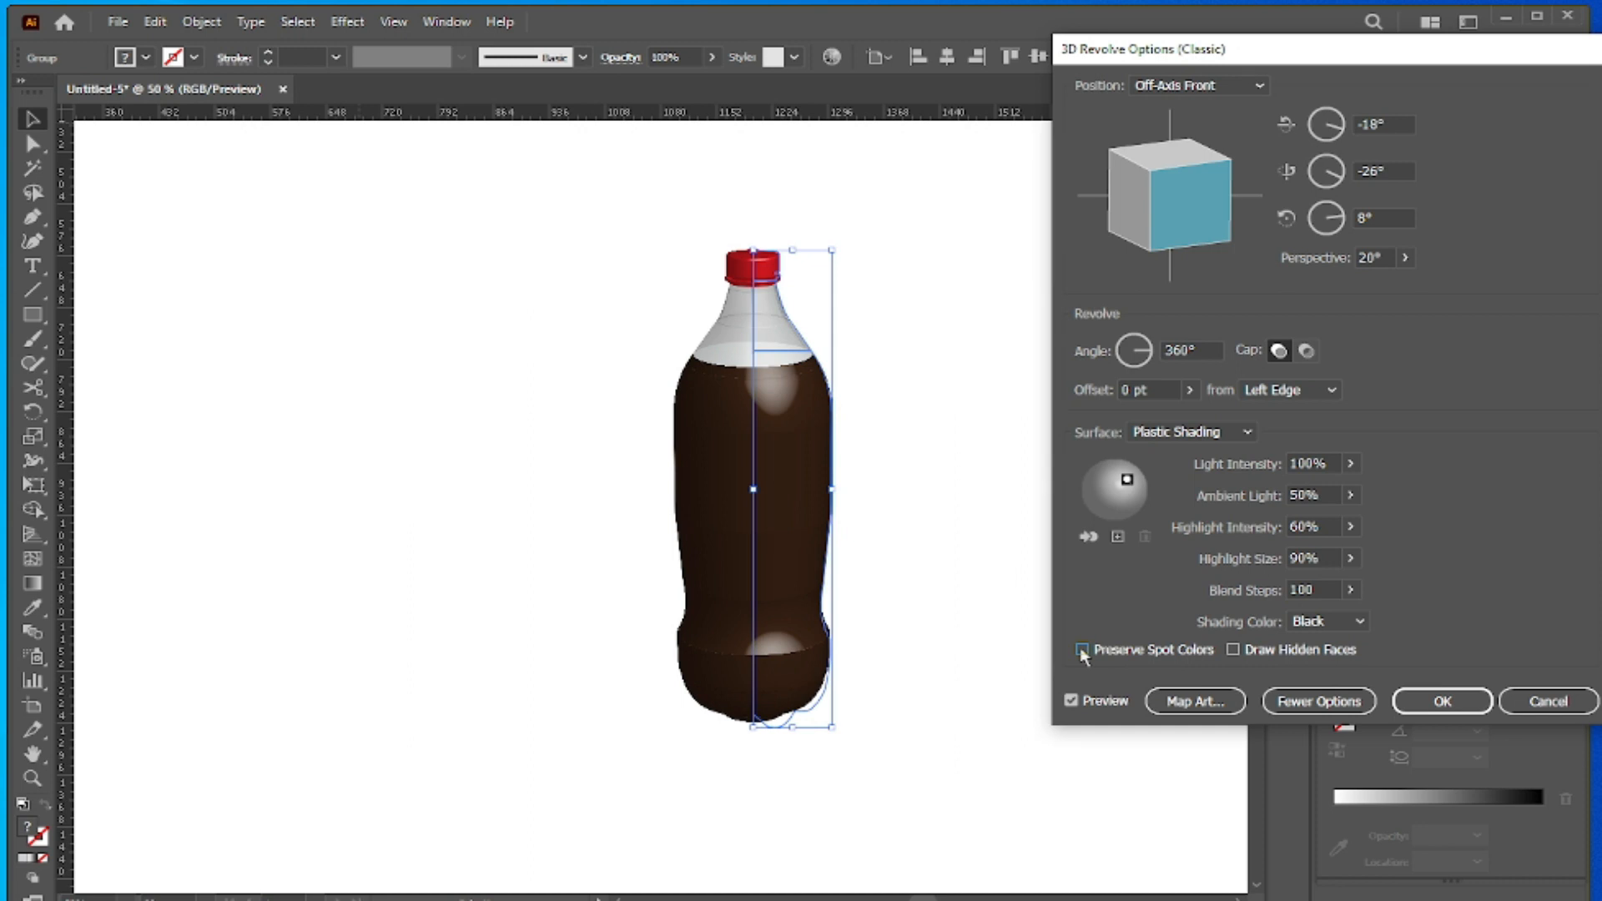
click(1082, 651)
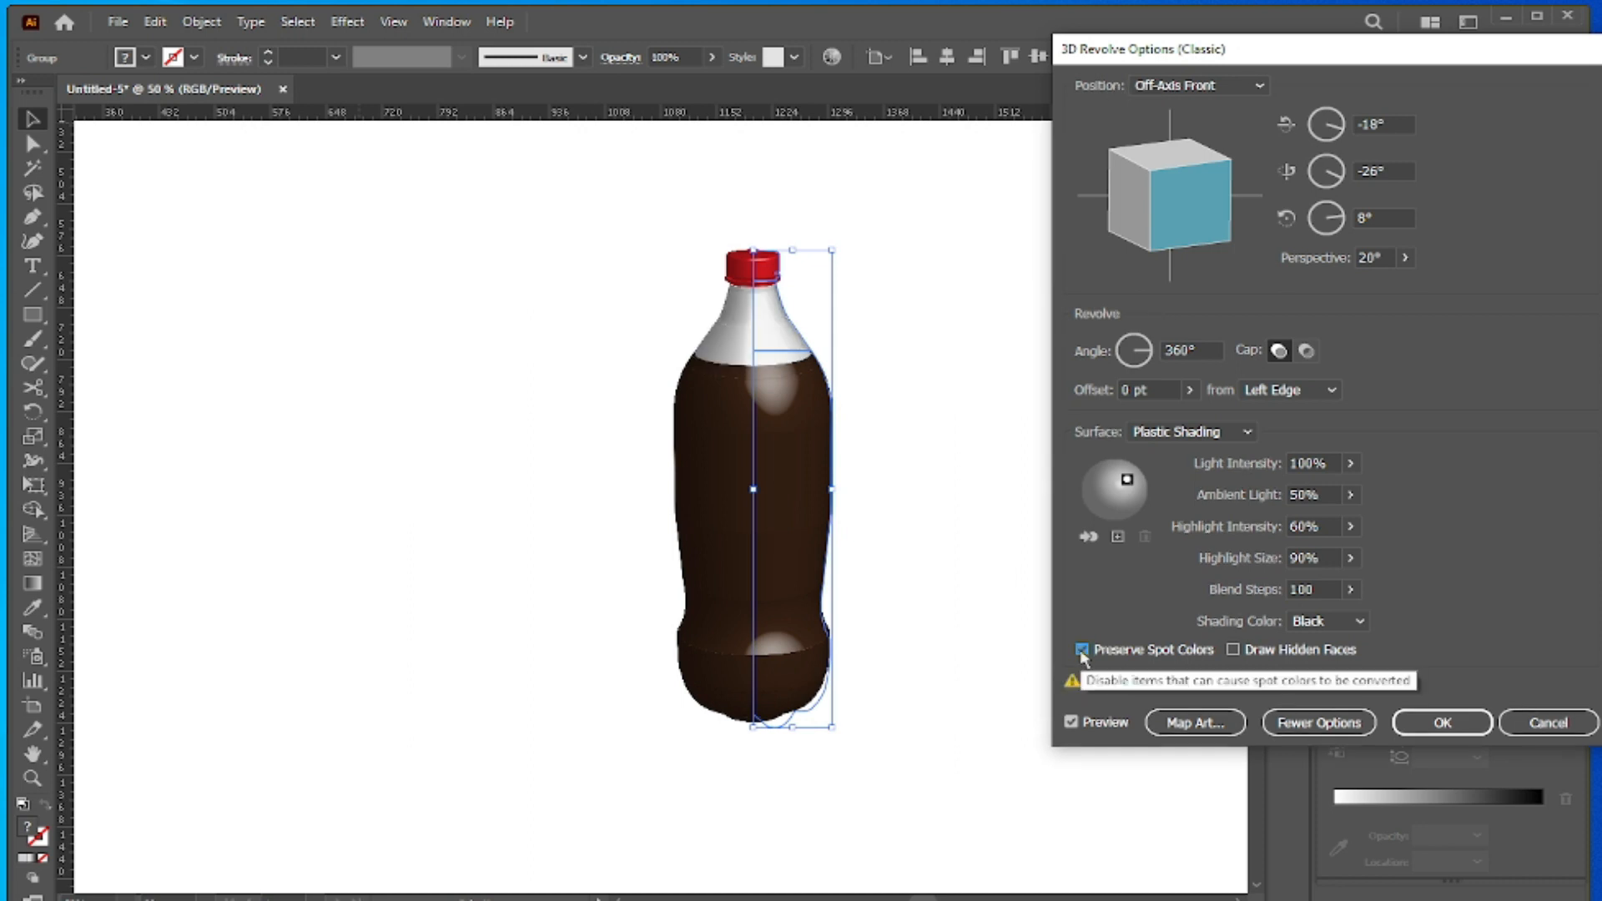
click(1442, 723)
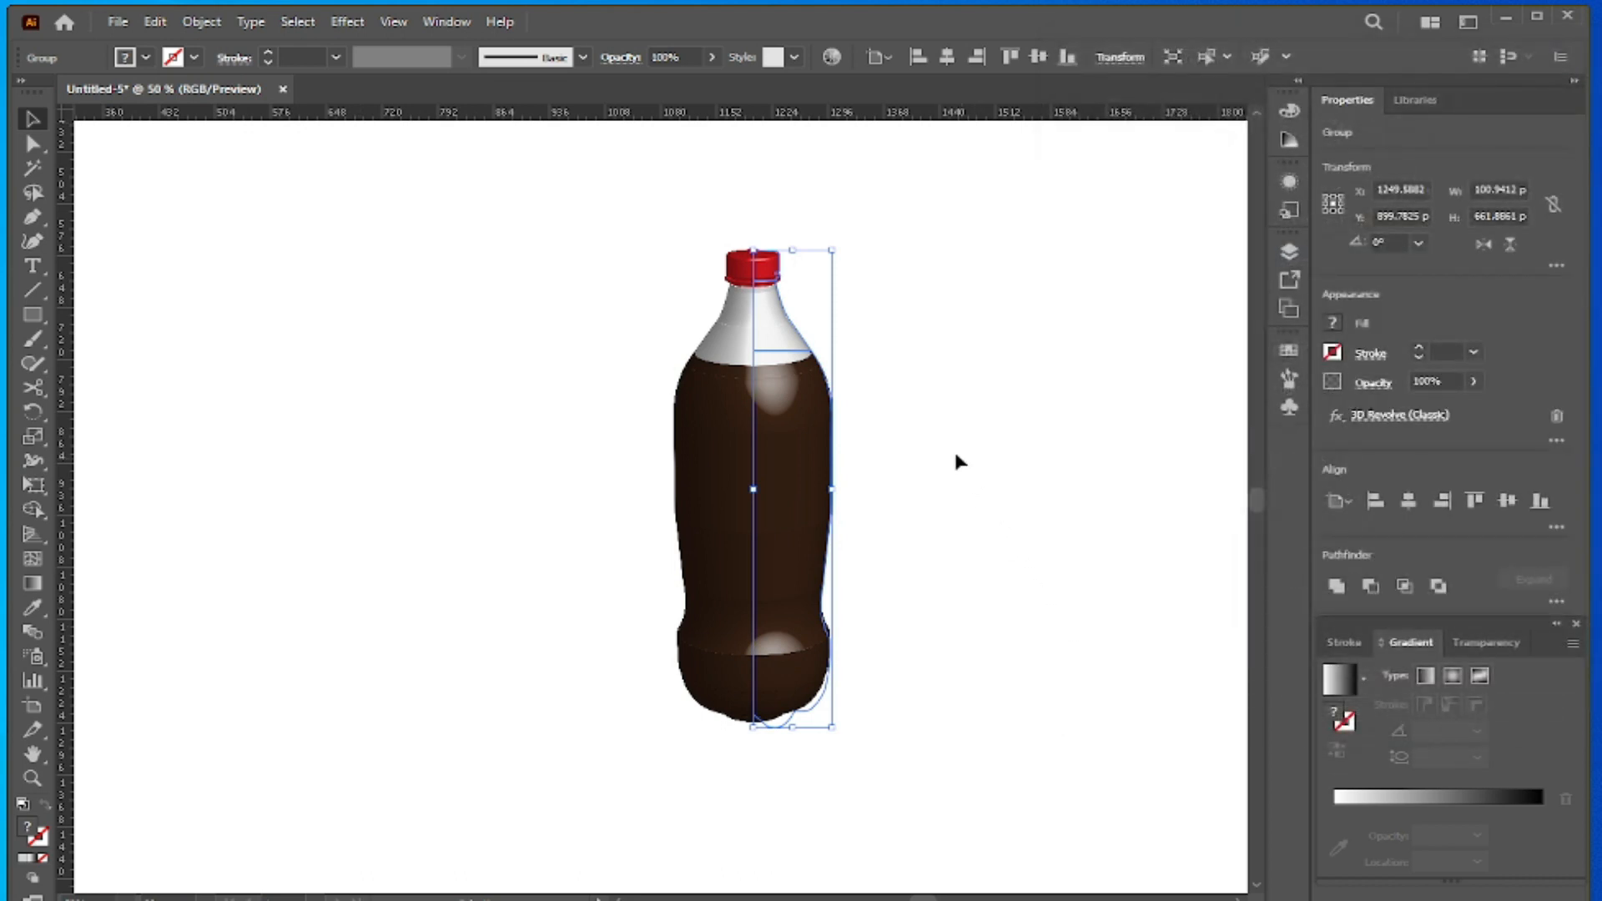
- Move the revolved bottle rightward and slightly up, to about X 1411.94 pt, Y 888.49 pt, and deselect it
click(951, 465)
click(759, 455)
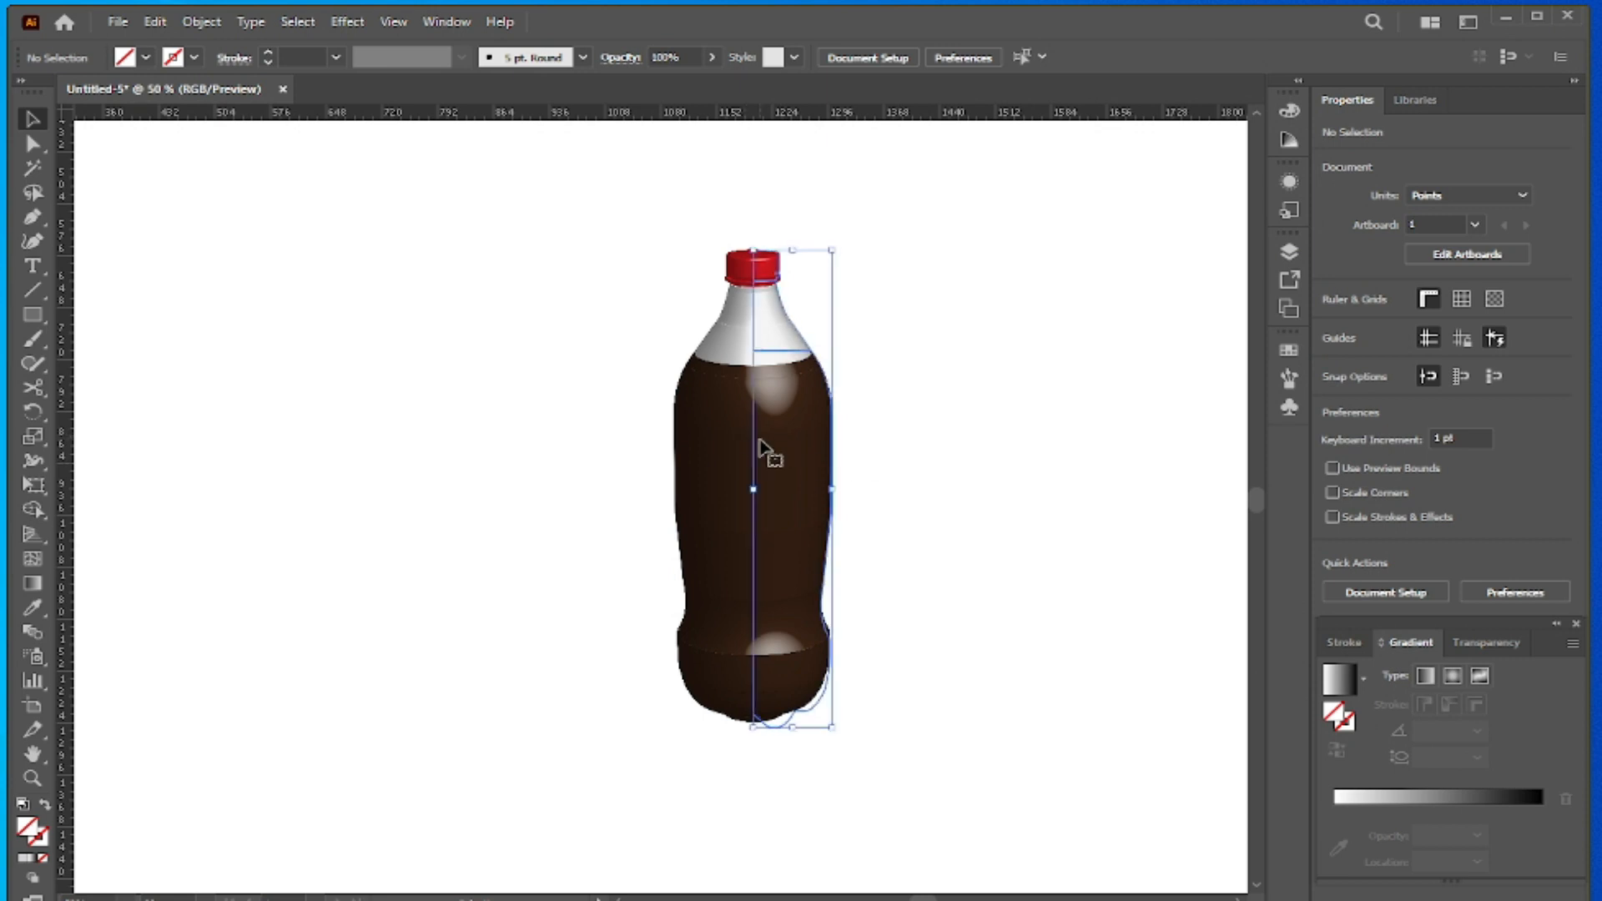
drag(760, 455, 880, 447)
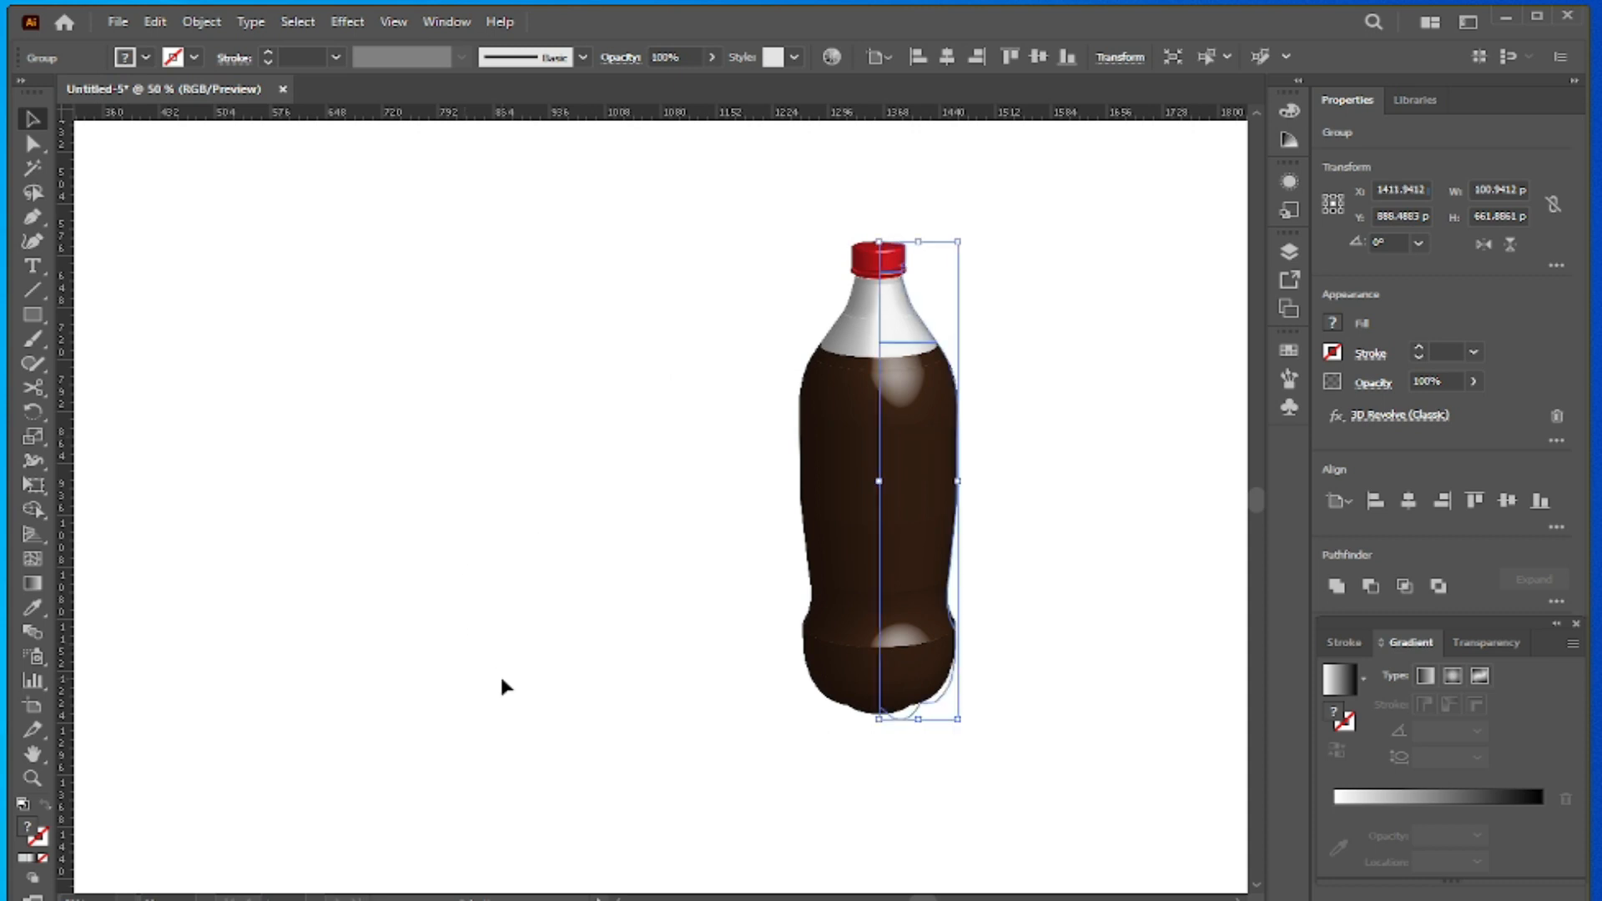
right_click(425, 602)
click(363, 622)
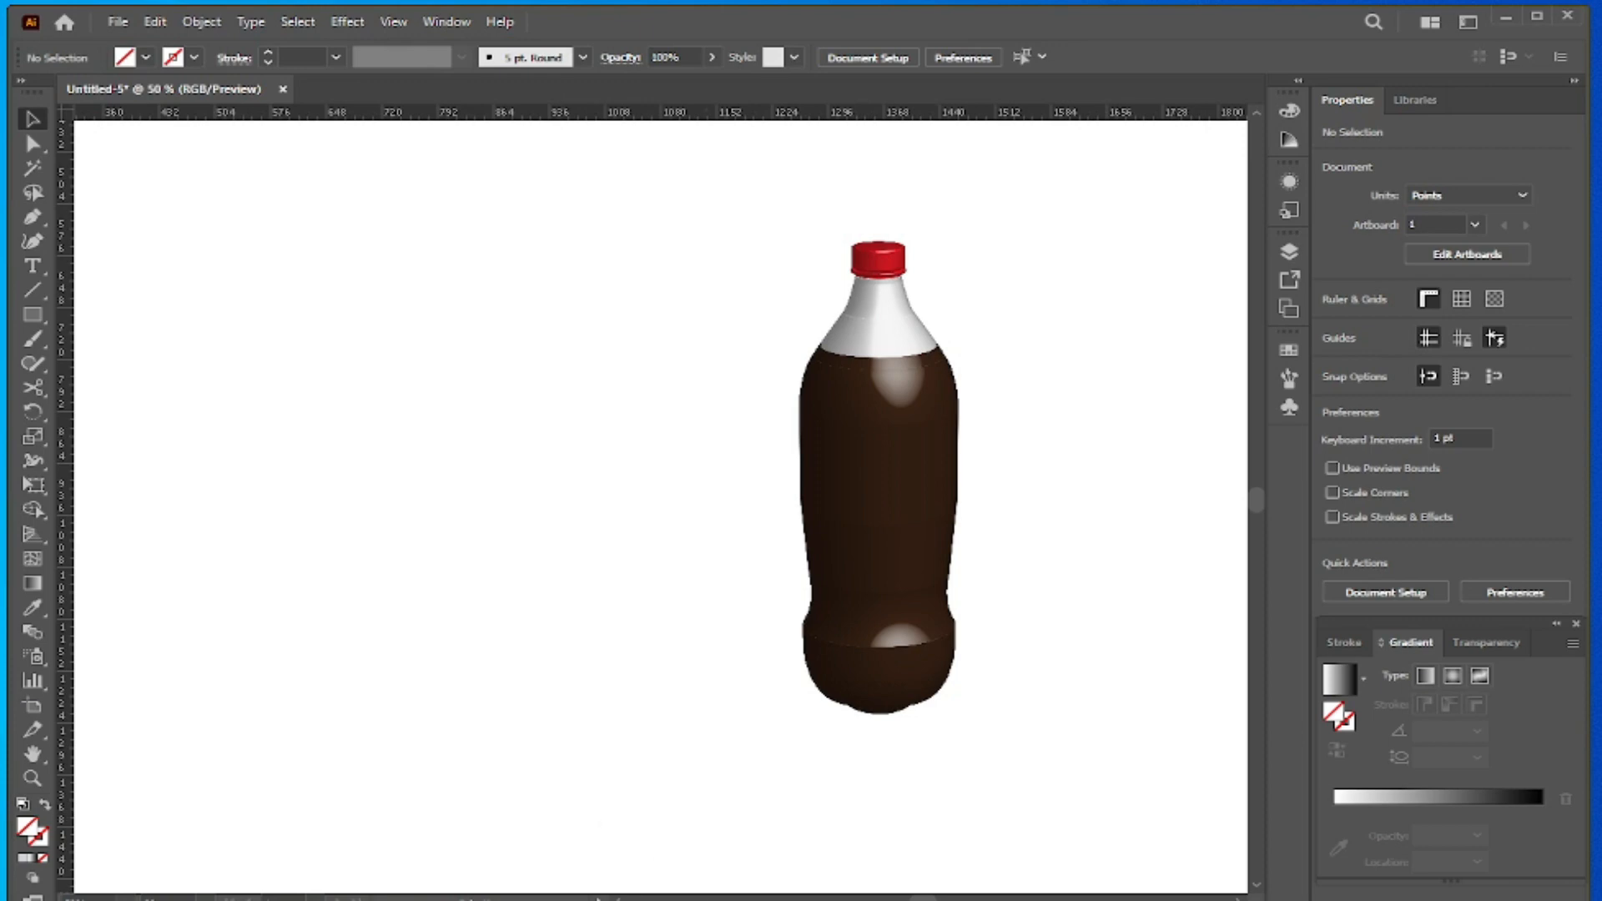
- Copy the Seeklogo Coca-Cola logo from the browser, paste it into the Illustrator document, and move it to about X 710.88 pt, Y 851.35 pt
click(824, 868)
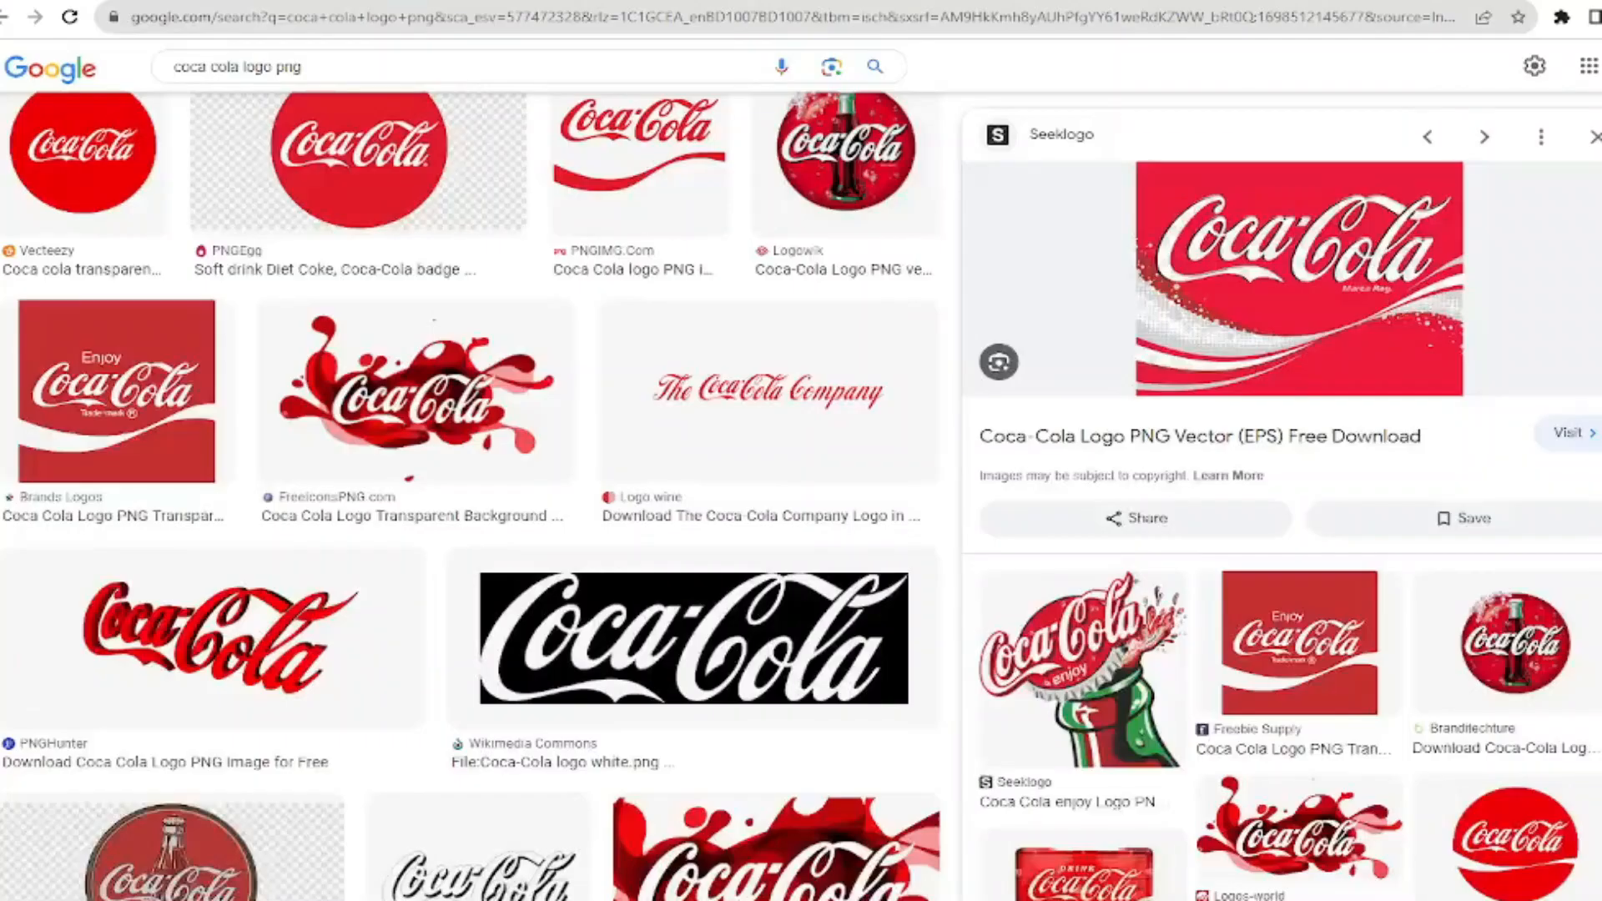
right_click(1253, 267)
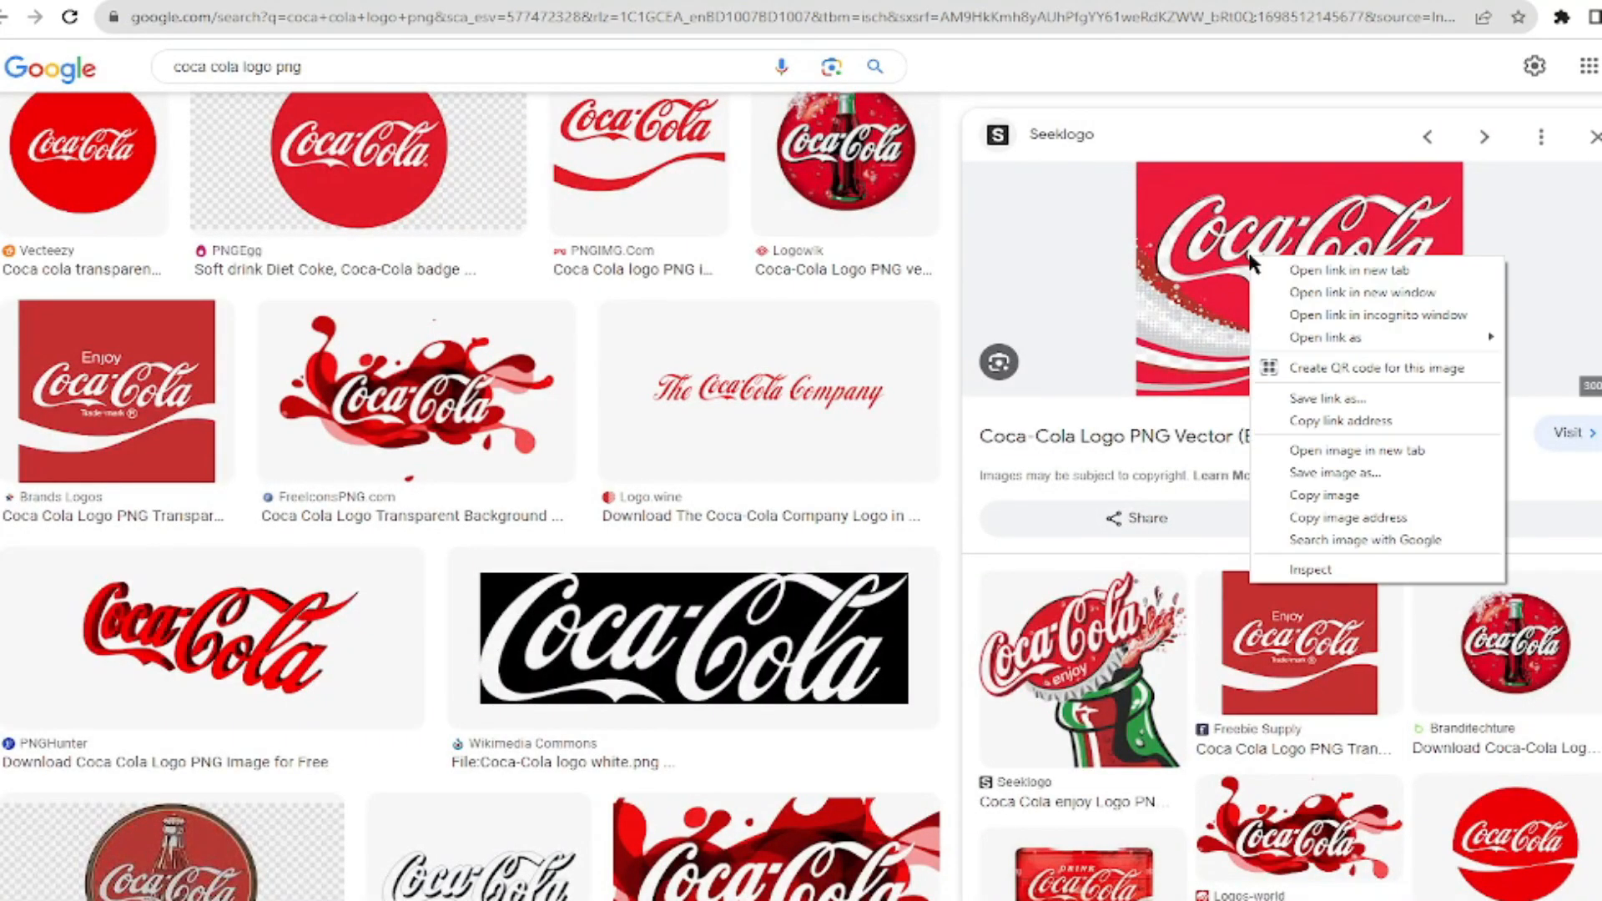
click(1307, 498)
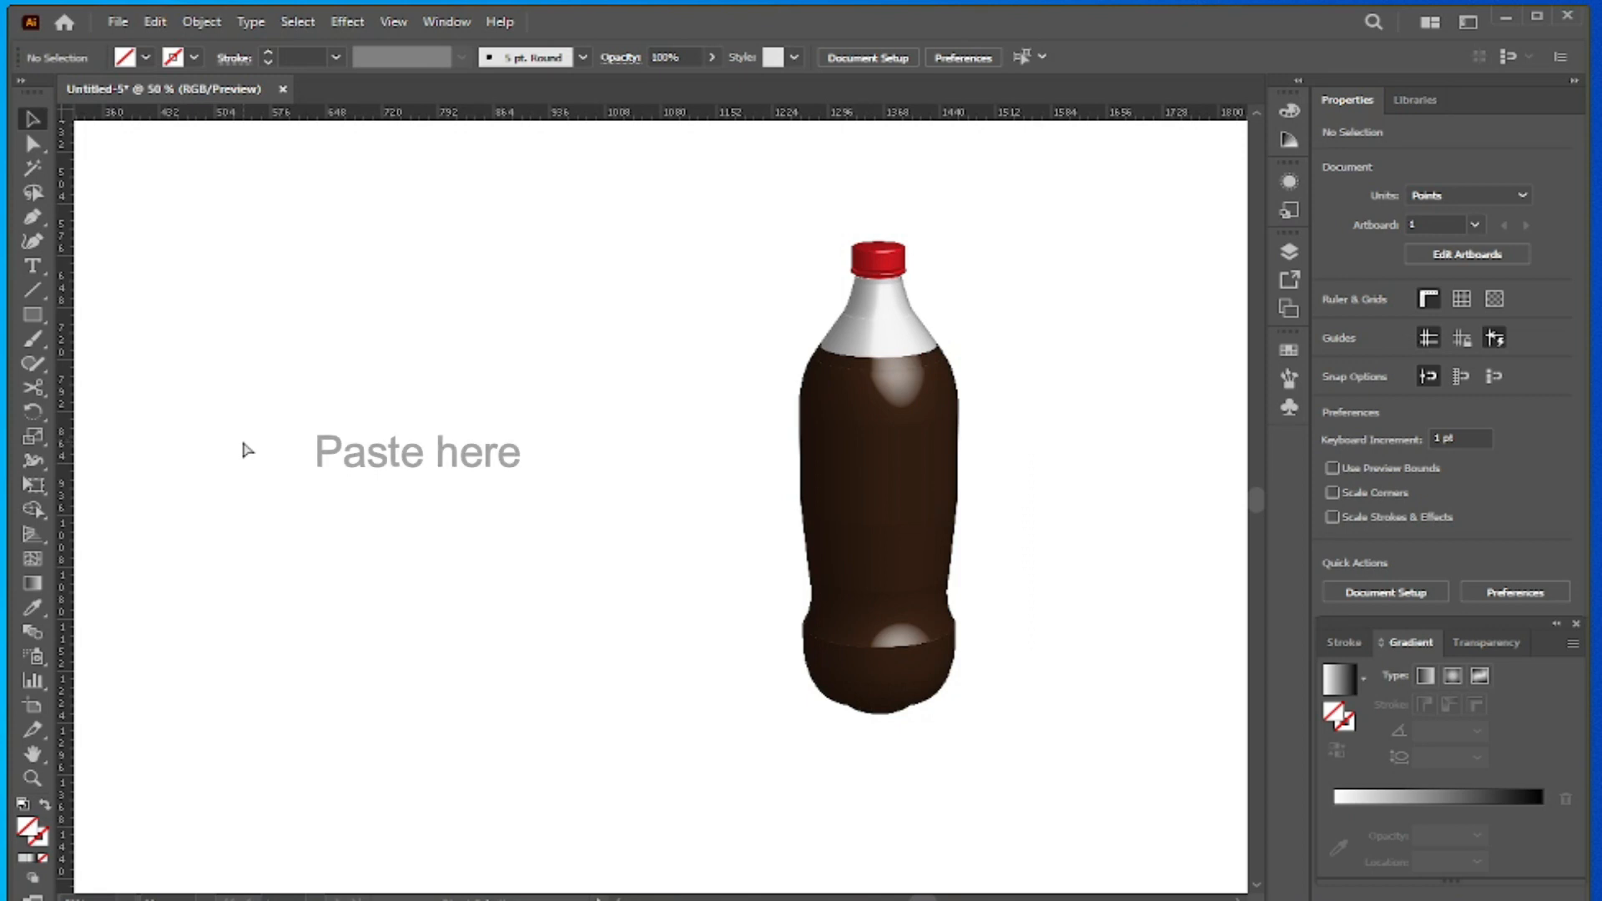
key(ctrl+v)
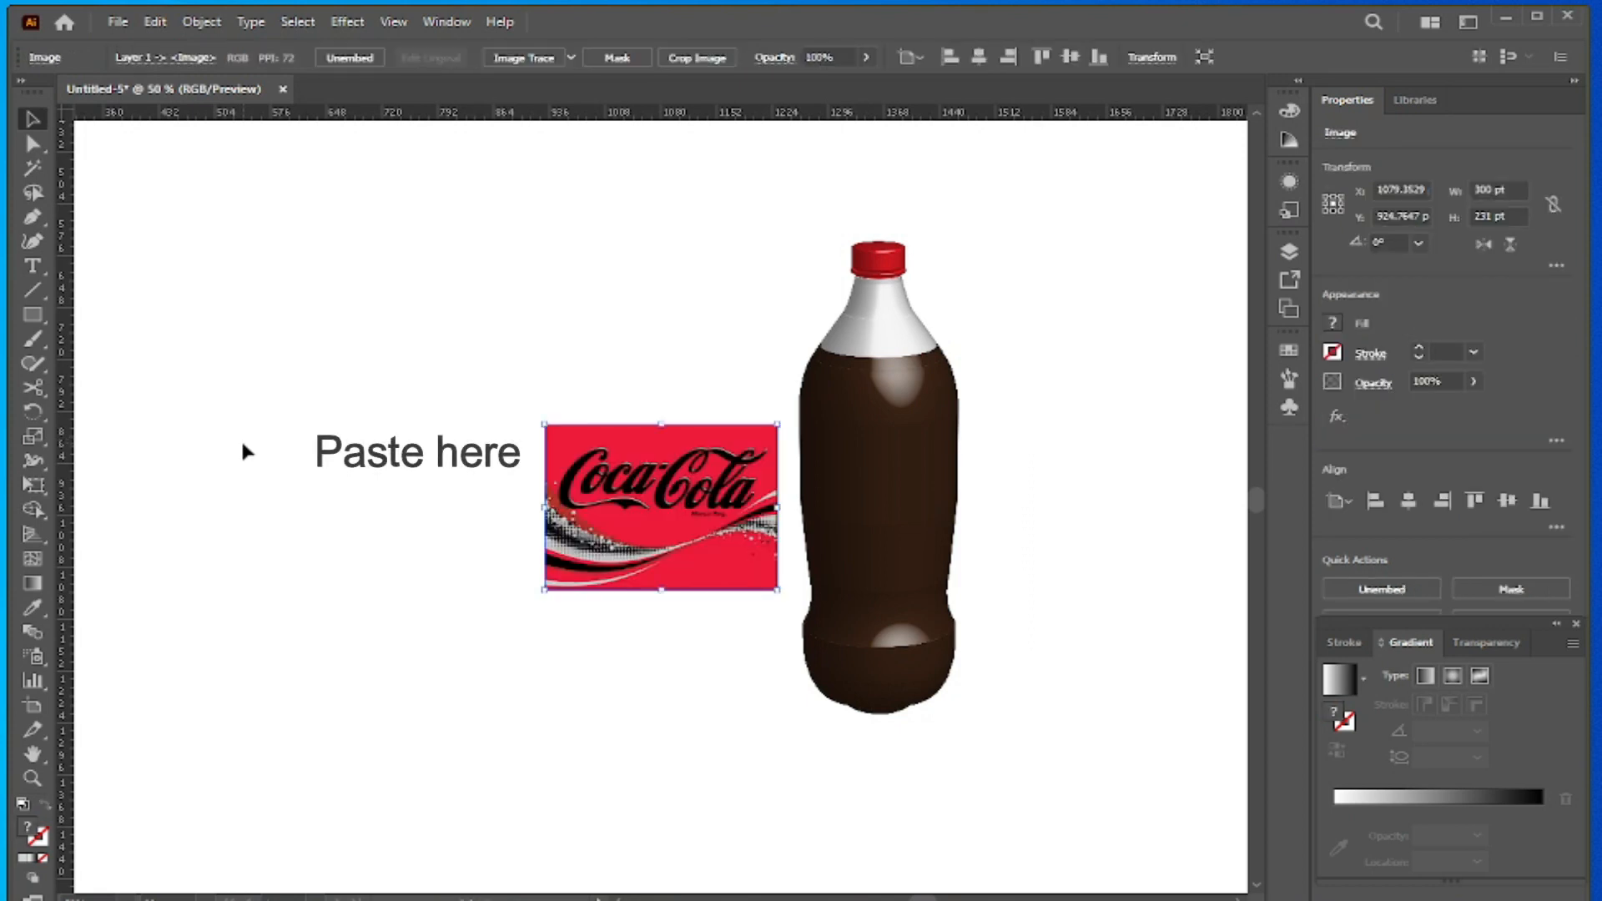
drag(674, 507, 395, 453)
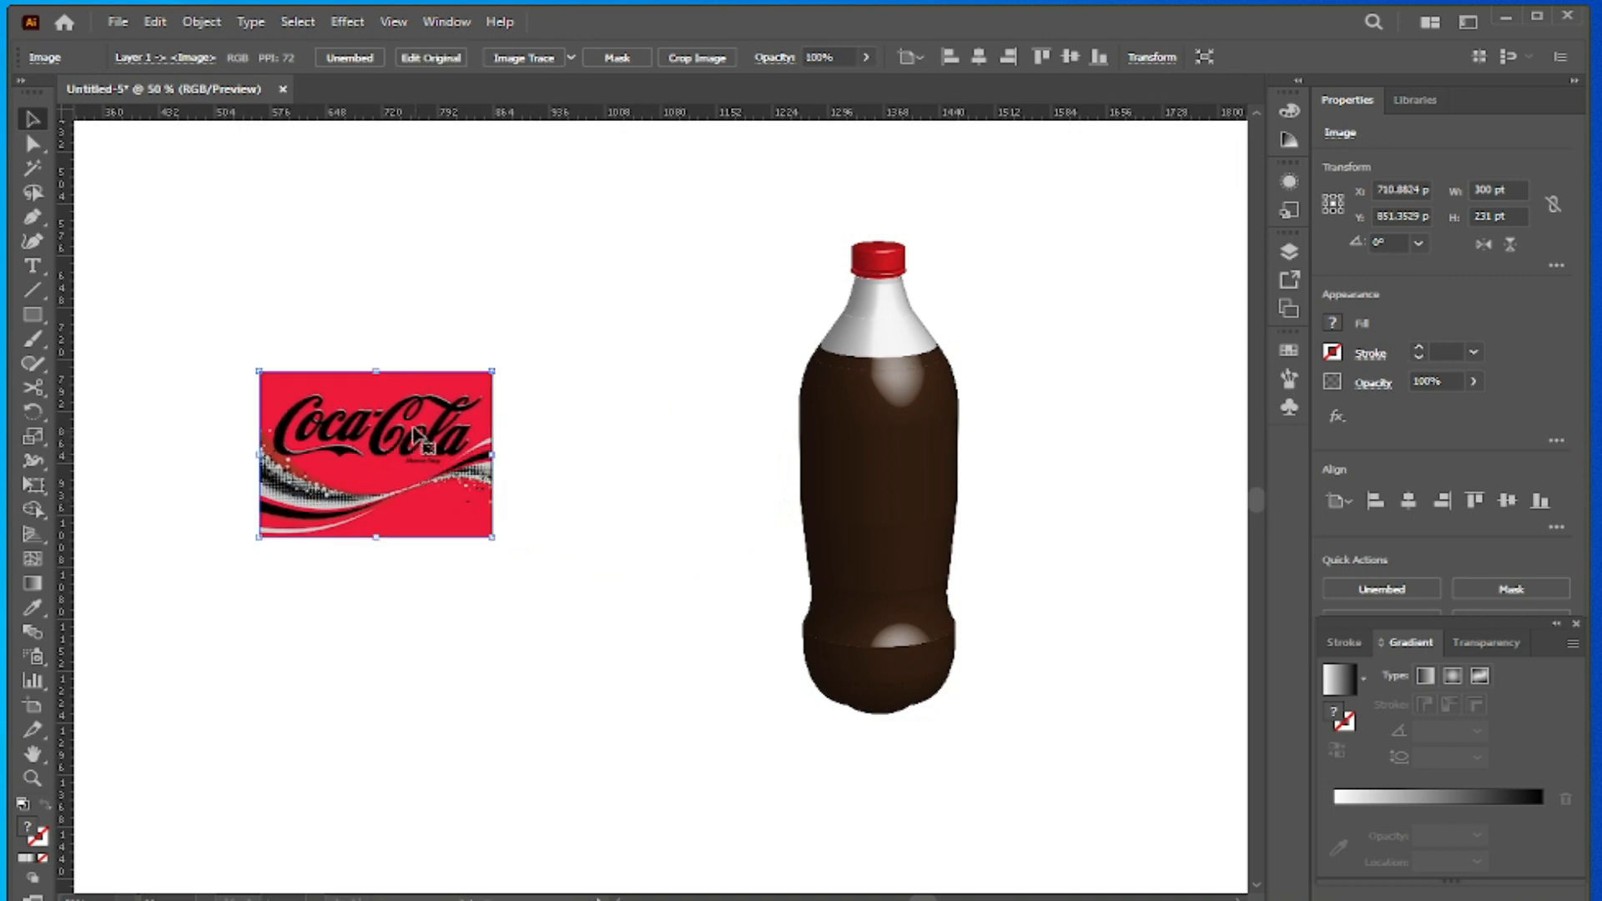
- Save the pasted logo as a dynamic Movie Clip symbol with the default name, and delete its instance from the artboard
click(1289, 407)
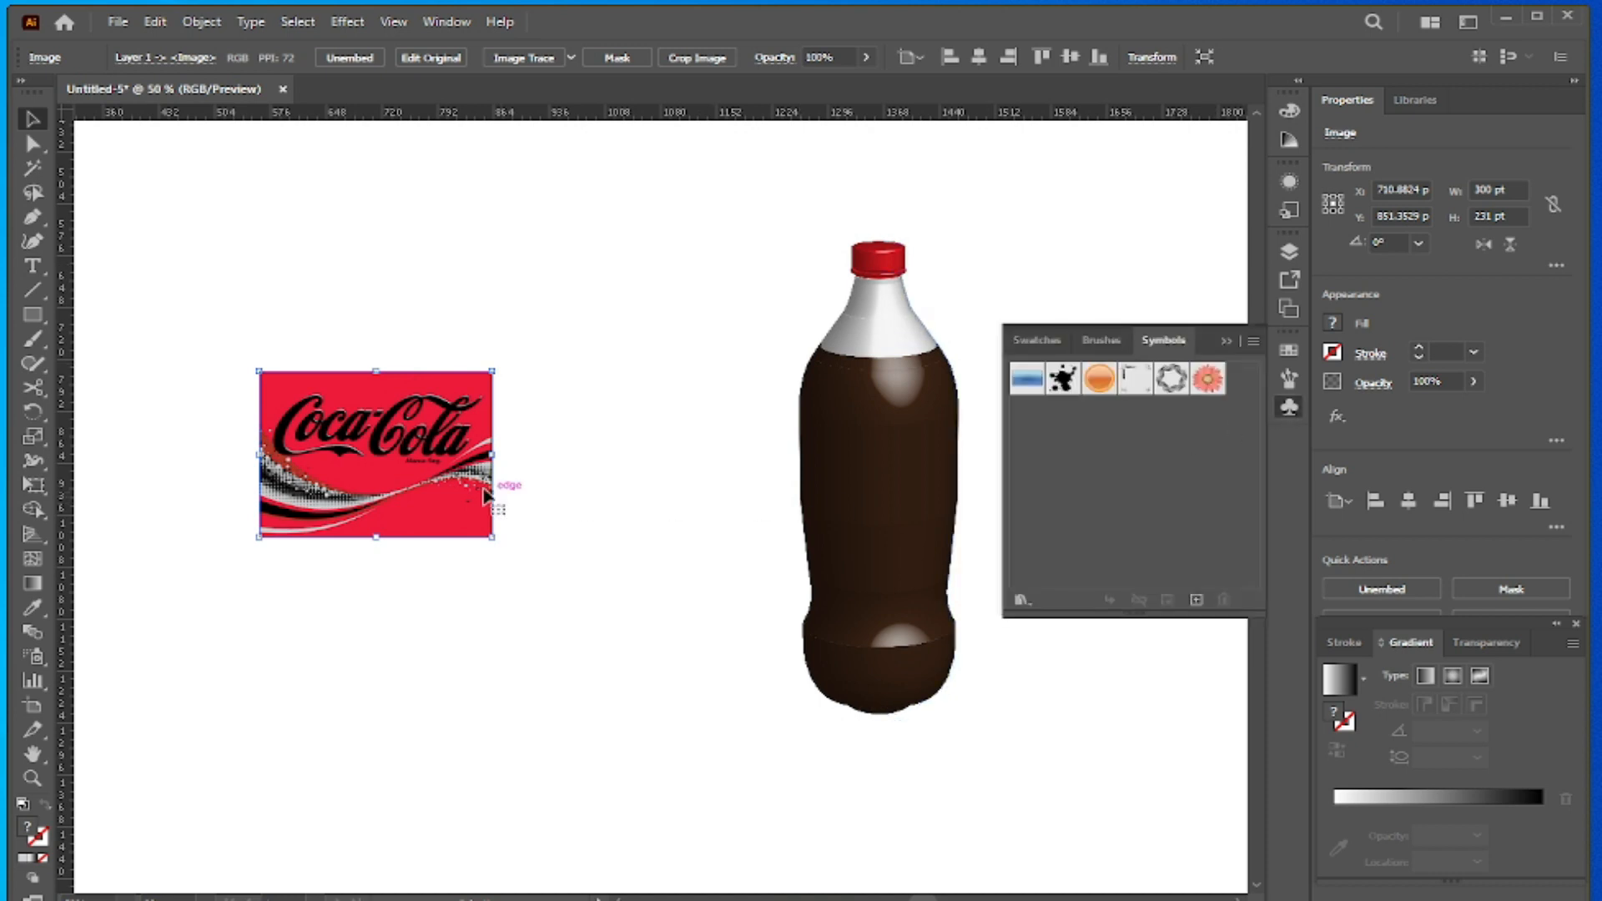
drag(486, 495, 1097, 511)
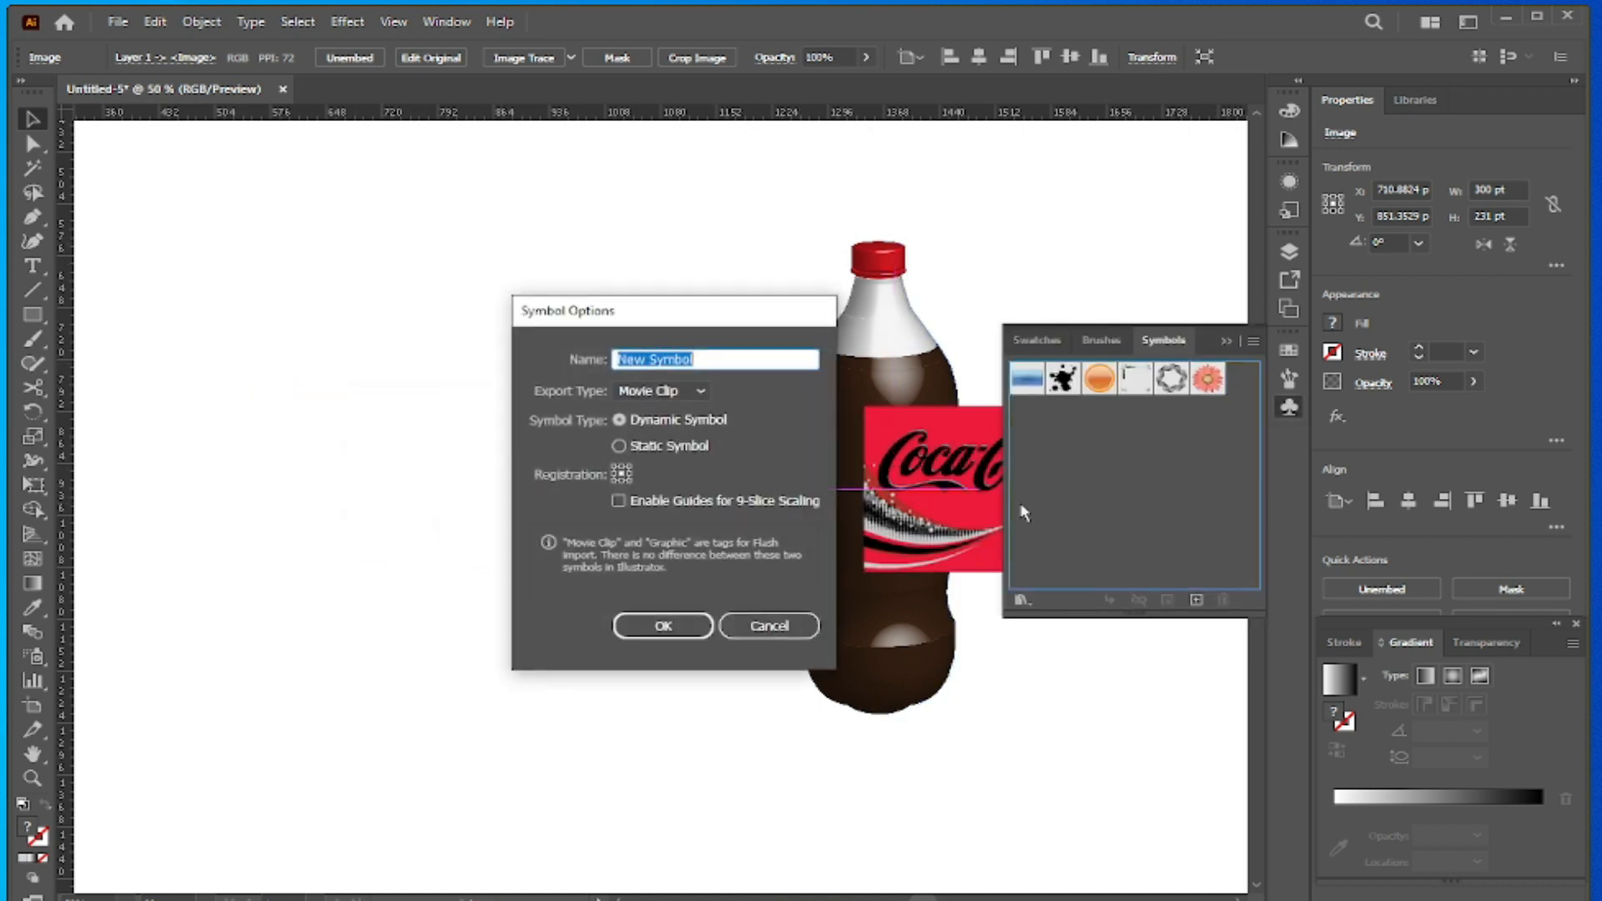
click(663, 626)
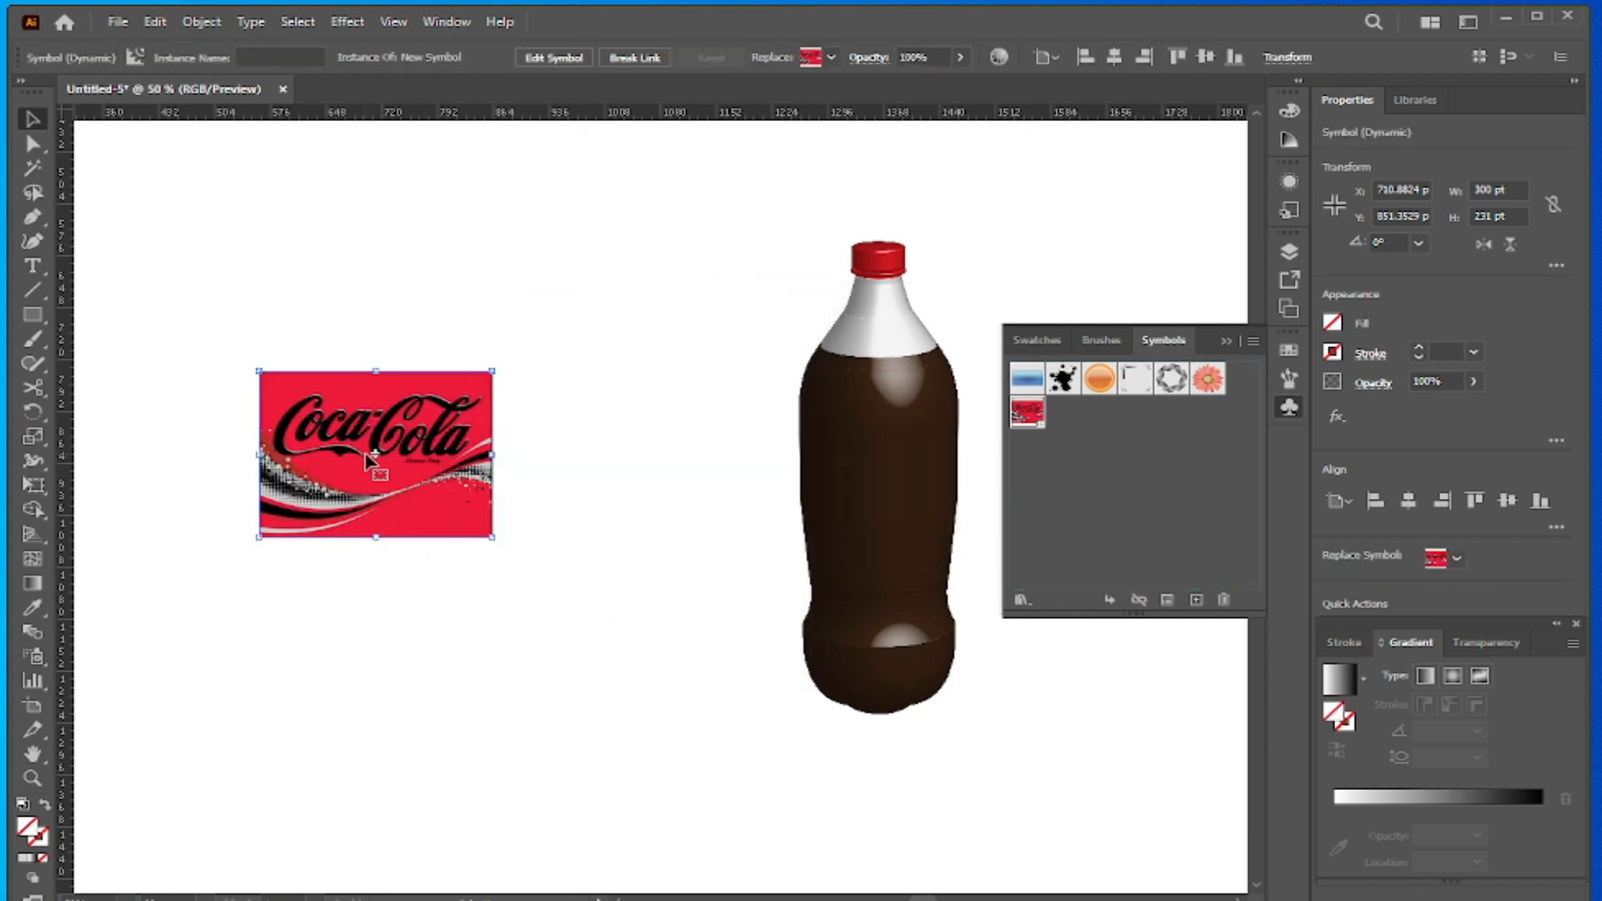
key(Delete)
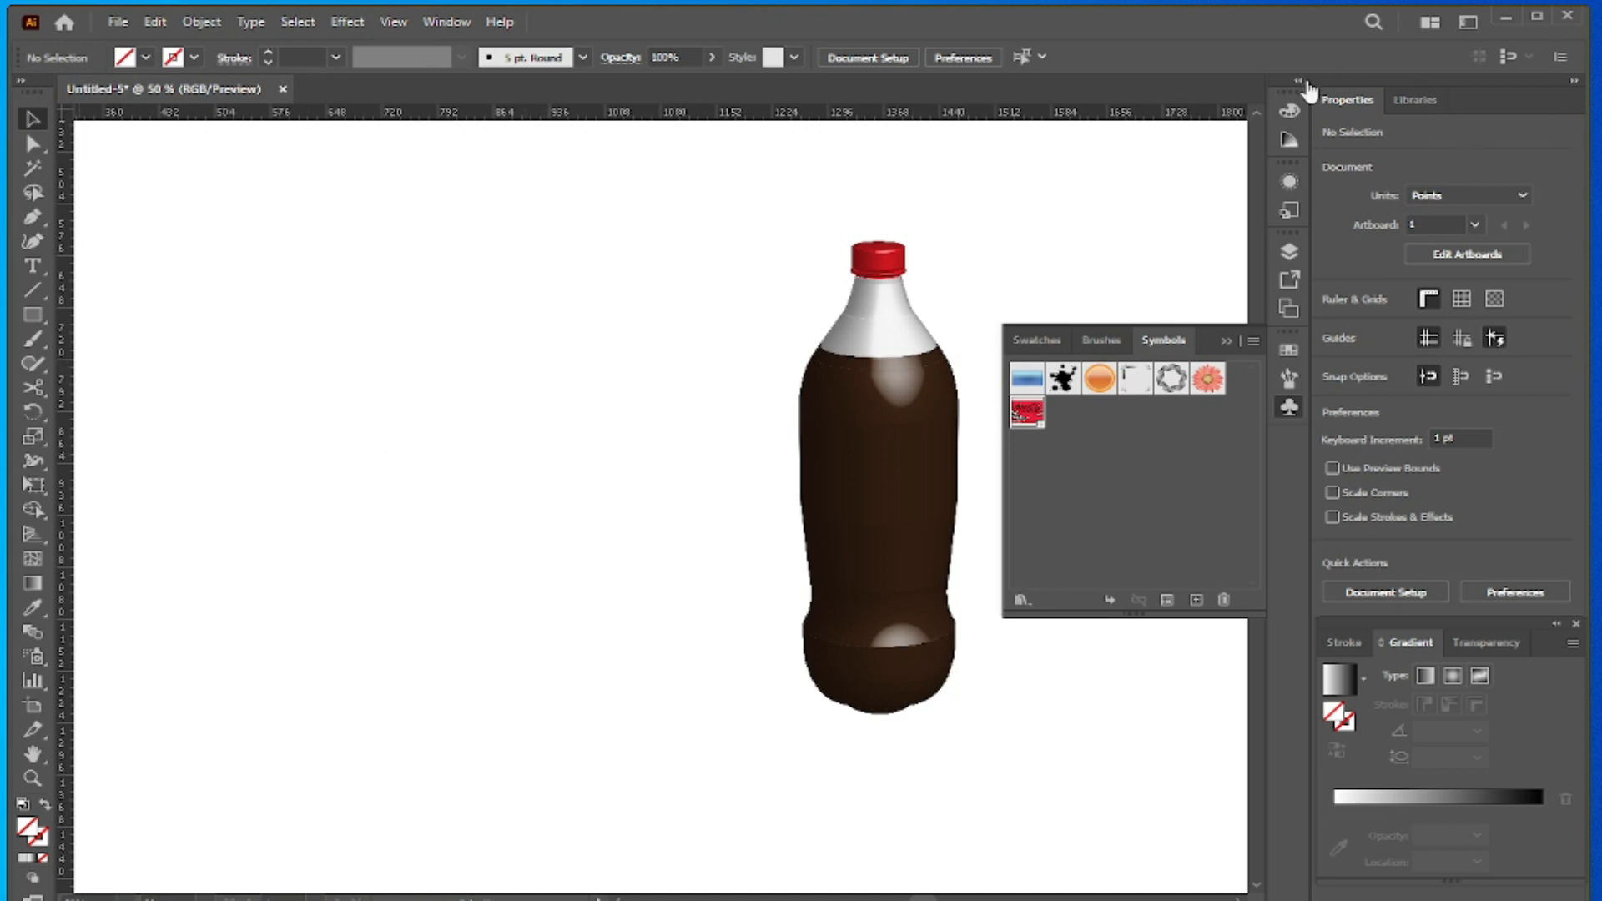
- Select the revolved bottle and reopen its 3D Revolve (Classic) effect to the Map Art settings
click(1298, 81)
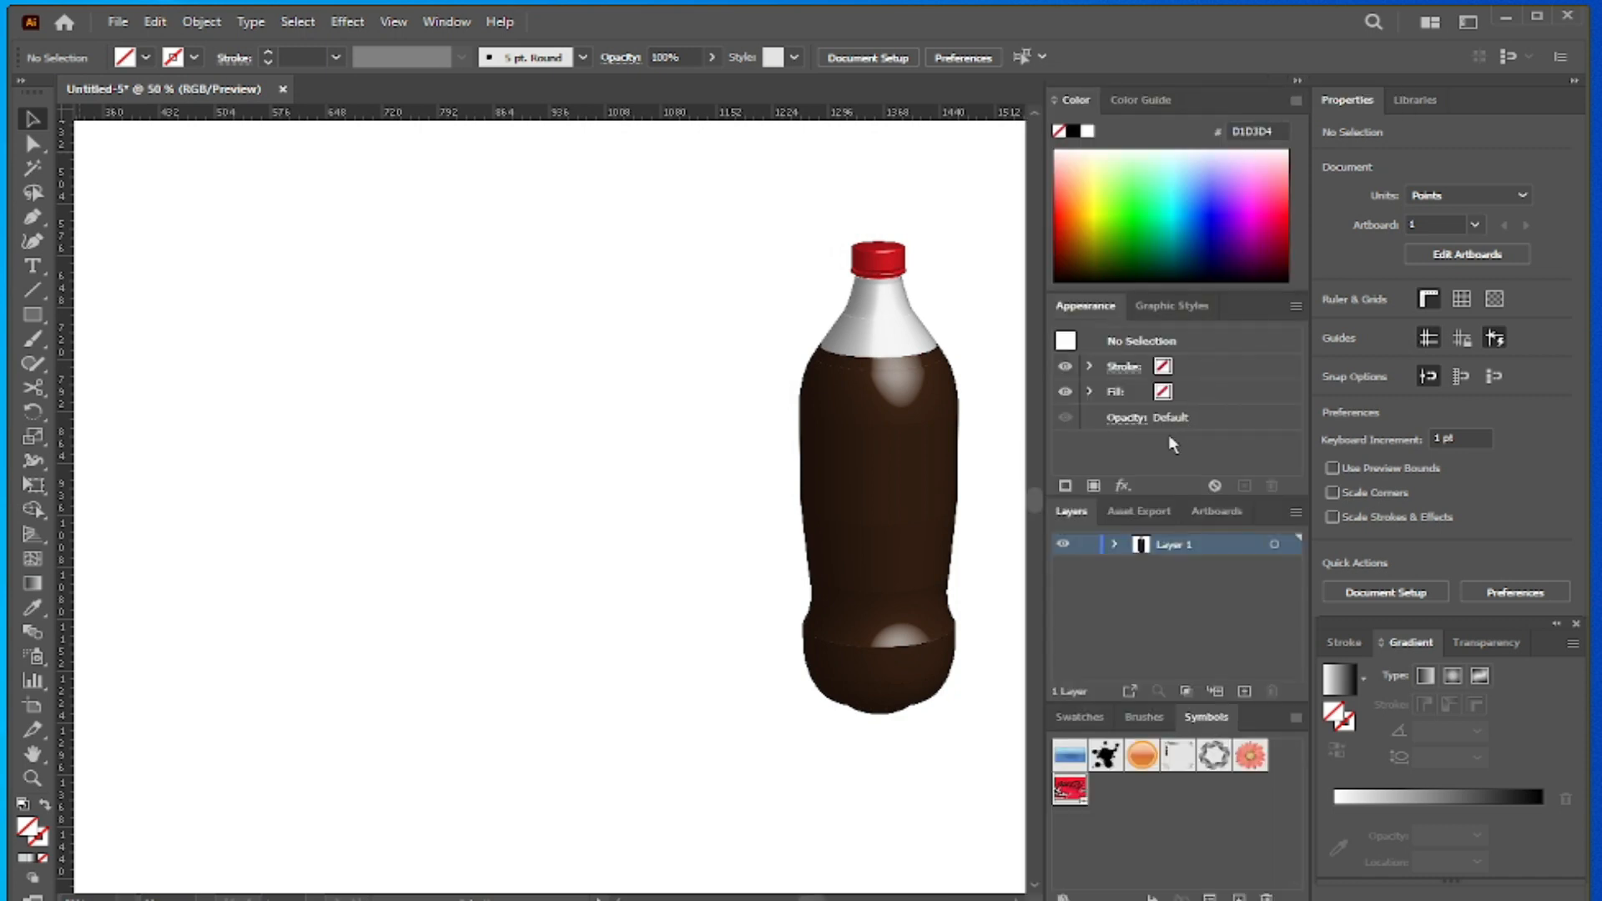
drag(821, 200, 983, 703)
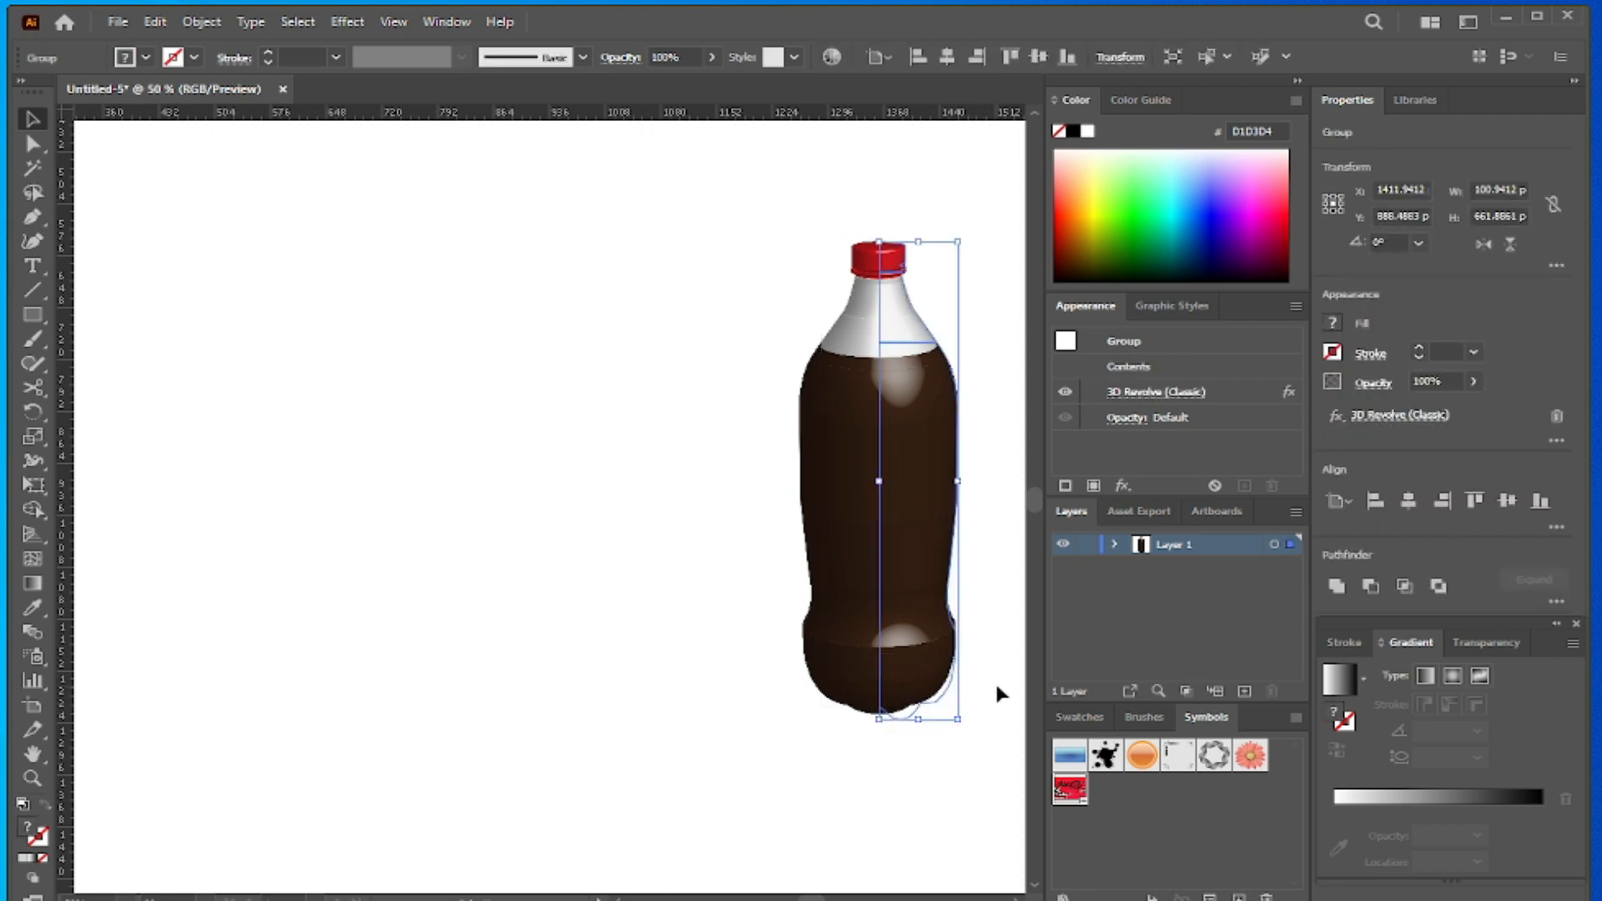
click(1296, 81)
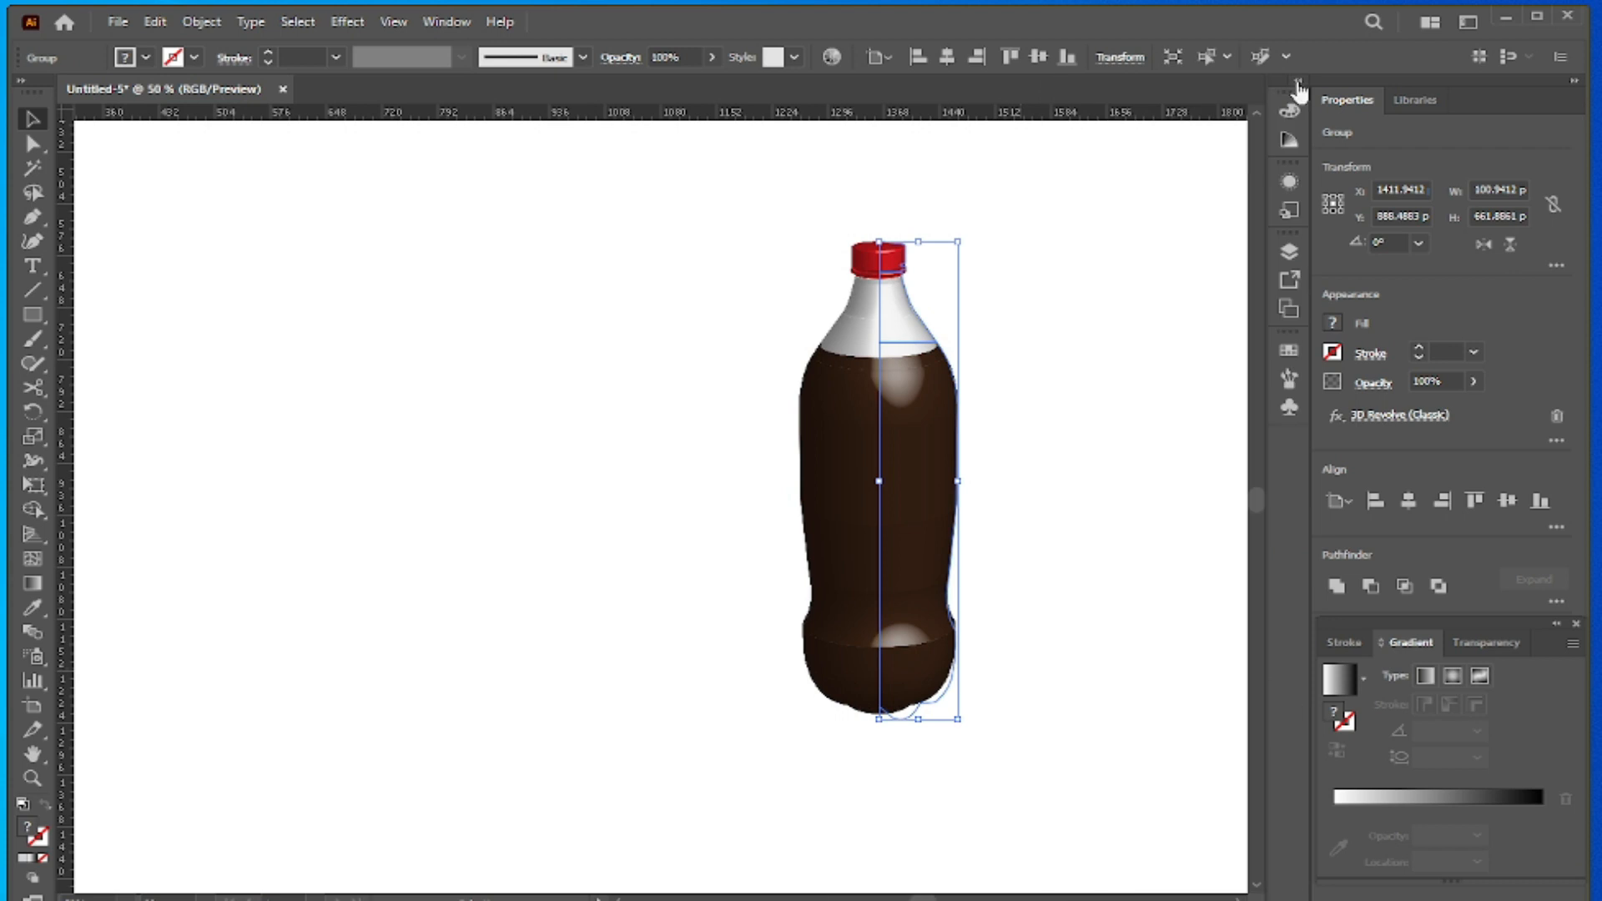
click(1390, 421)
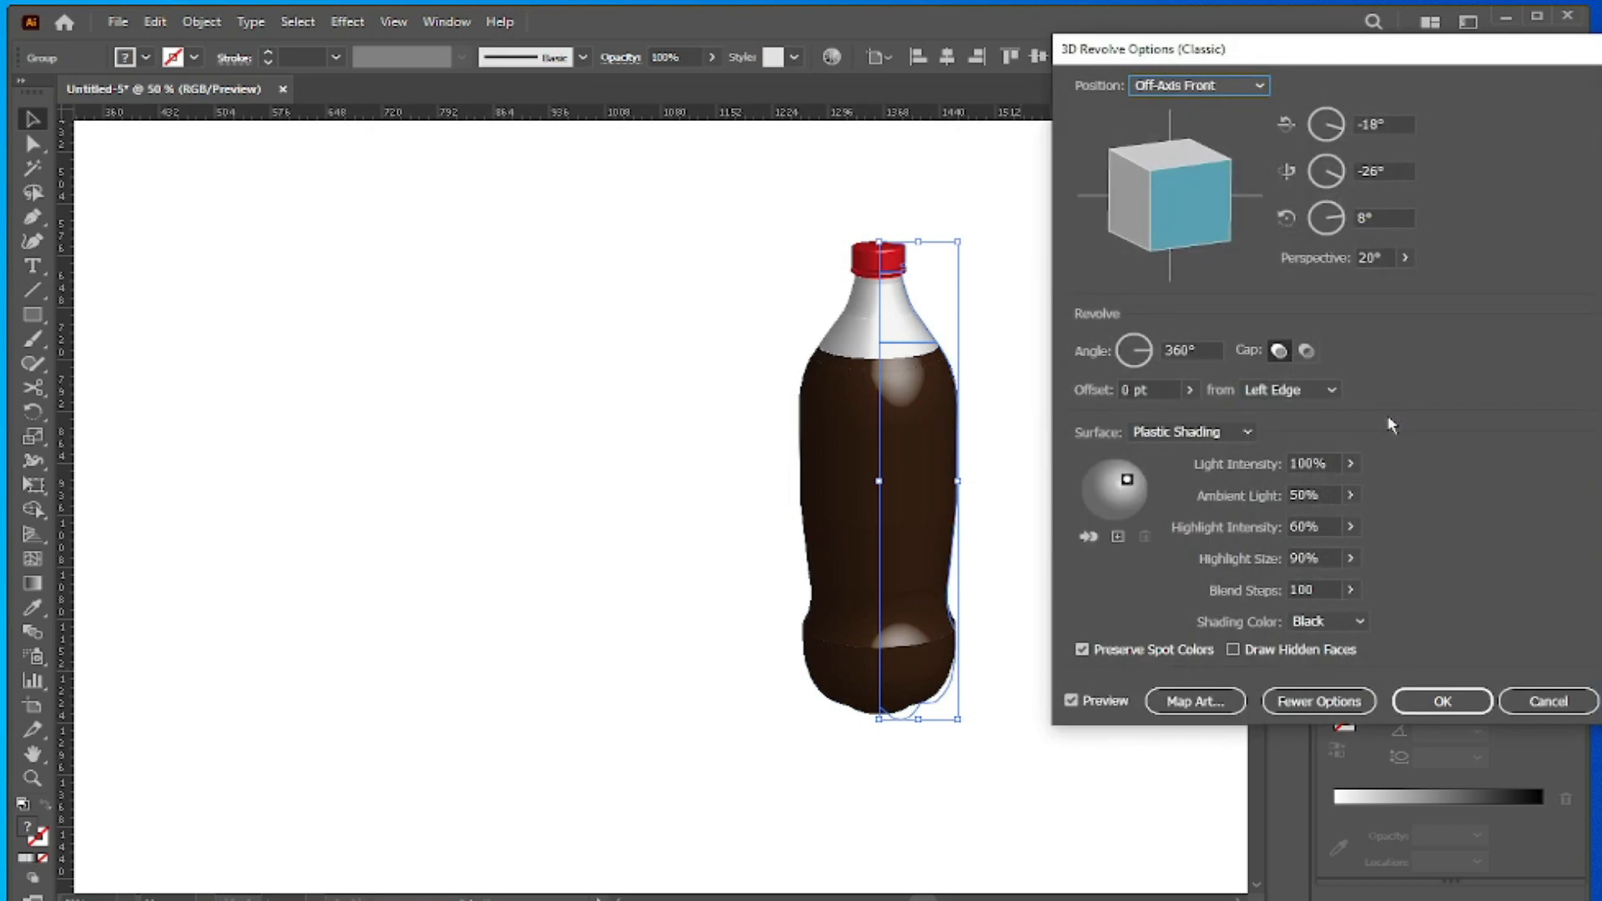
click(1195, 703)
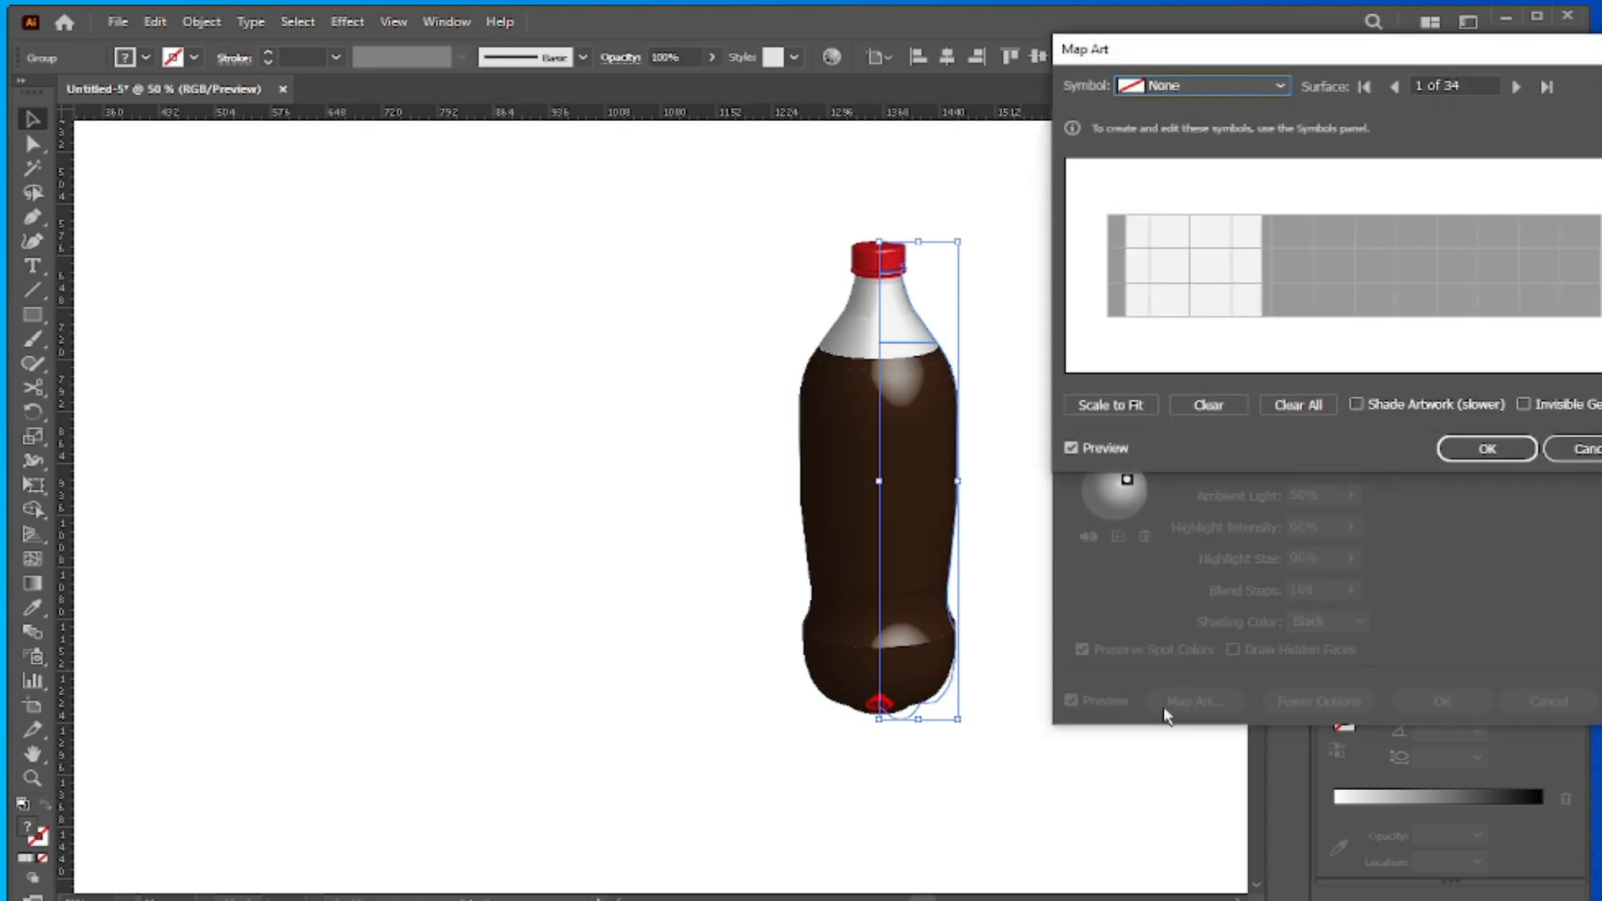
- Map the Coca-Cola logo symbol, New Symbol, onto the bottle's upper body band, surface 12 of 34
click(1517, 86)
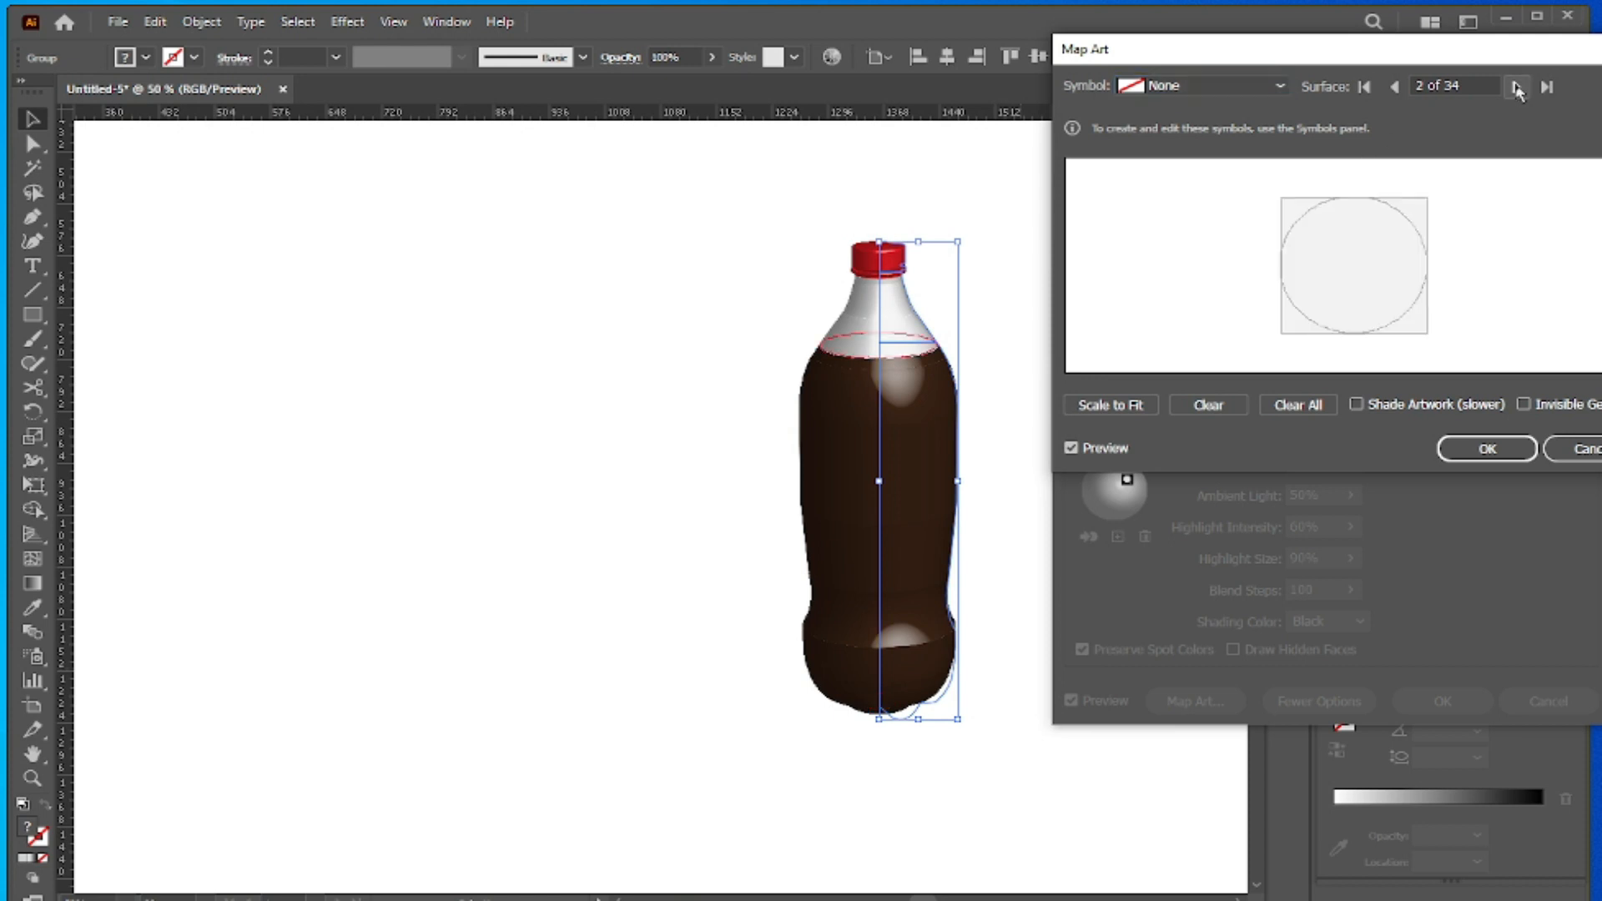
click(1517, 87)
click(1516, 87)
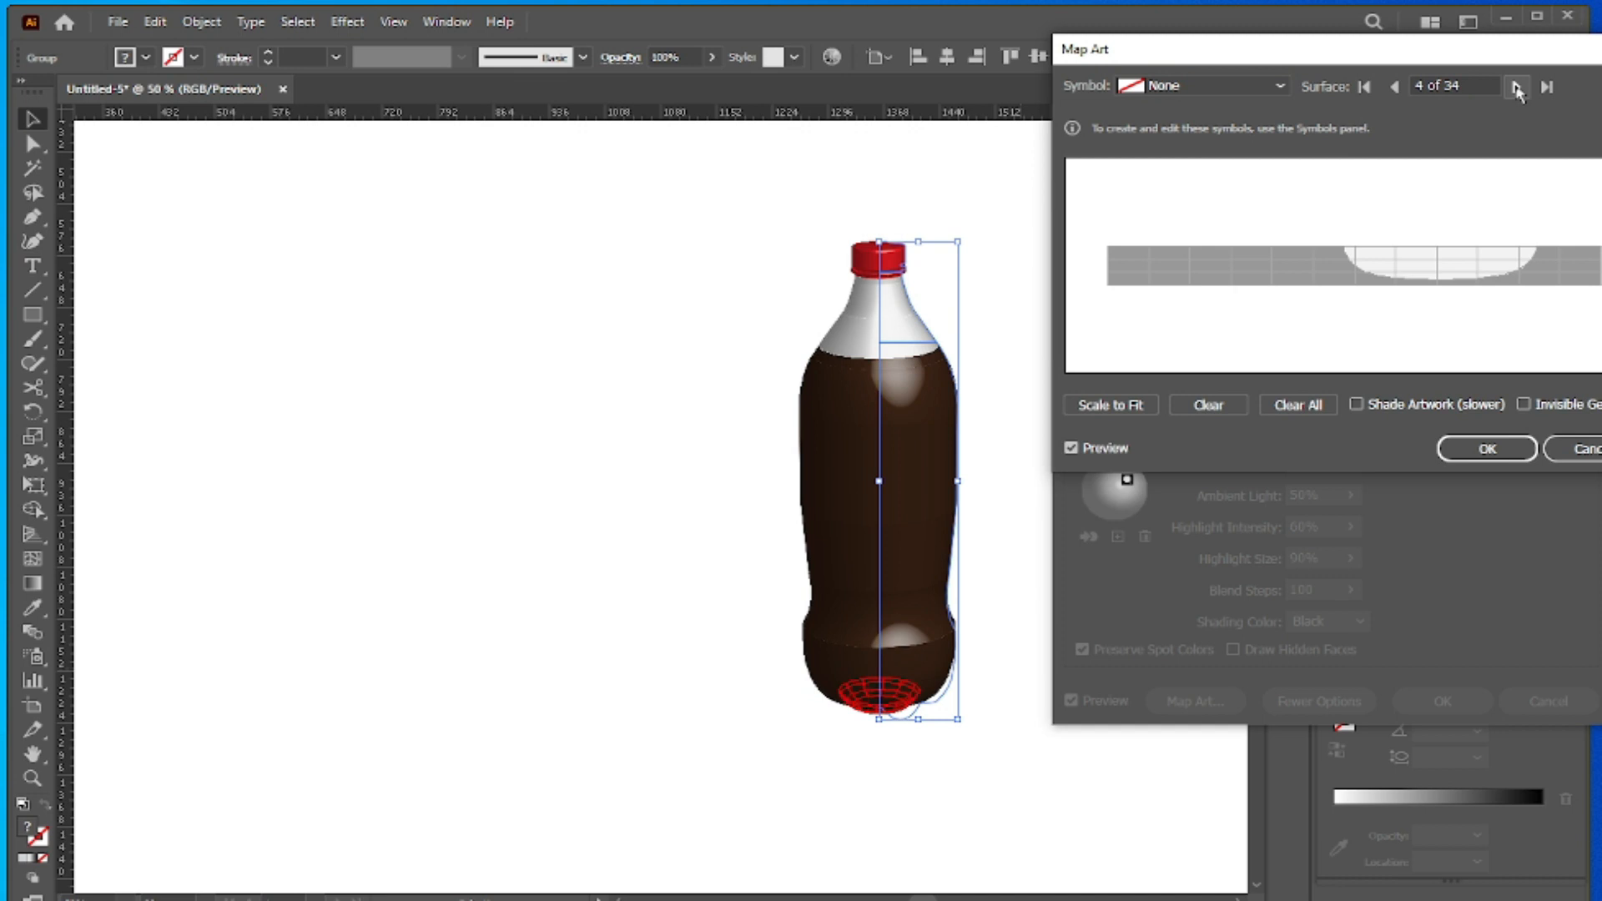
click(1517, 86)
click(1516, 86)
click(1516, 87)
click(1517, 87)
click(1516, 86)
click(1516, 87)
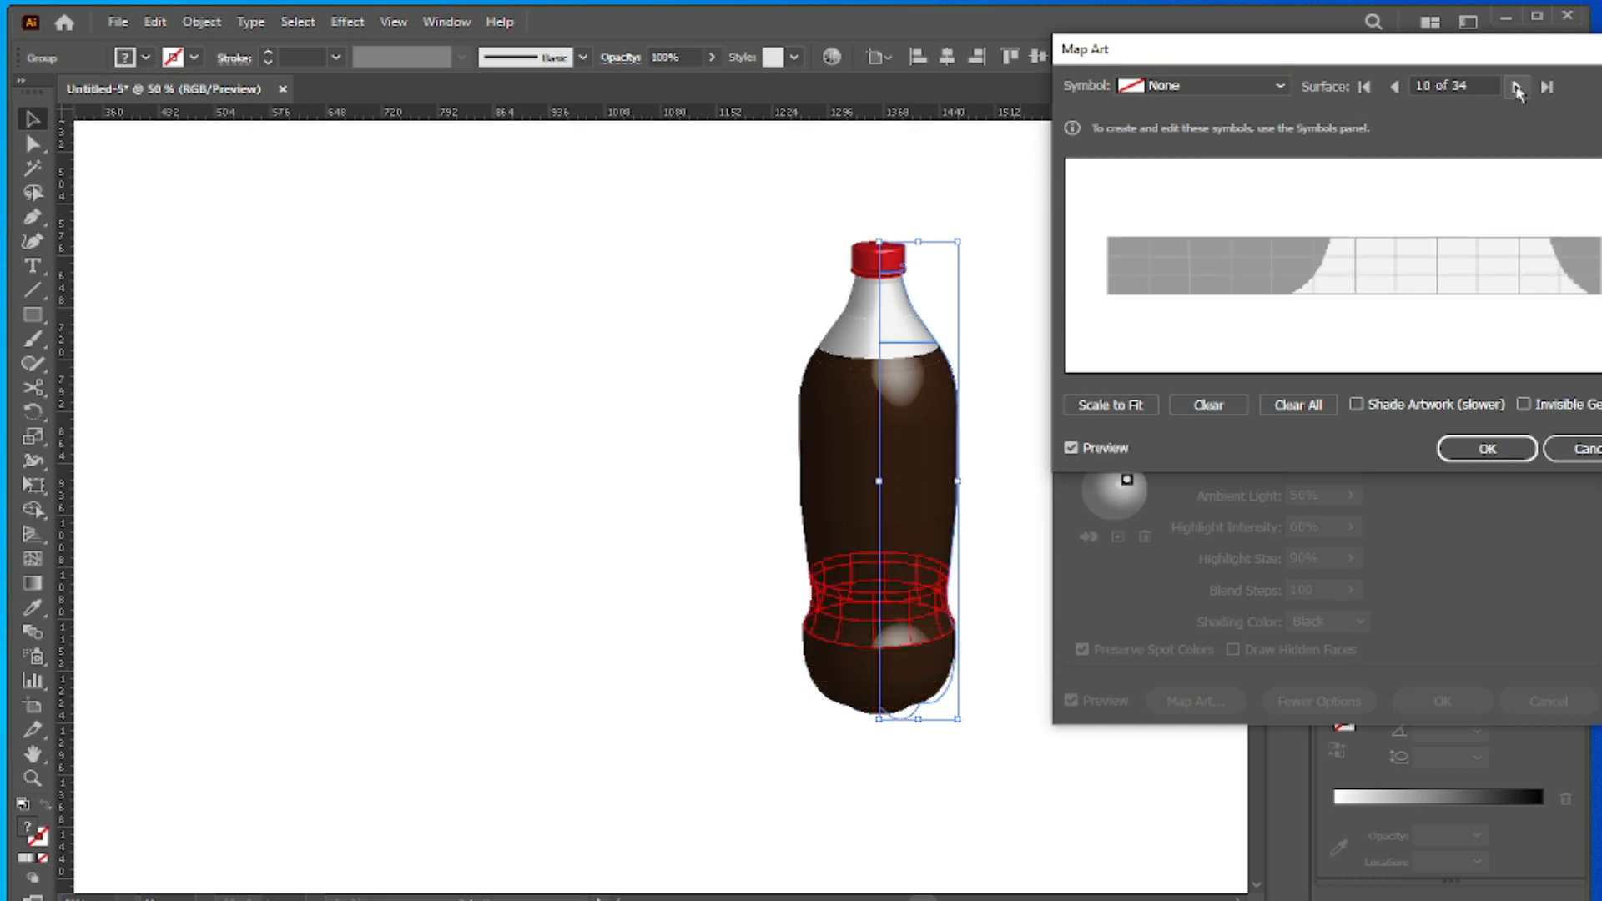
click(1517, 86)
click(1516, 86)
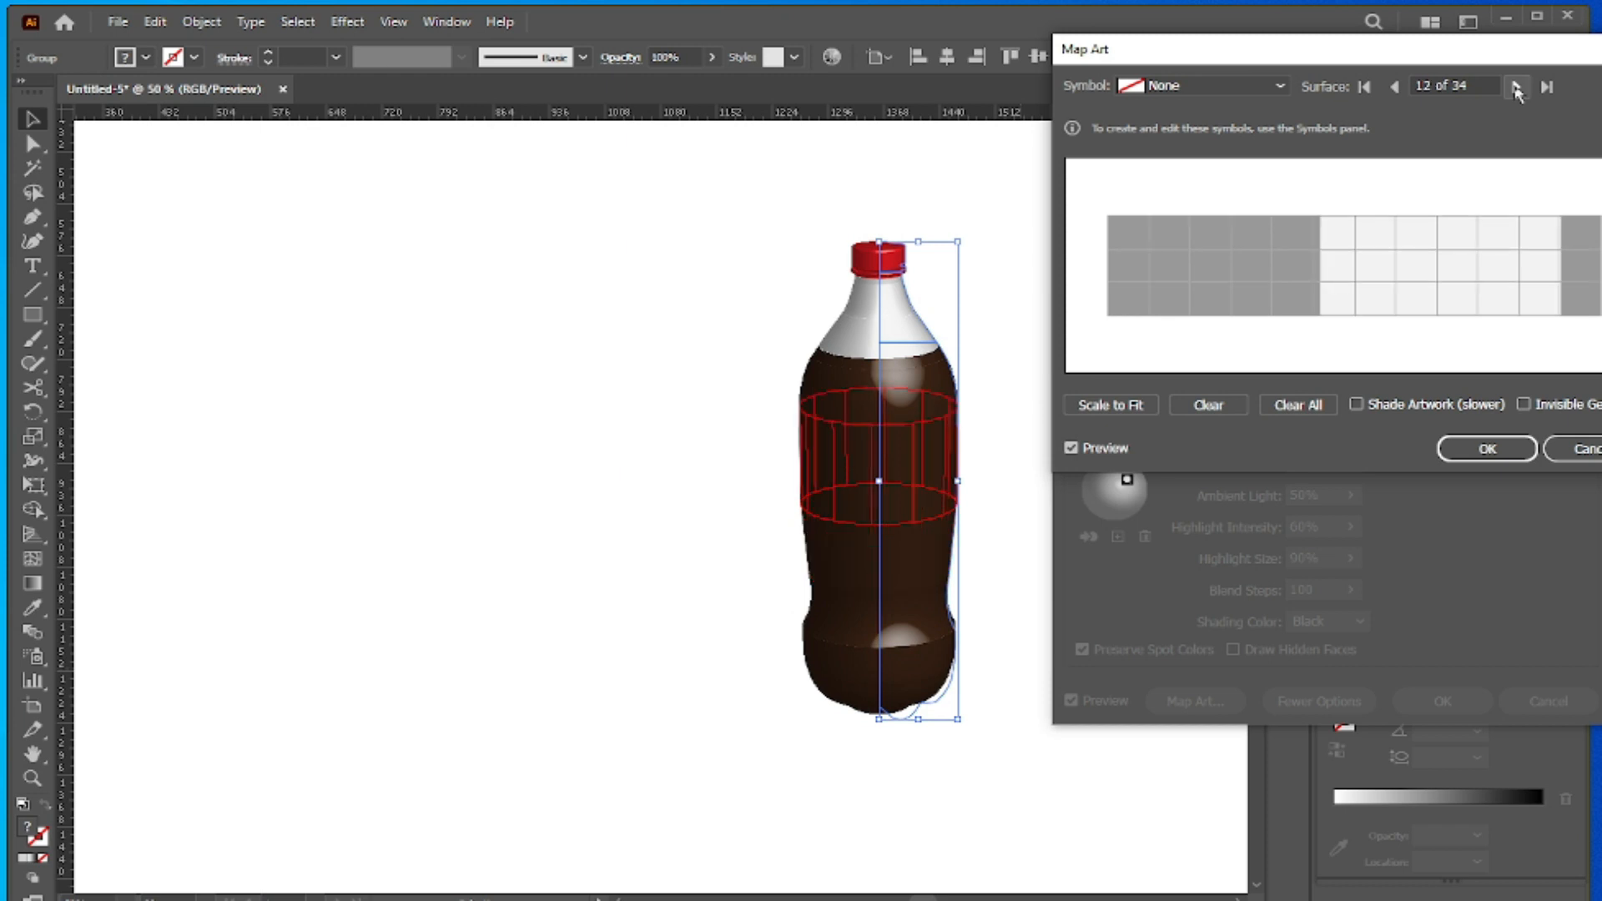
click(1281, 86)
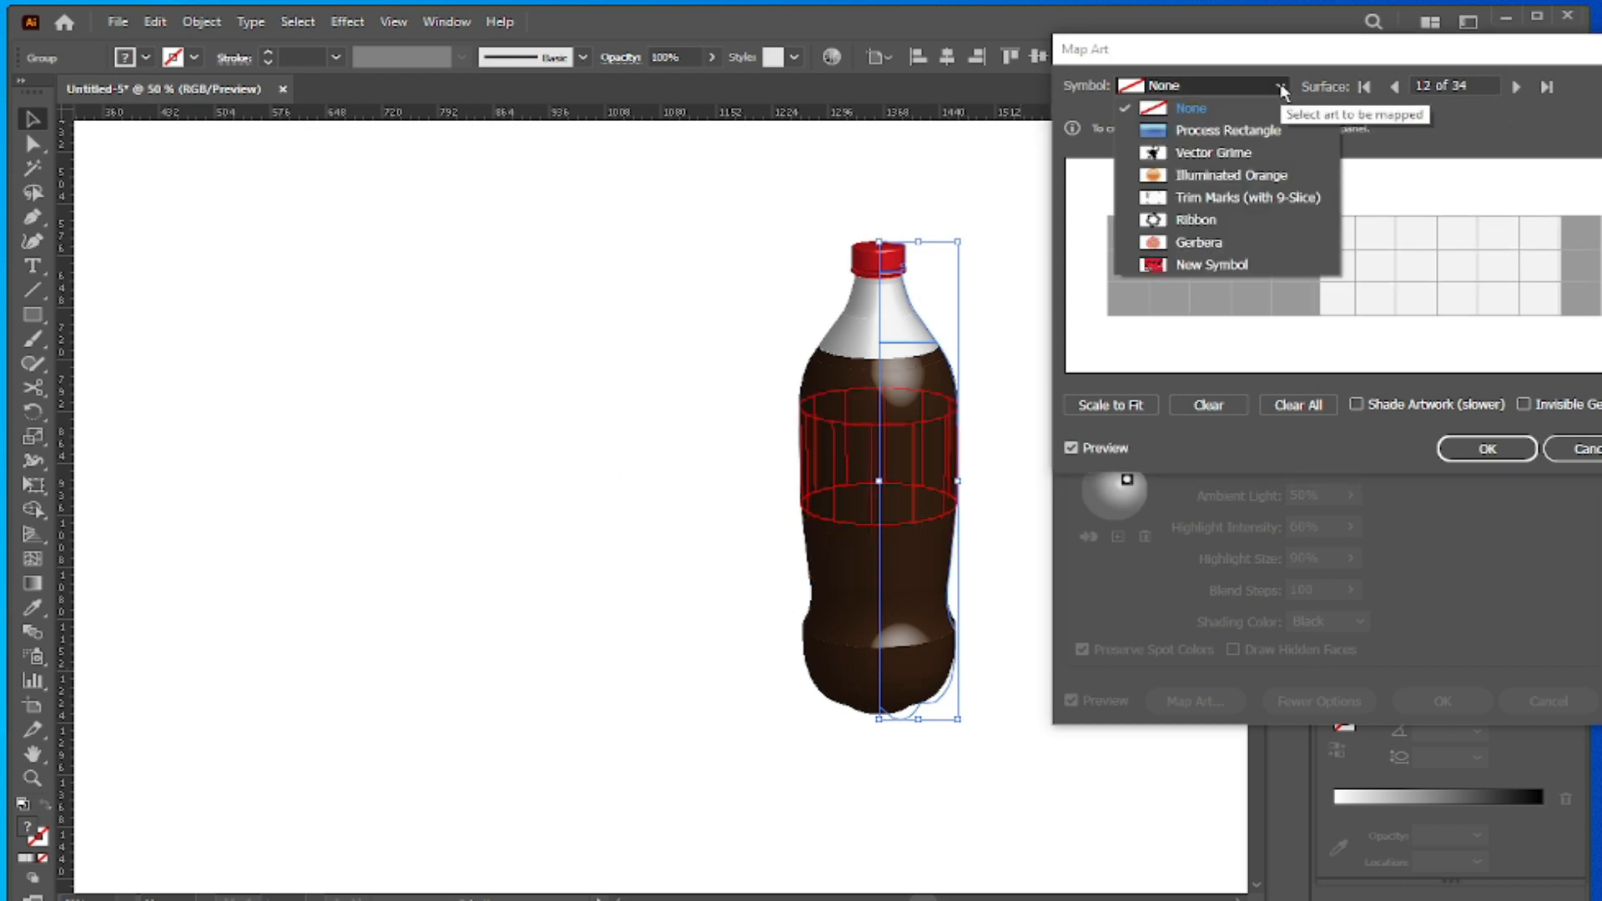
click(1224, 266)
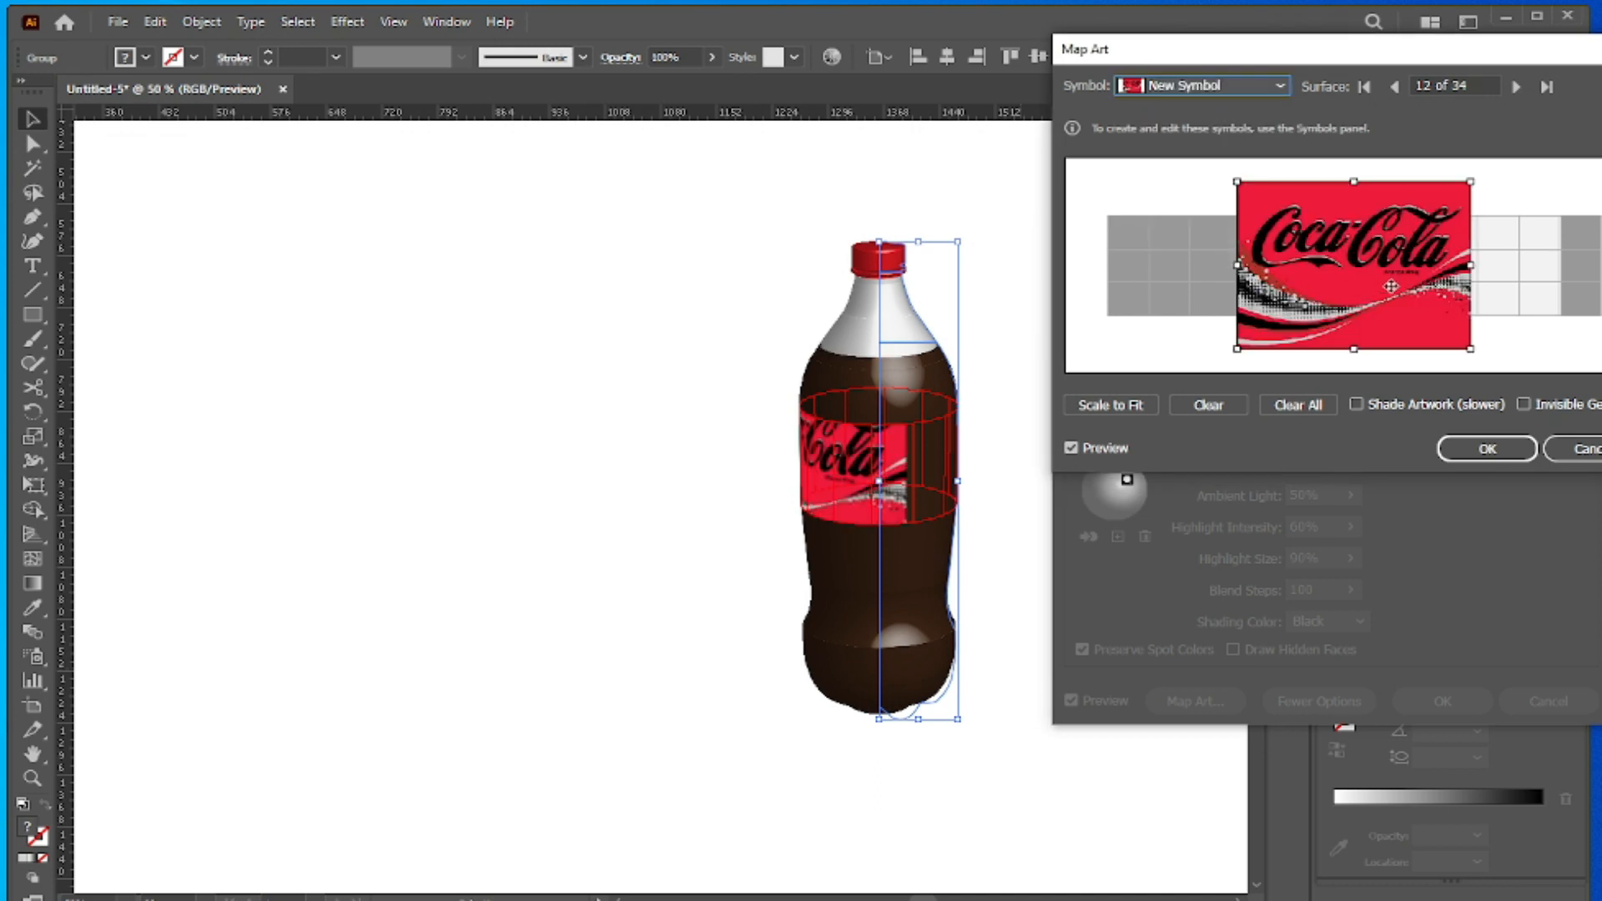
- Scale the logo to fit the surface, stretch it beyond both its upper and lower edges, shift it slightly right and down, and apply the mapping
click(1102, 409)
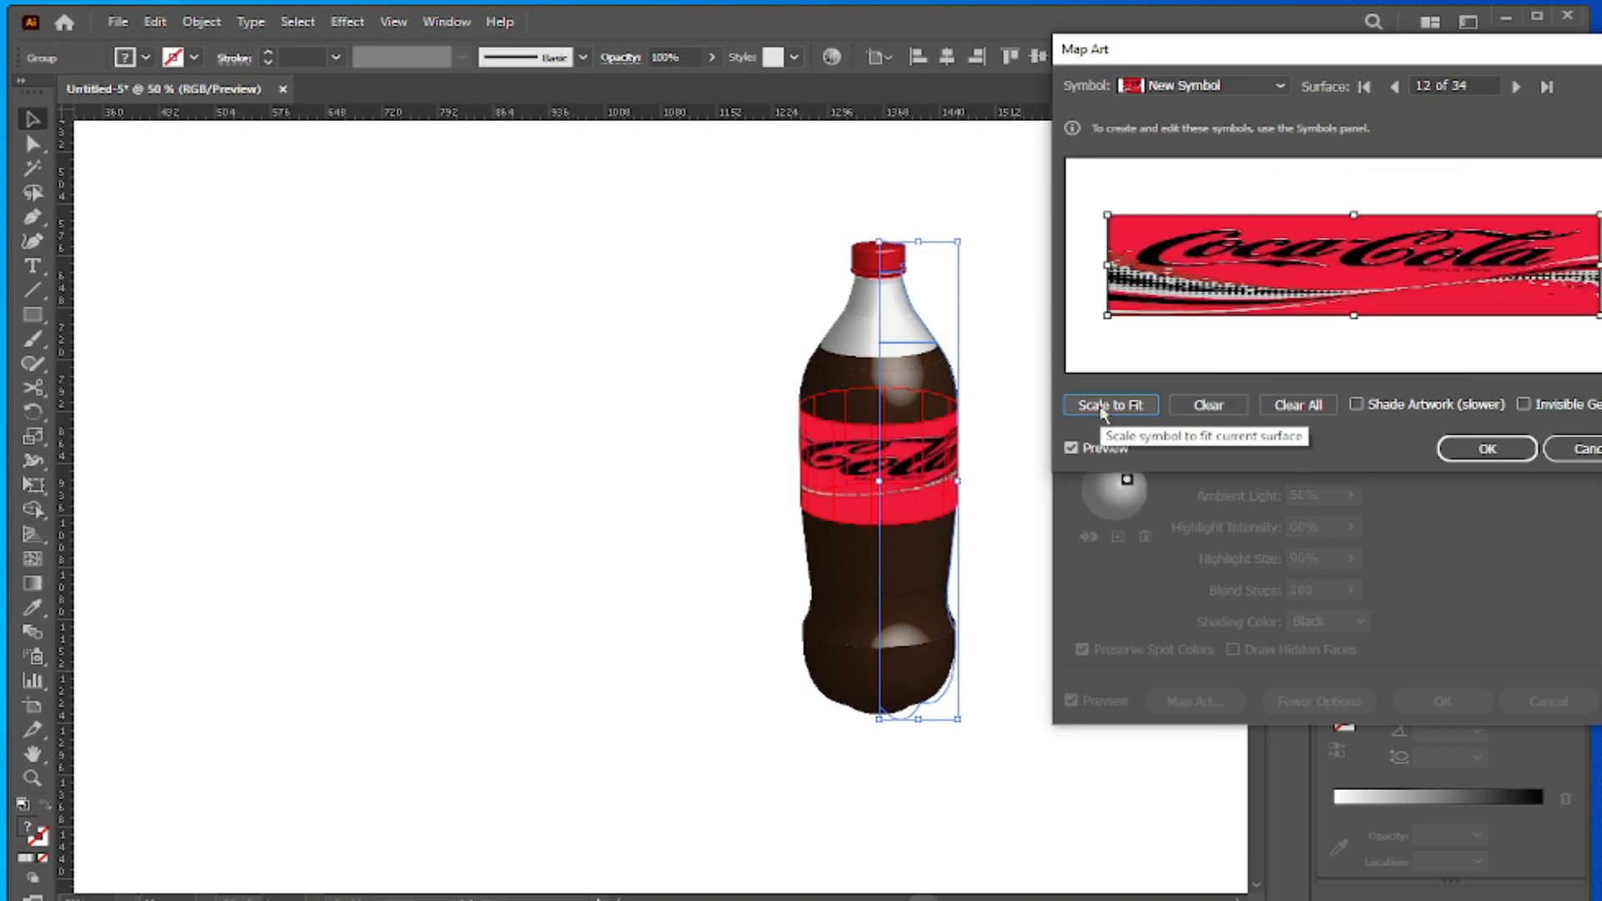
drag(1353, 312, 1349, 351)
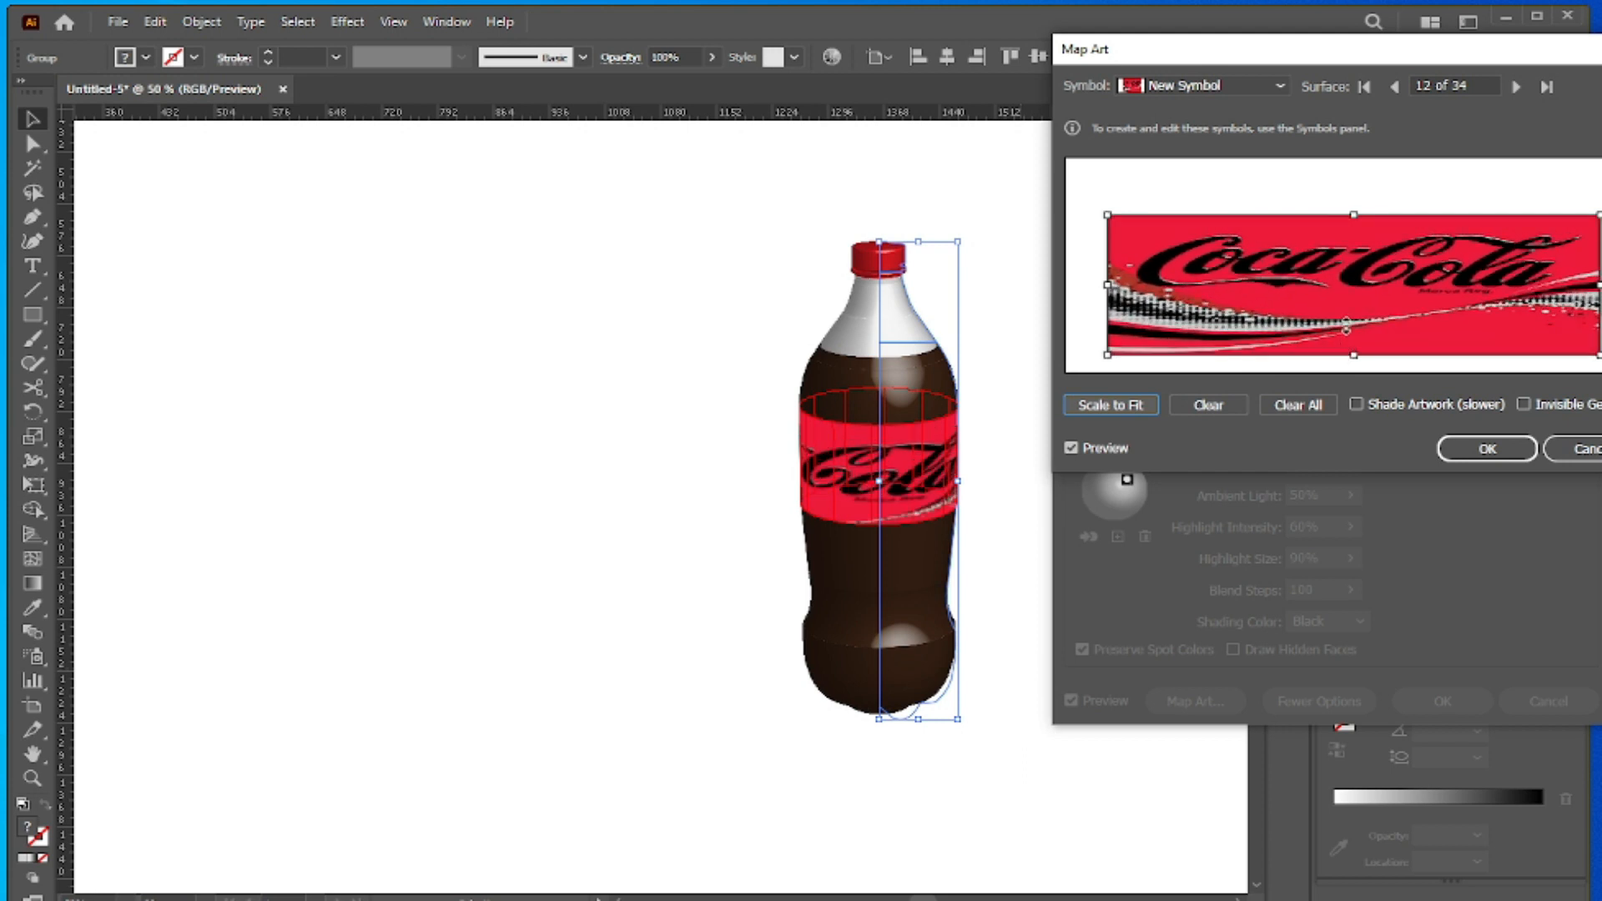
drag(1353, 219, 1351, 178)
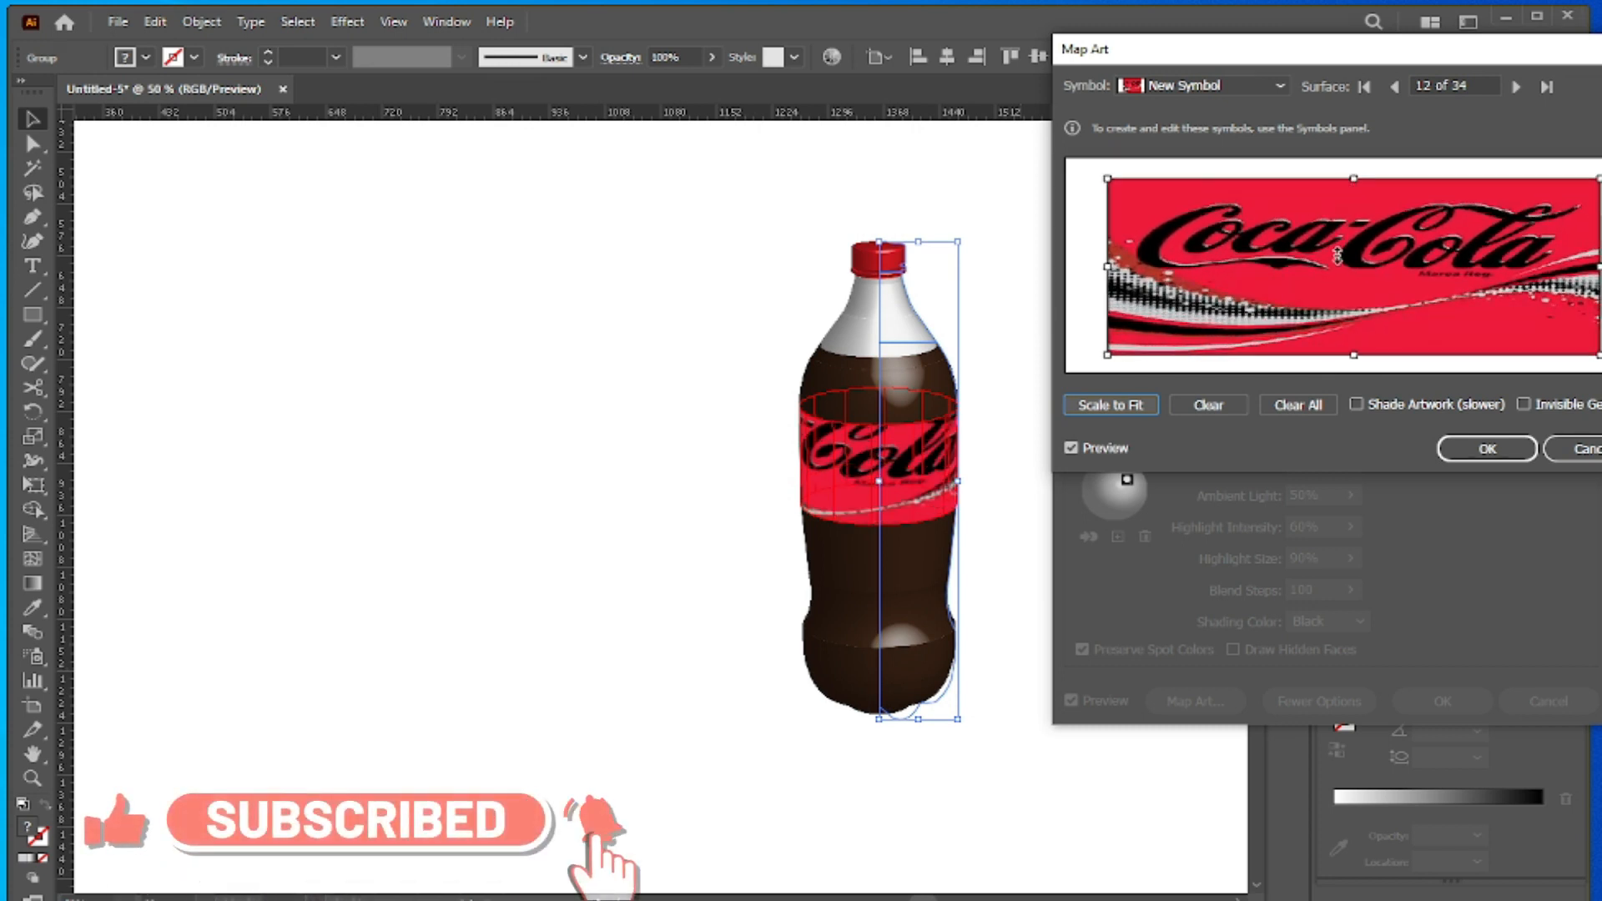
drag(1342, 243, 1360, 264)
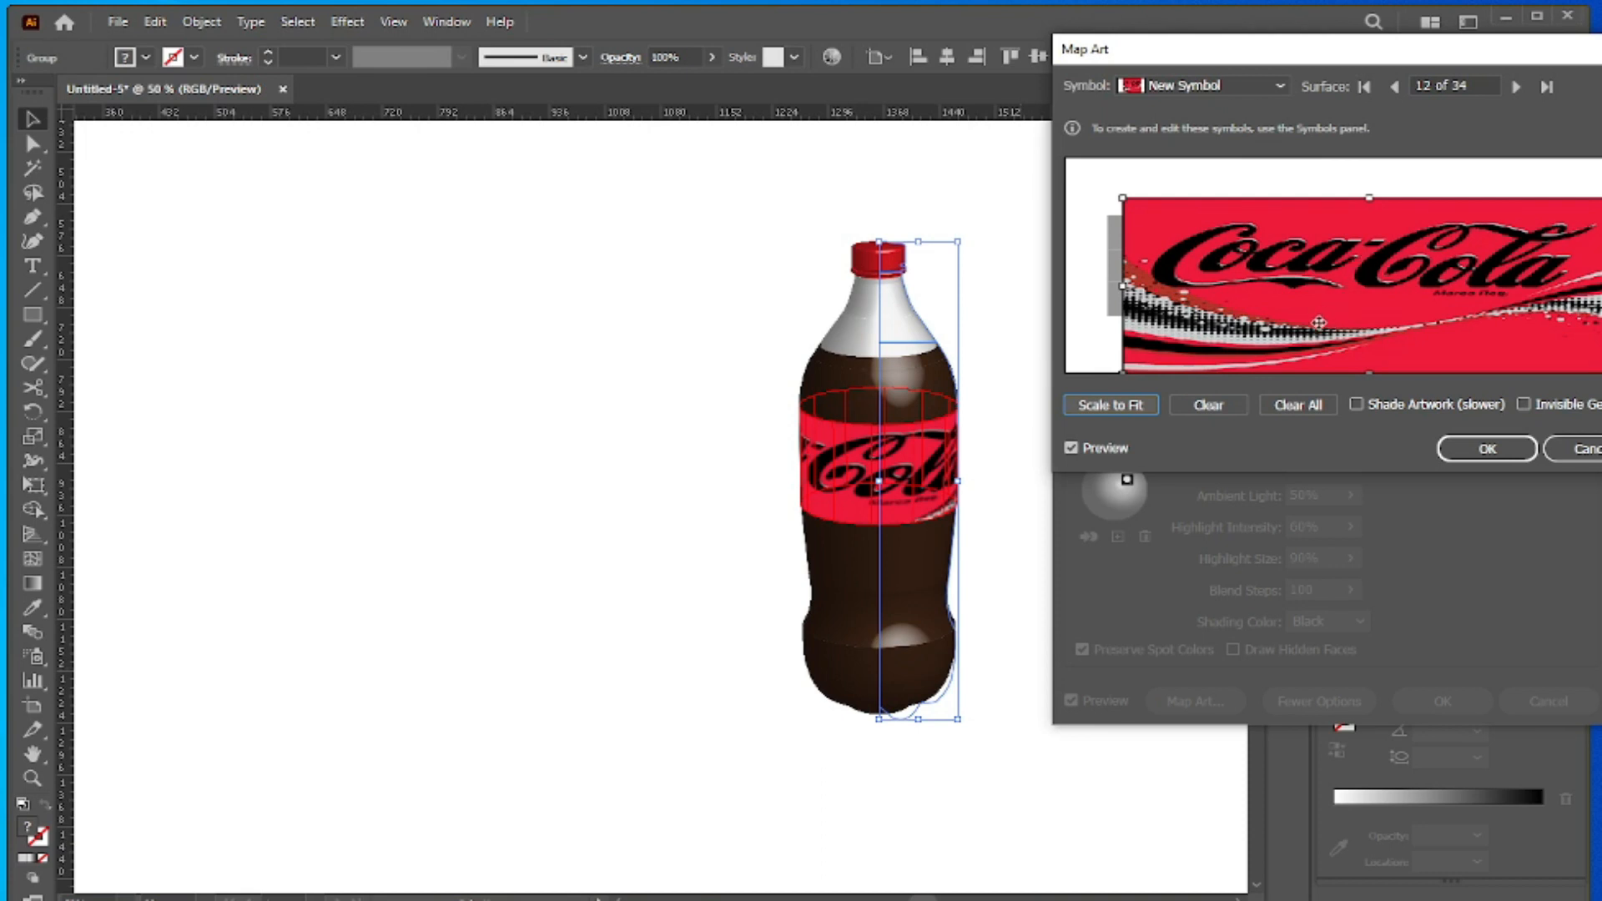
click(1478, 453)
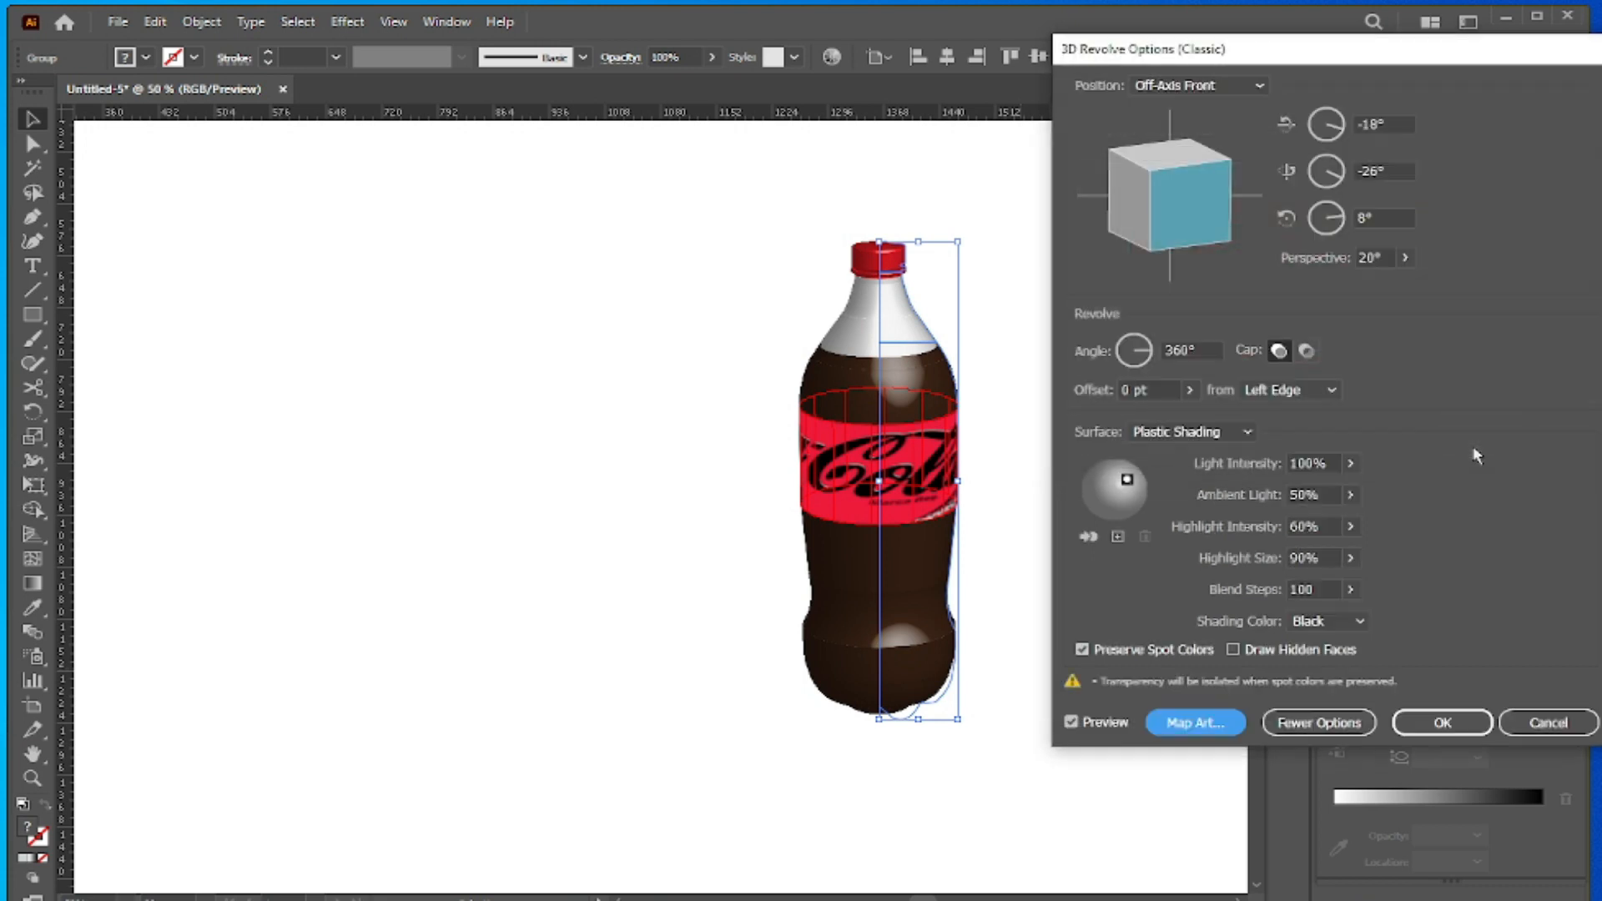
click(1442, 723)
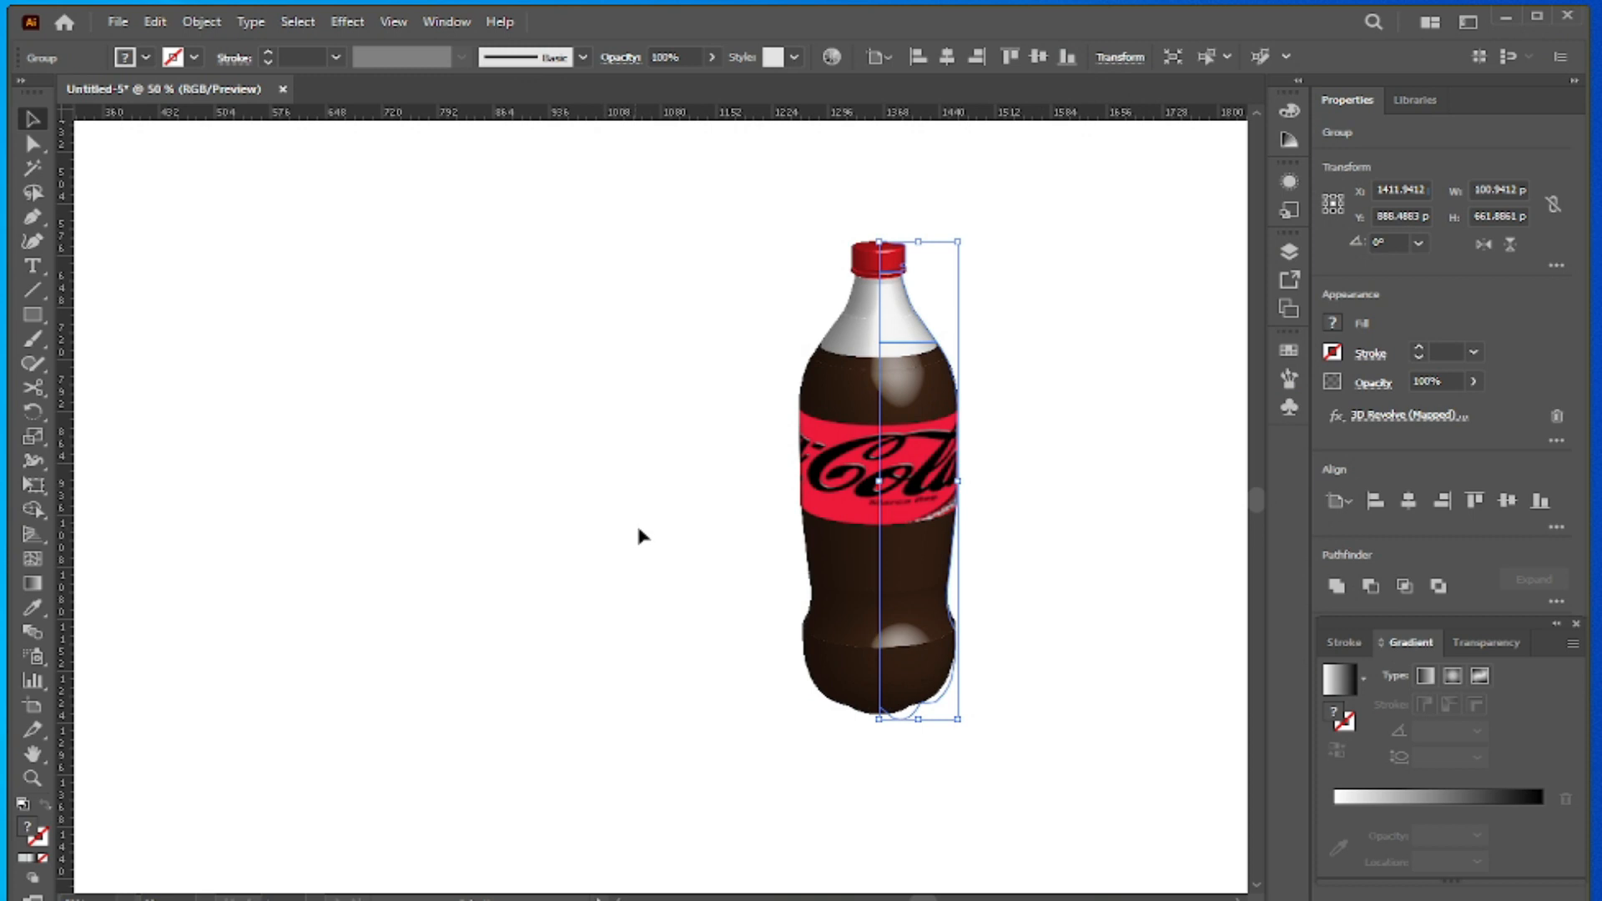
- Move the labelled bottle left to about X 1081.59 pt and deselect it
click(493, 404)
drag(870, 472, 624, 469)
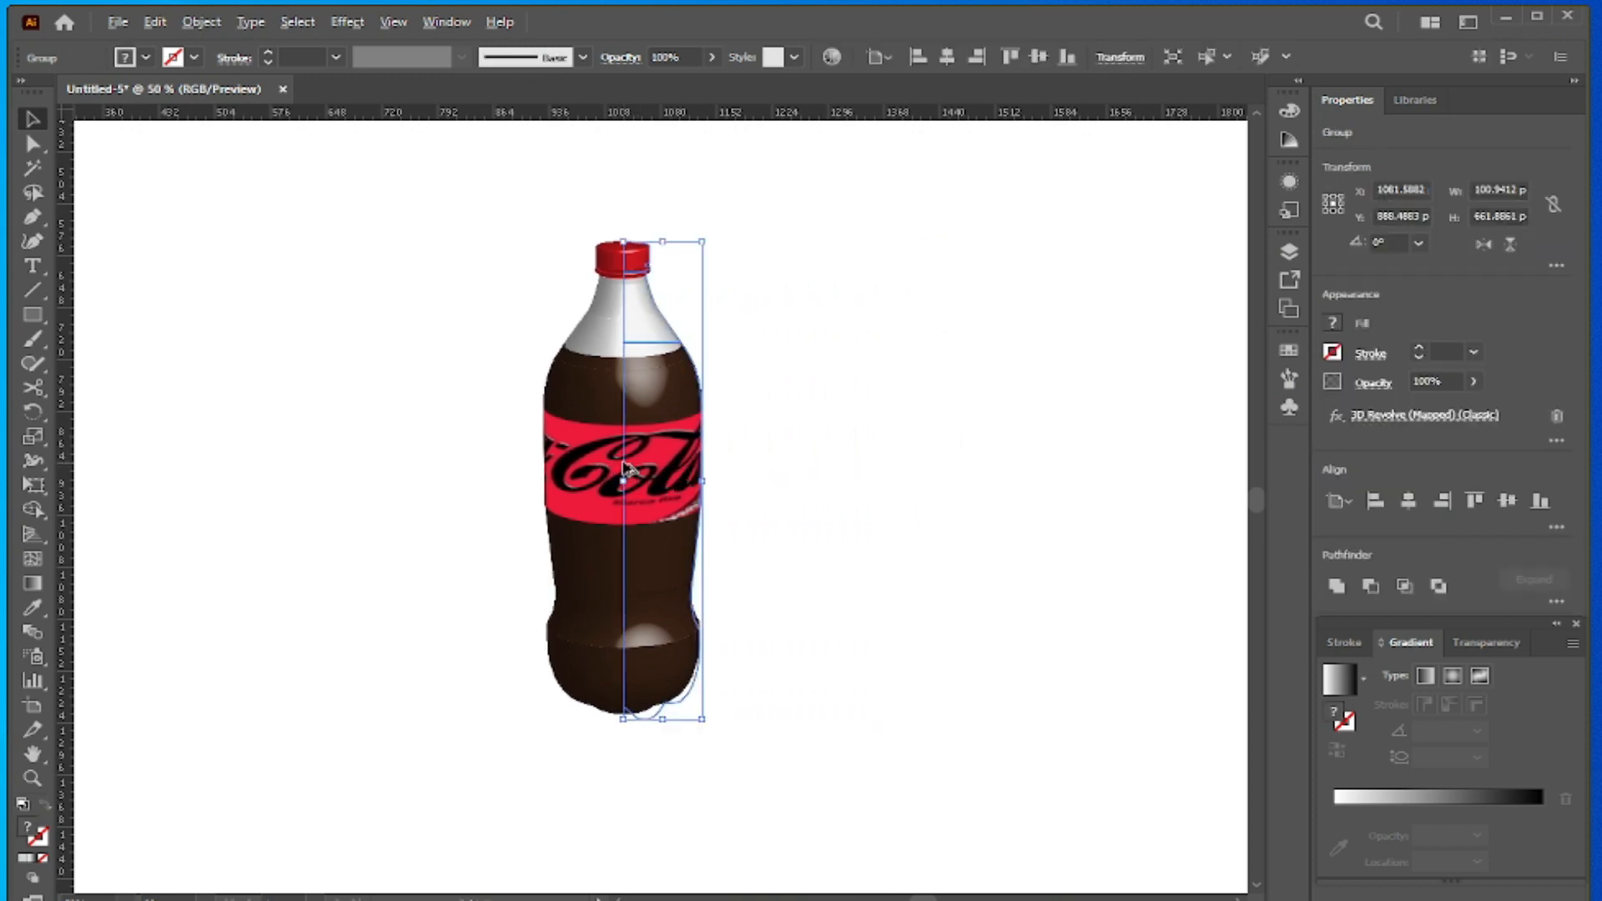
scroll(624, 469, up, 1)
click(831, 451)
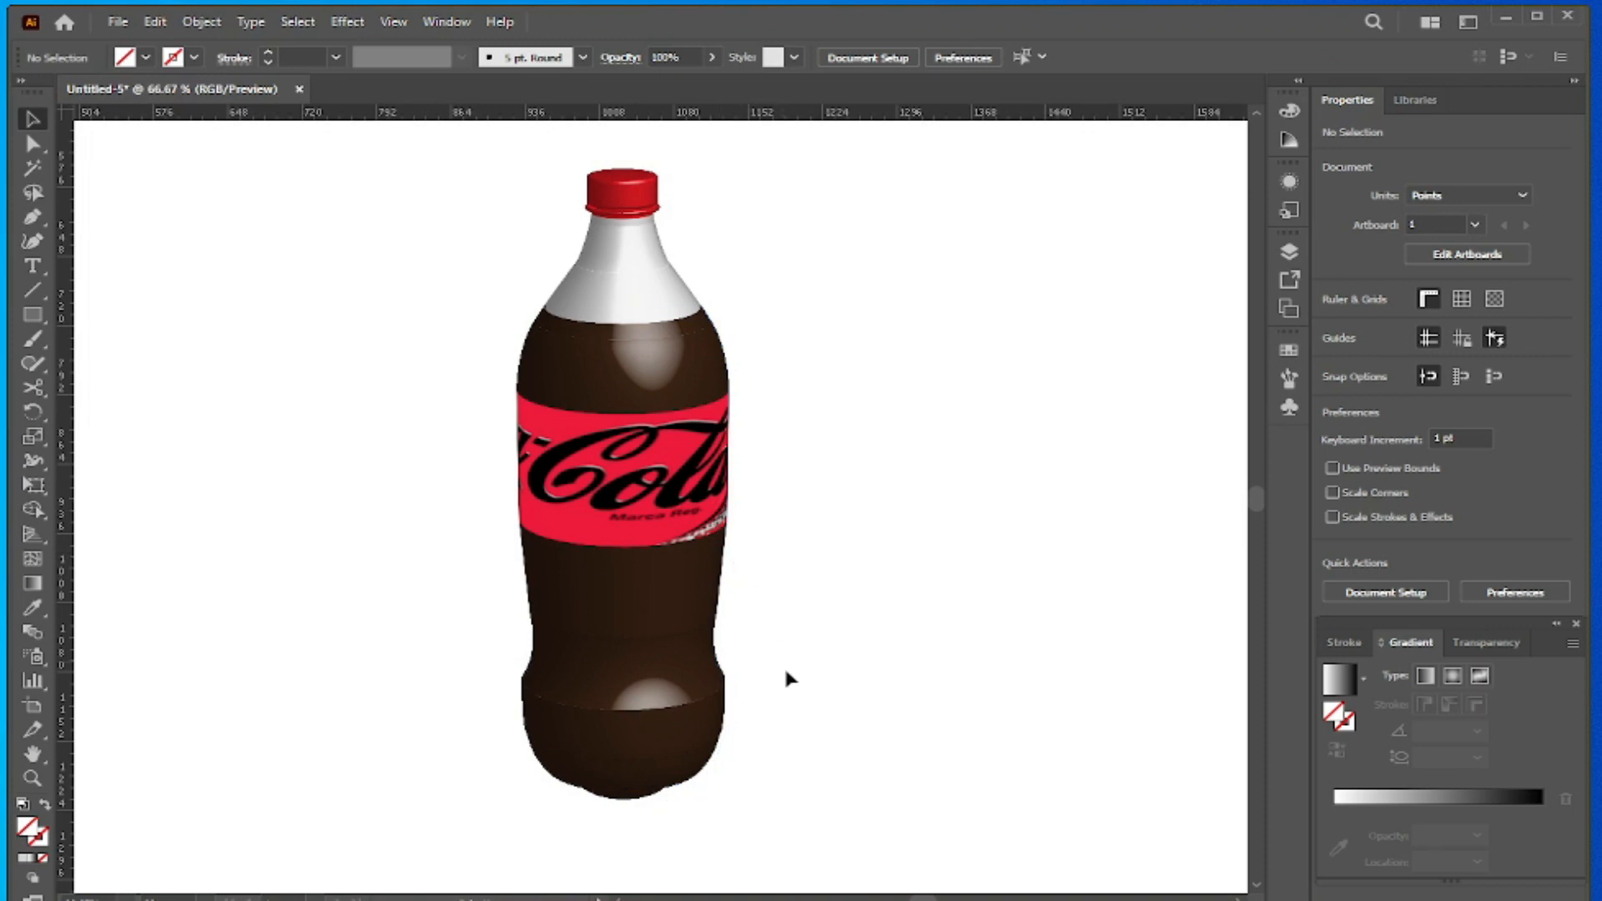
mouse_move(1143, 900)
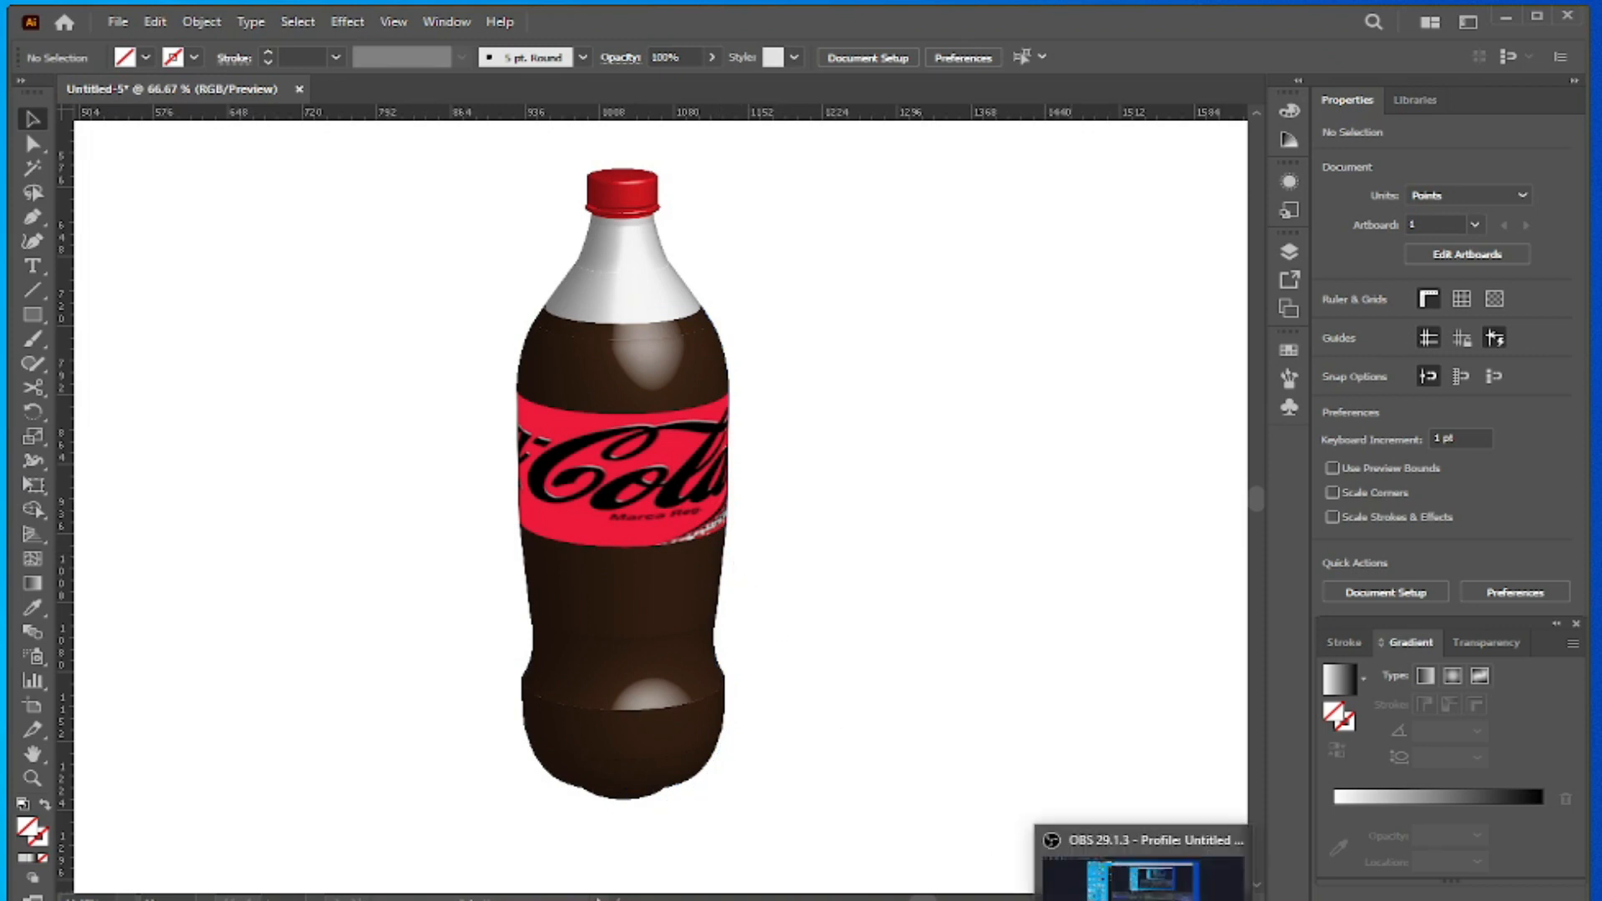